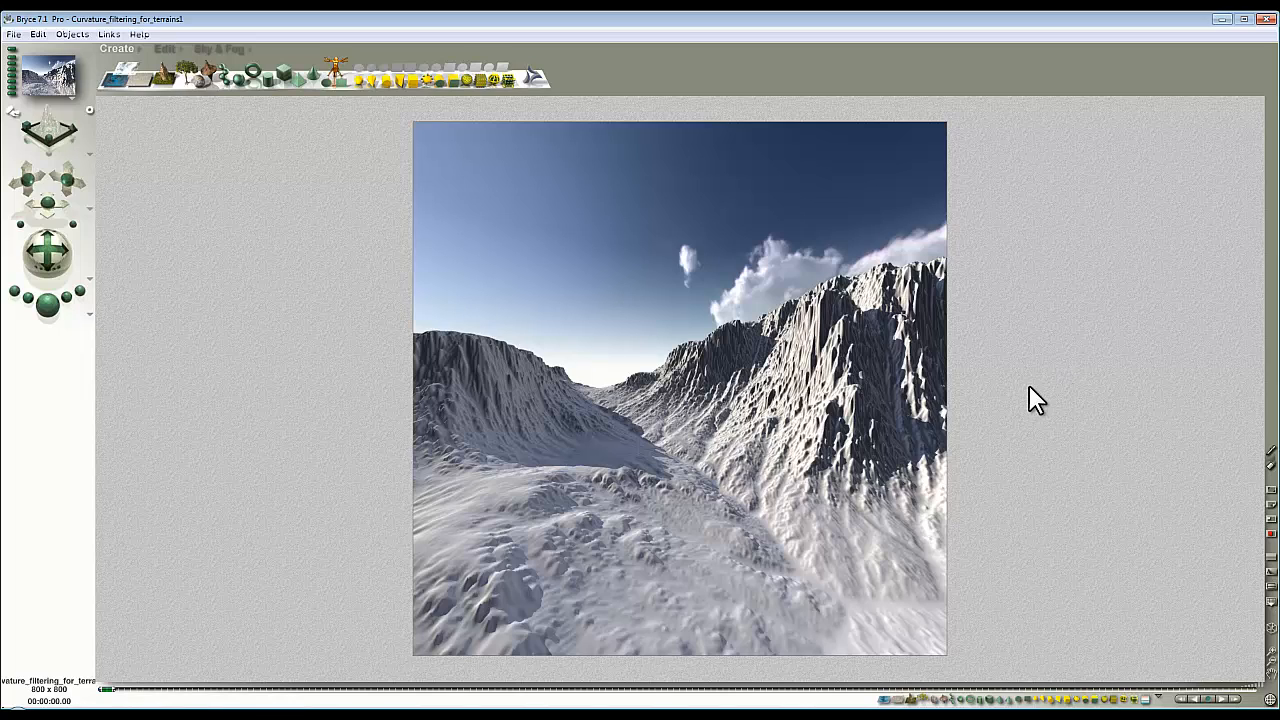
Step: Select the Highland_4096 terrain in the camera view and open its material for editing
{"action": "key", "text": "2"}
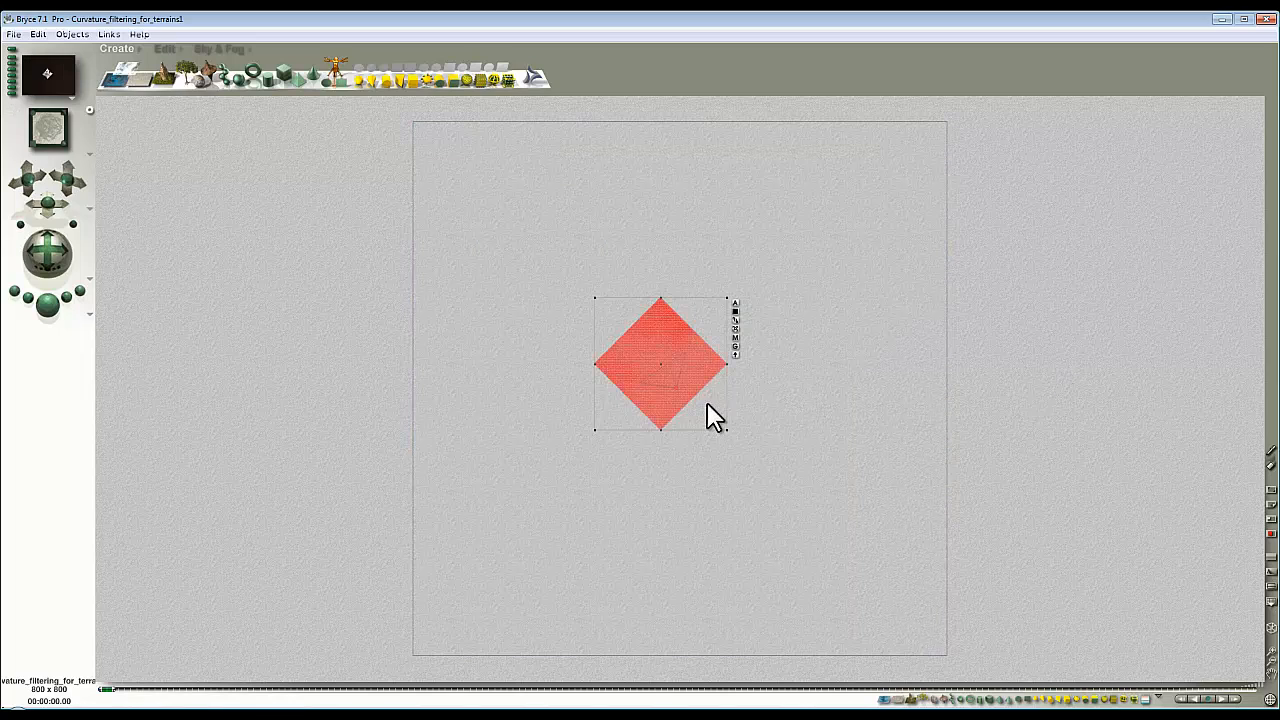
{"action": "left_click", "coordinate": [799, 451]}
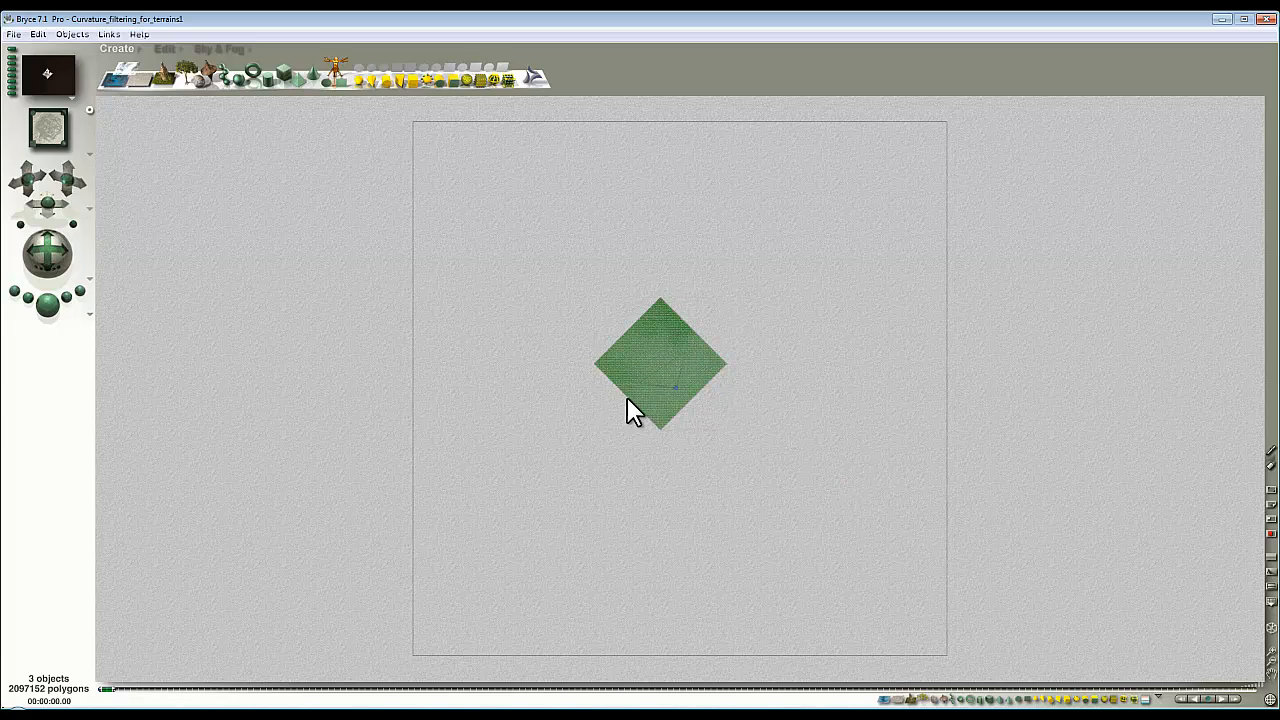
{"action": "key", "text": "1"}
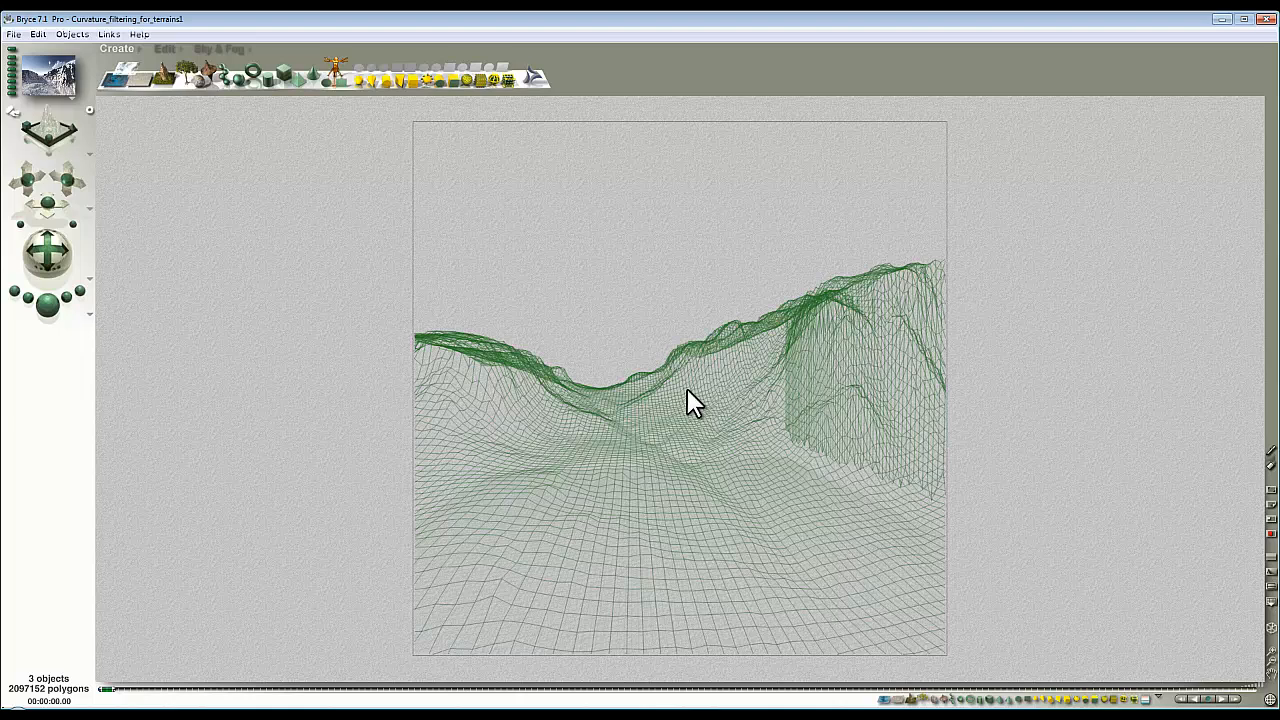
{"action": "right_click", "coordinate": [744, 383]}
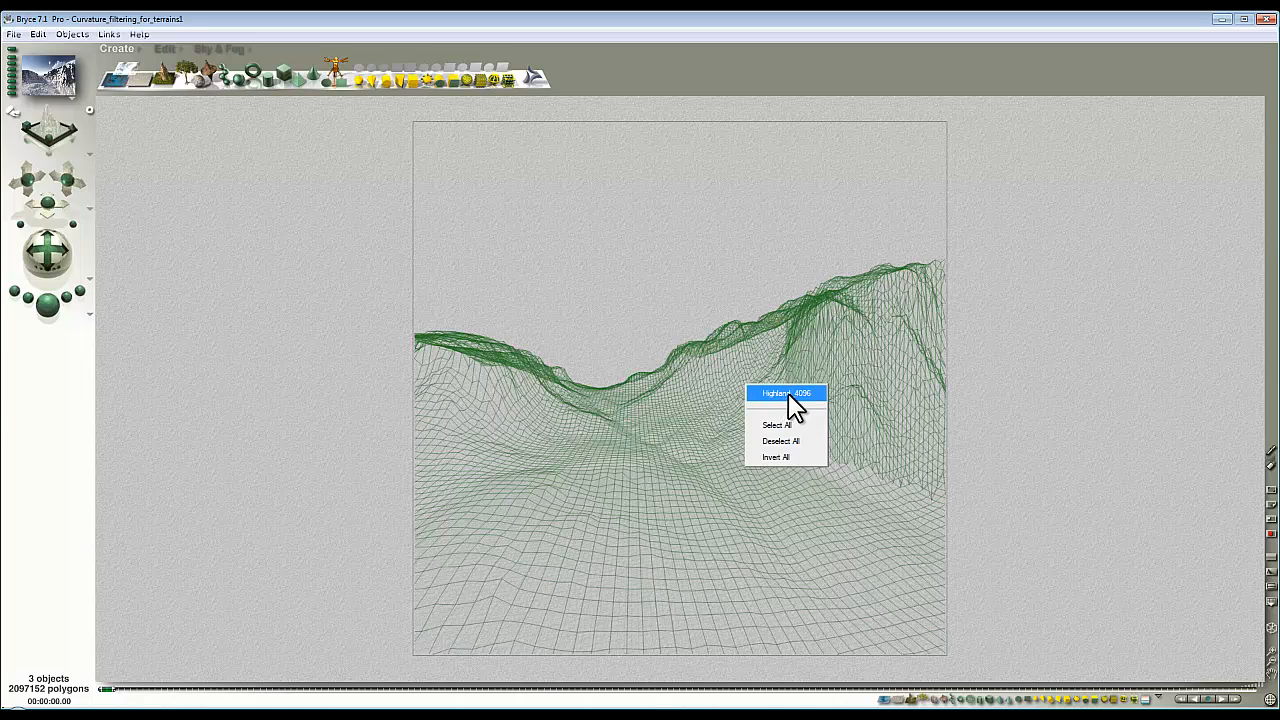
{"action": "left_click", "coordinate": [788, 394]}
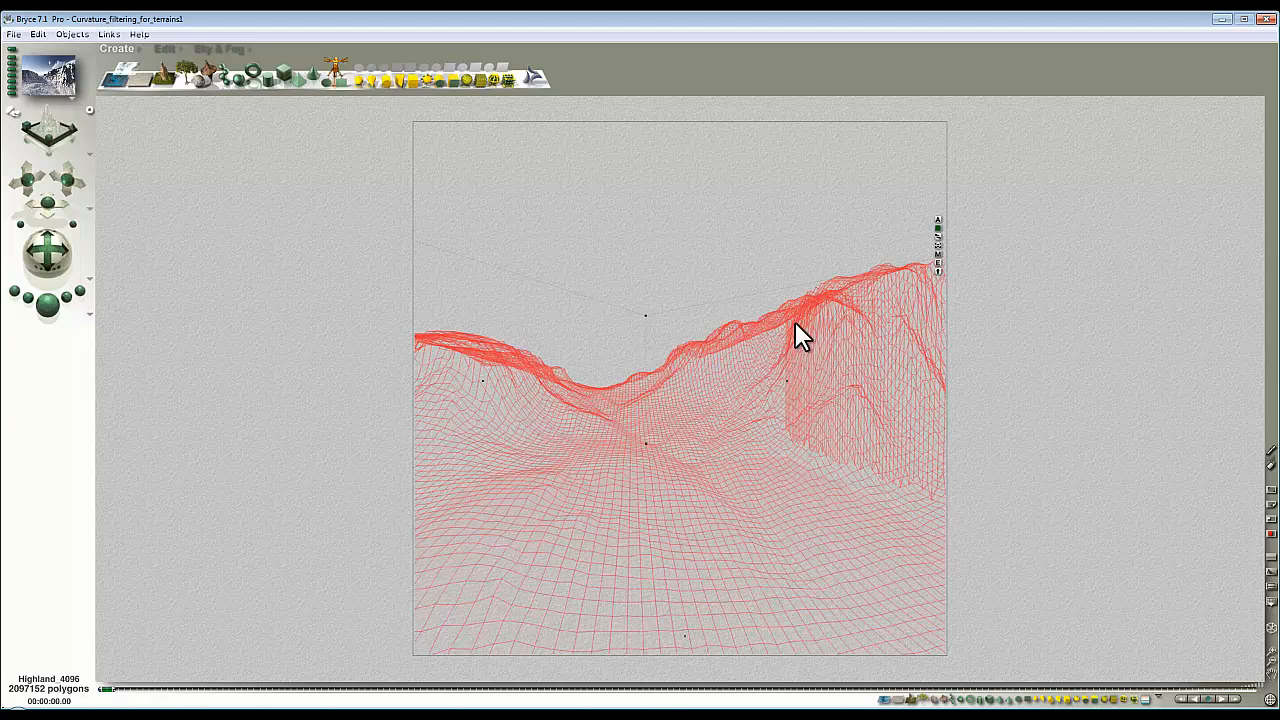
{"action": "left_click", "coordinate": [938, 252]}
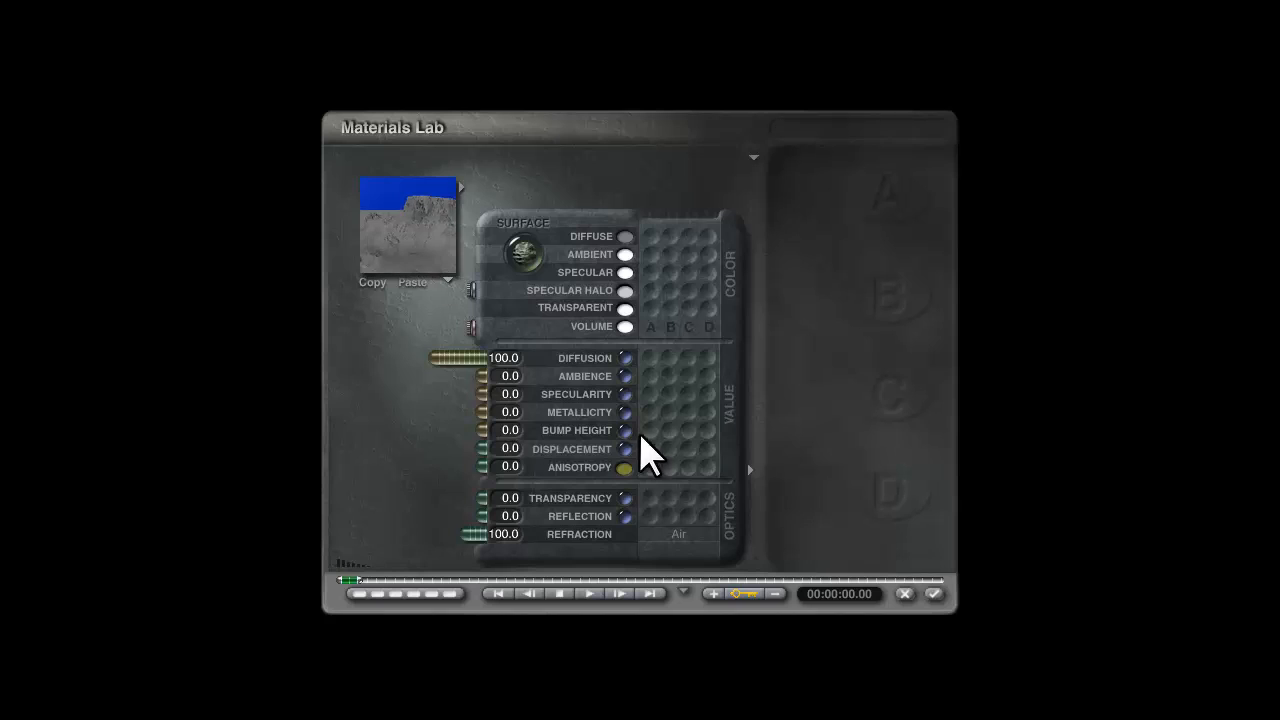
Step: Assign texture B to the terrain's diffuse colour and load the basic Placidwave texture into it
{"action": "left_click", "coordinate": [669, 236]}
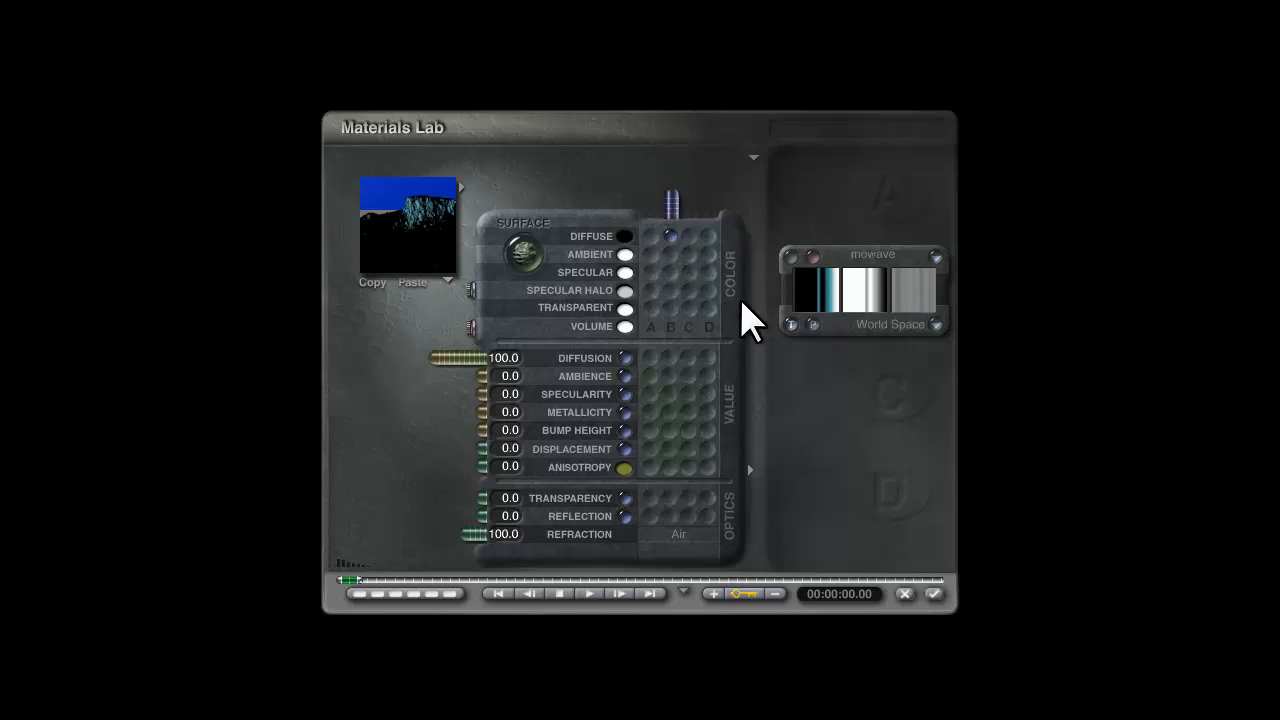
{"action": "left_click_drag", "start_coordinate": [438, 251], "coordinate": [424, 228]}
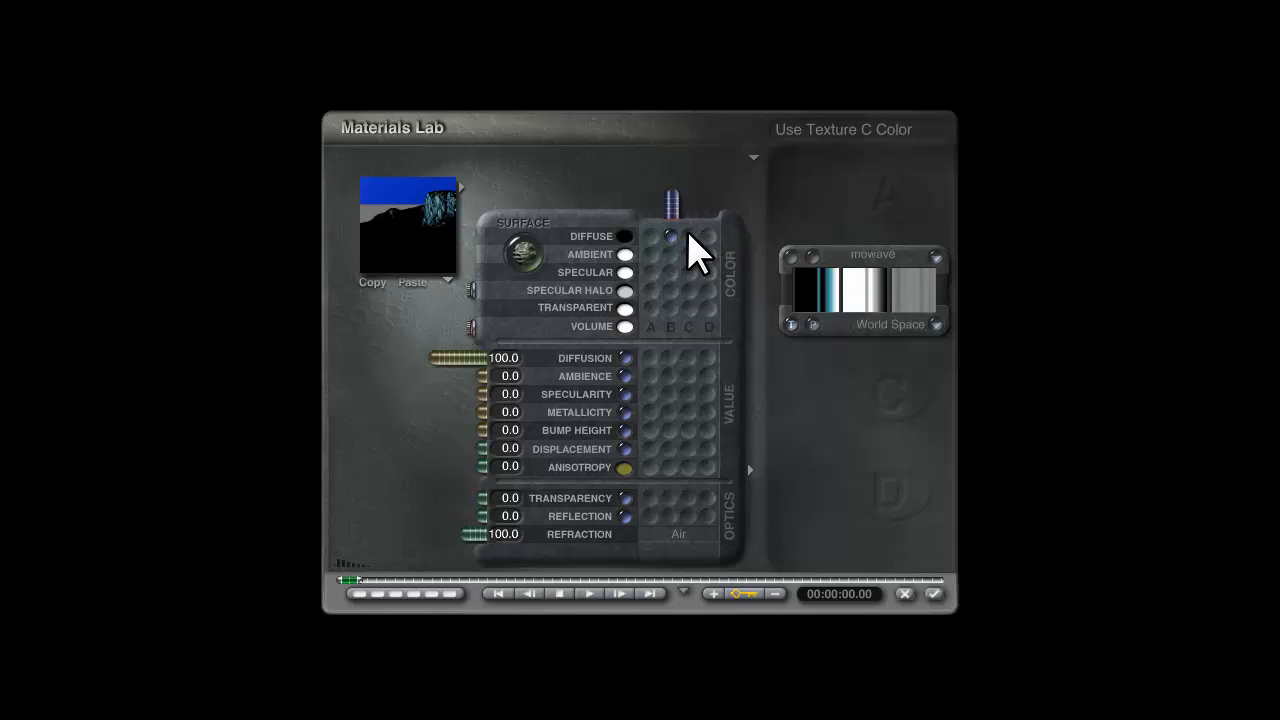
{"action": "left_click", "coordinate": [872, 256]}
{"action": "left_click", "coordinate": [760, 360]}
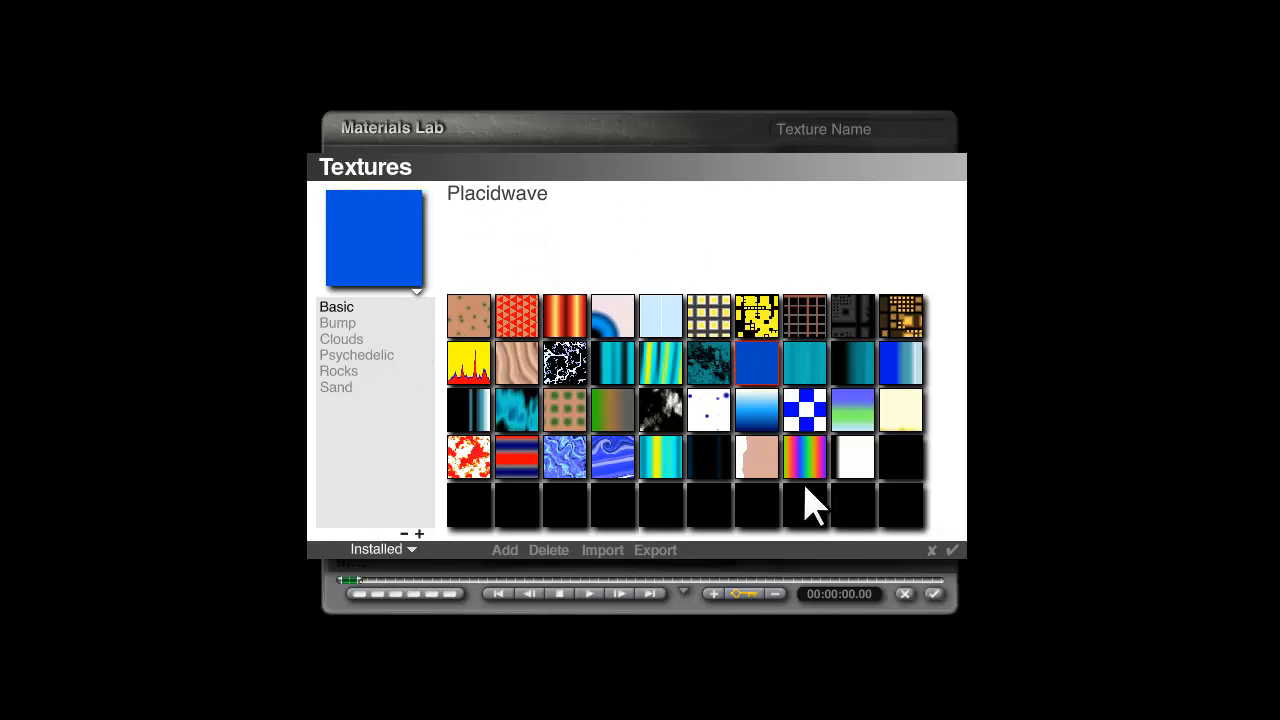
{"action": "left_click", "coordinate": [954, 551]}
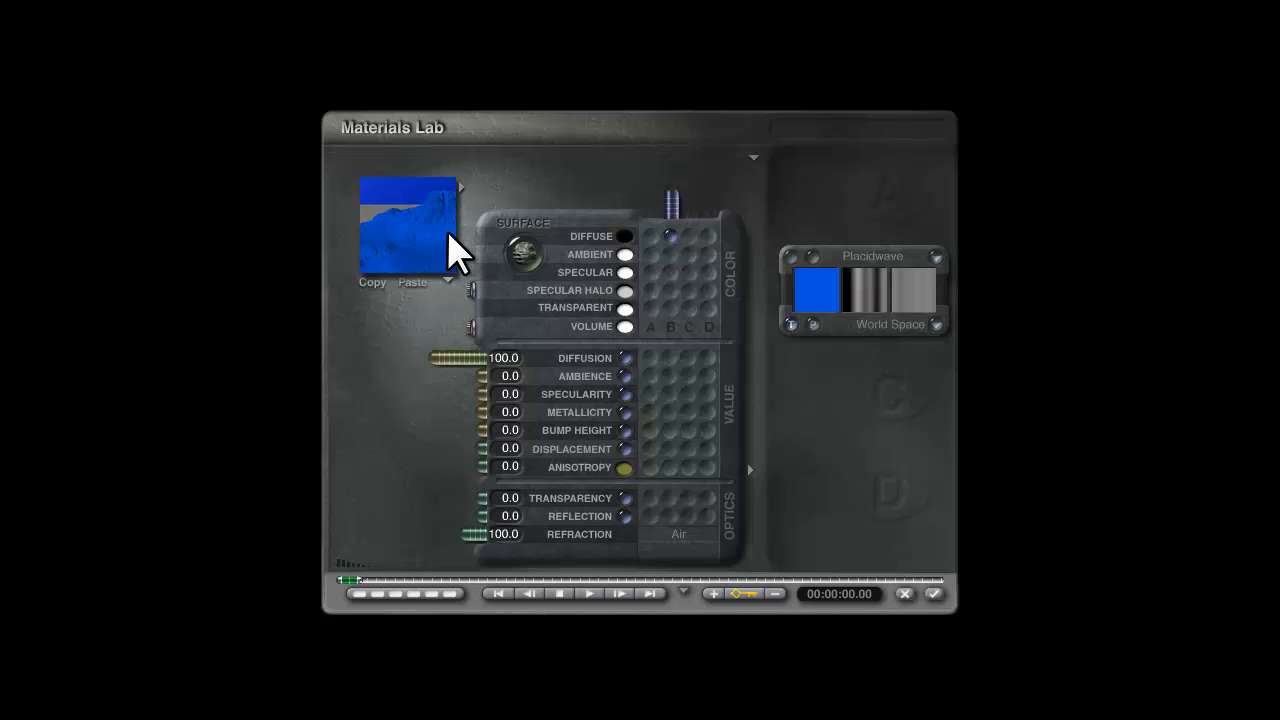
Step: Blend textures A, B and C in the diffuse colour and load the Sin Layers texture into slot A
{"action": "left_click", "coordinate": [690, 236]}
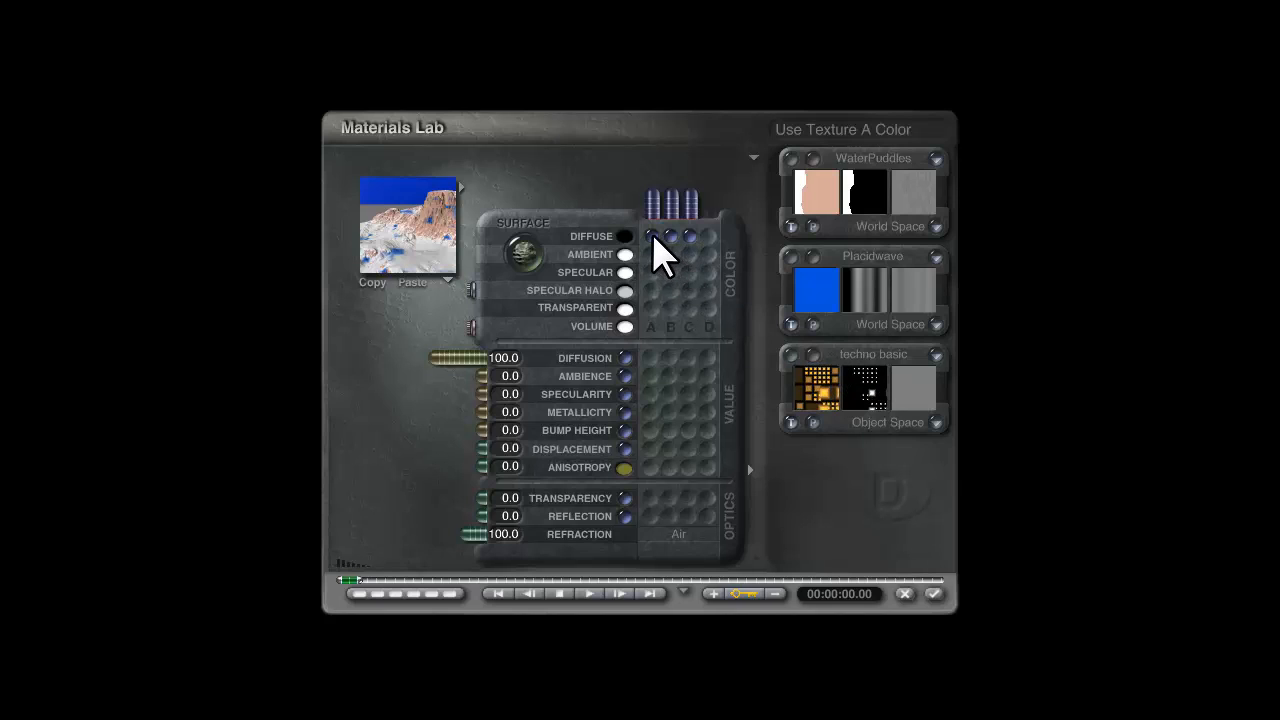
{"action": "left_click", "coordinate": [866, 172]}
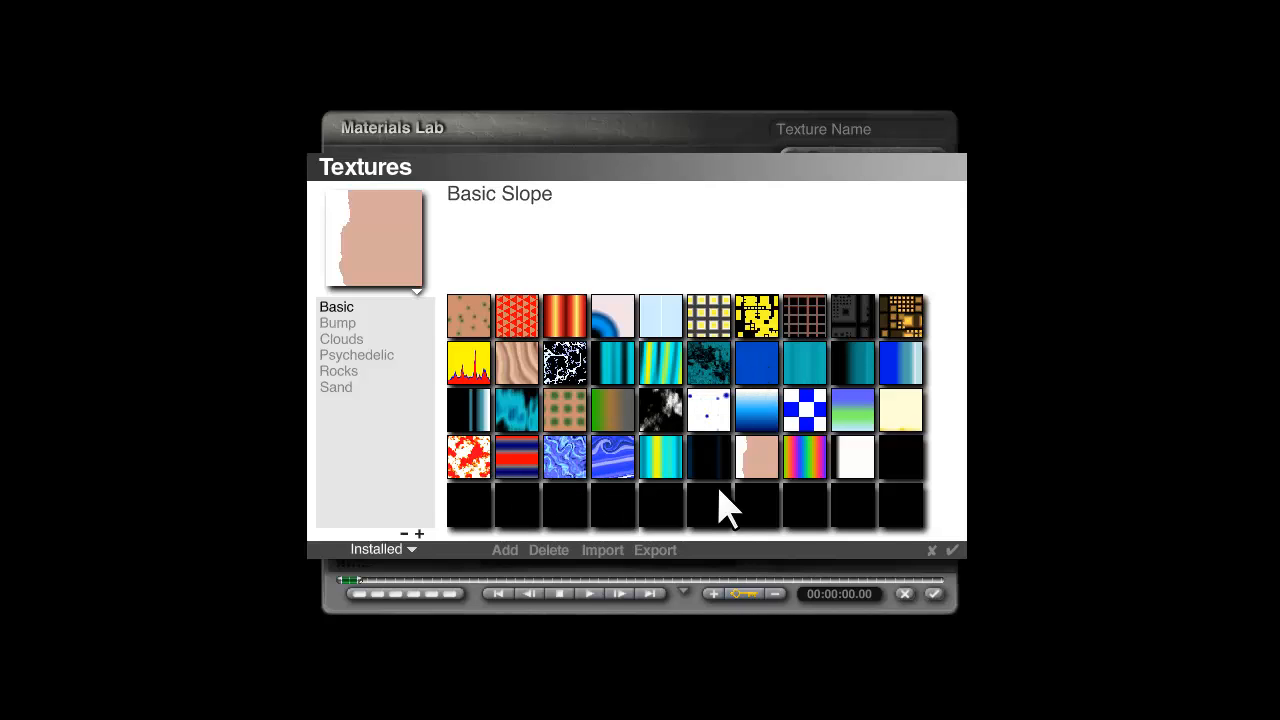
{"action": "left_click", "coordinate": [526, 466]}
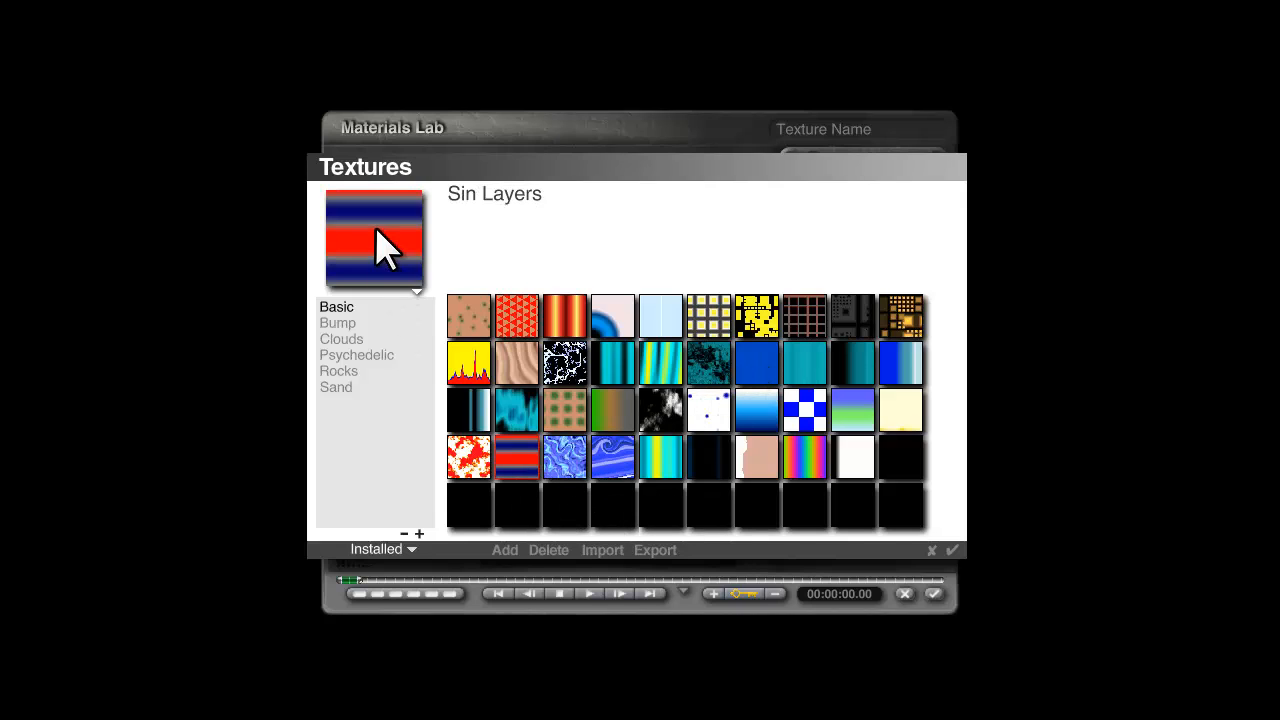
{"action": "left_click", "coordinate": [945, 551]}
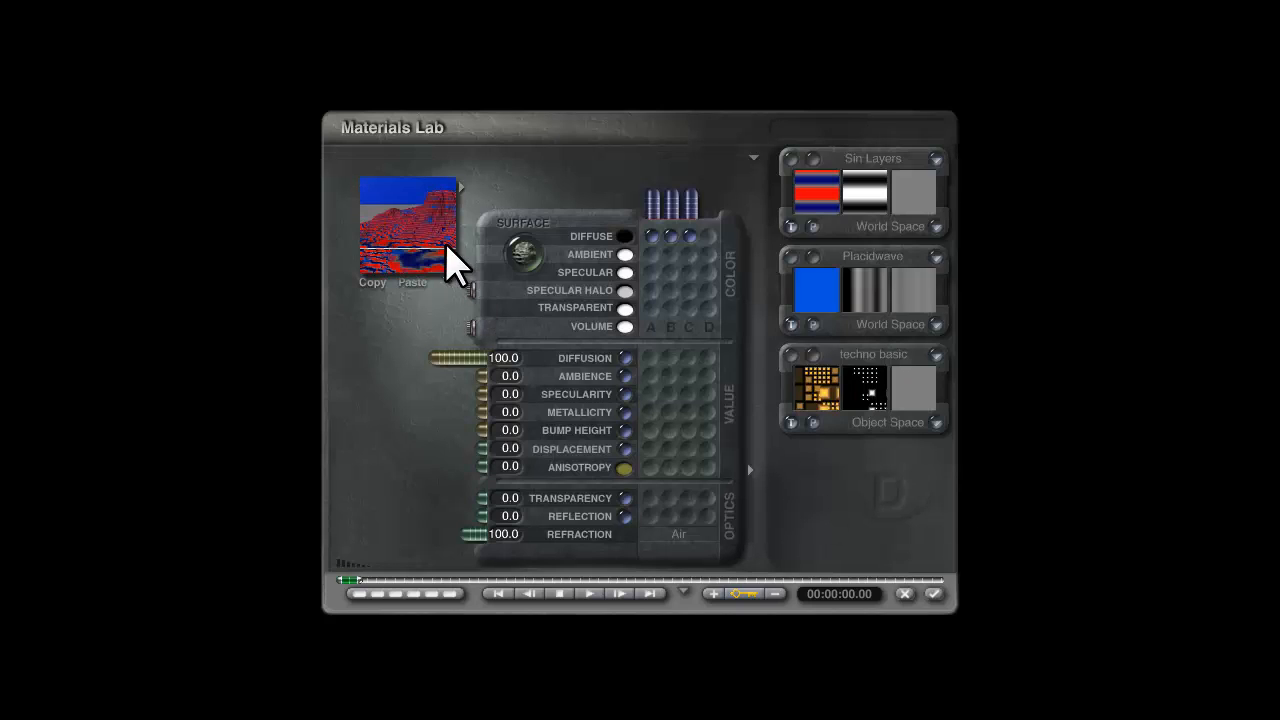
Step: Load the Basic Slope texture into slot C and test-render the terrain with the blended material
{"action": "left_click", "coordinate": [866, 368]}
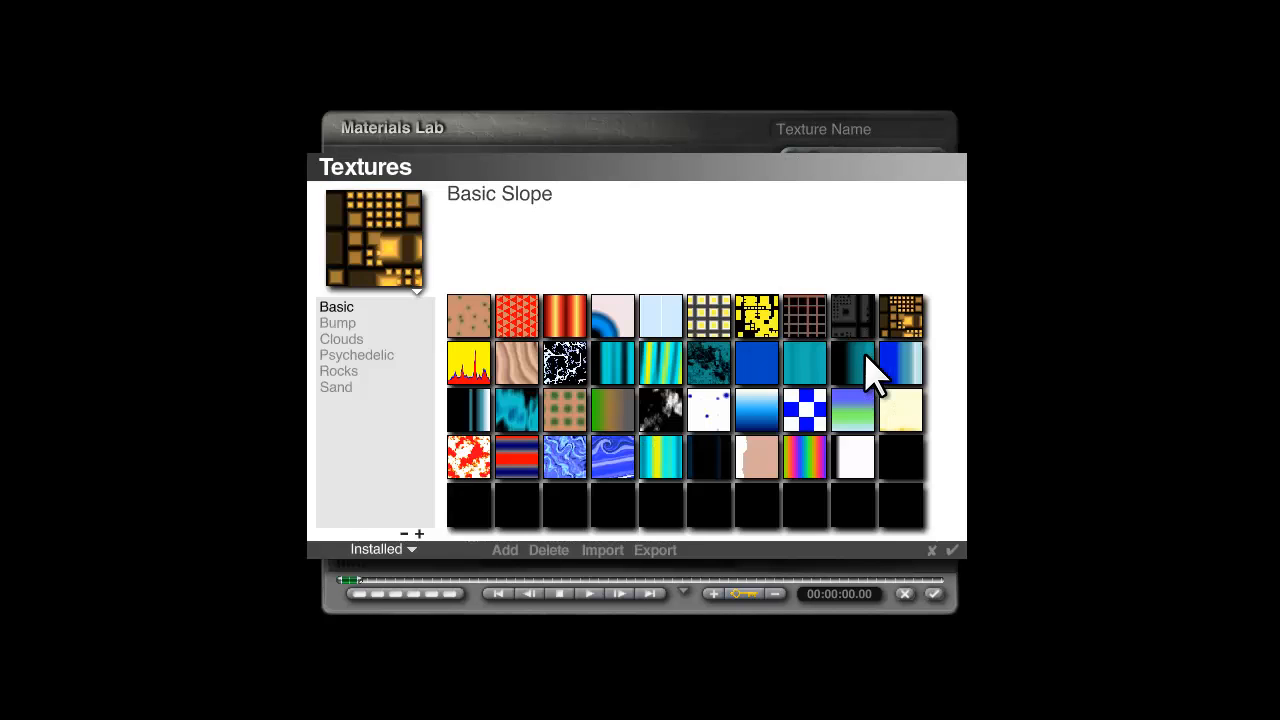
{"action": "left_click", "coordinate": [606, 414]}
{"action": "left_click", "coordinate": [952, 550]}
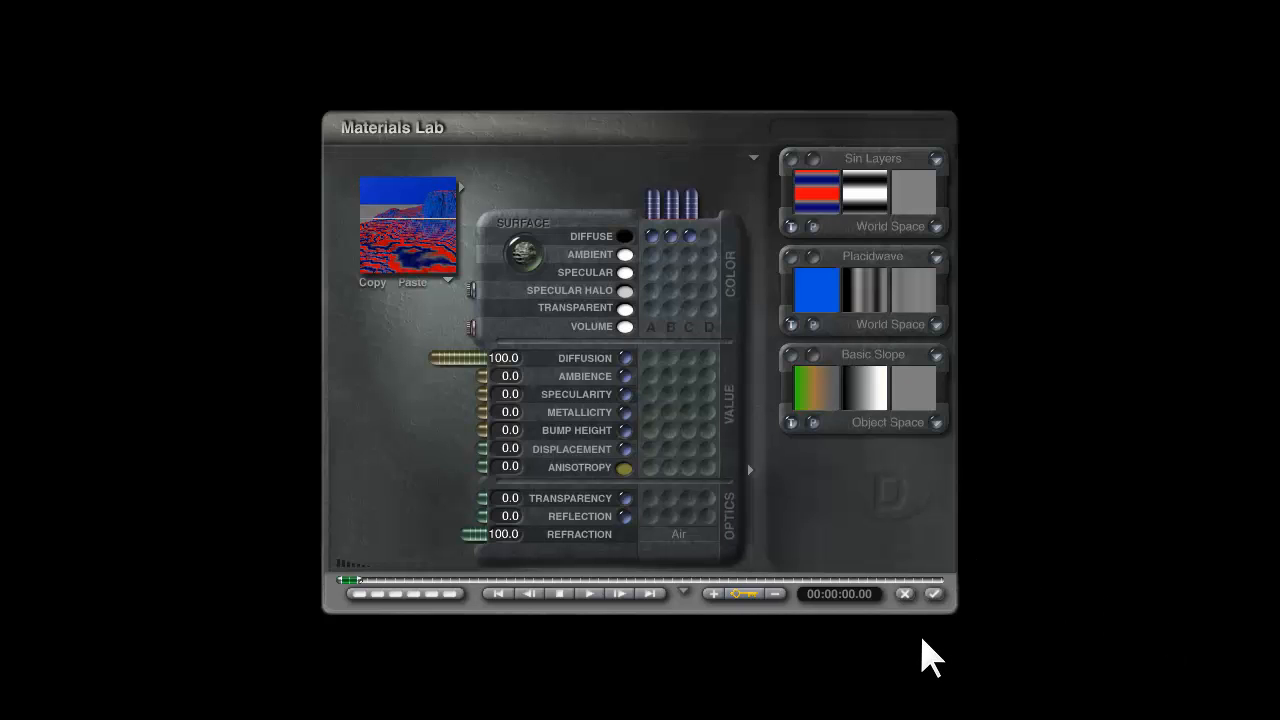
{"action": "left_click", "coordinate": [934, 594]}
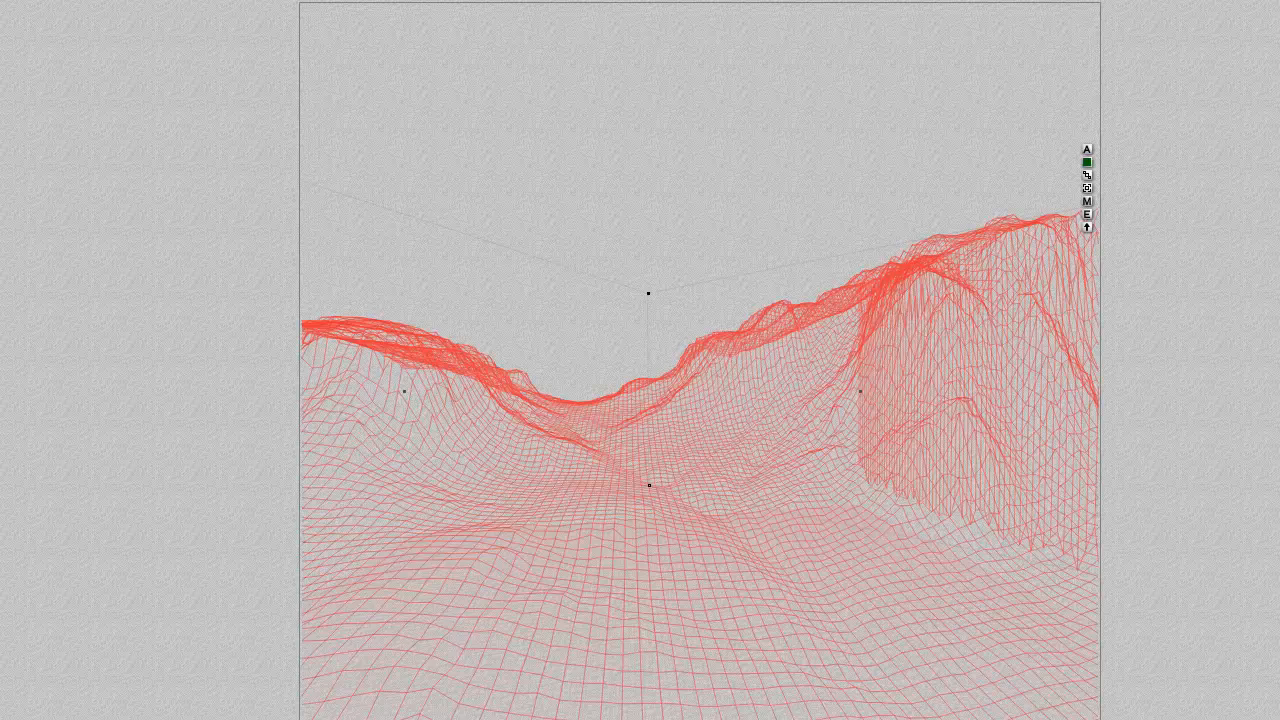
{"action": "key", "text": "ctrl+r"}
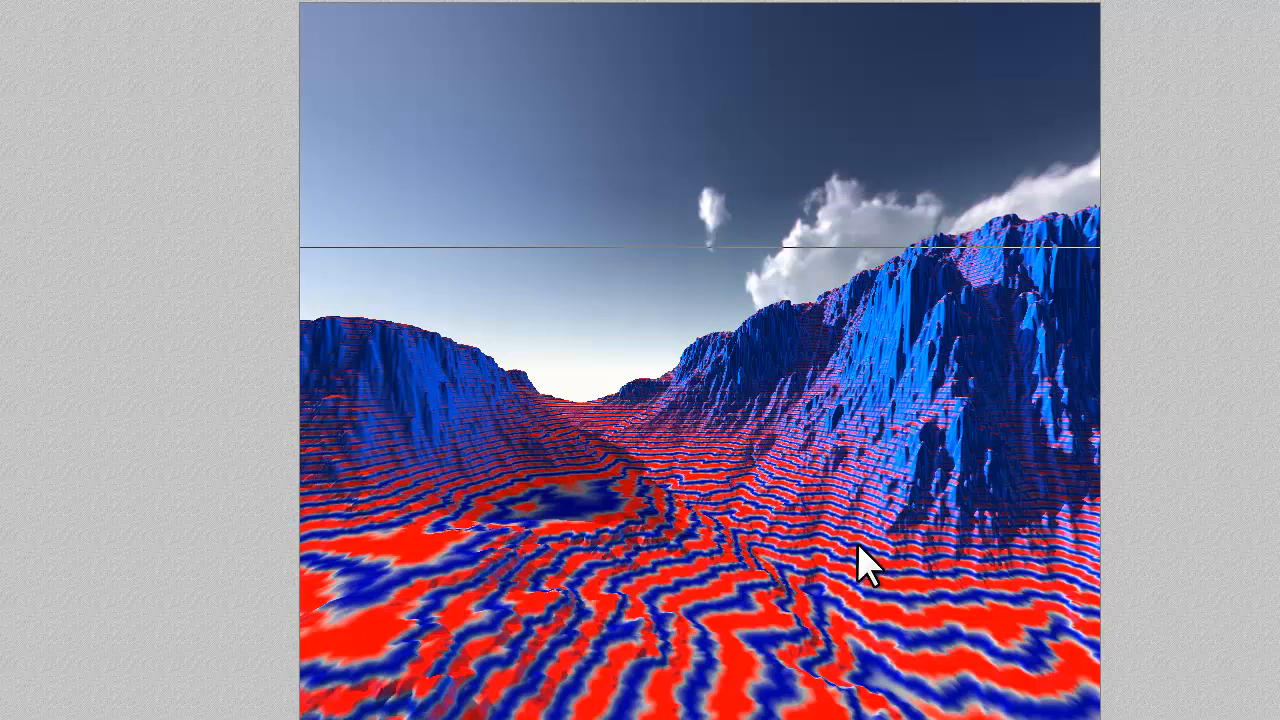
{"action": "left_click", "coordinate": [829, 443]}
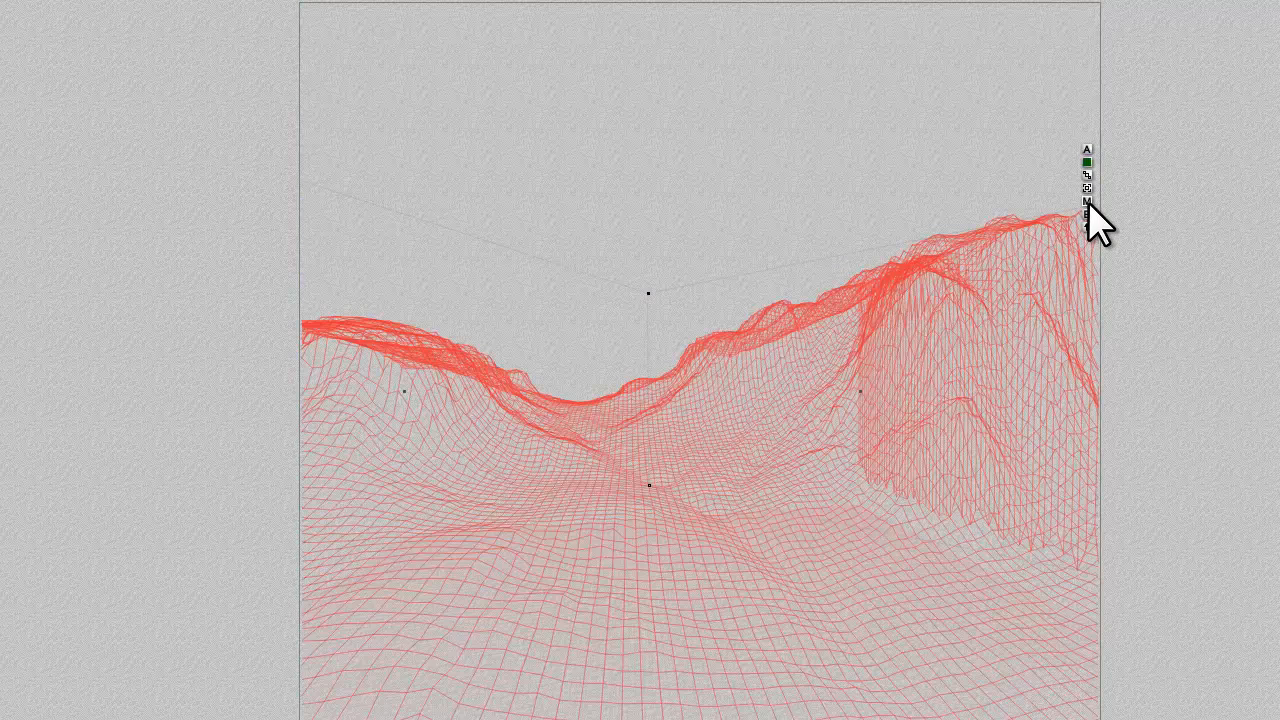
Step: Set the slope filter's a value of texture C to 6.0483 and test-render the terrain
{"action": "left_click", "coordinate": [1087, 201]}
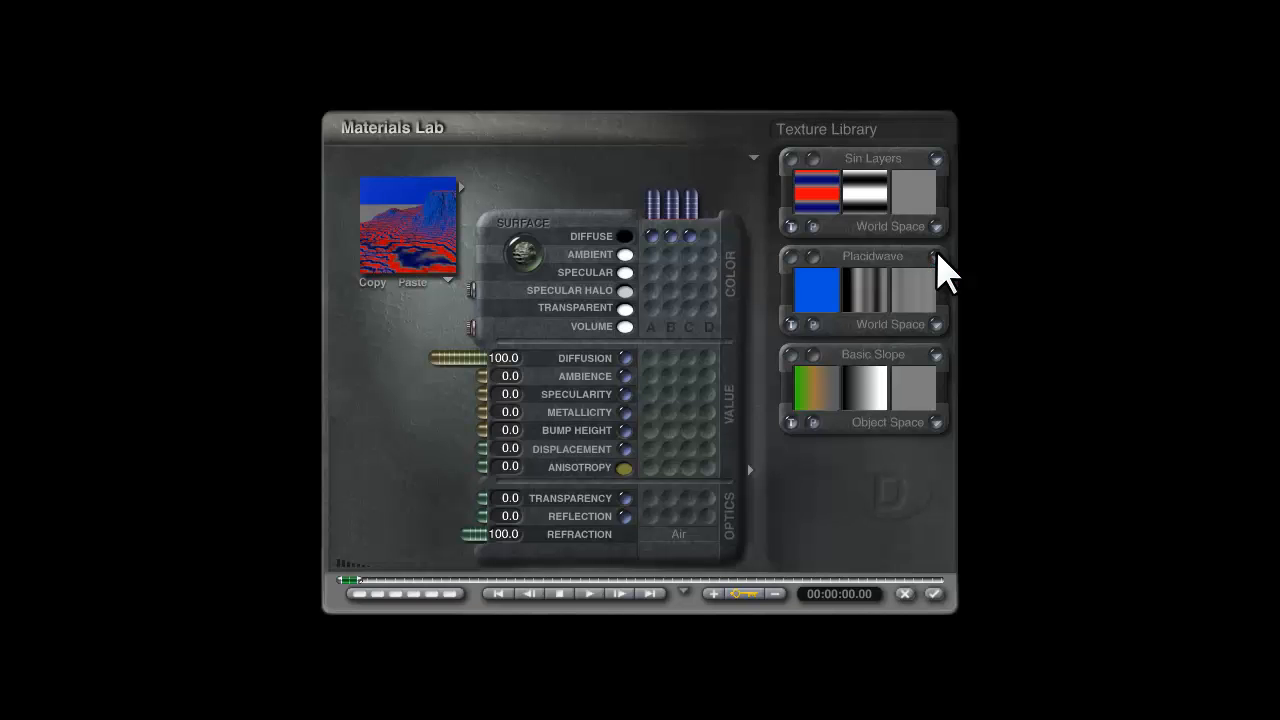
{"action": "left_click", "coordinate": [810, 354]}
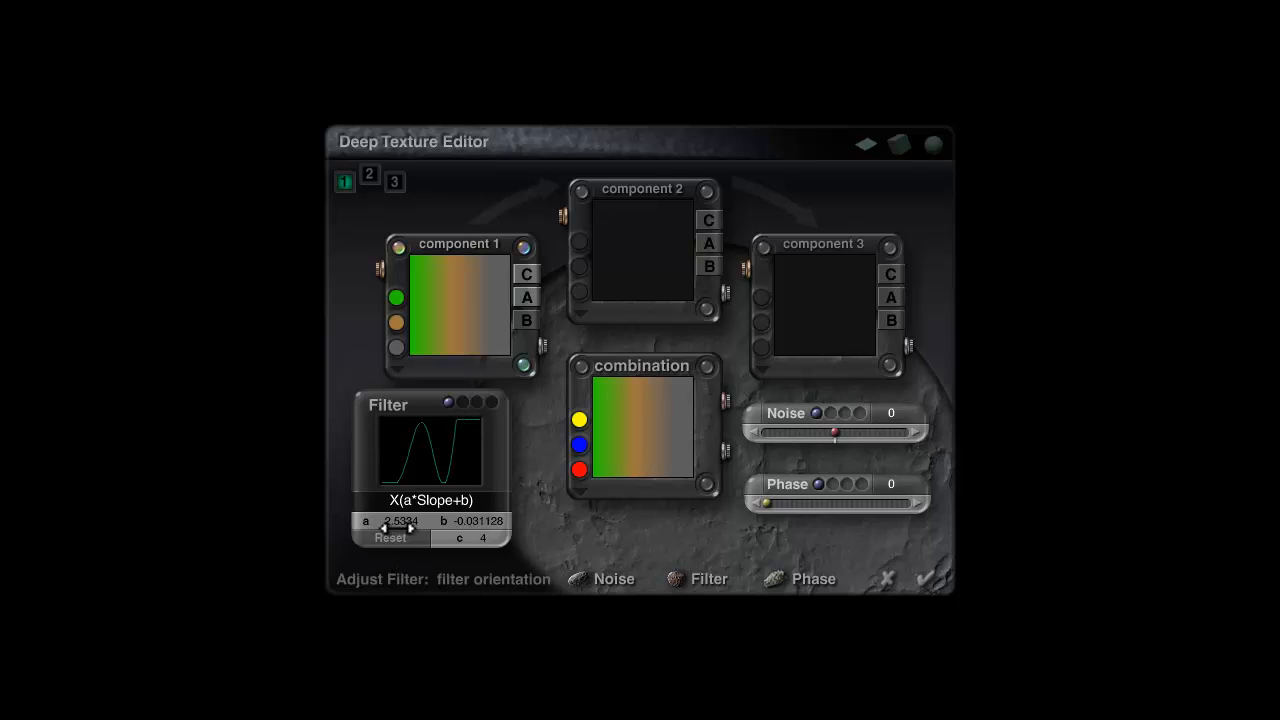
{"action": "left_click_drag", "start_coordinate": [399, 521], "coordinate": [405, 521]}
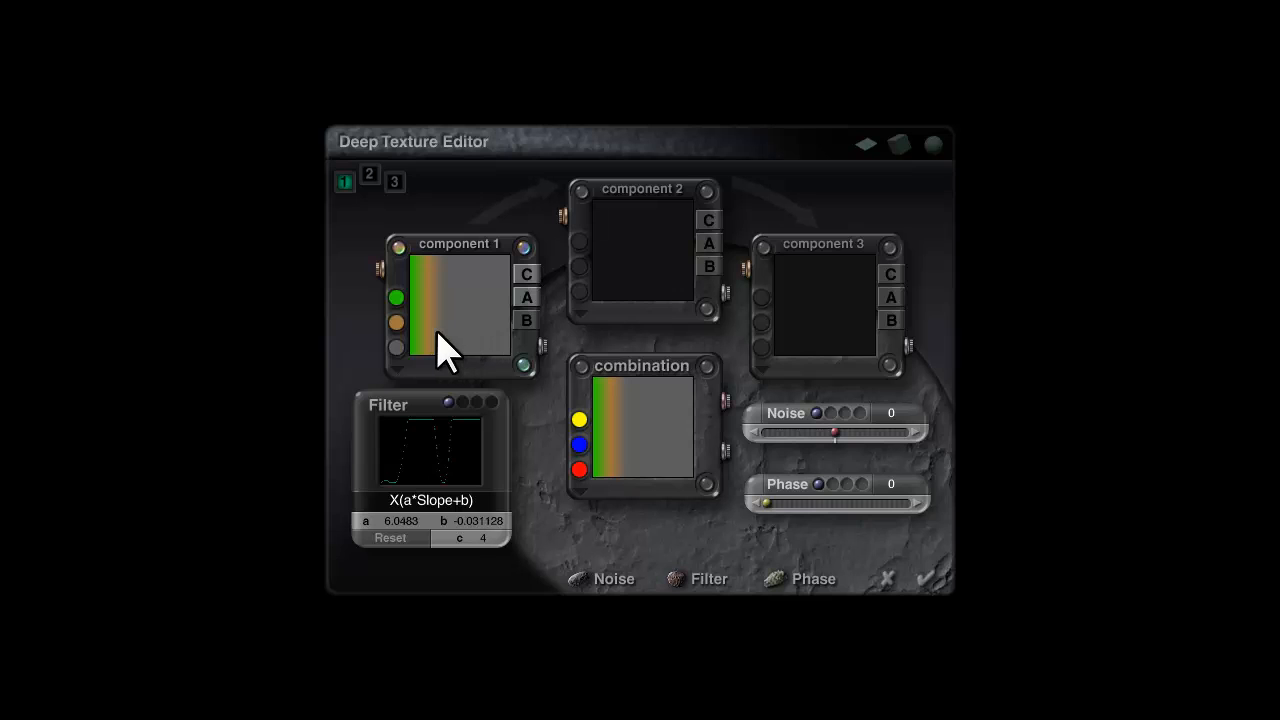
{"action": "left_click", "coordinate": [926, 580]}
{"action": "left_click", "coordinate": [933, 595]}
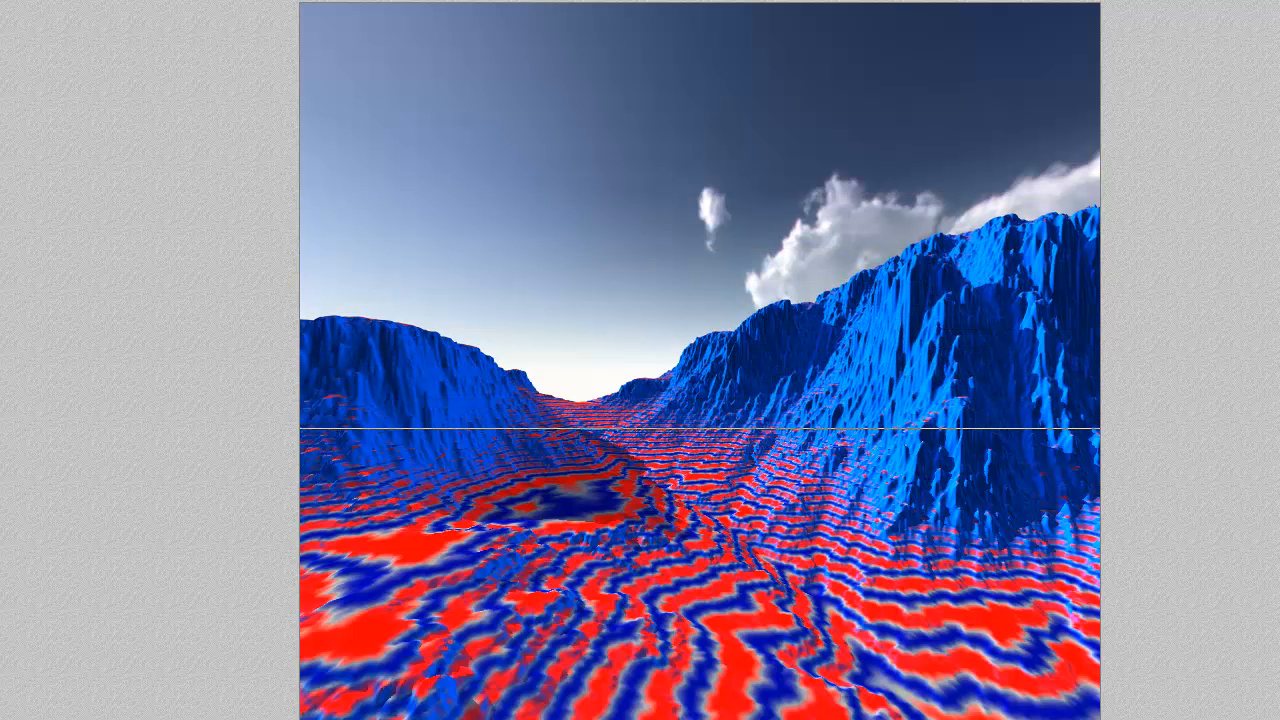
{"action": "key", "text": "Escape"}
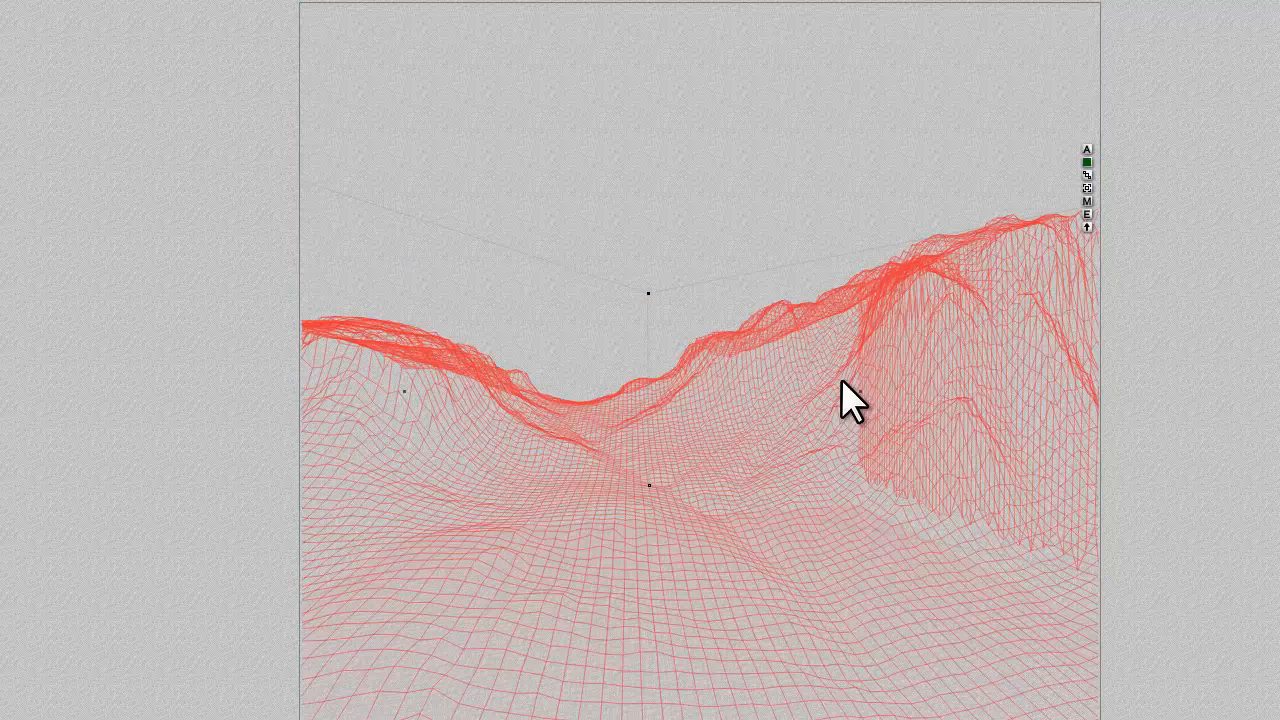
Step: Restrict the terrain's diffuse colour to texture B only and load Basic Slope into that slot
{"action": "left_click", "coordinate": [1087, 200]}
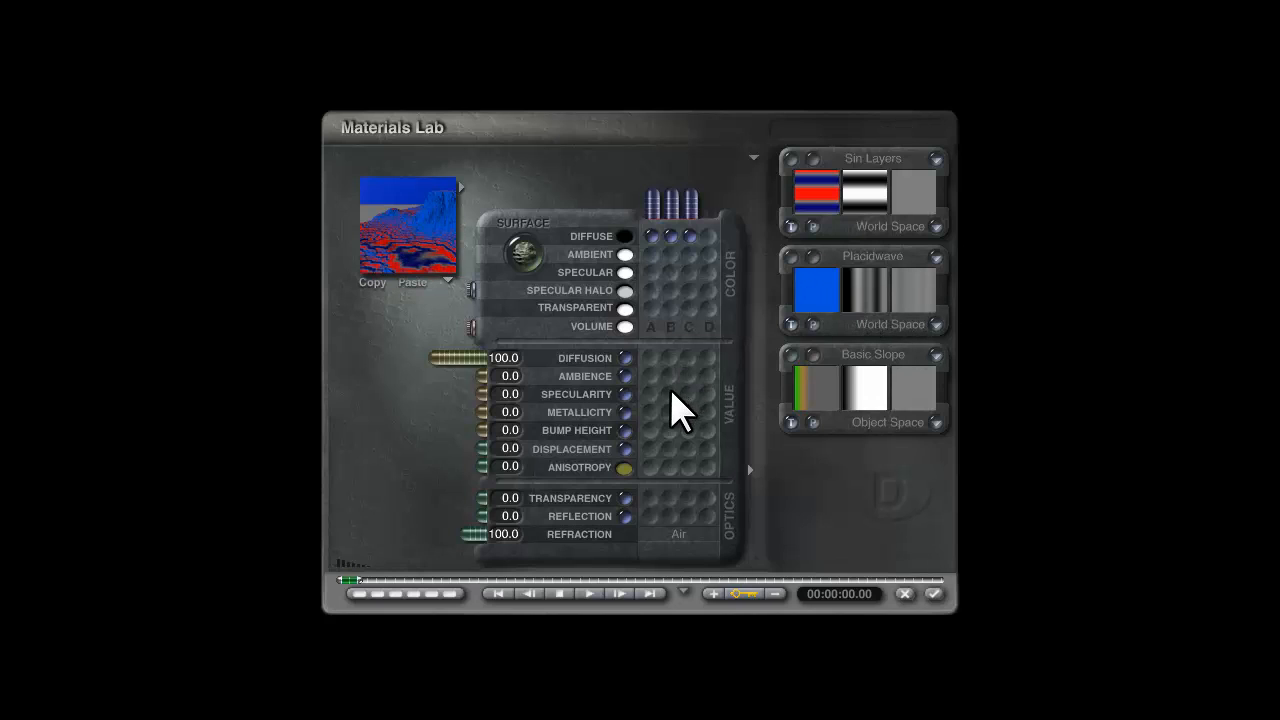
{"action": "left_click", "coordinate": [670, 235]}
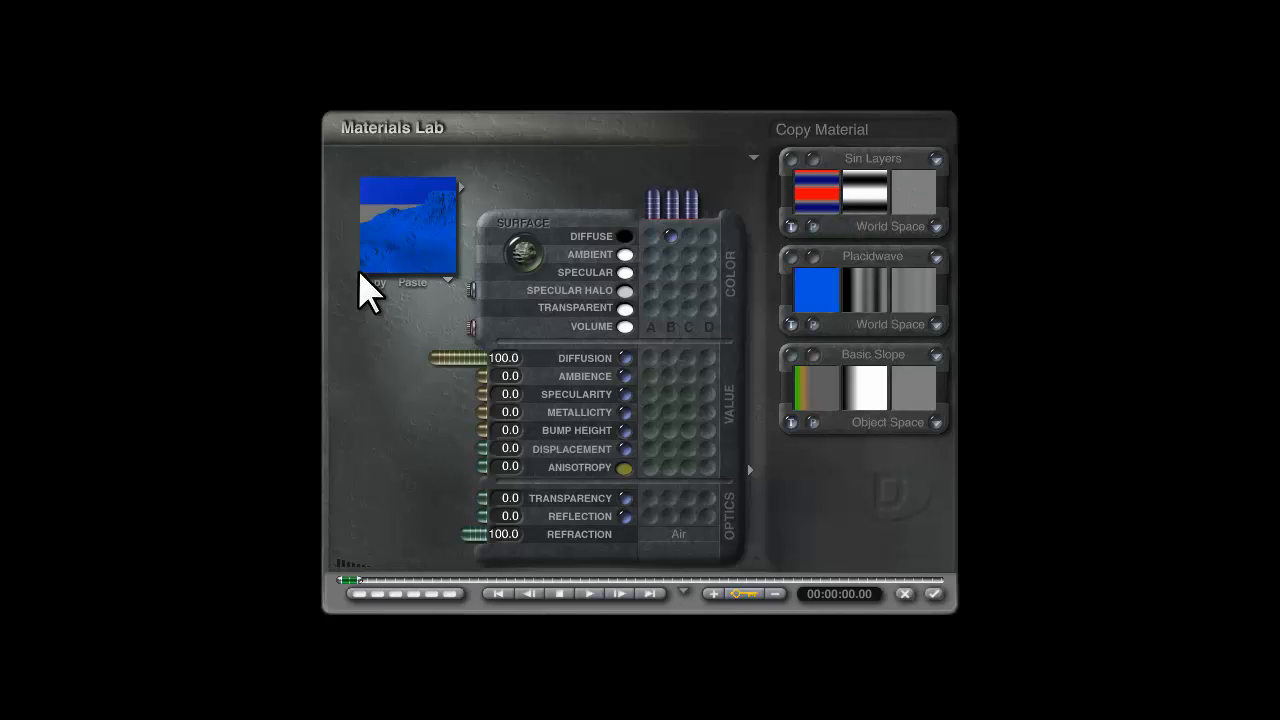
{"action": "left_click", "coordinate": [862, 257]}
{"action": "left_click", "coordinate": [611, 408]}
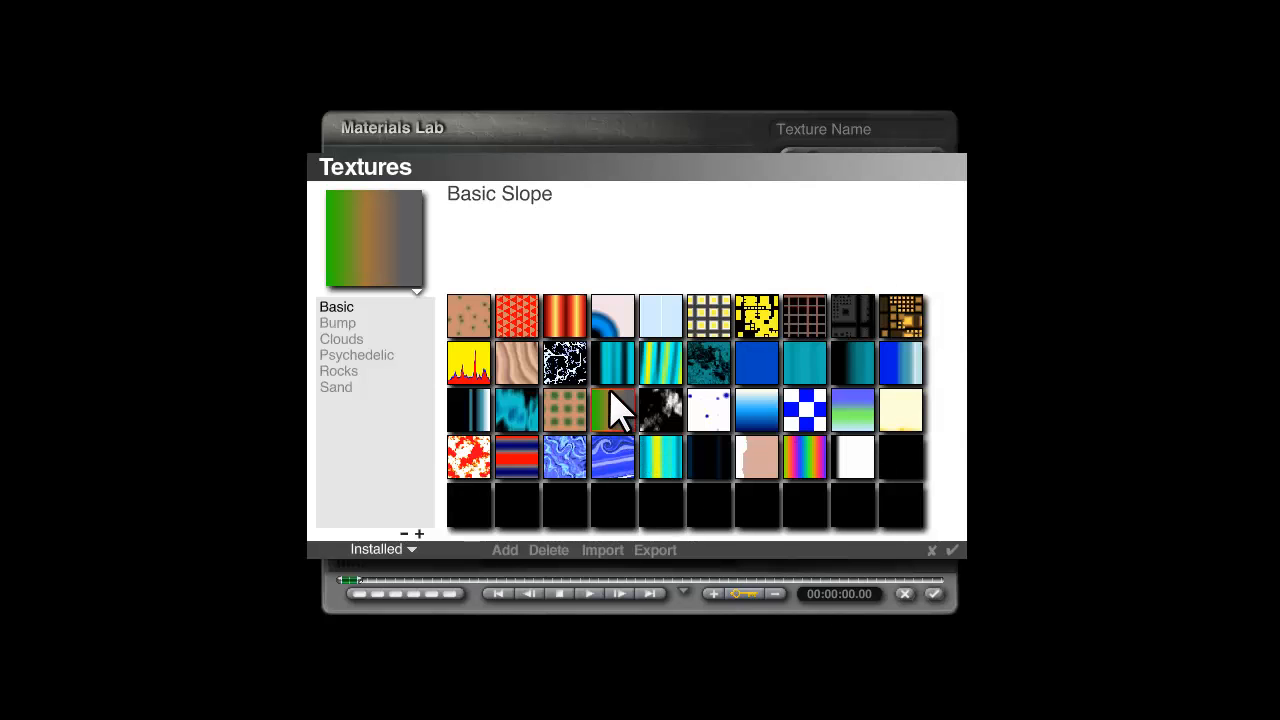
{"action": "left_click", "coordinate": [953, 551]}
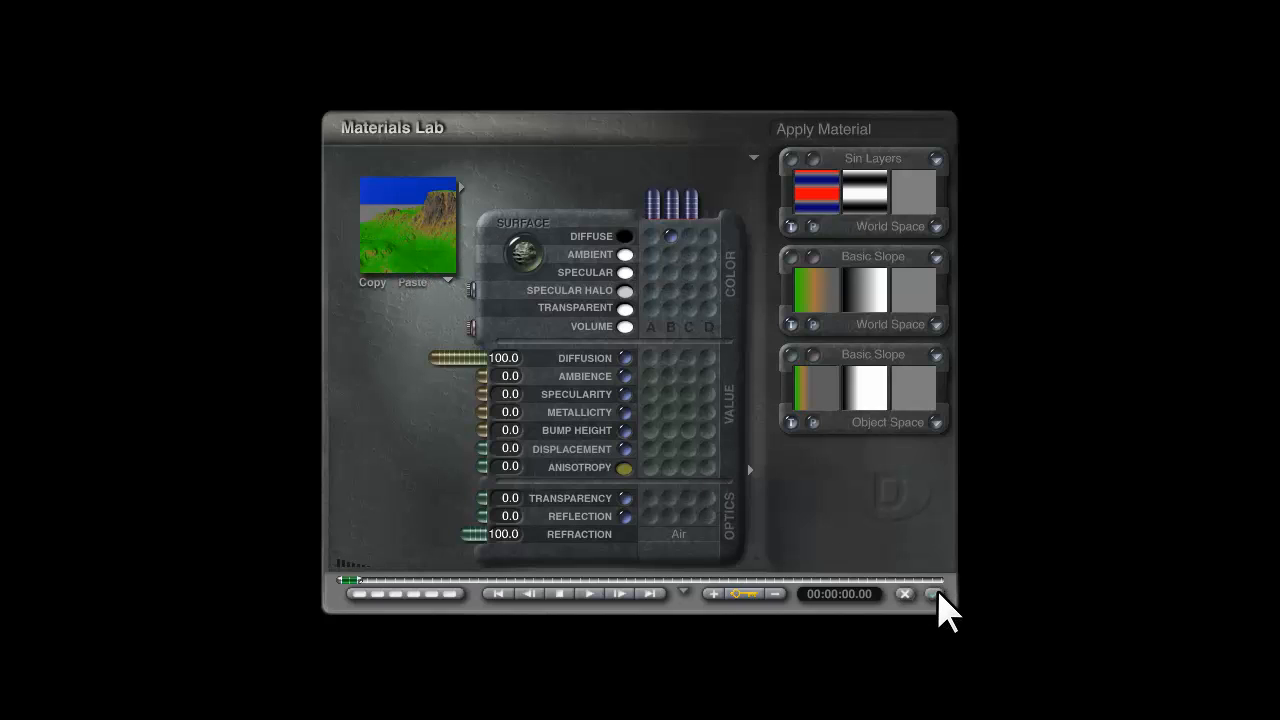
{"action": "left_click", "coordinate": [446, 281]}
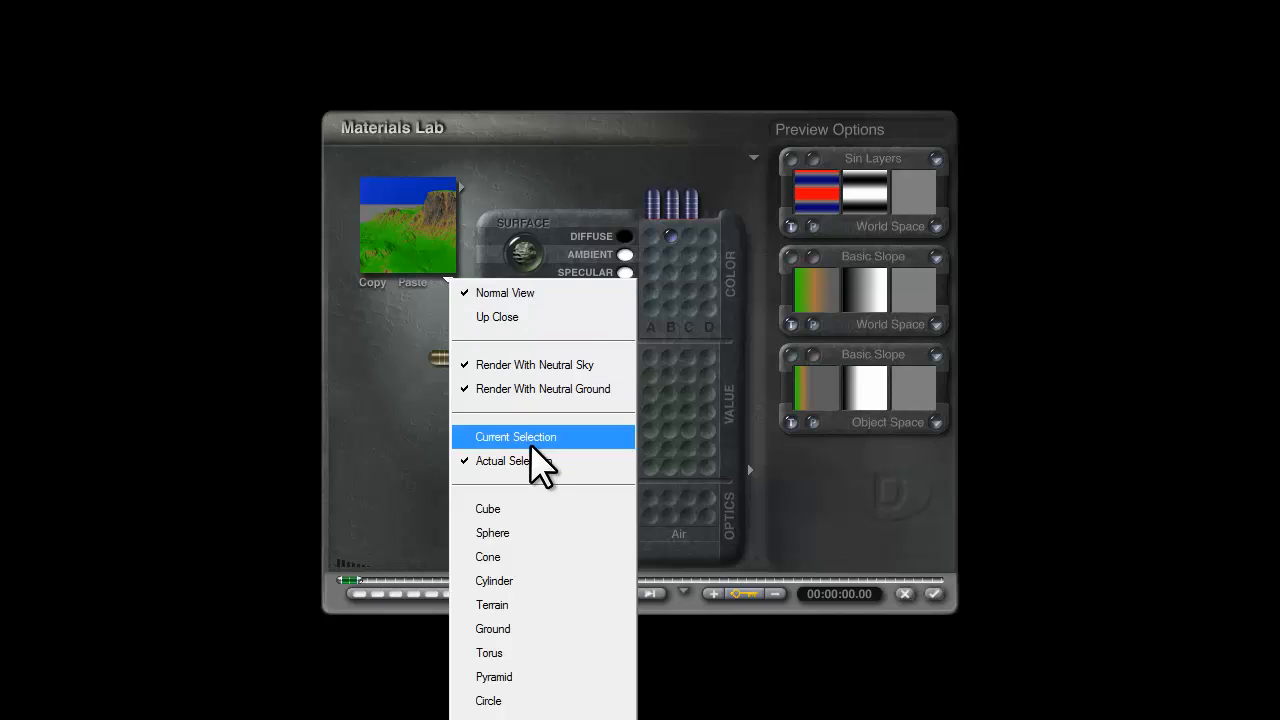
{"action": "left_click", "coordinate": [335, 432]}
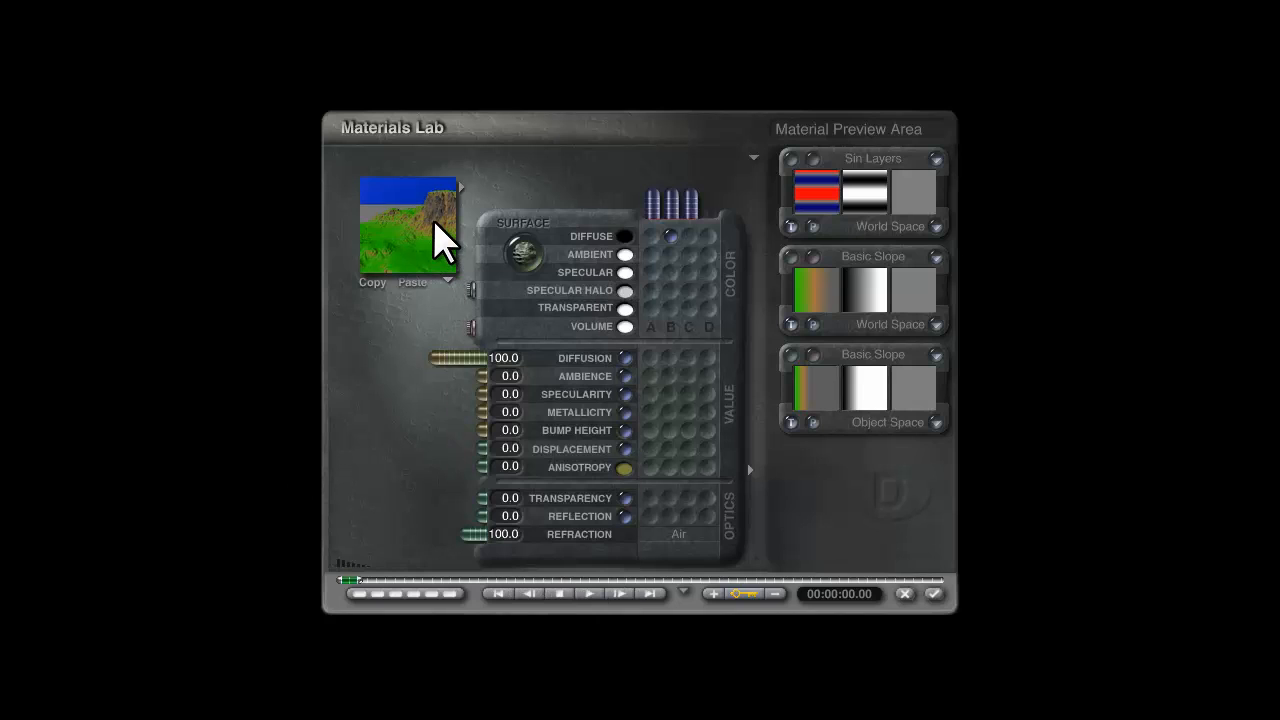
{"action": "mouse_move", "coordinate": [405, 240]}
{"action": "left_mouse_down"}
{"action": "mouse_move", "coordinate": [421, 217]}
{"action": "mouse_move", "coordinate": [423, 249]}
{"action": "mouse_move", "coordinate": [398, 208]}
{"action": "mouse_move", "coordinate": [406, 229]}
{"action": "mouse_move", "coordinate": [418, 226]}
{"action": "mouse_move", "coordinate": [414, 243]}
{"action": "mouse_move", "coordinate": [420, 230]}
{"action": "mouse_move", "coordinate": [434, 240]}
{"action": "mouse_move", "coordinate": [426, 249]}
{"action": "left_mouse_up"}
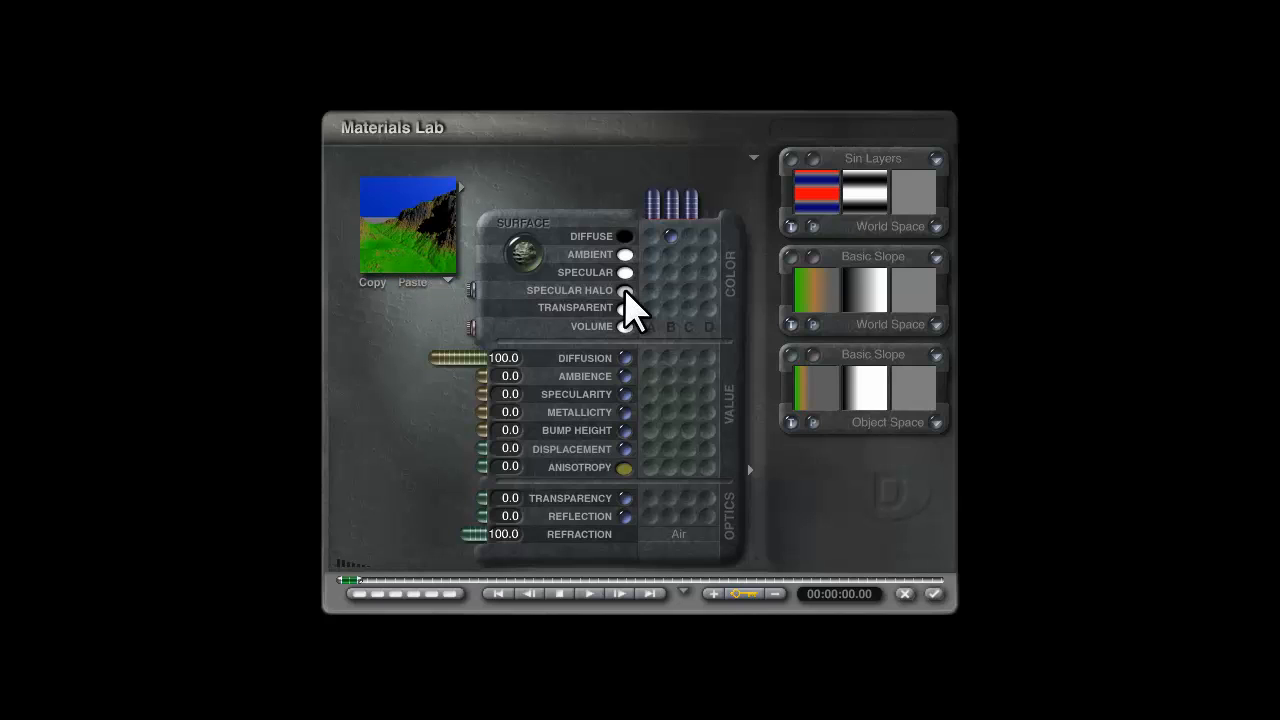
Step: Open texture B in the Deep Texture Editor and examine the colour modes available for component 1
{"action": "left_click", "coordinate": [825, 279]}
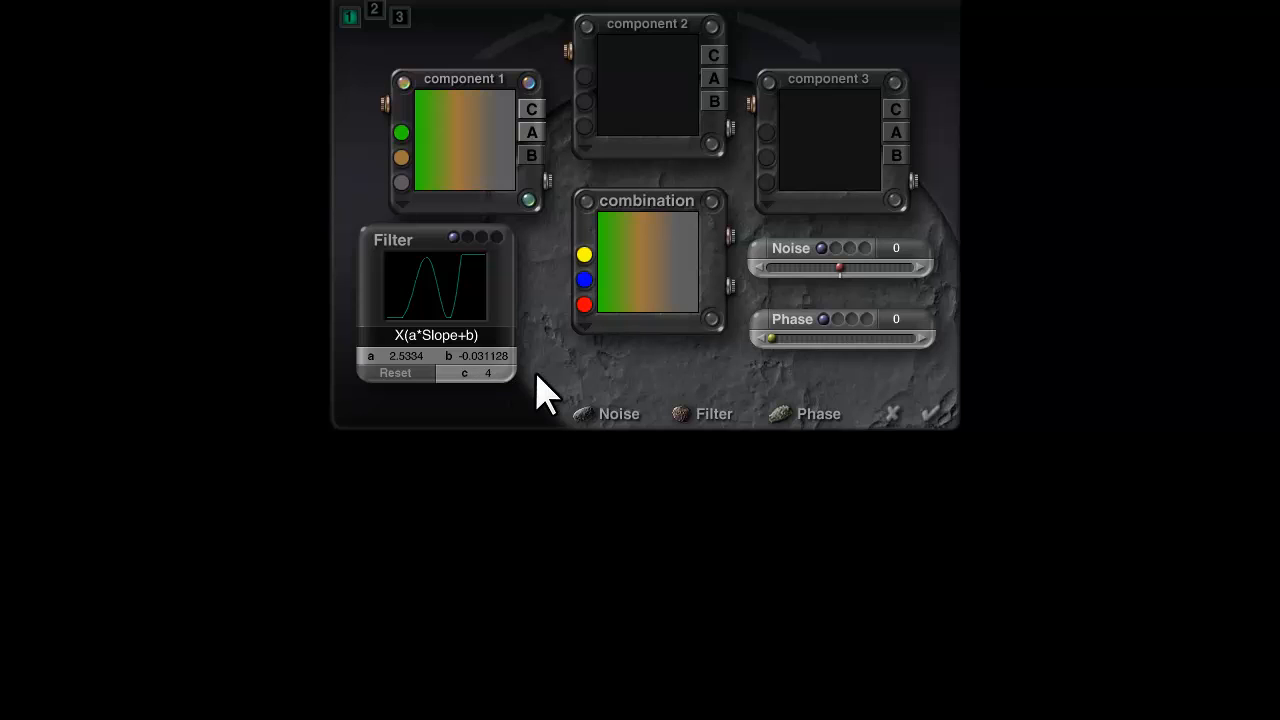
{"action": "left_click", "coordinate": [400, 206]}
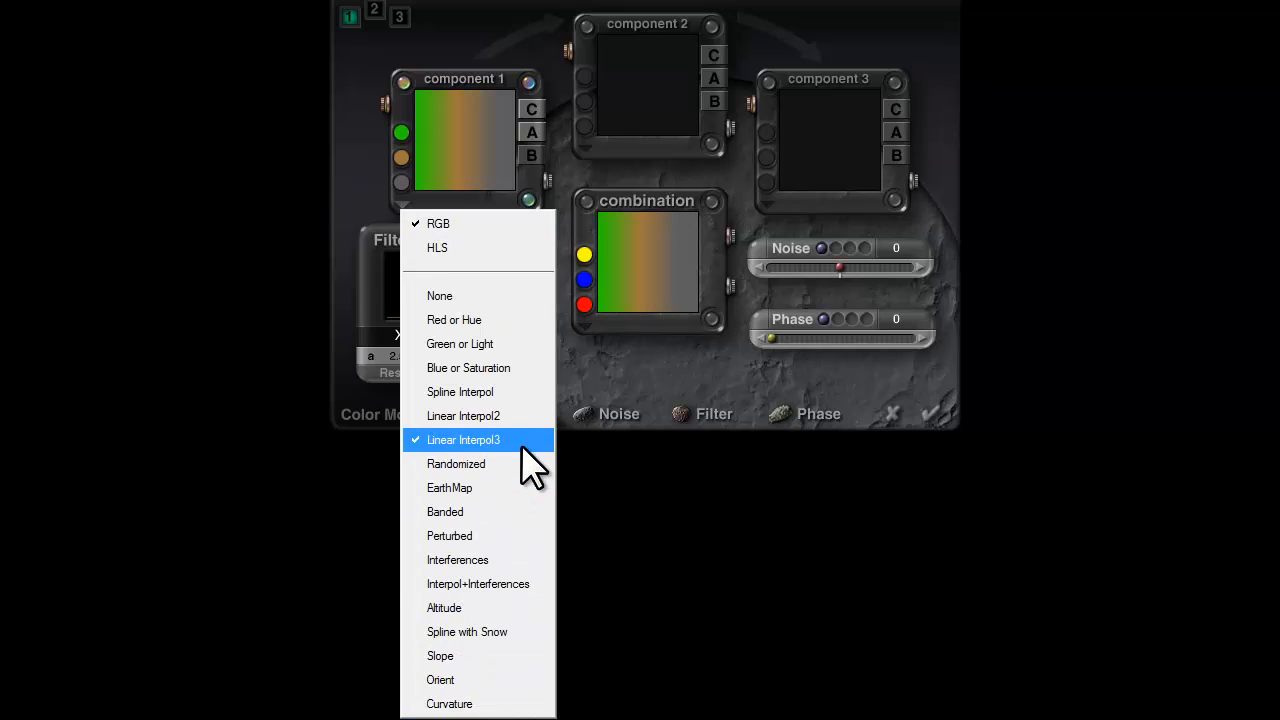
{"action": "left_click", "coordinate": [112, 457]}
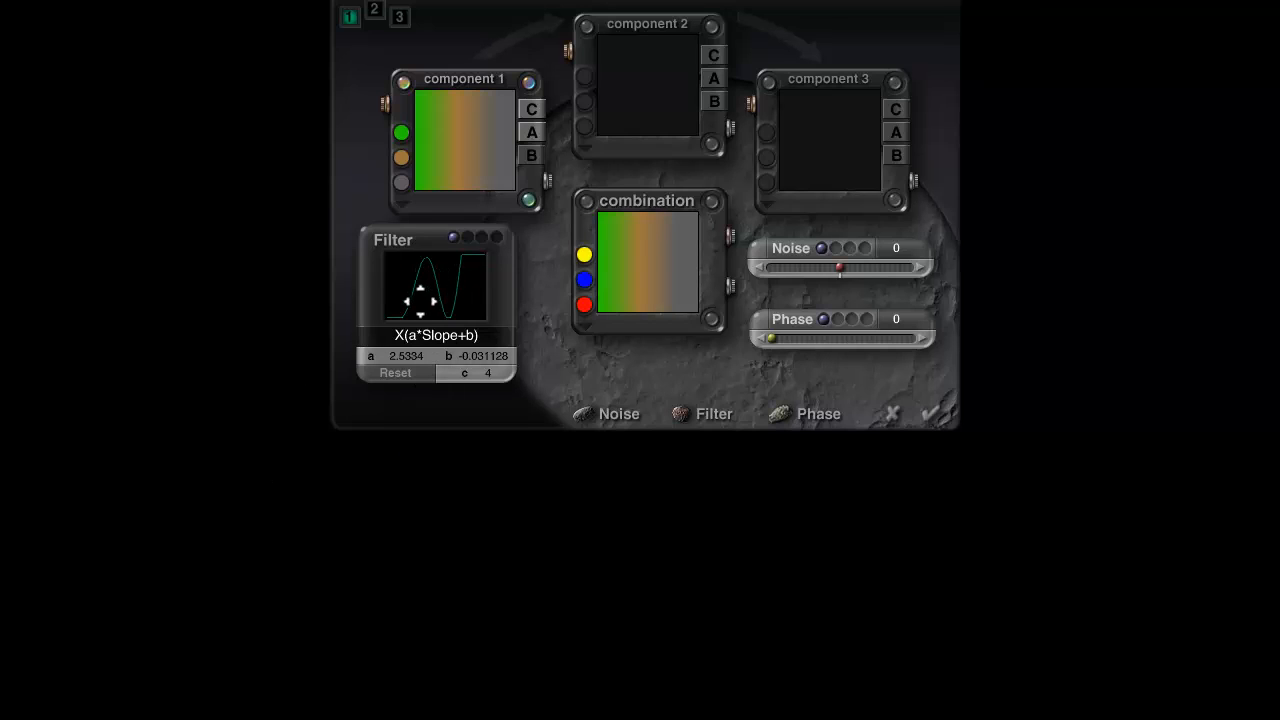
Step: Enable component 2 temporarily to examine the blend modes between components, and return to a single component
{"action": "left_click", "coordinate": [372, 14]}
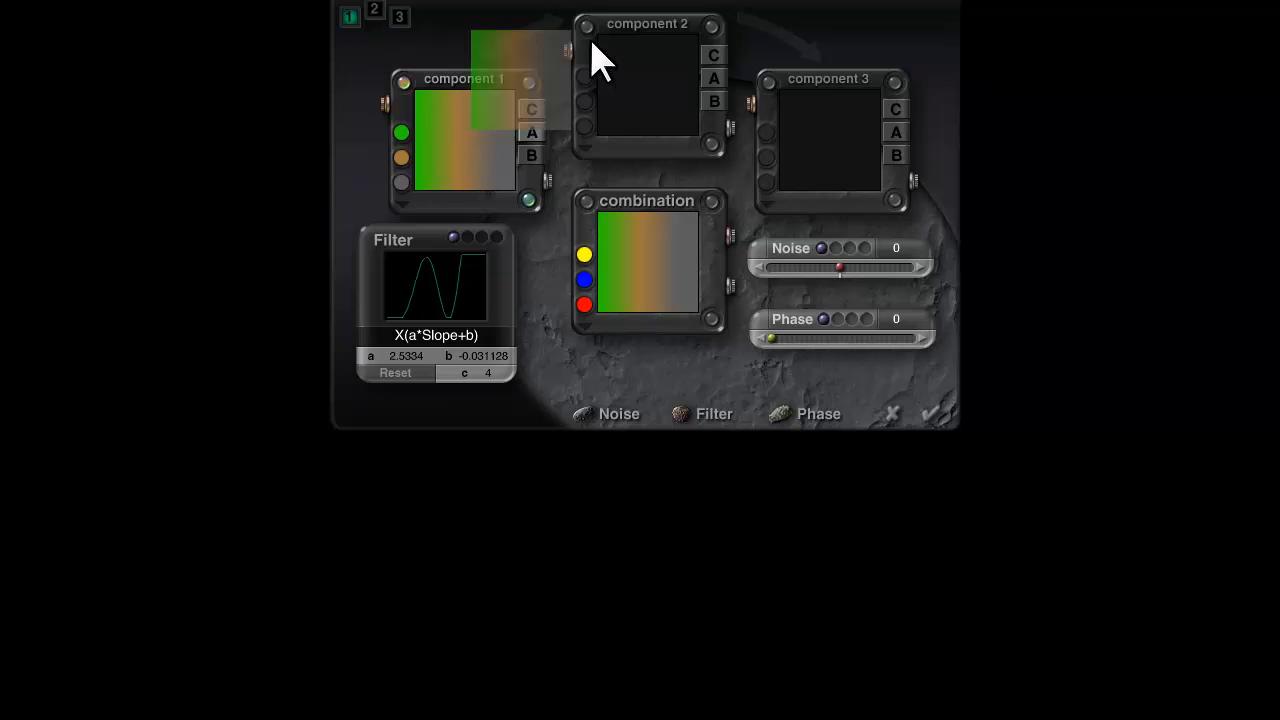
{"action": "left_click", "coordinate": [526, 42]}
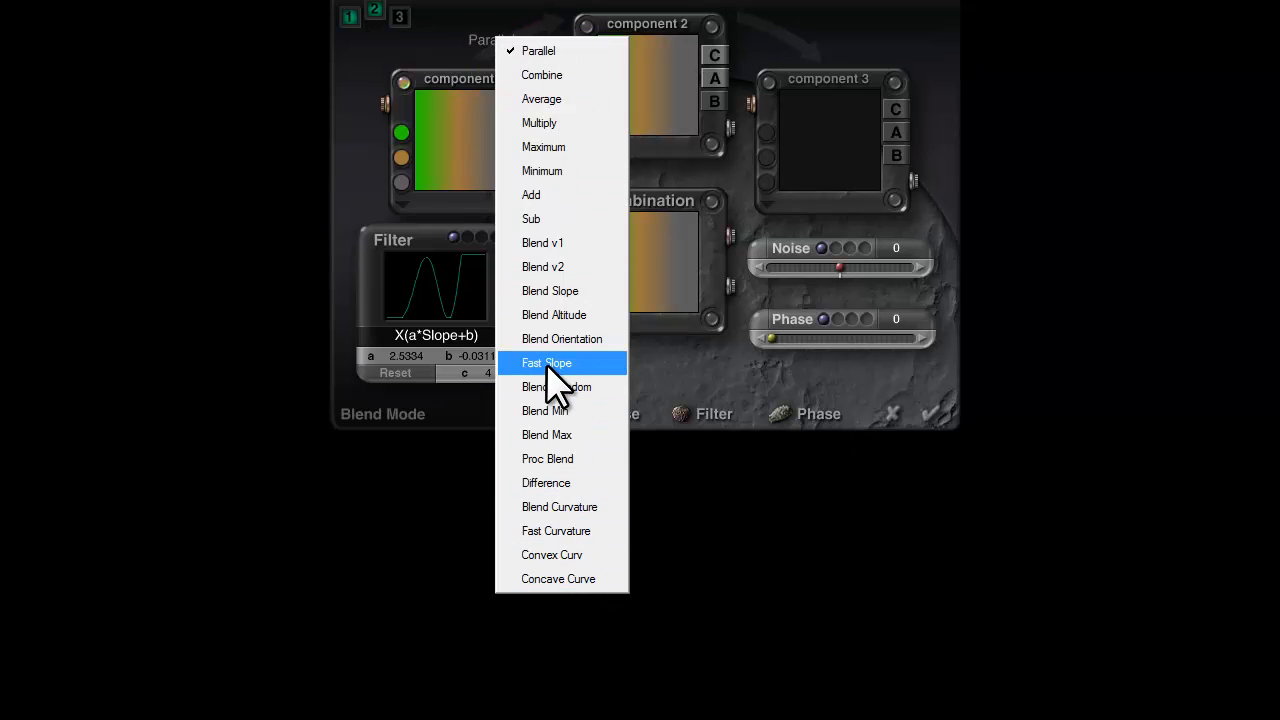
{"action": "left_click", "coordinate": [177, 196]}
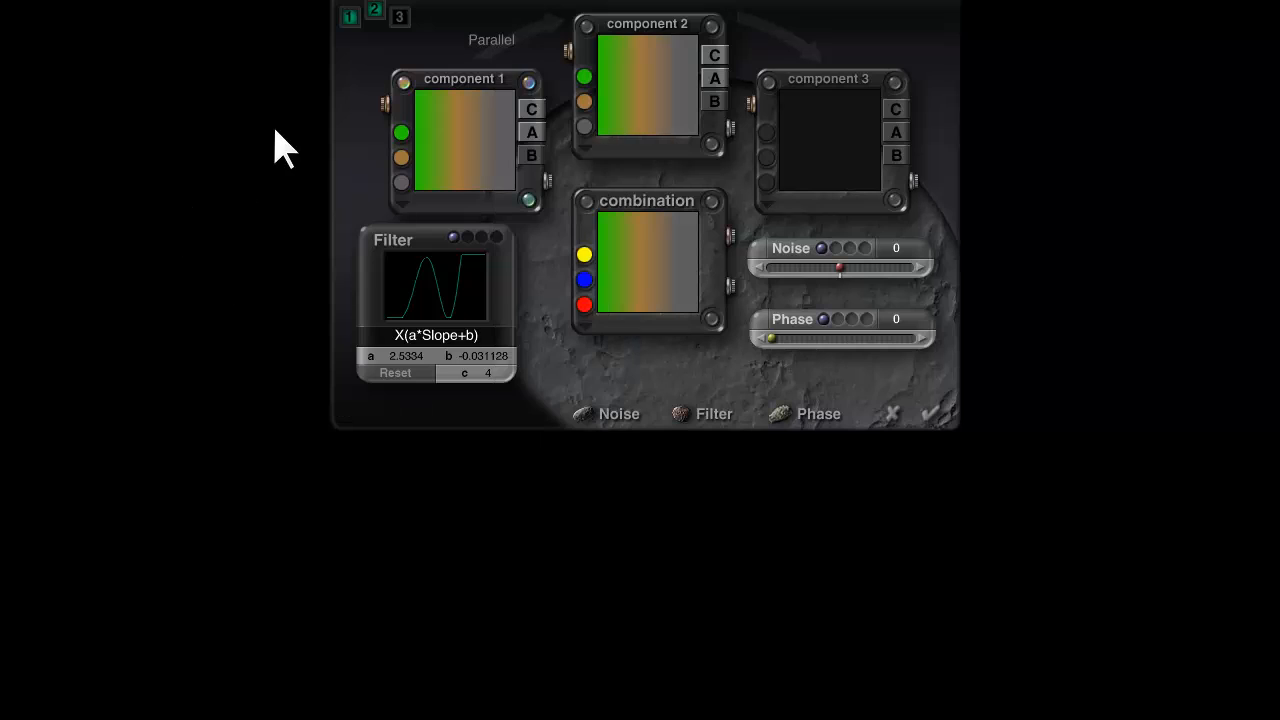
{"action": "left_click", "coordinate": [350, 18]}
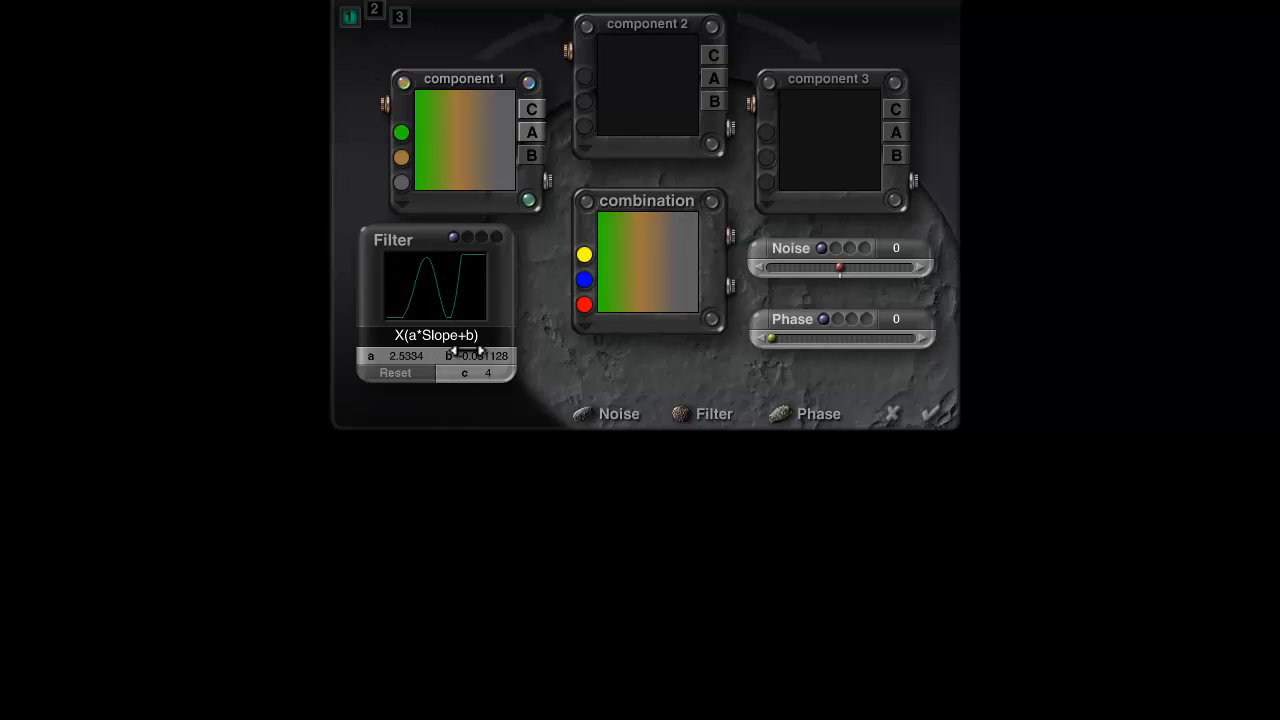
Step: Switch texture B's filter from slope to Curvature, check component 1's colour mode options and accept the texture
{"action": "left_click", "coordinate": [436, 335]}
{"action": "left_click", "coordinate": [480, 687]}
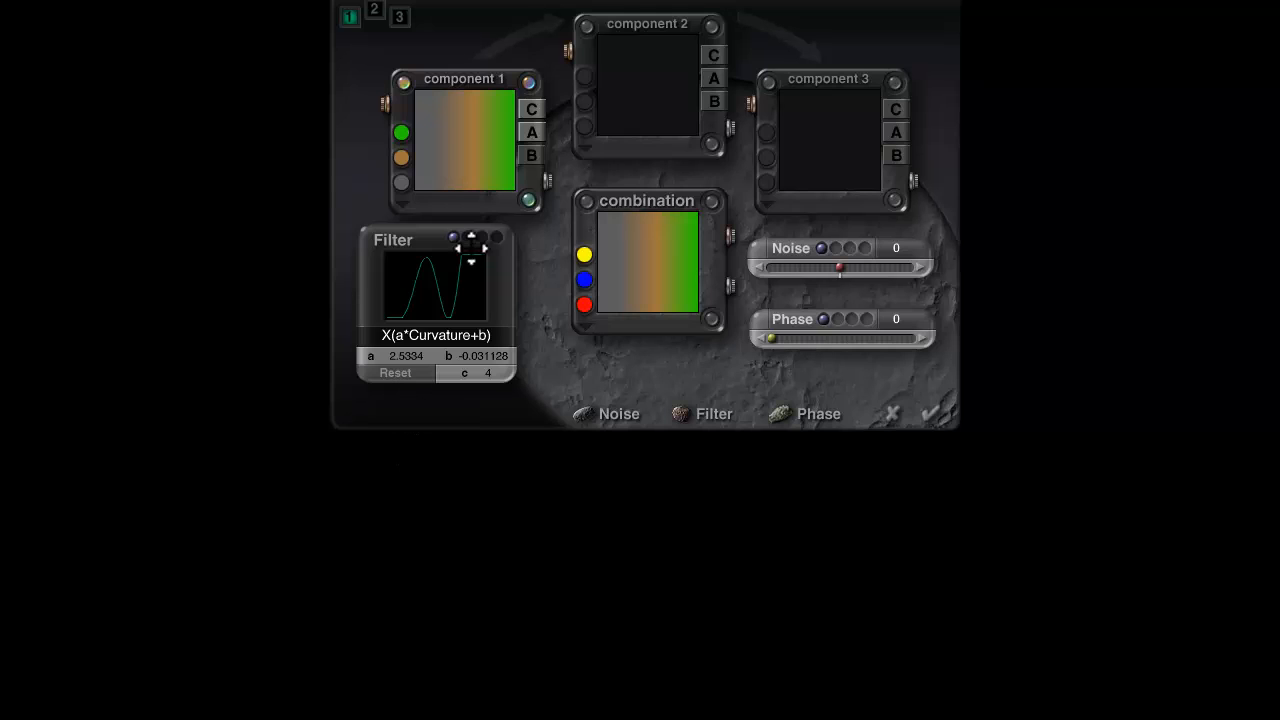
{"action": "left_click", "coordinate": [403, 210]}
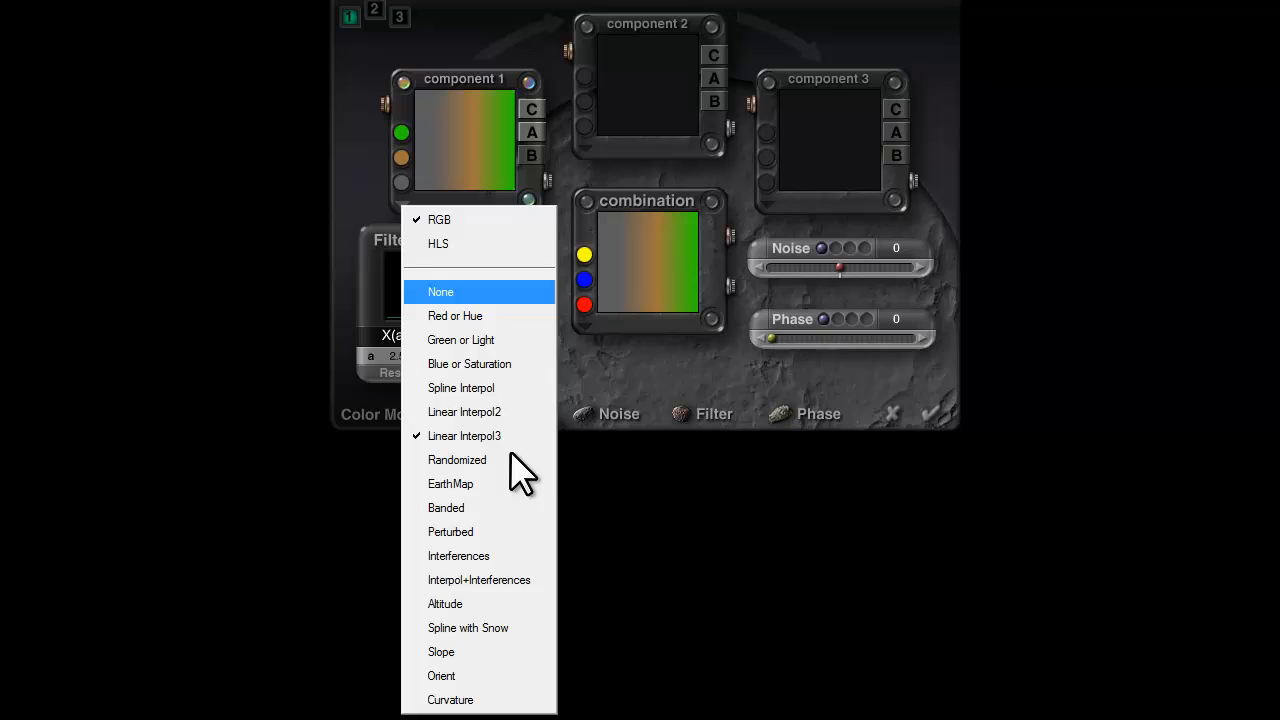
{"action": "left_click", "coordinate": [463, 702]}
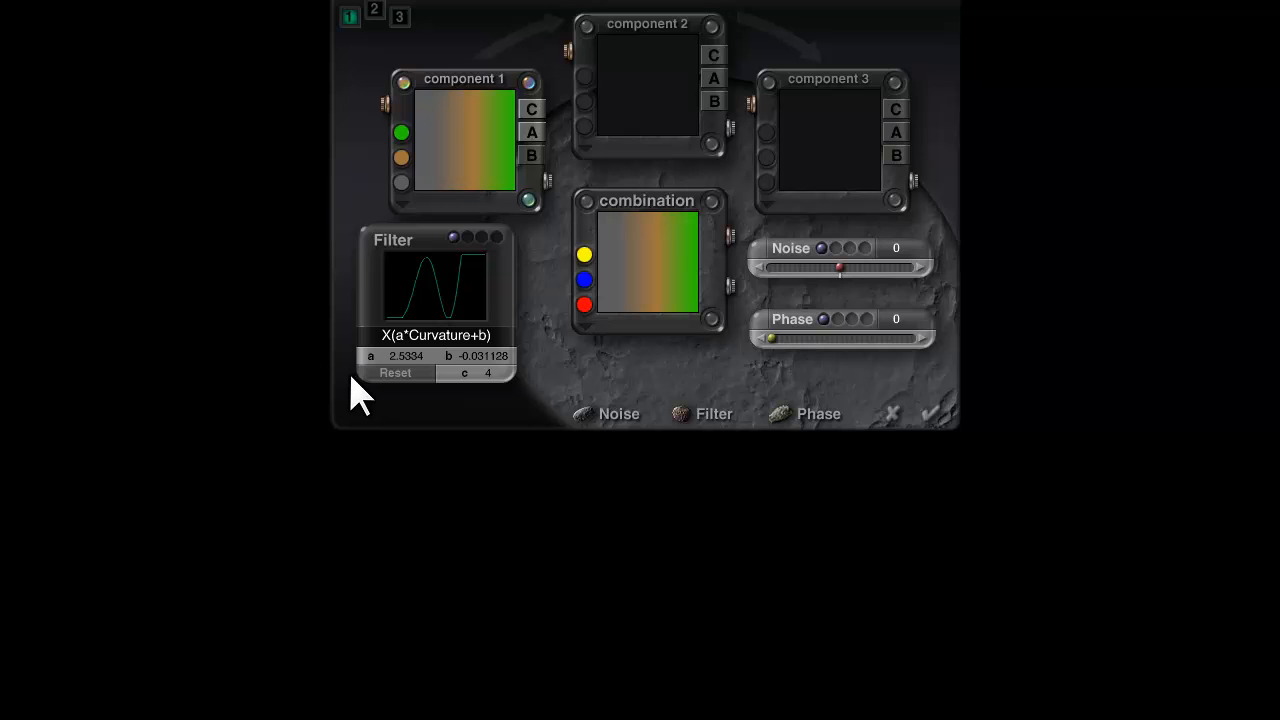
{"action": "left_click", "coordinate": [929, 415]}
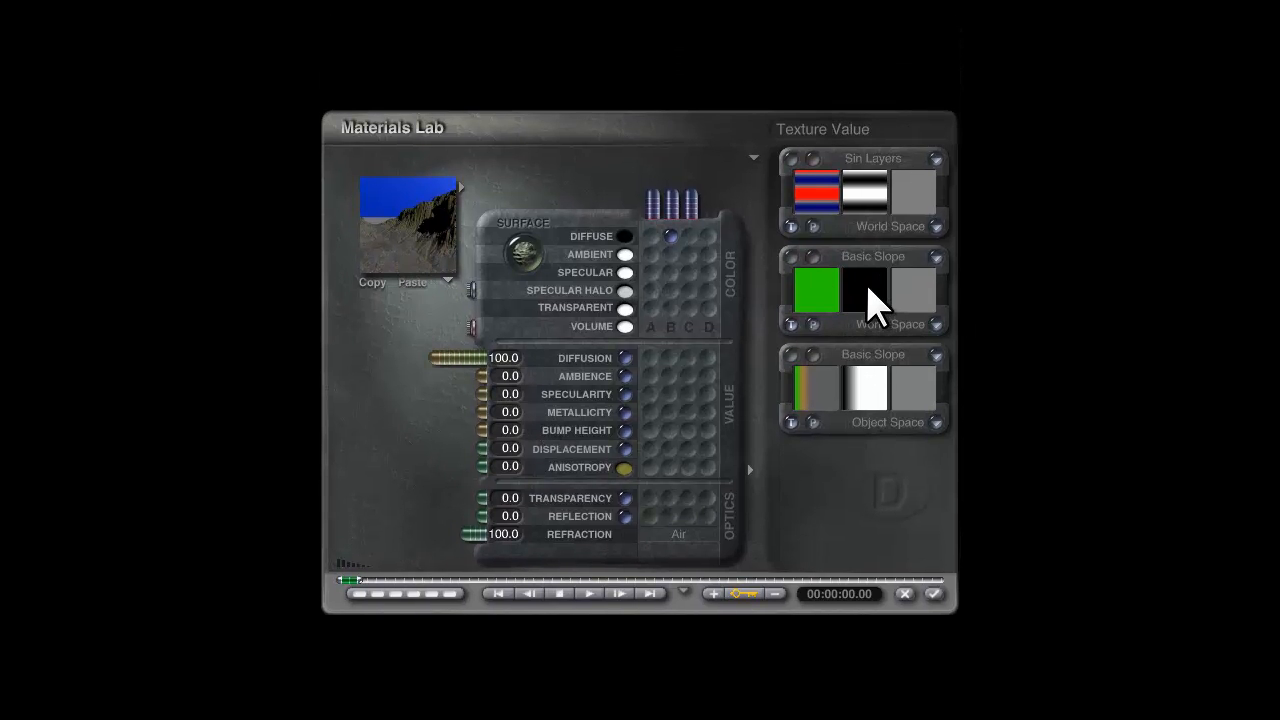
Step: Turn Calculate curvature off in the material options to compare the preview, and turn it back on
{"action": "left_click", "coordinate": [754, 157]}
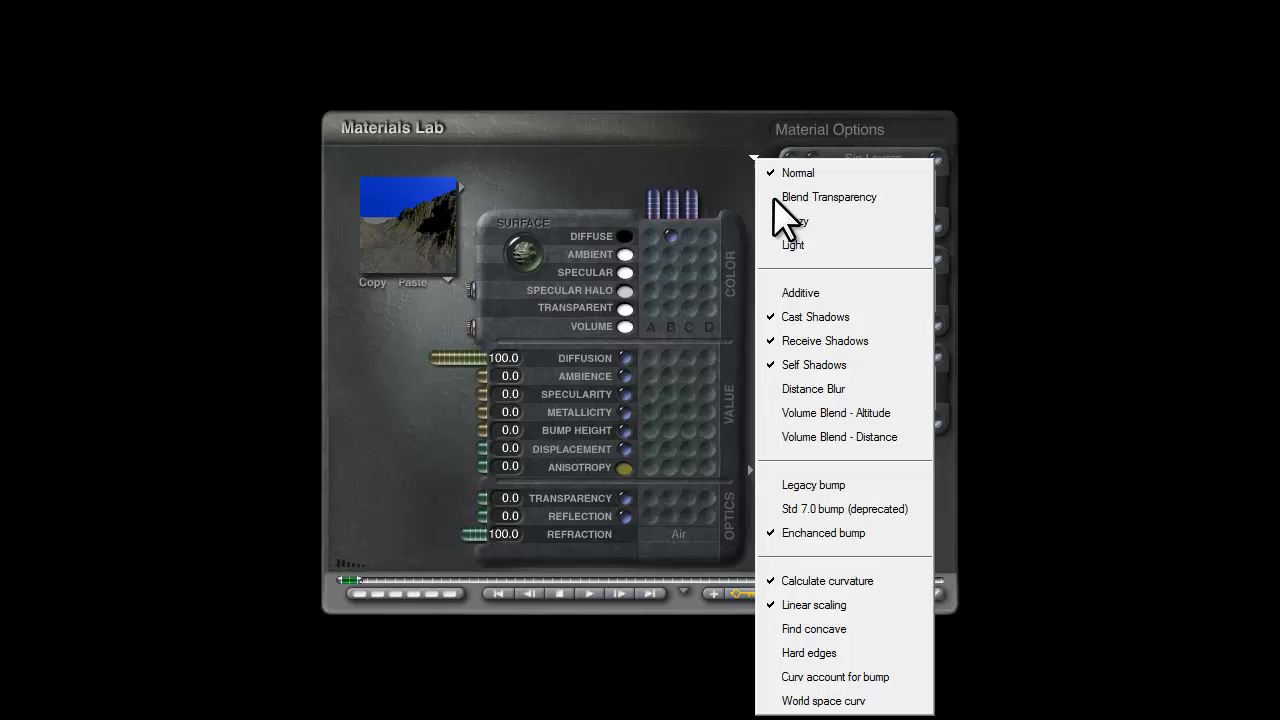
{"action": "left_click", "coordinate": [818, 581]}
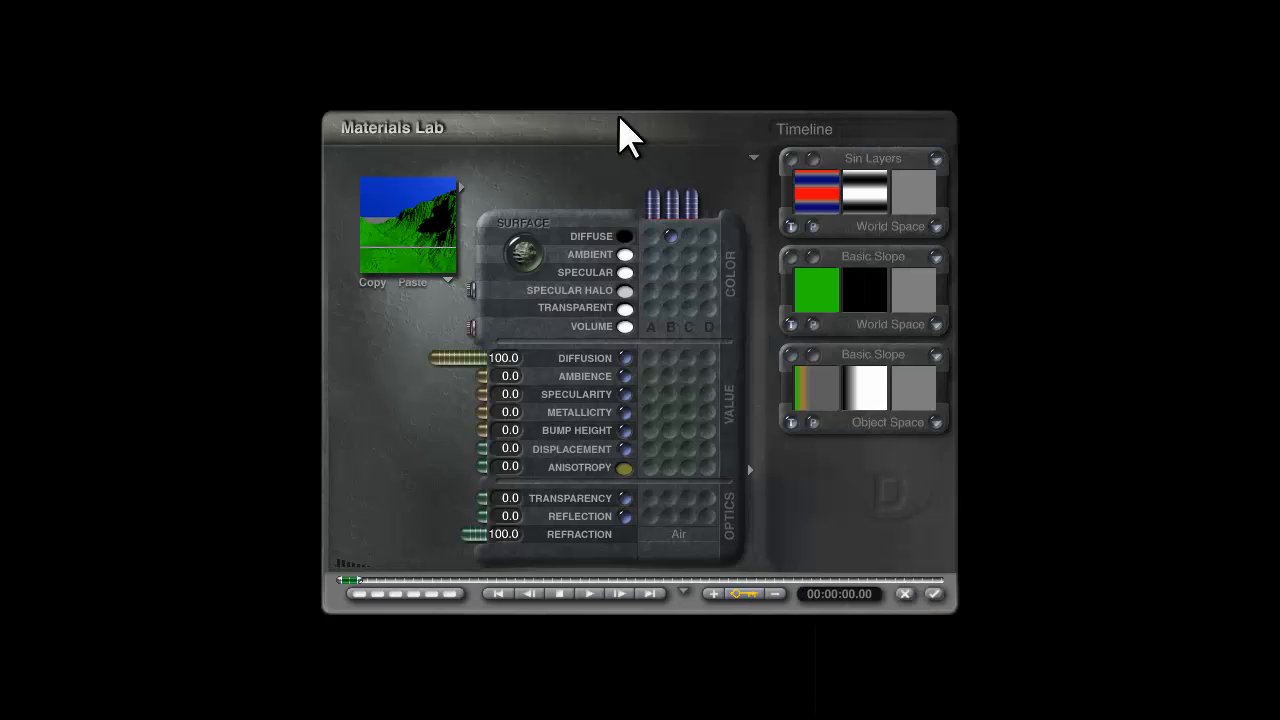
{"action": "left_click", "coordinate": [756, 162]}
{"action": "left_click", "coordinate": [815, 579]}
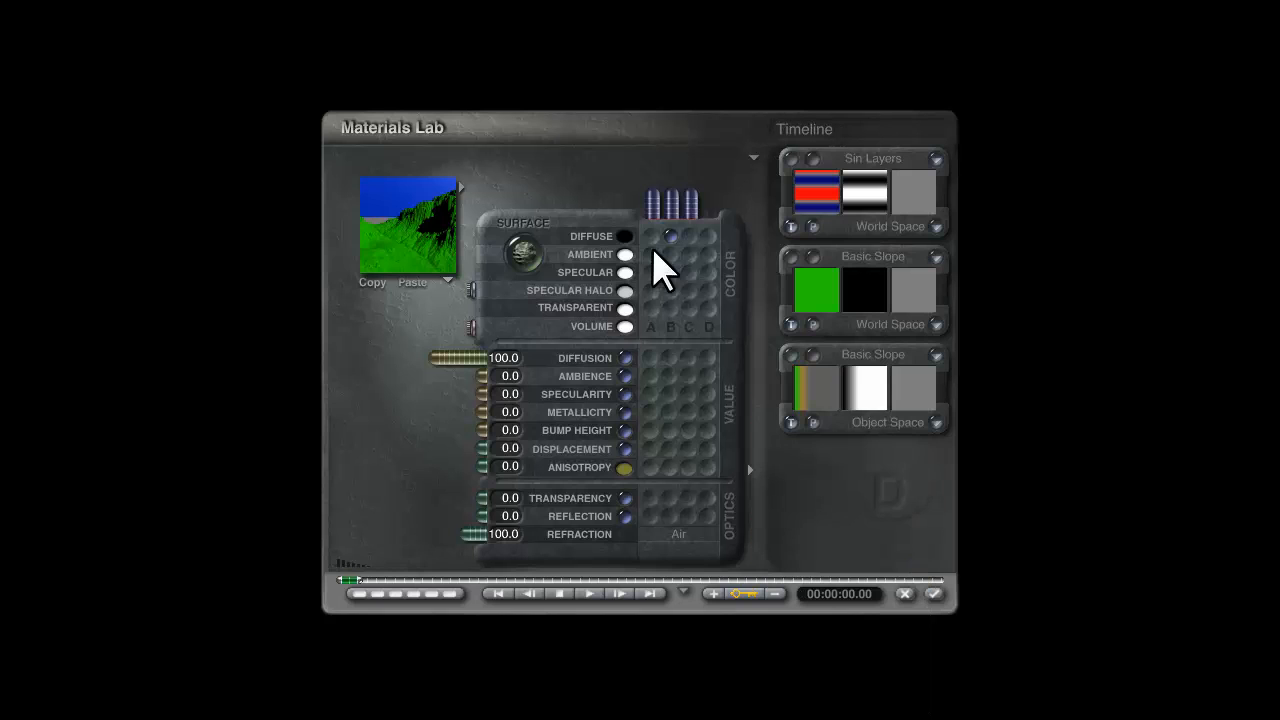
Step: Turn Linear scaling off in the material options to compare the preview, and turn it back on
{"action": "left_click", "coordinate": [755, 160]}
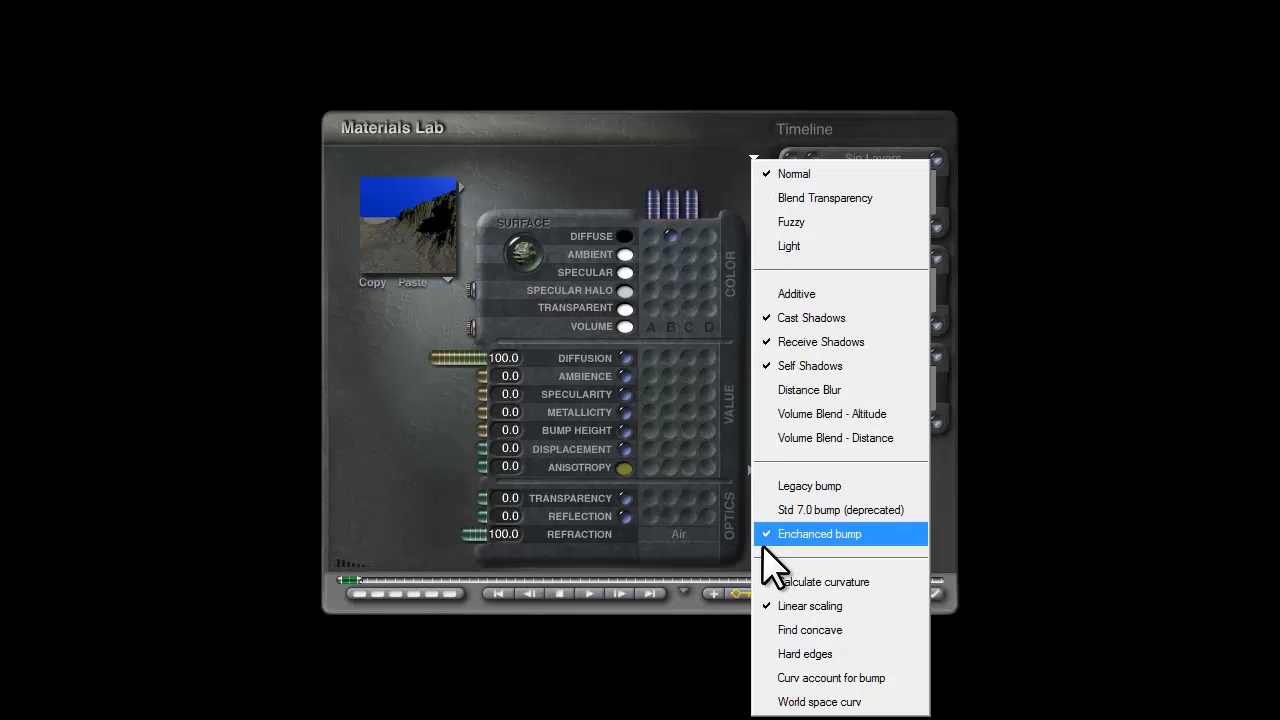
{"action": "left_click", "coordinate": [809, 608]}
{"action": "left_click", "coordinate": [755, 160]}
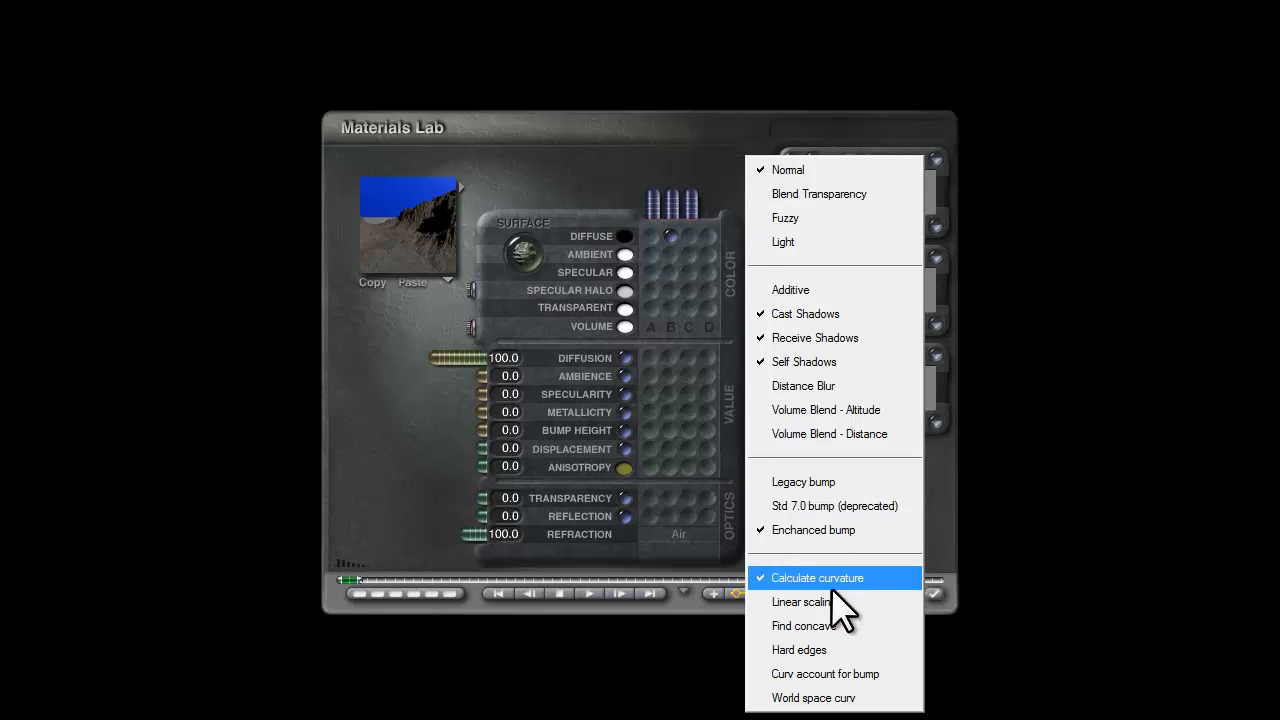
{"action": "left_click", "coordinate": [835, 604]}
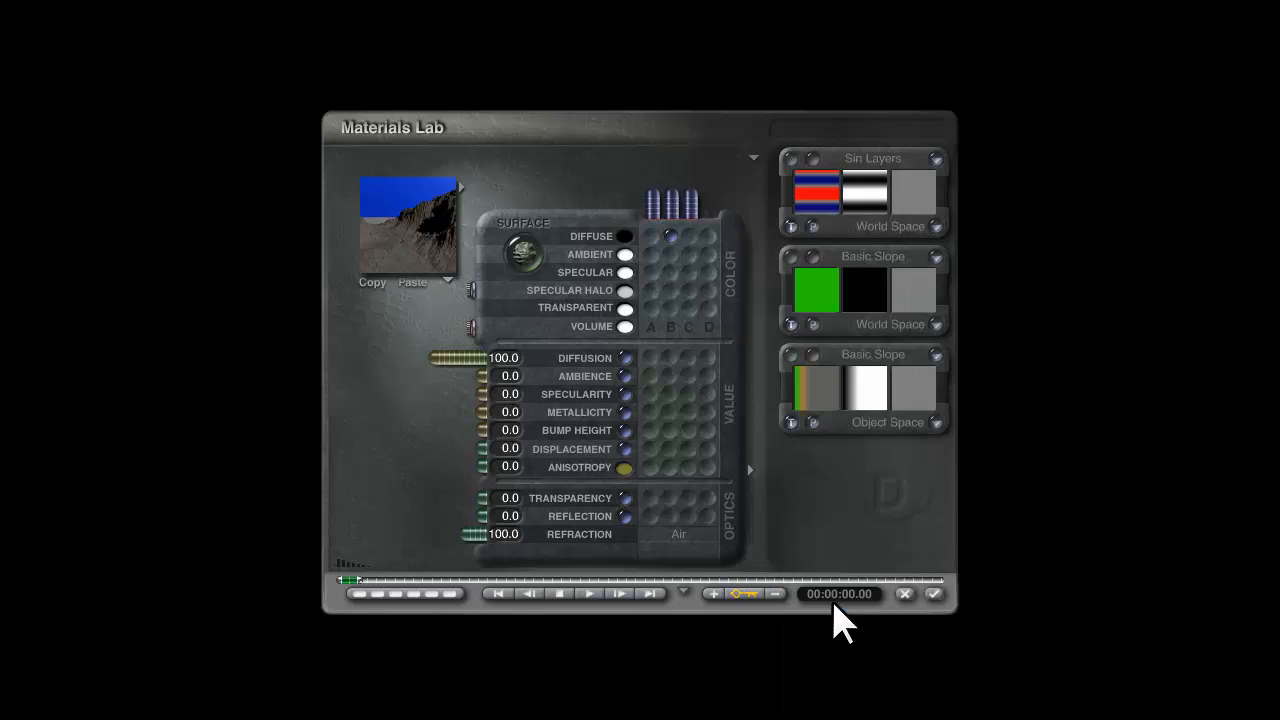
Step: Review texture B's curvature filter, and enable Find concave and Hard edges in the material options
{"action": "left_click", "coordinate": [815, 280]}
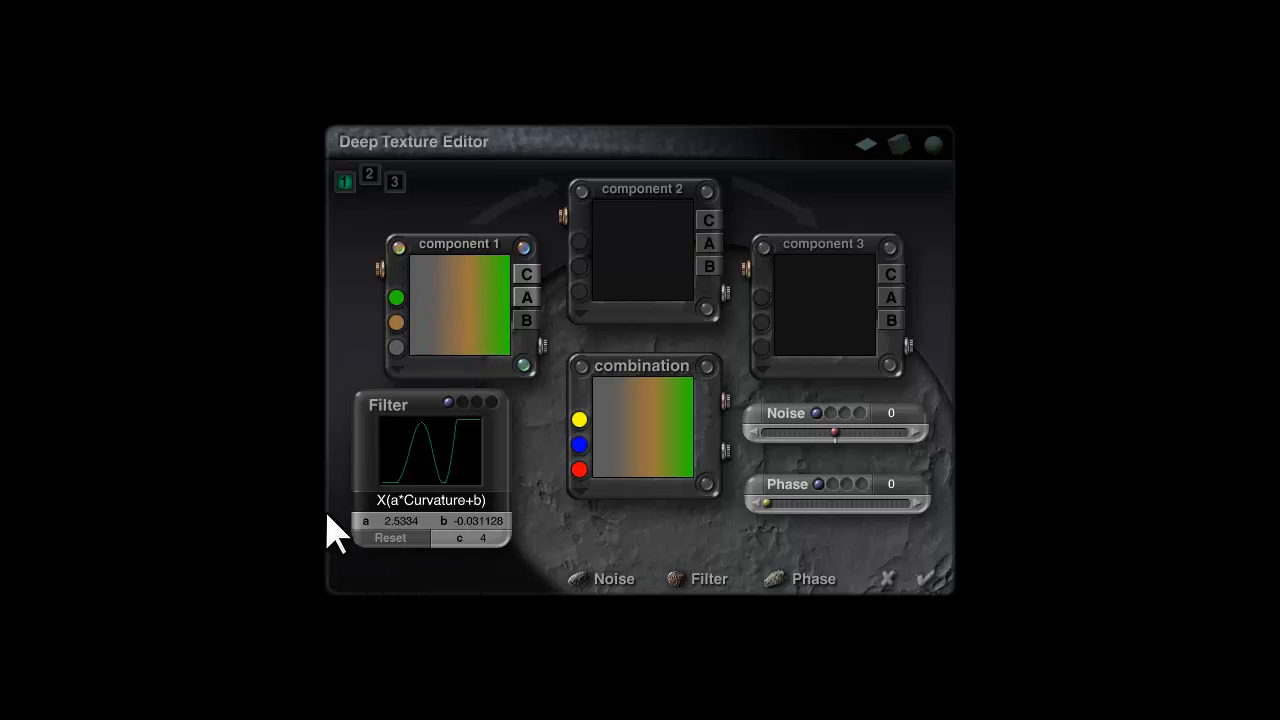
{"action": "left_click", "coordinate": [926, 580]}
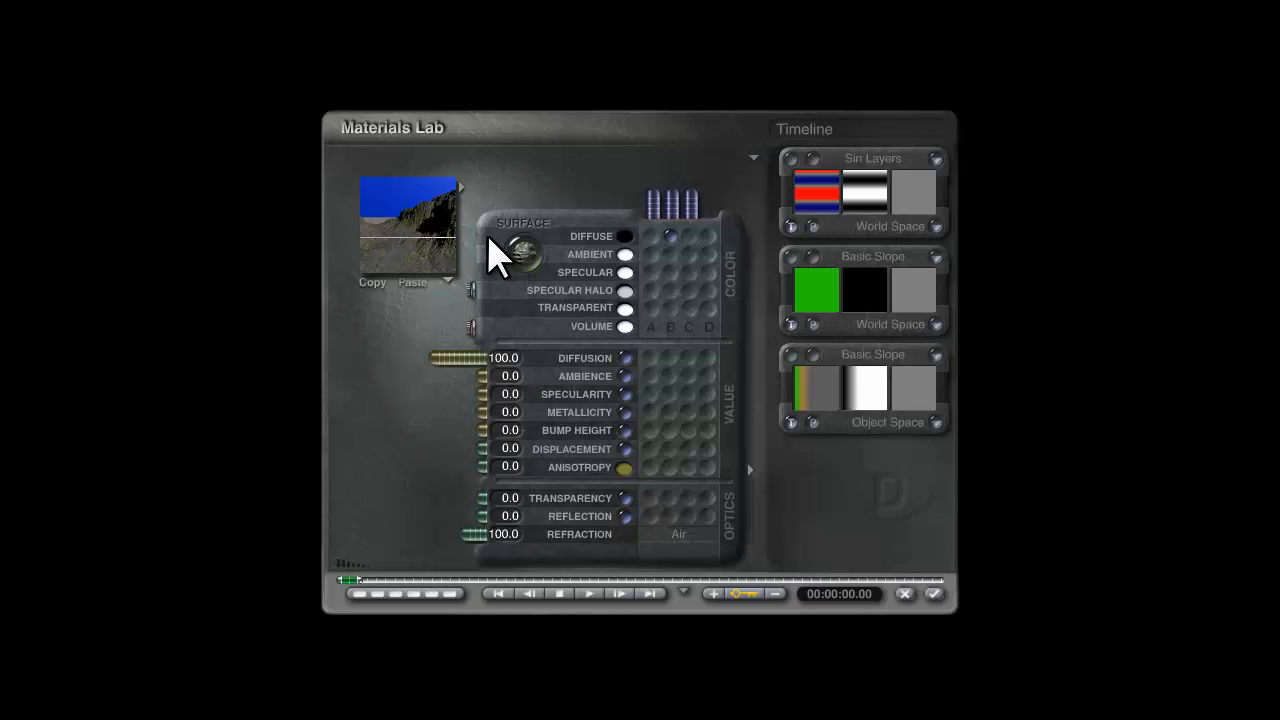
{"action": "left_click", "coordinate": [755, 159]}
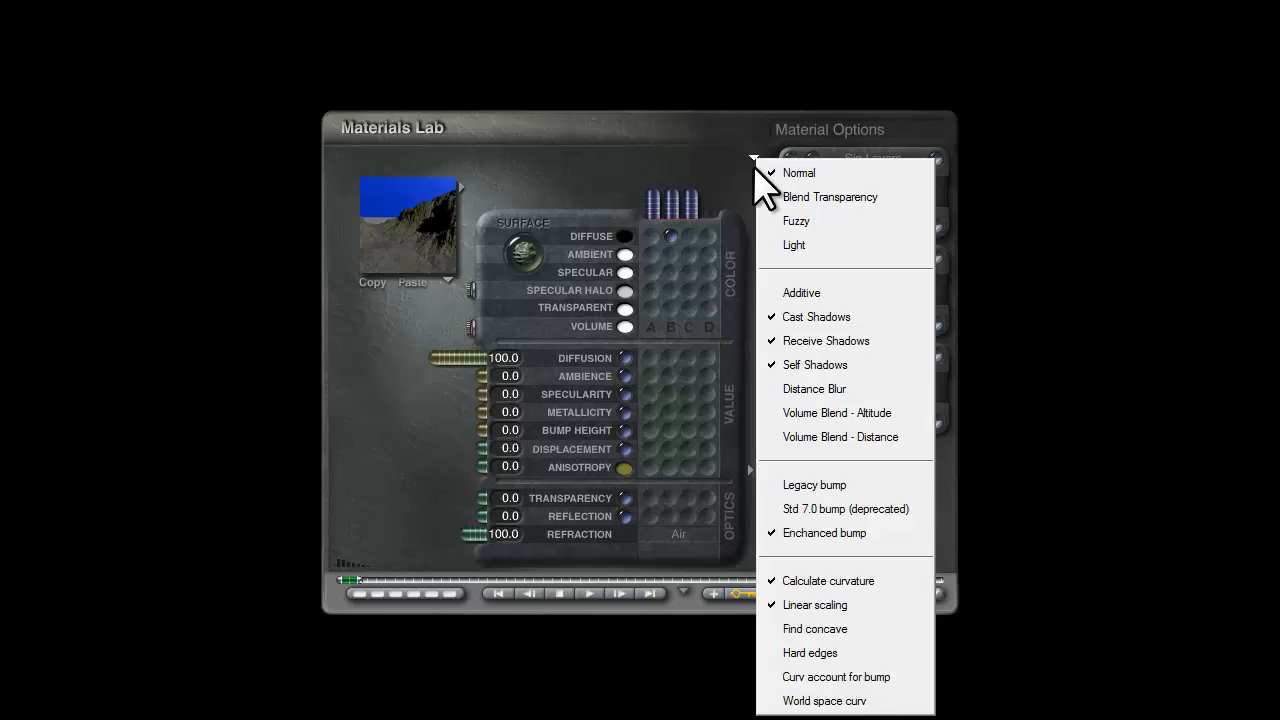
{"action": "left_click", "coordinate": [801, 630]}
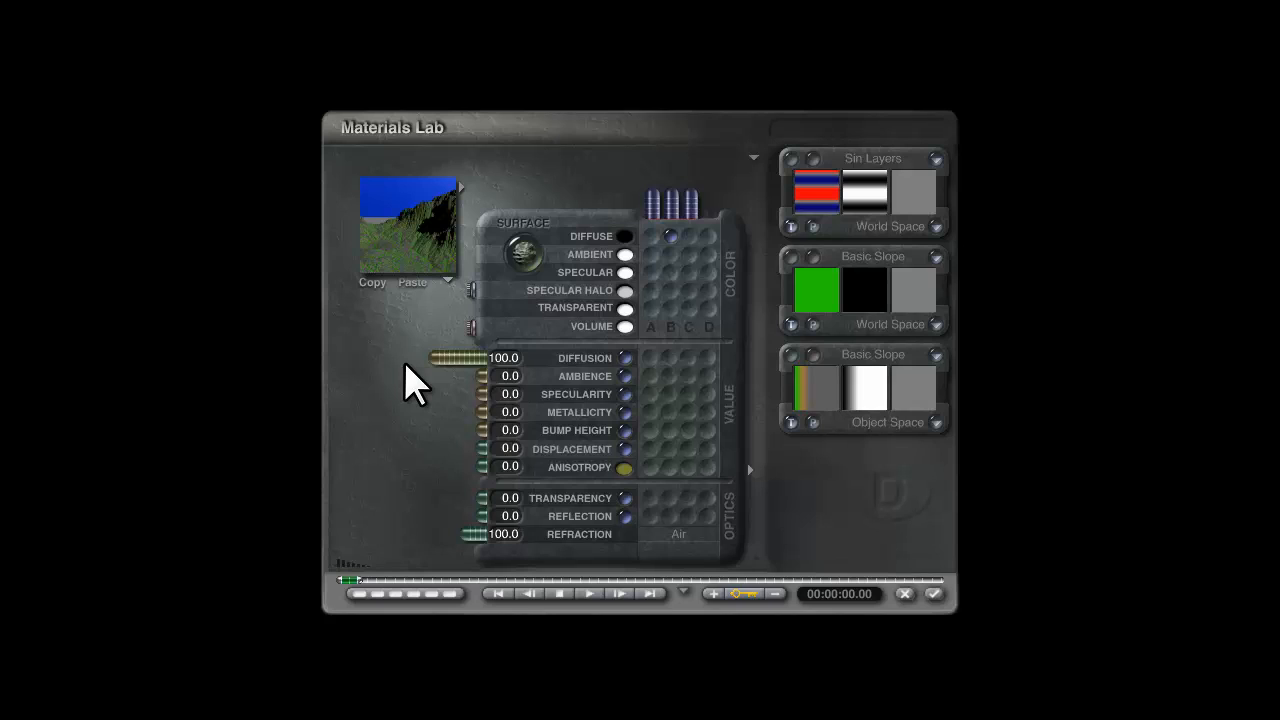
{"action": "left_click", "coordinate": [753, 160]}
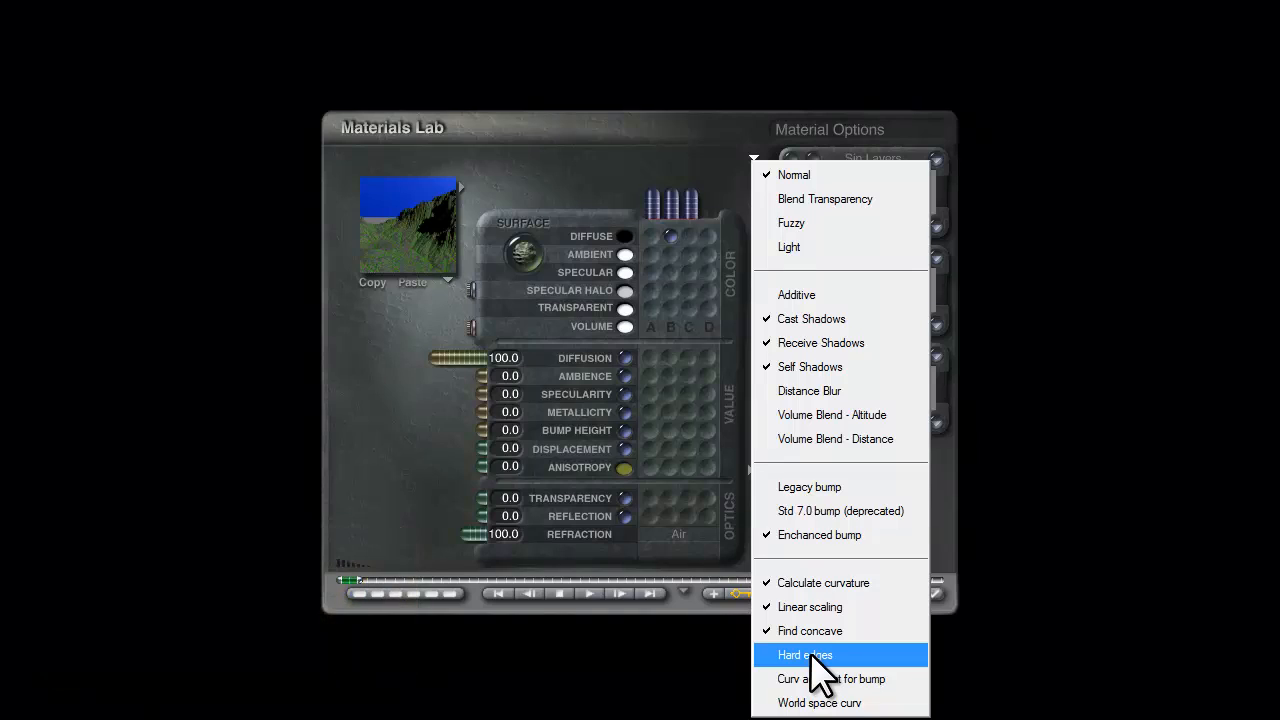
{"action": "left_click", "coordinate": [811, 656]}
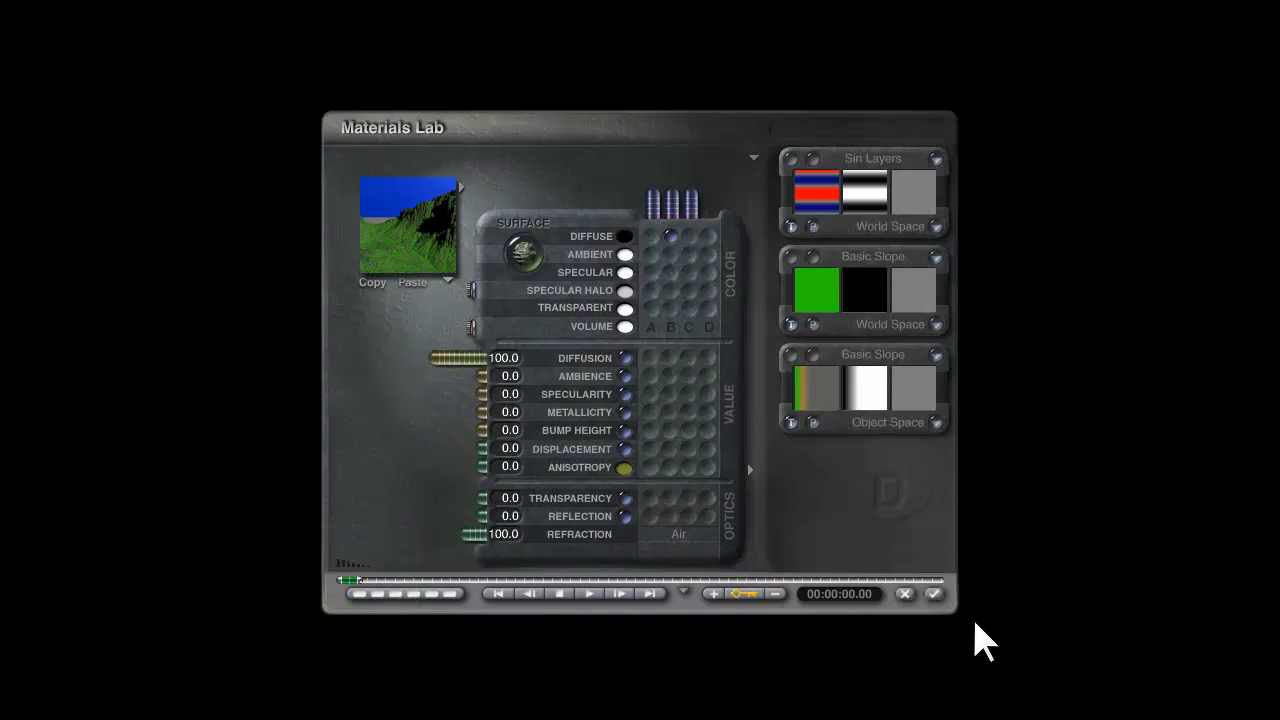
Step: Apply the material, test-render the terrain and return to the wireframe view
{"action": "left_click", "coordinate": [937, 598]}
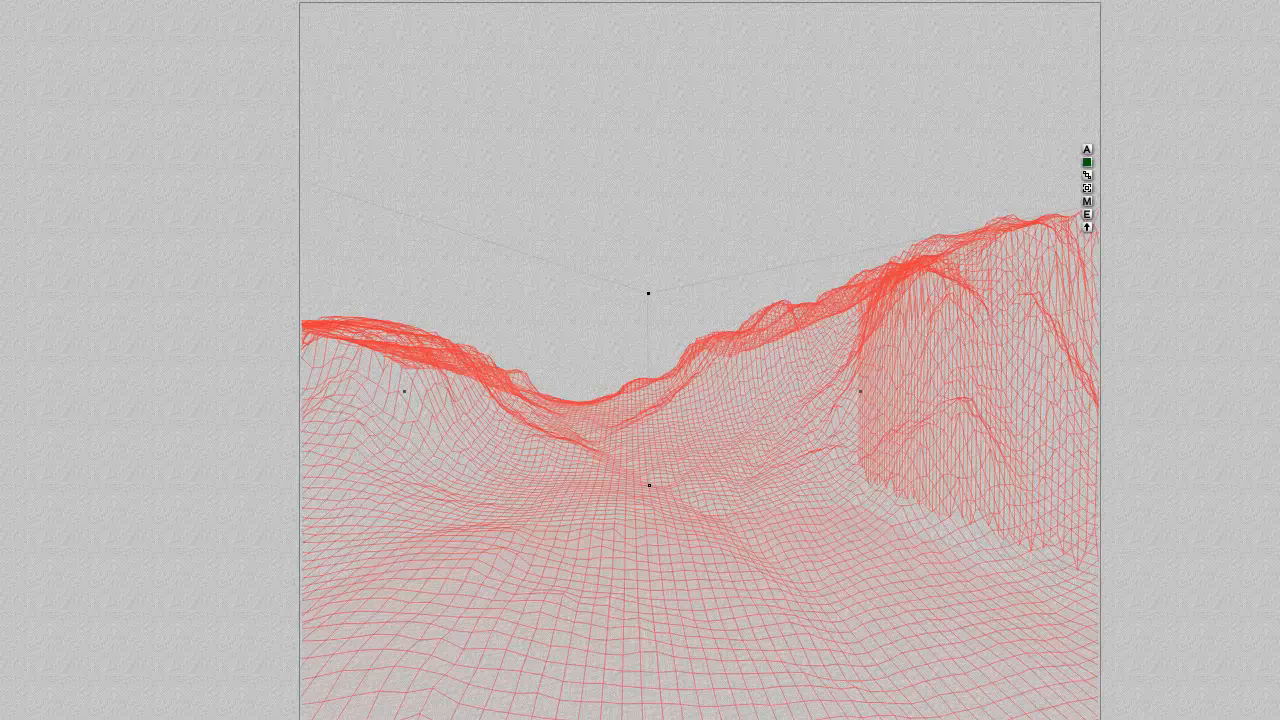
{"action": "left_click", "coordinate": [150, 546]}
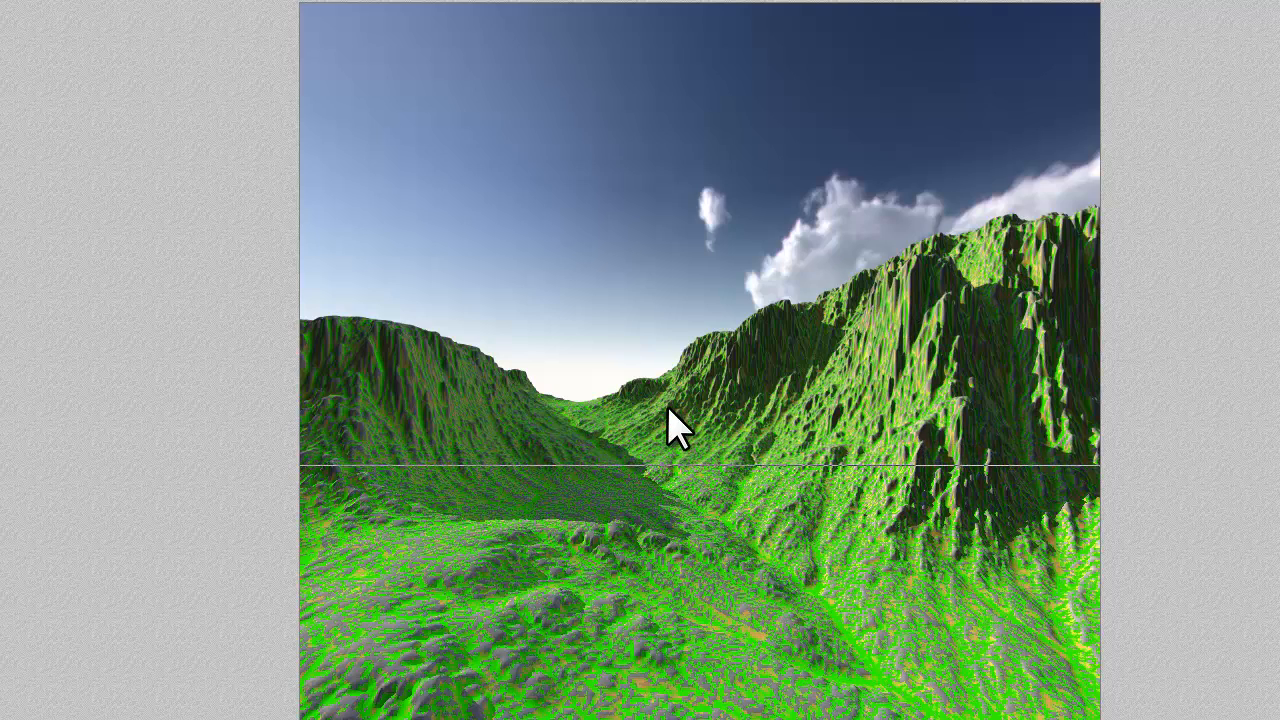
{"action": "left_click", "coordinate": [666, 498]}
{"action": "key", "text": "Escape"}
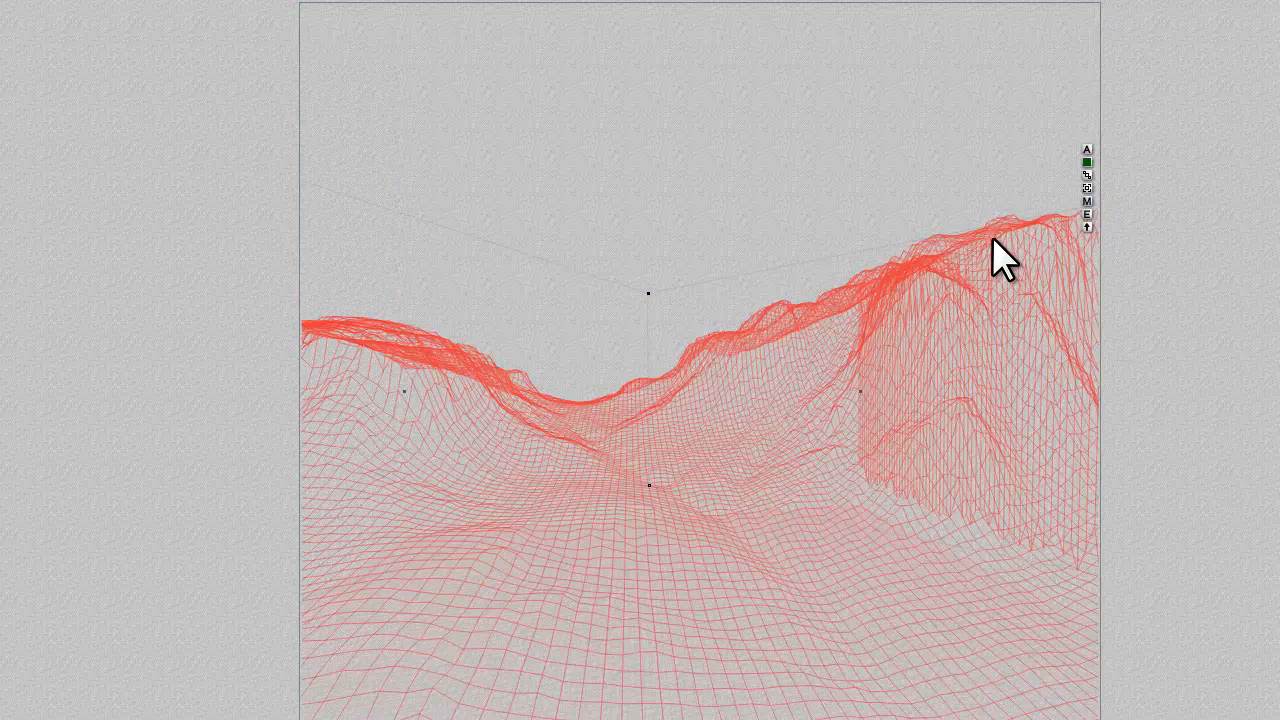
Step: Reopen the terrain's texture B for editing and set component 1's noise type to RND Lines
{"action": "left_click", "coordinate": [1088, 201]}
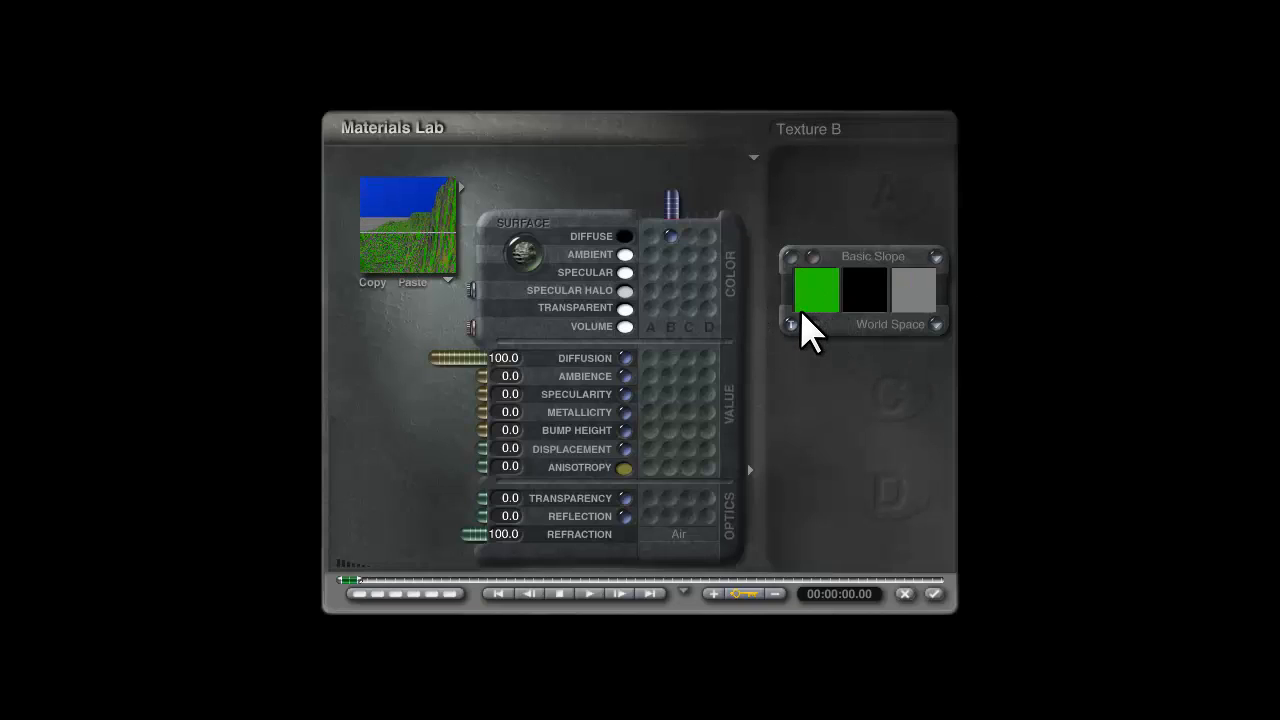
{"action": "left_click", "coordinate": [813, 266]}
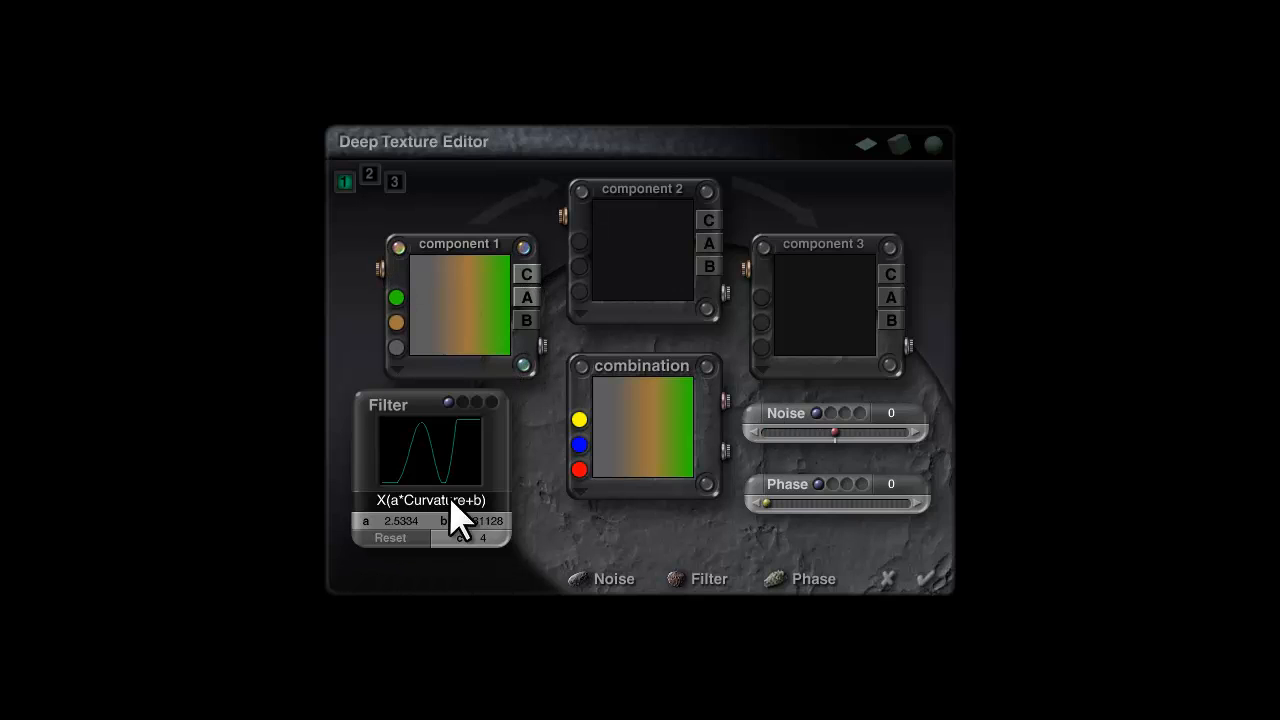
{"action": "left_click", "coordinate": [757, 428]}
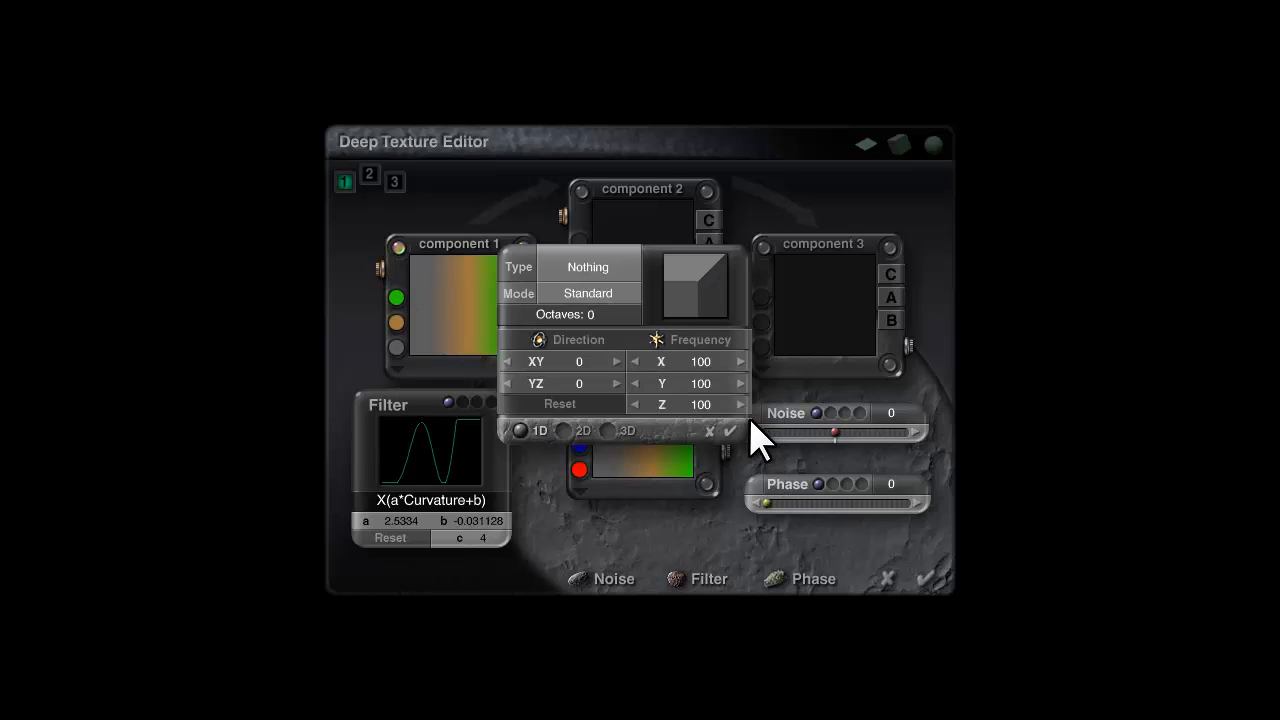
{"action": "left_click", "coordinate": [614, 268]}
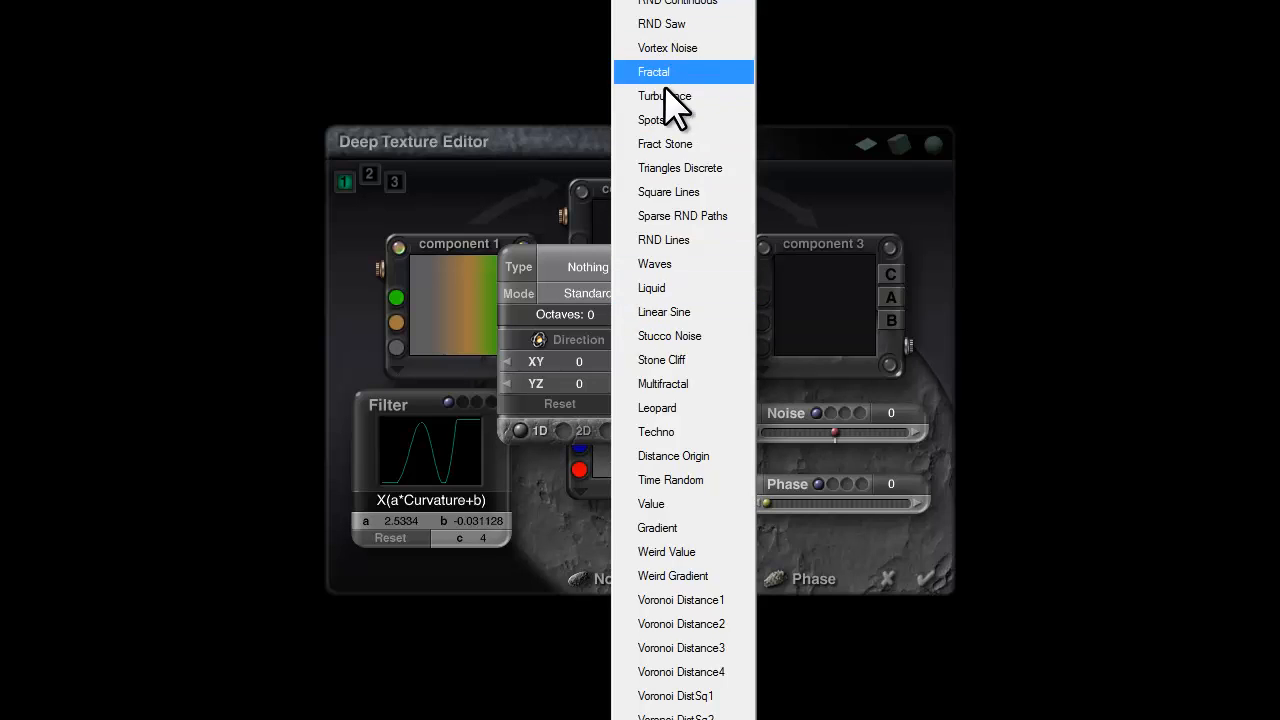
{"action": "left_click", "coordinate": [668, 240]}
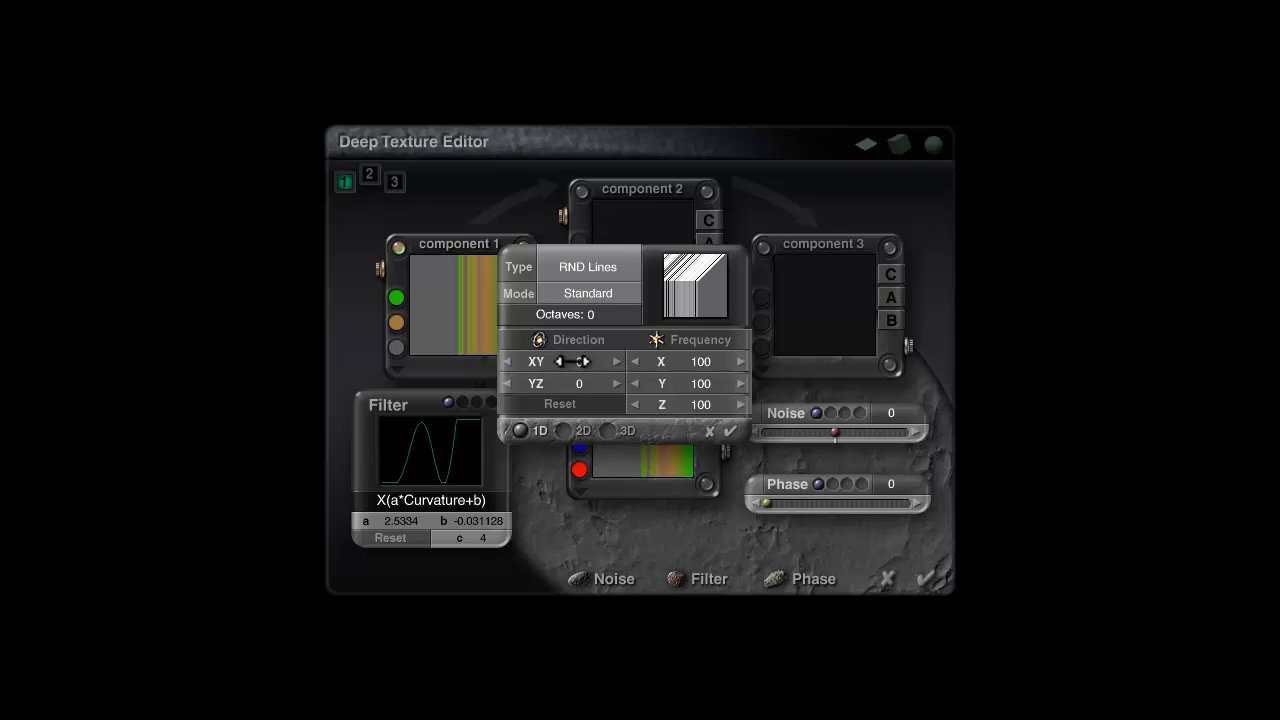
Step: Set the noise's XY direction to -90 and its octaves to 3, and accept the noise settings
{"action": "left_click_drag", "start_coordinate": [609, 360], "coordinate": [593, 361]}
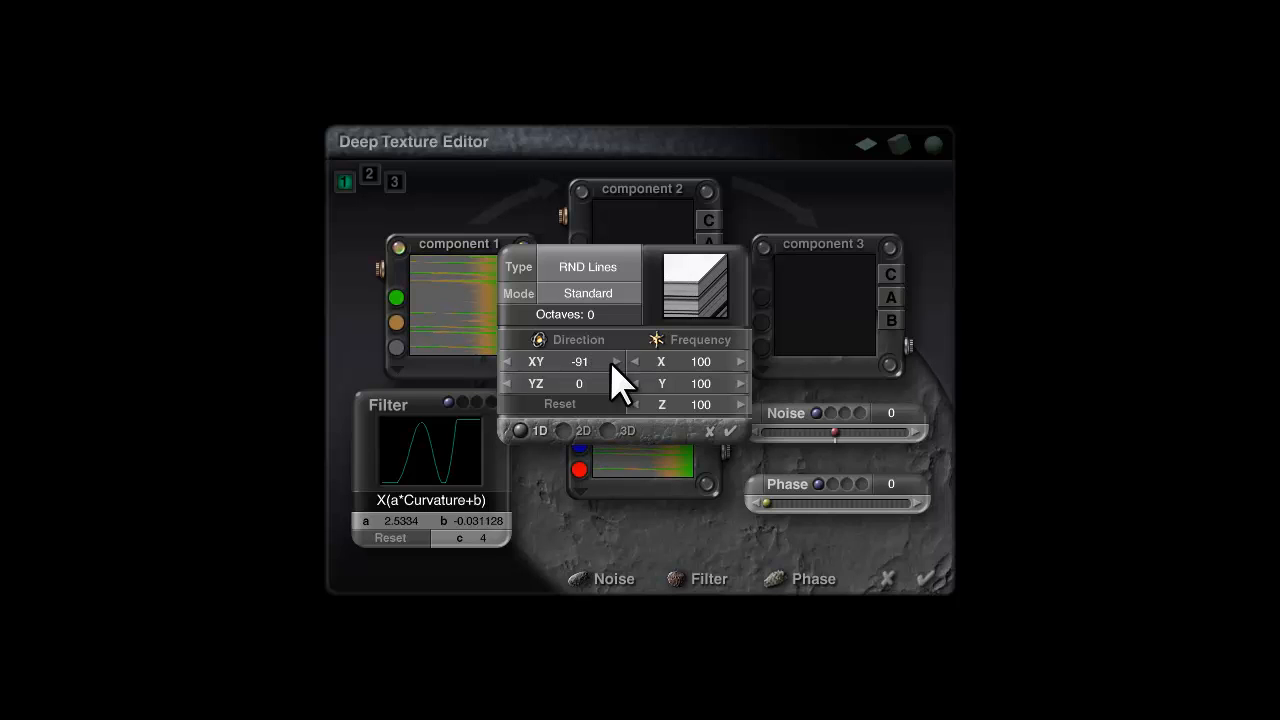
{"action": "left_click_drag", "start_coordinate": [658, 278], "coordinate": [793, 226]}
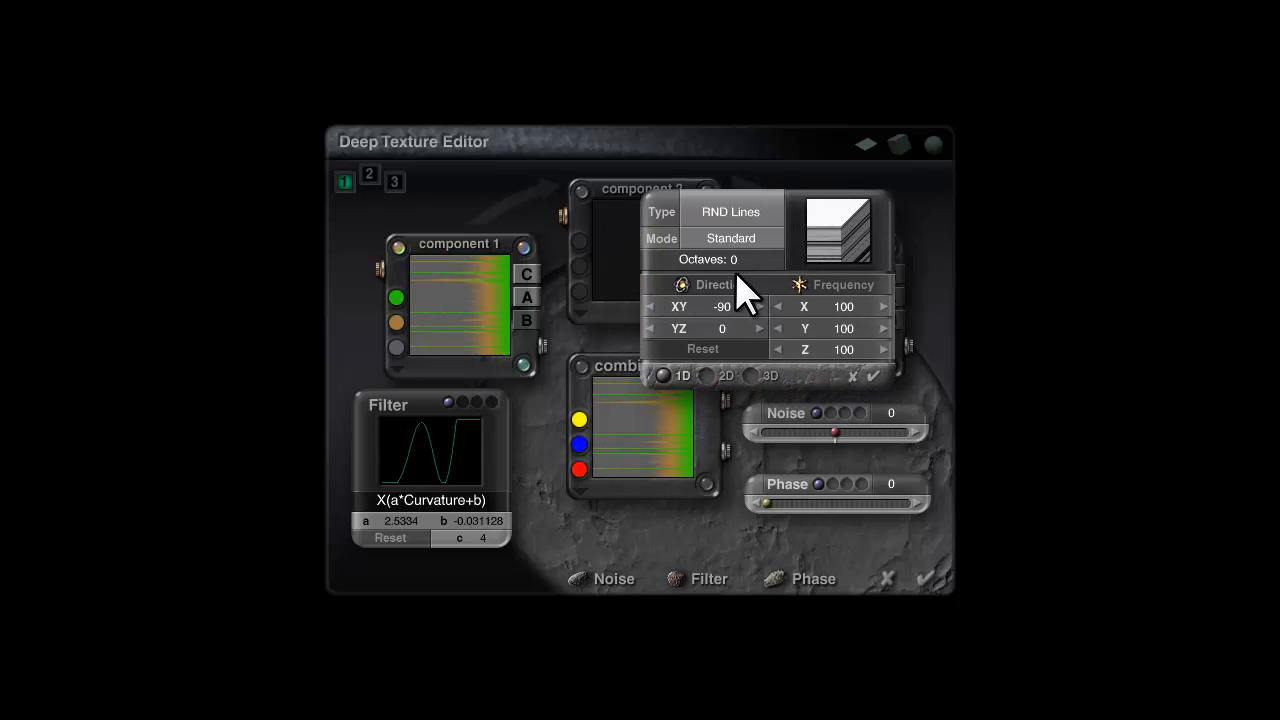
{"action": "left_click_drag", "start_coordinate": [724, 263], "coordinate": [739, 263]}
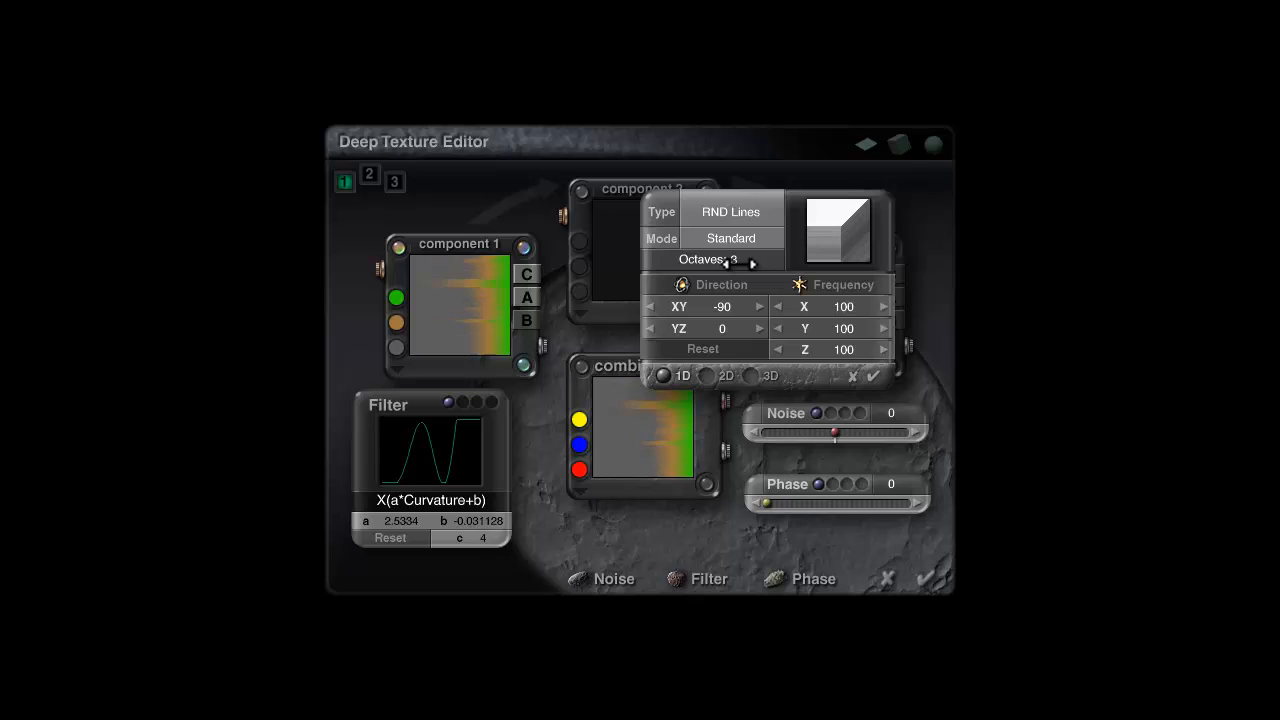
{"action": "left_click", "coordinate": [895, 395]}
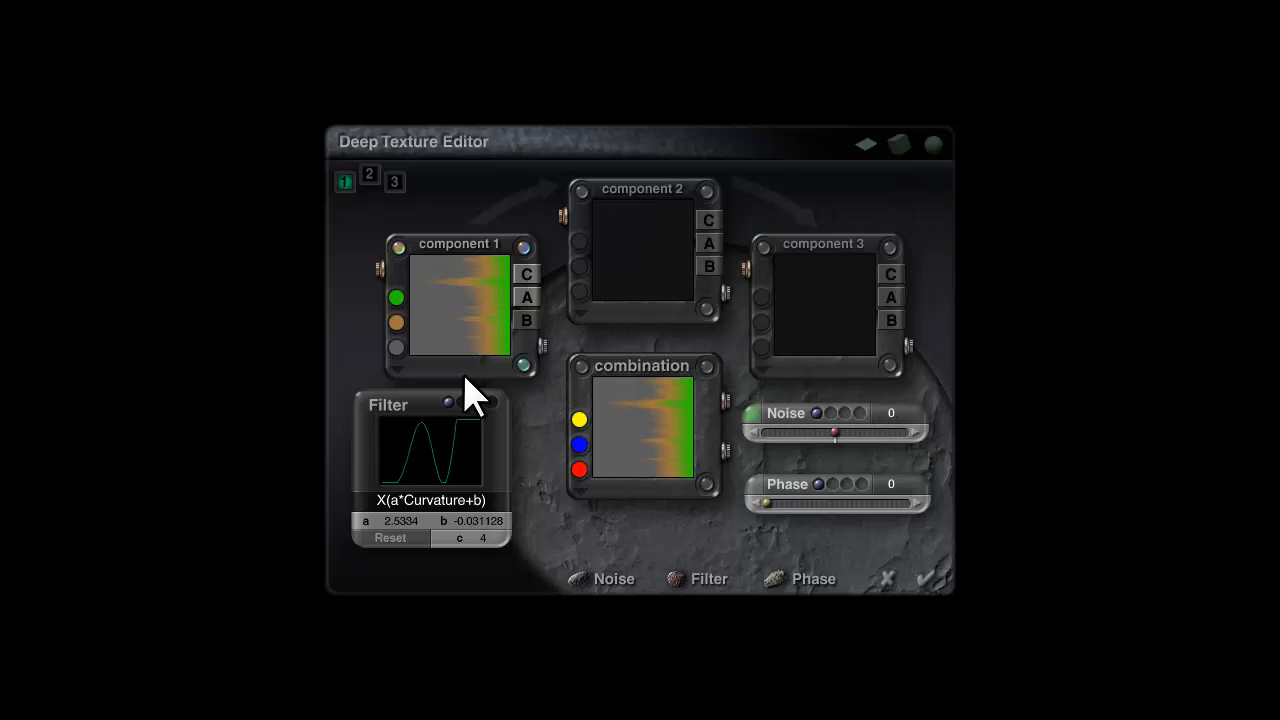
Step: Enable component 1's bump output and give it a 3D Fractal phase with an amount of 9
{"action": "left_click", "coordinate": [526, 321]}
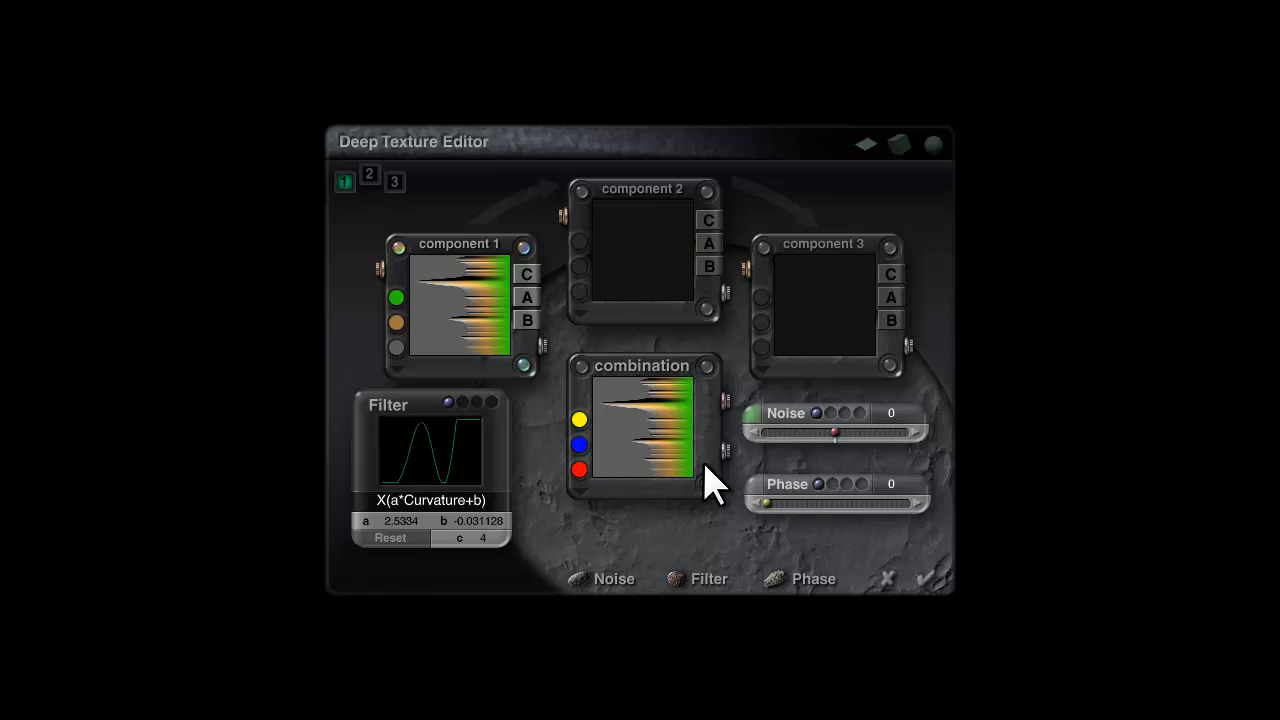
{"action": "left_click", "coordinate": [765, 503]}
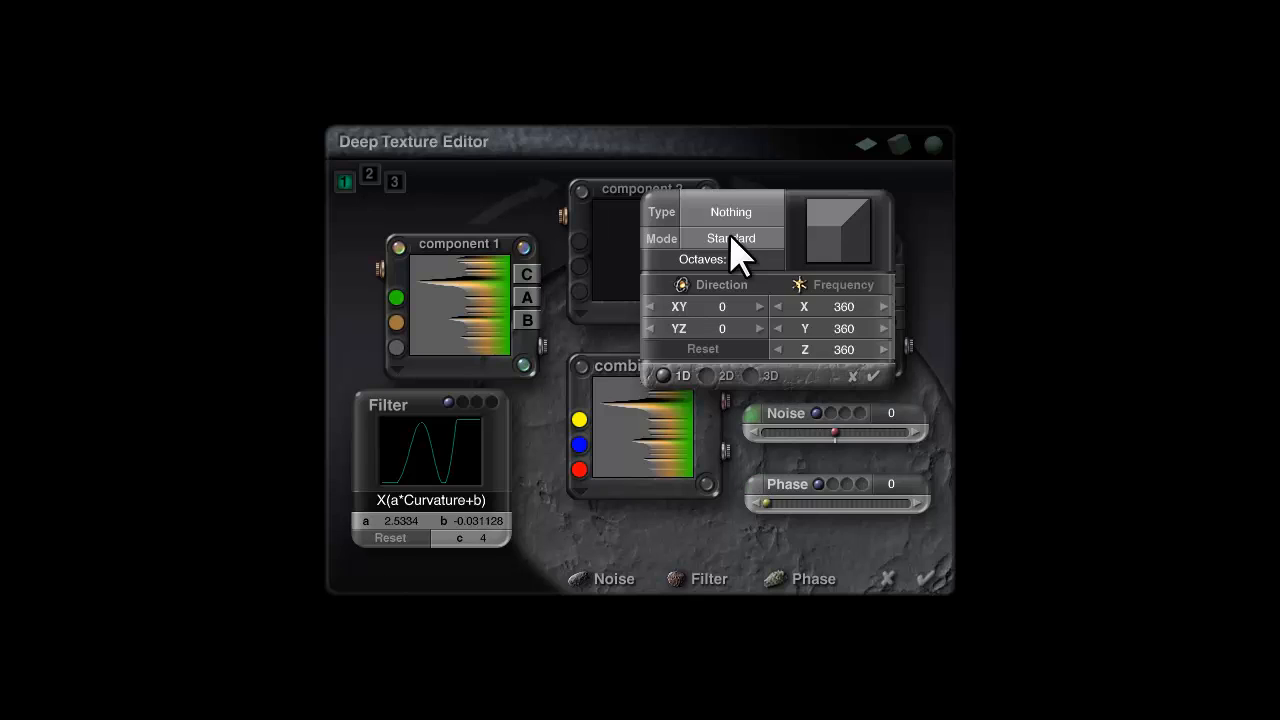
{"action": "left_click", "coordinate": [736, 213]}
{"action": "left_click", "coordinate": [830, 72]}
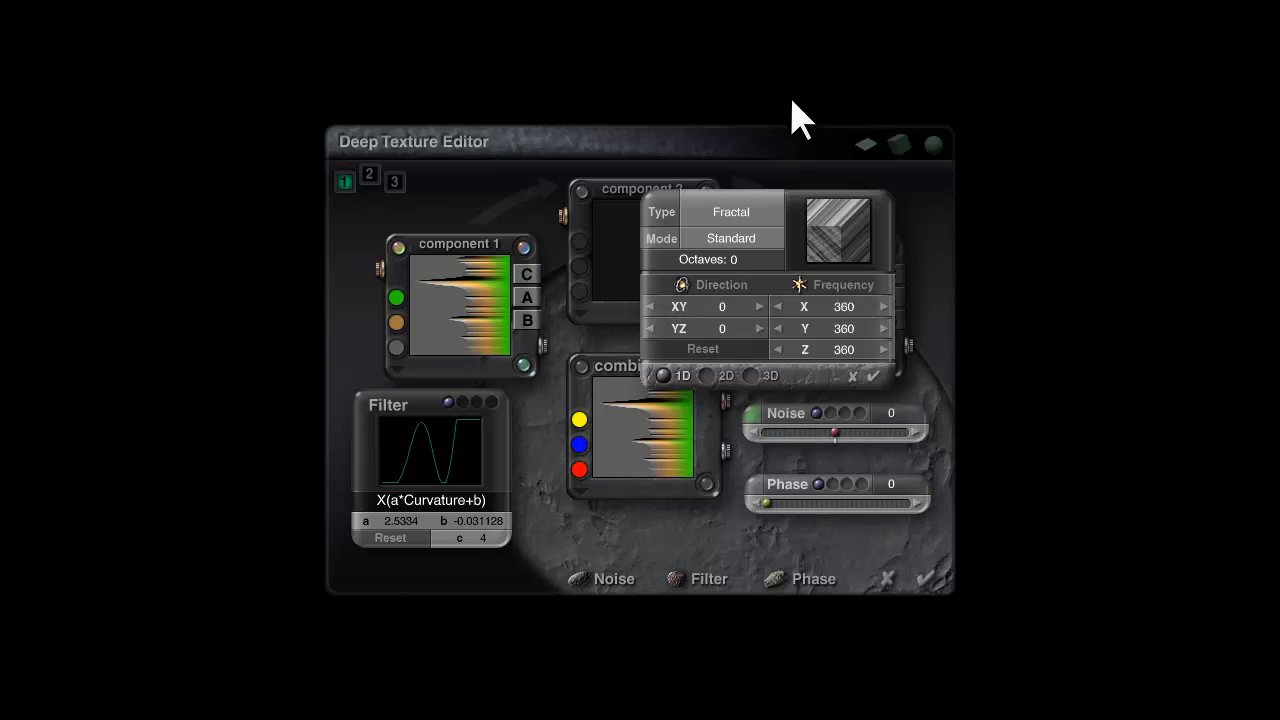
{"action": "left_click", "coordinate": [751, 375]}
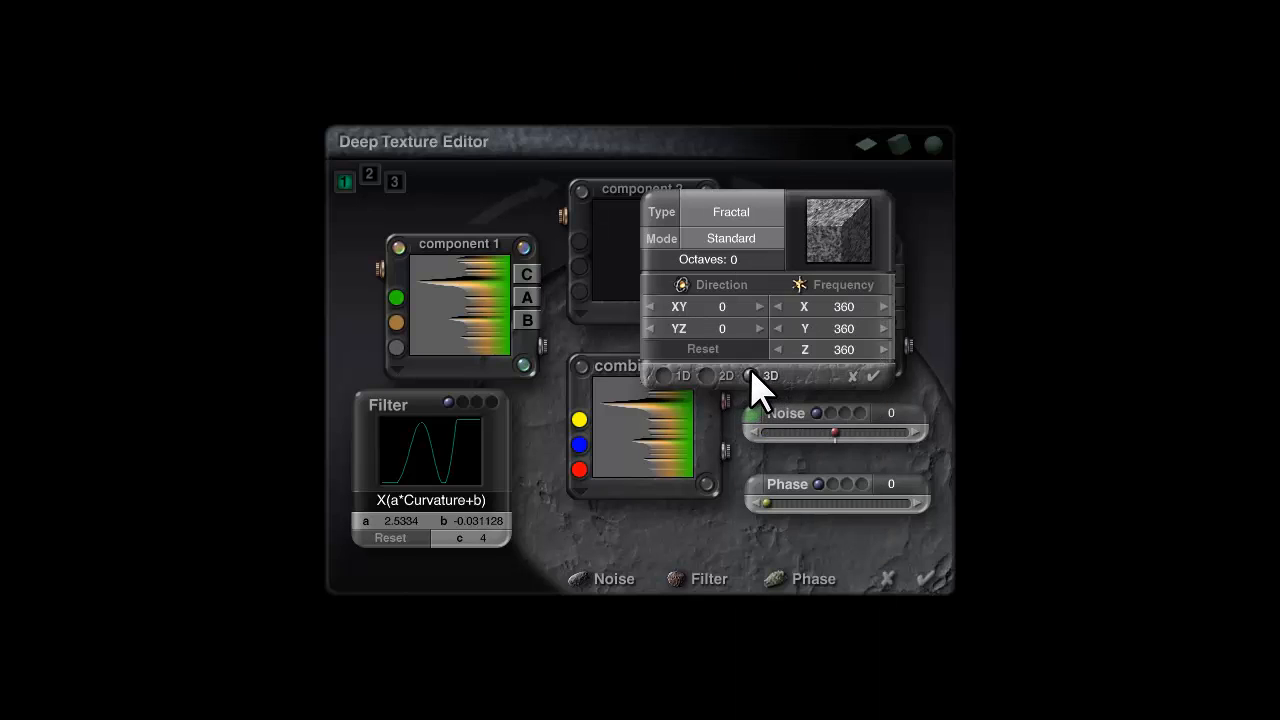
{"action": "left_click", "coordinate": [921, 504]}
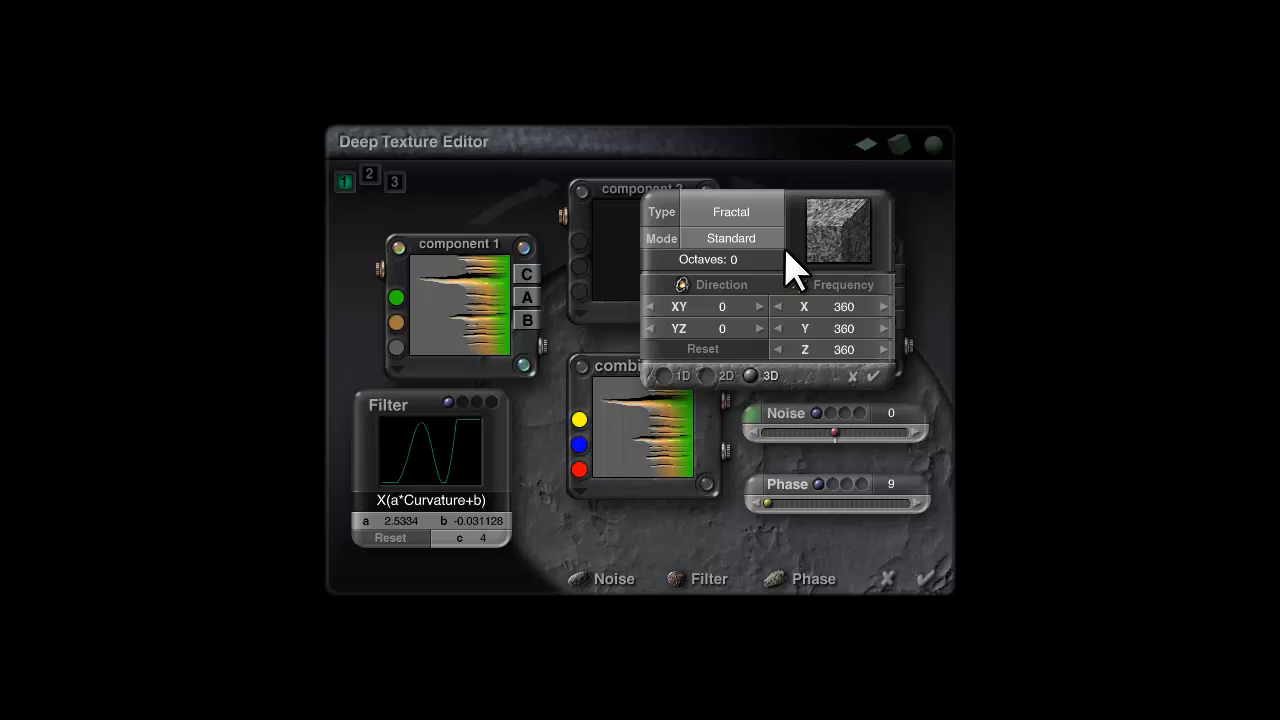
{"action": "left_click_drag", "start_coordinate": [800, 250], "coordinate": [1062, 272]}
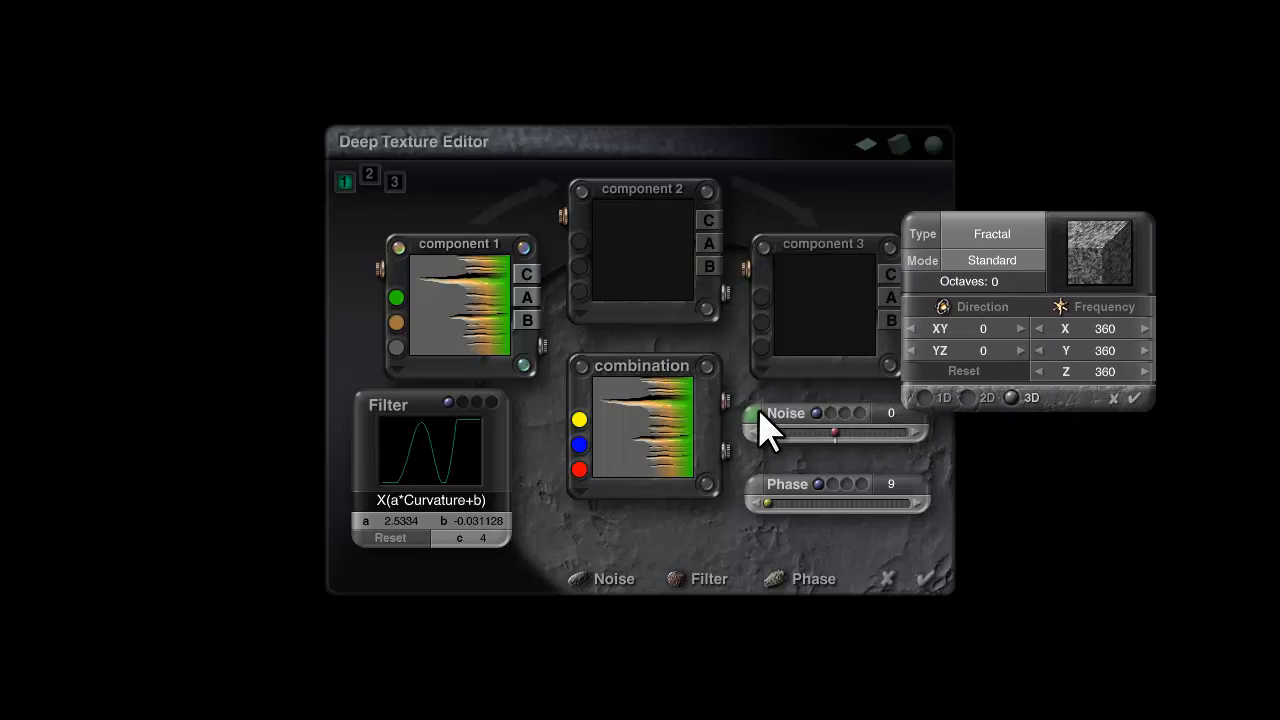
{"action": "left_click", "coordinate": [1135, 398]}
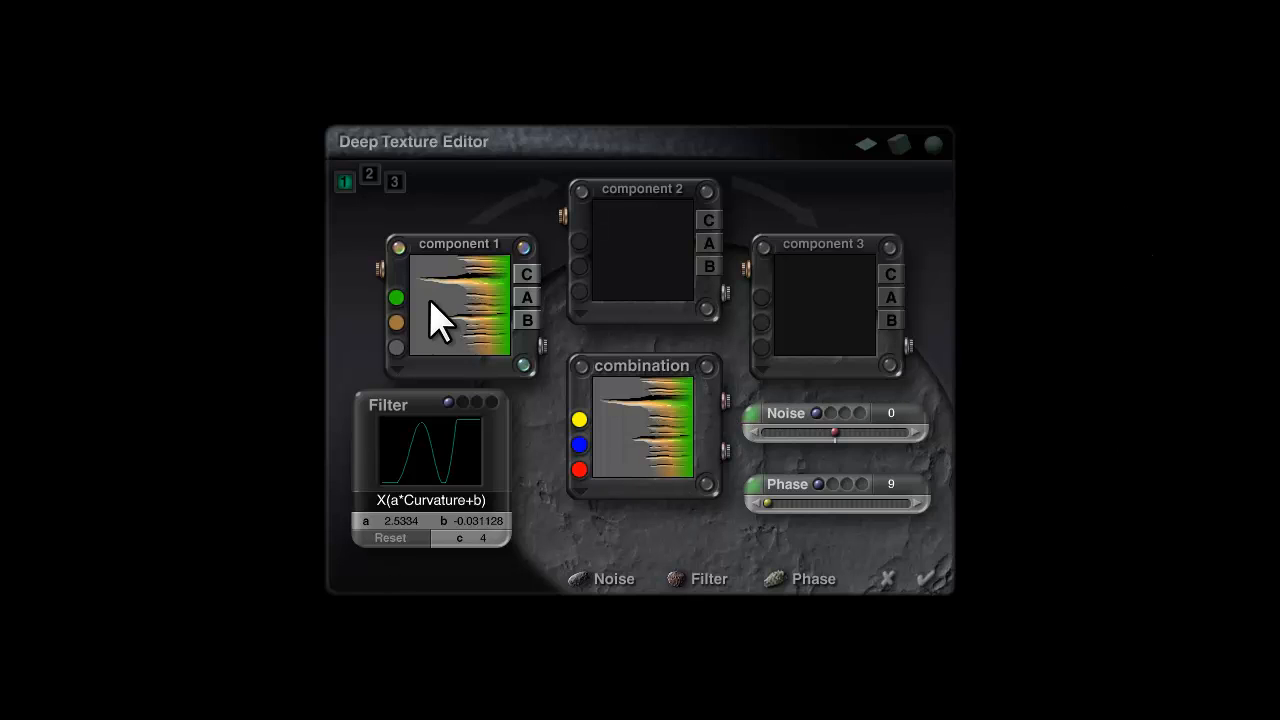
Step: Review component 1's noise settings and phase settings, closing each without changes
{"action": "left_click", "coordinate": [754, 418]}
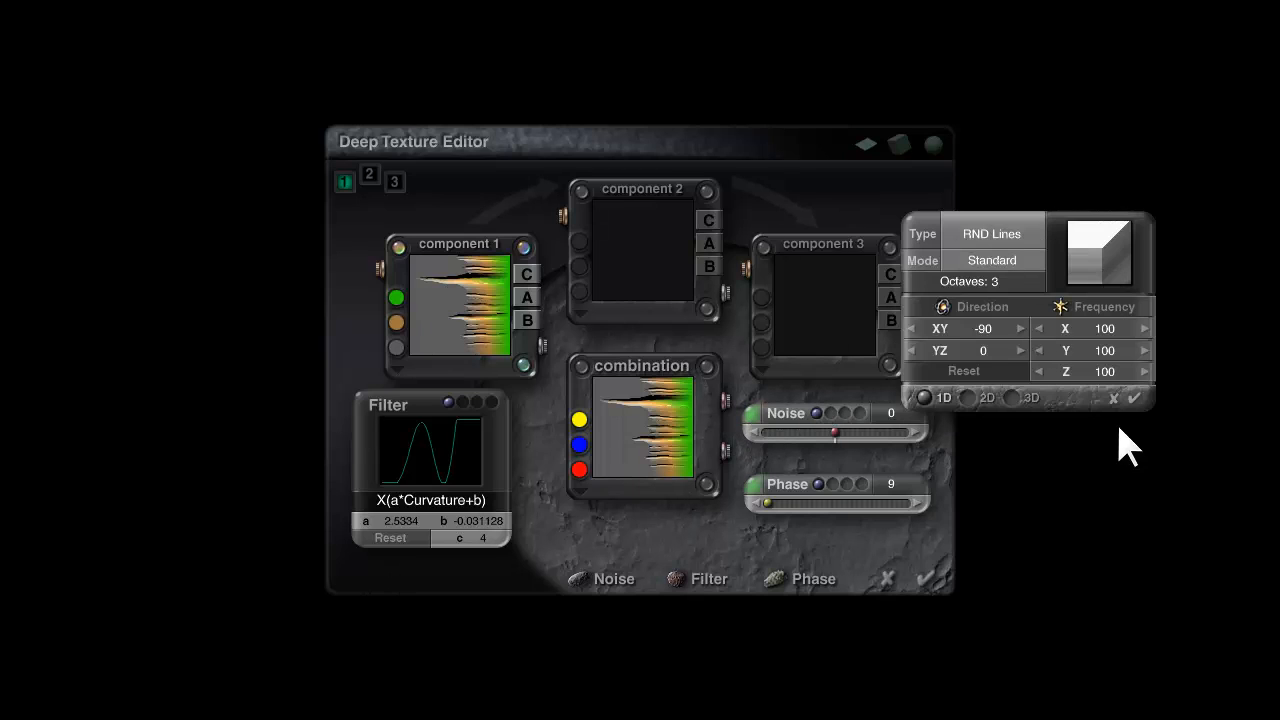
{"action": "left_click", "coordinate": [1135, 398]}
{"action": "left_click", "coordinate": [766, 486]}
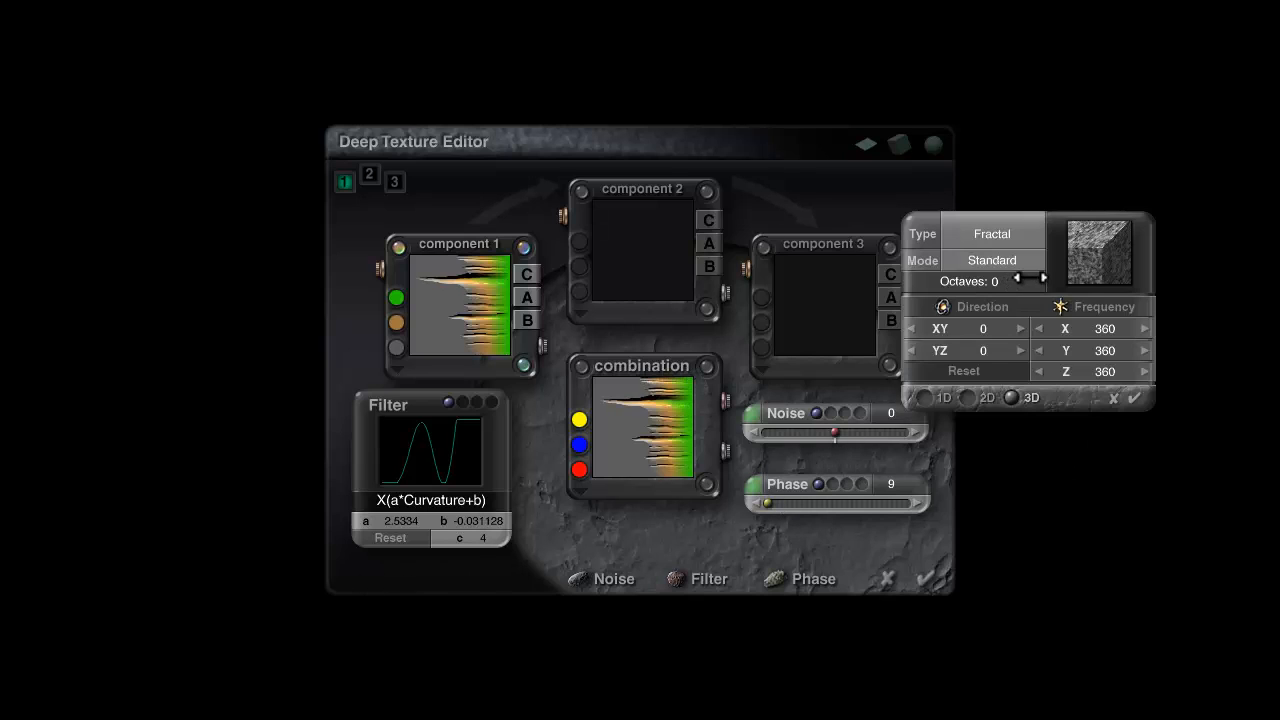
{"action": "left_click", "coordinate": [1135, 397]}
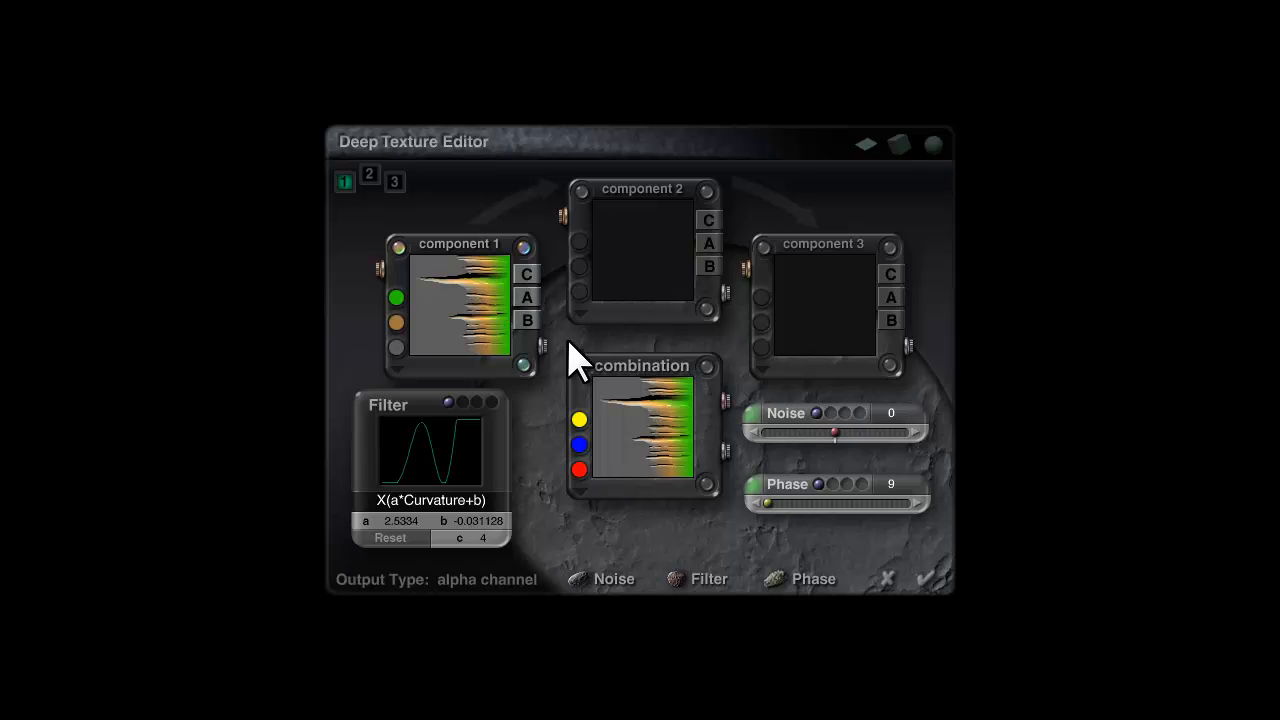
Step: Apply the texture and material, and test-render the terrain with selected cliff areas refined on both sides of the valley
{"action": "left_click", "coordinate": [928, 582]}
{"action": "left_click", "coordinate": [934, 596]}
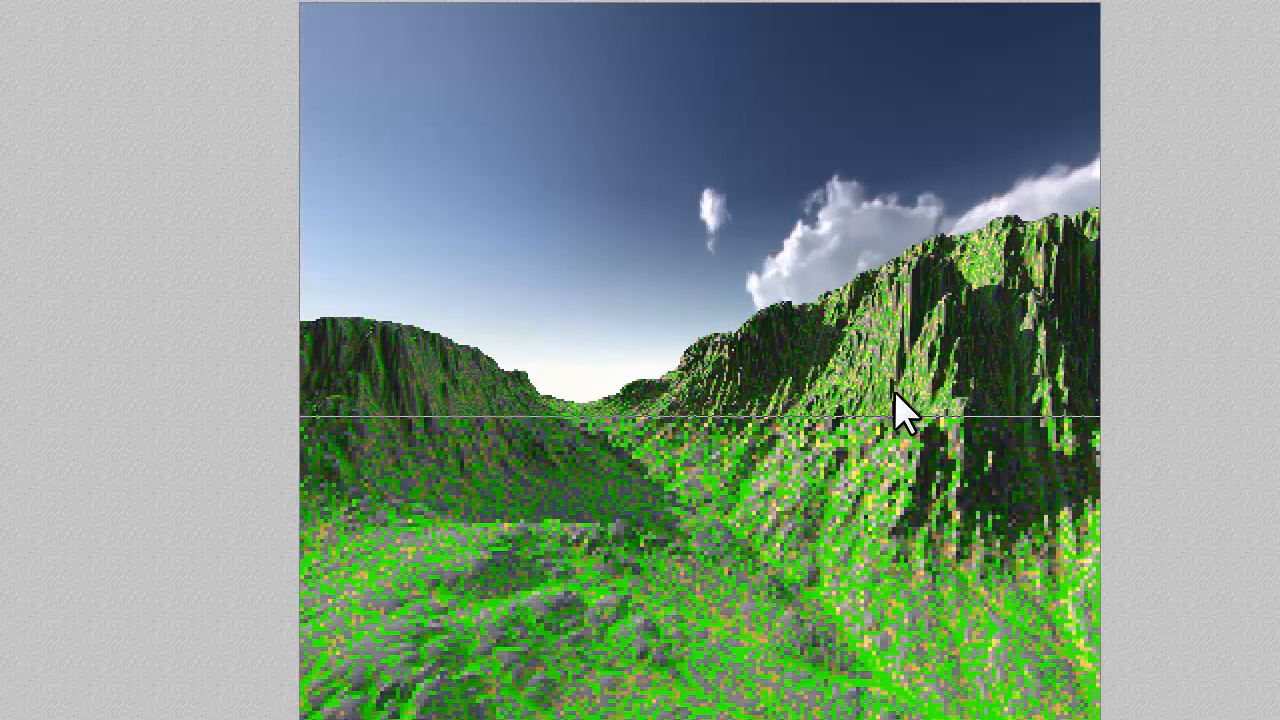
{"action": "left_click_drag", "start_coordinate": [970, 417], "coordinate": [846, 310]}
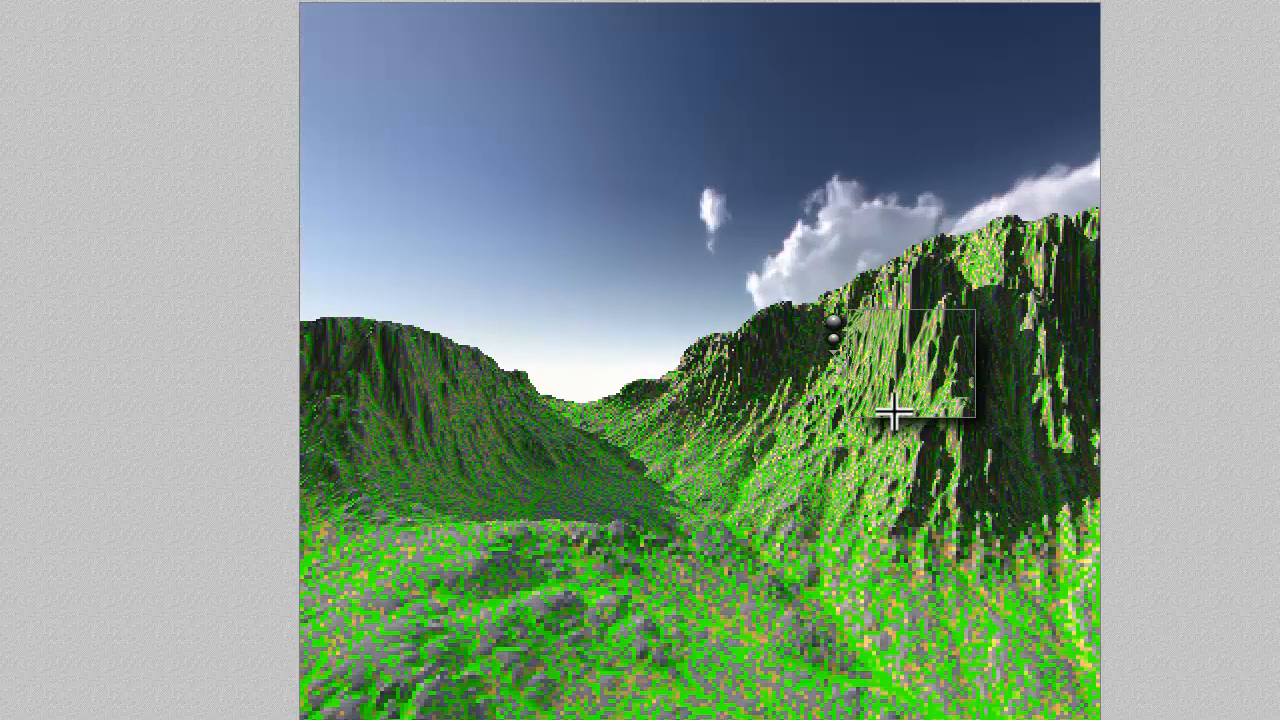
{"action": "left_click_drag", "start_coordinate": [1083, 469], "coordinate": [954, 324]}
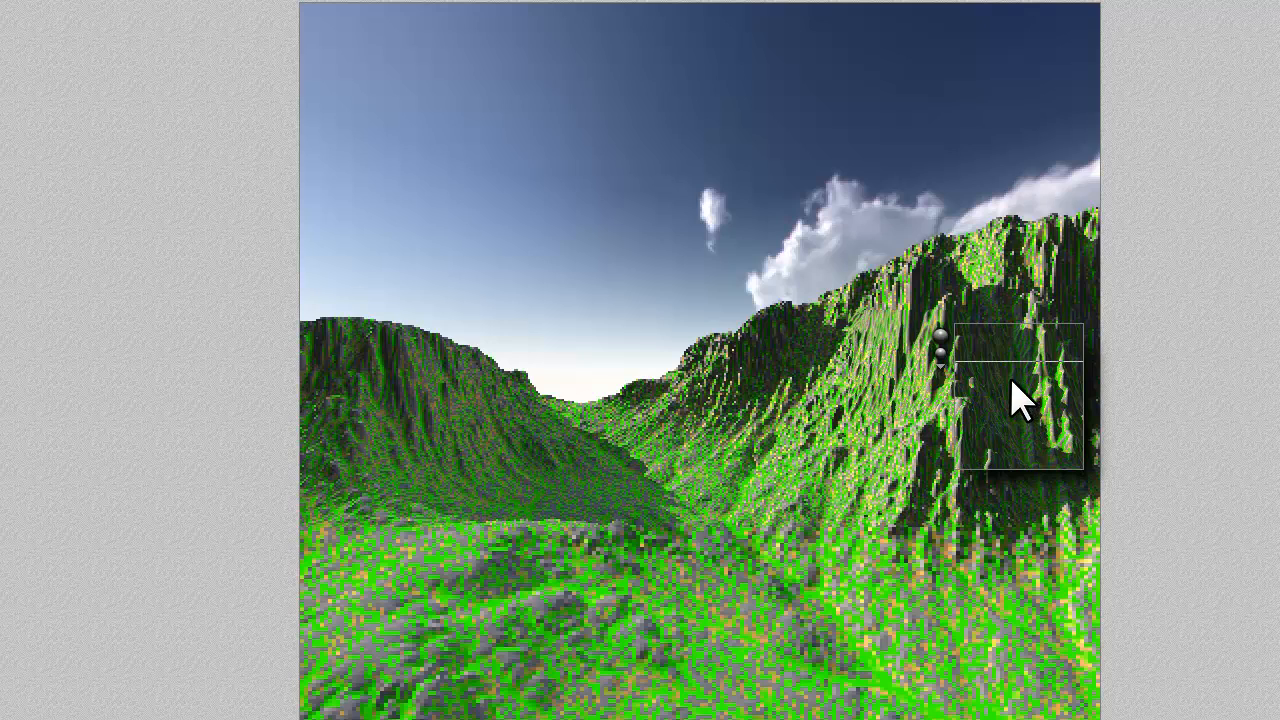
{"action": "left_click_drag", "start_coordinate": [456, 446], "coordinate": [403, 377]}
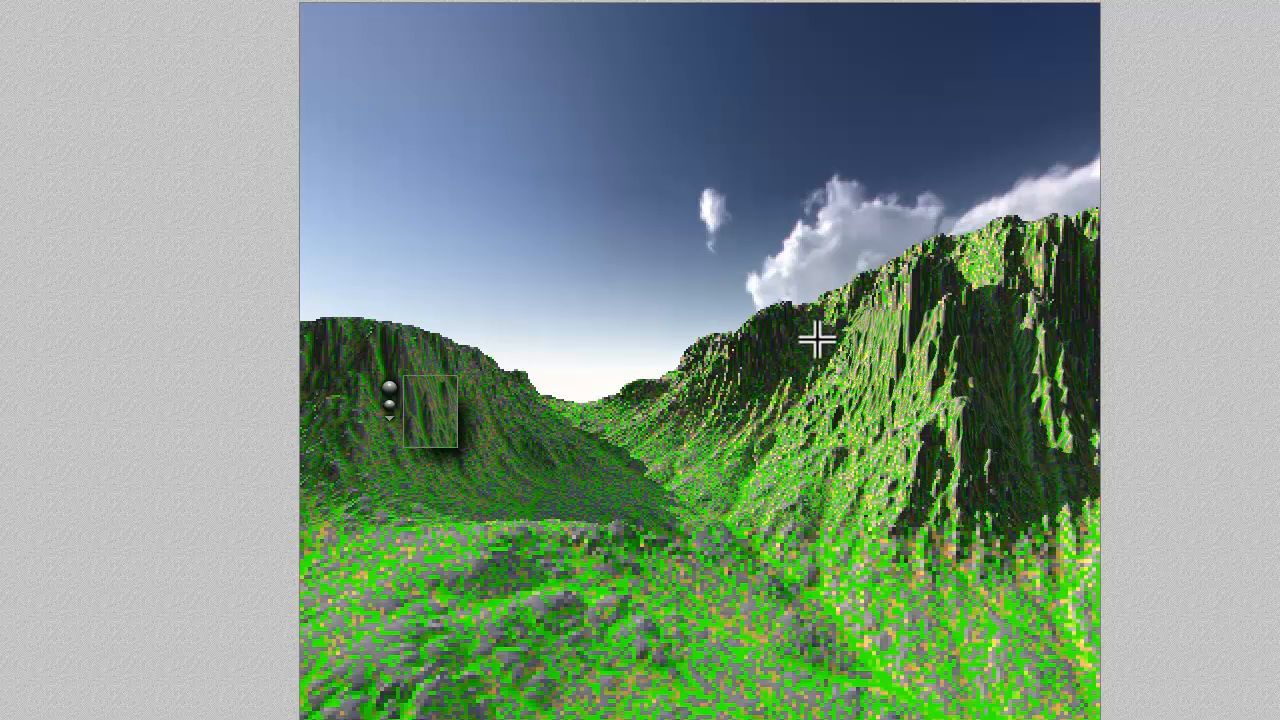
{"action": "key", "text": "Escape"}
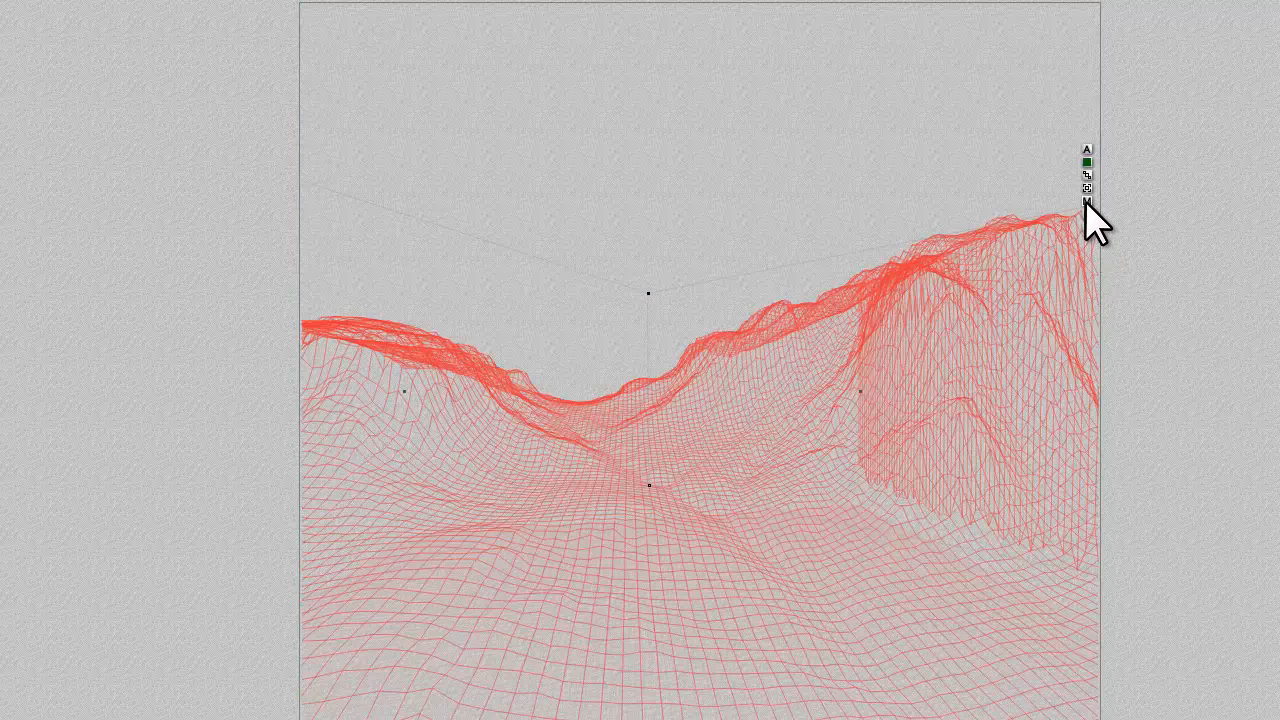
Step: Reopen the terrain's texture B, reset its curvature filter to the defaults and apply the material
{"action": "left_click", "coordinate": [1085, 200]}
{"action": "left_click", "coordinate": [807, 280]}
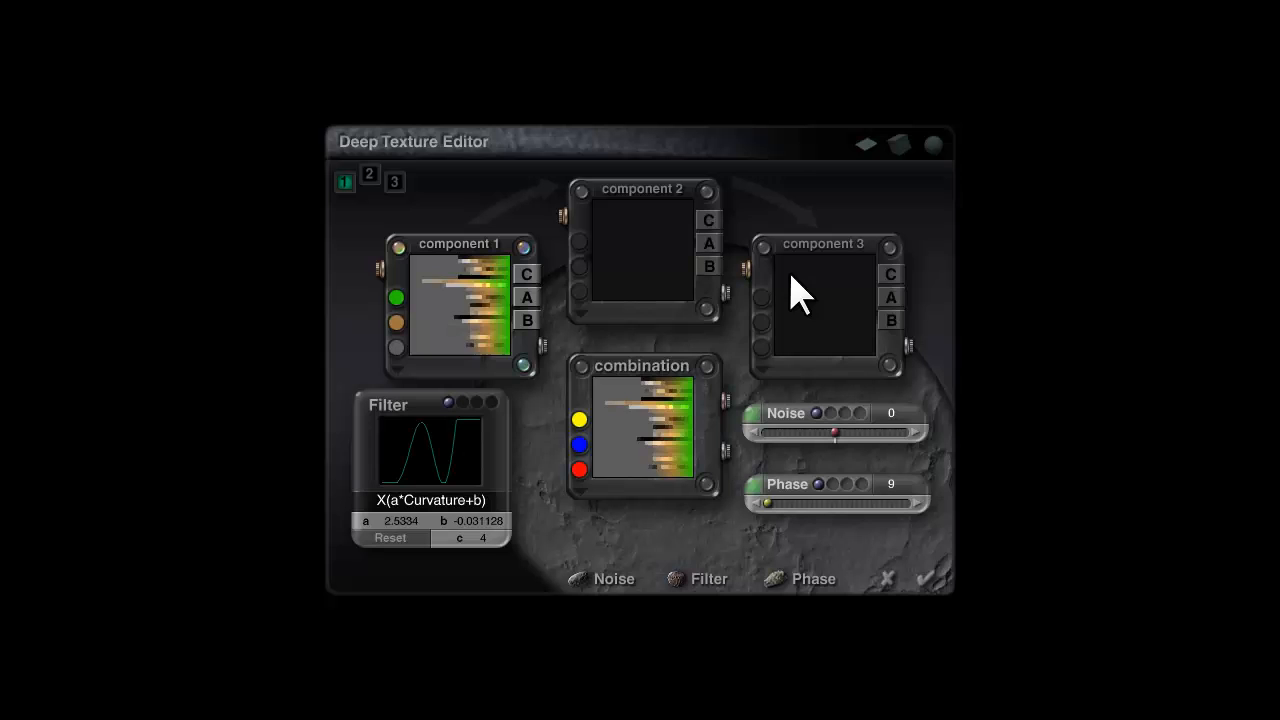
{"action": "left_click", "coordinate": [390, 538]}
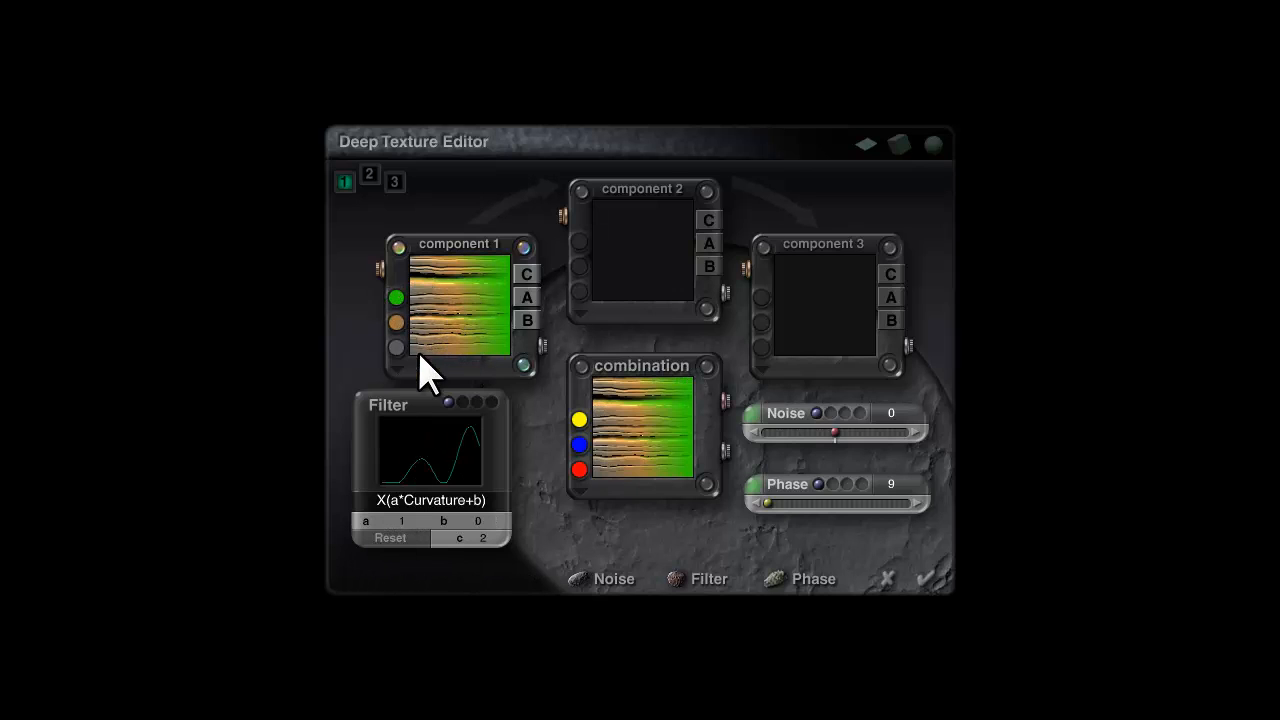
{"action": "left_click", "coordinate": [930, 586]}
{"action": "left_click", "coordinate": [934, 592]}
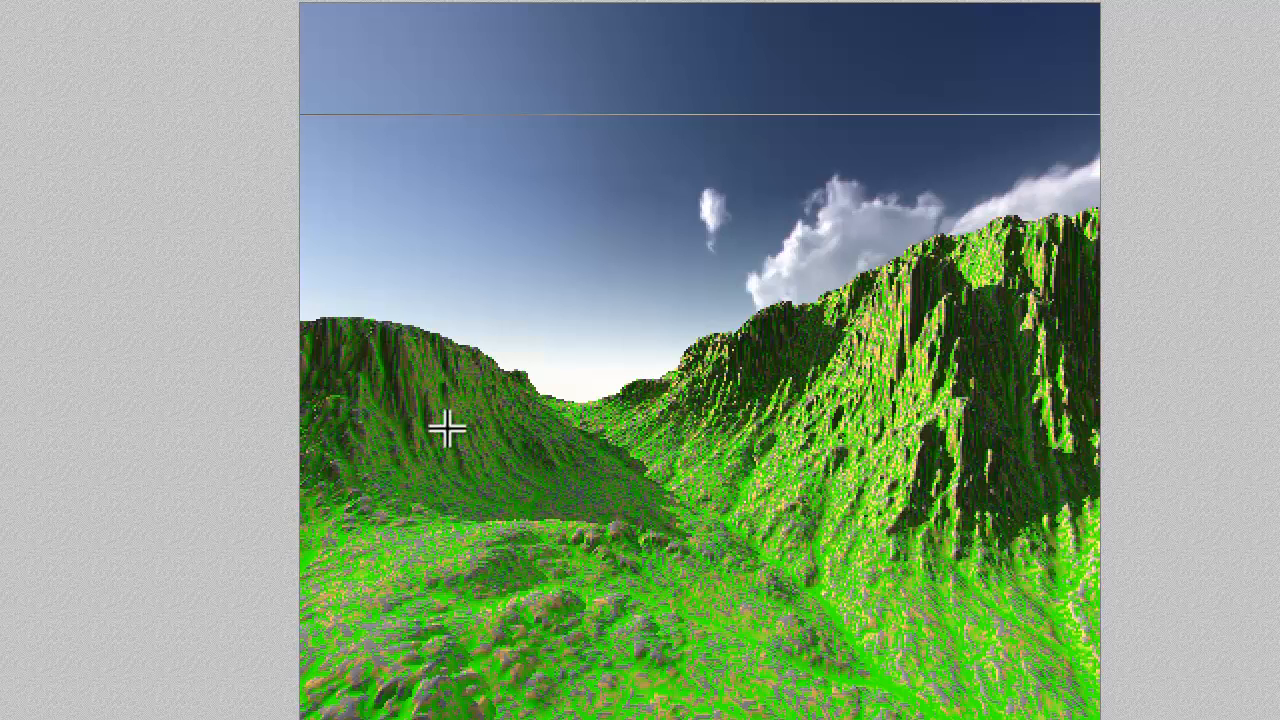
Step: Render two selected areas of the left hillside and return to editing the terrain's material
{"action": "left_click_drag", "start_coordinate": [515, 440], "coordinate": [378, 353]}
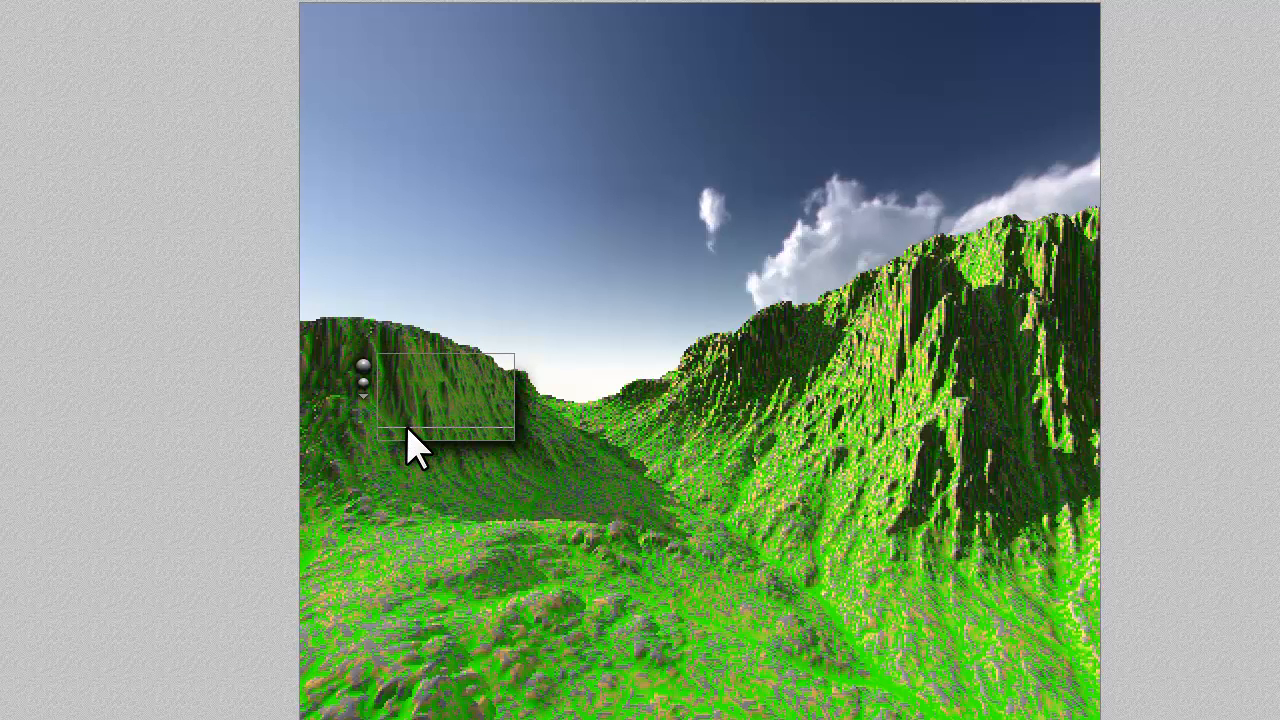
{"action": "left_click_drag", "start_coordinate": [306, 401], "coordinate": [411, 458]}
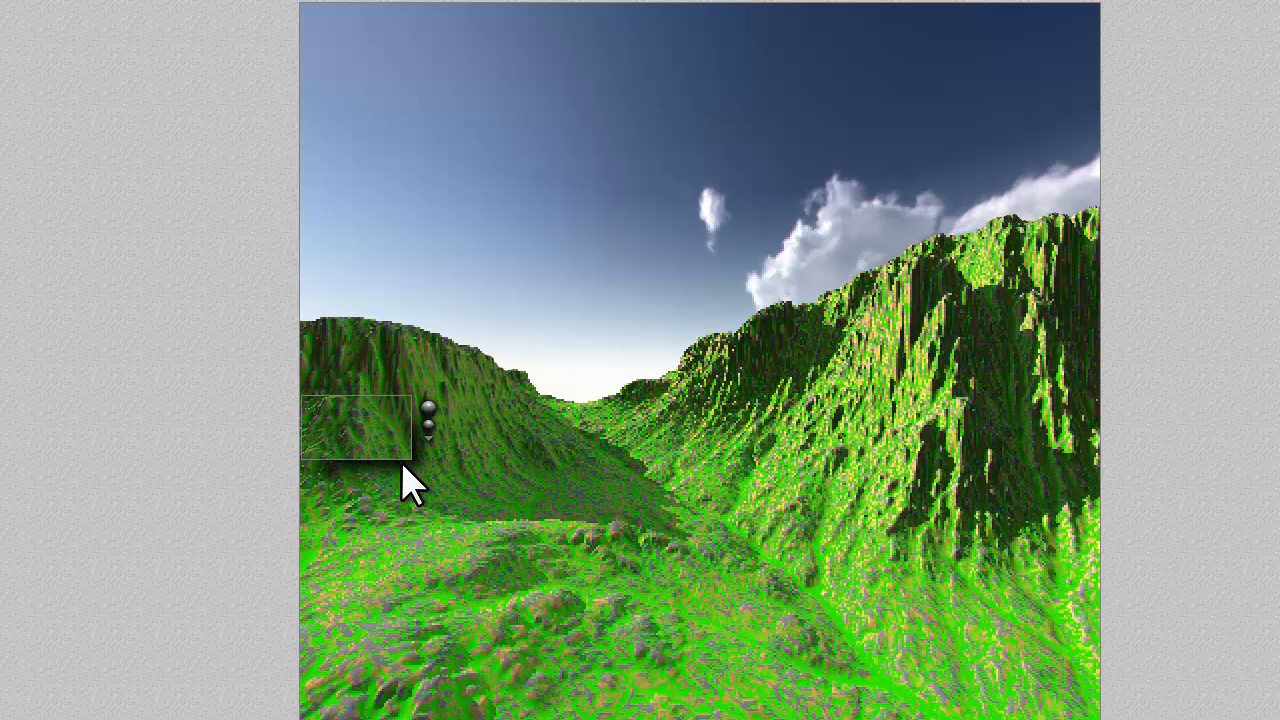
{"action": "key", "text": "Escape"}
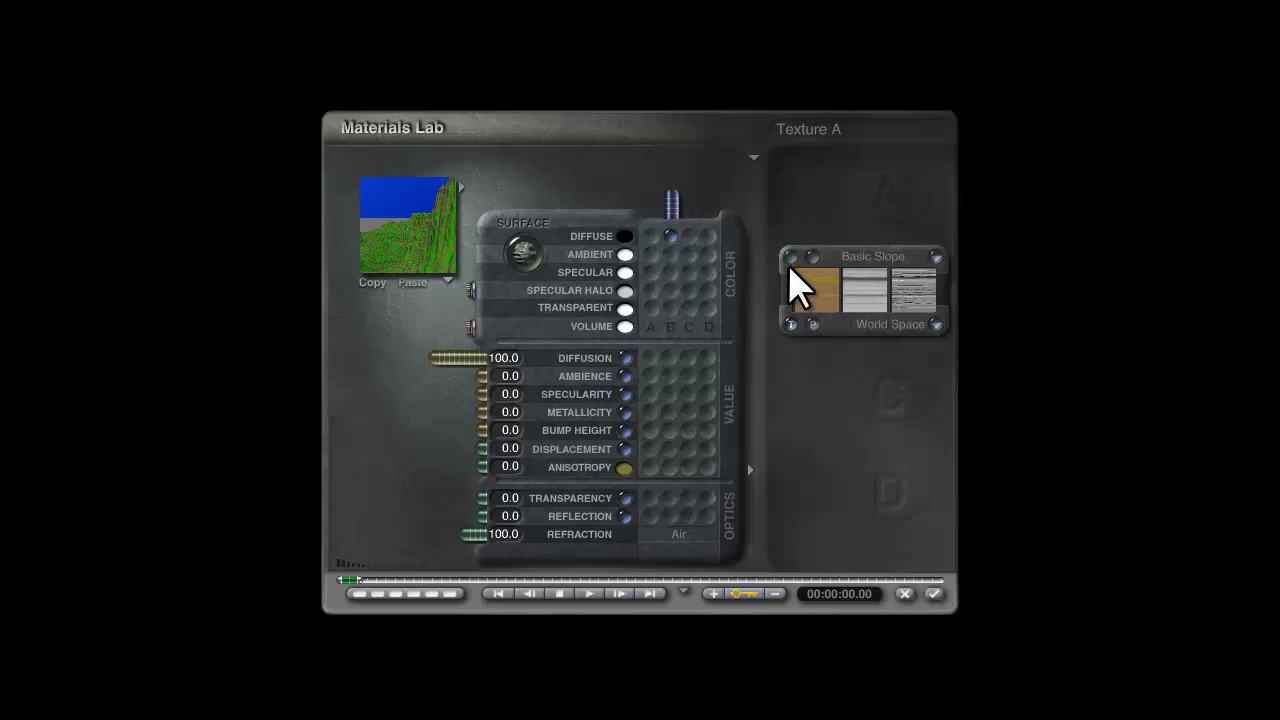
Step: Set texture B's filter value a to 1.3169 and recolour component 1 with dark green, dark grey and light grey
{"action": "left_click", "coordinate": [813, 257]}
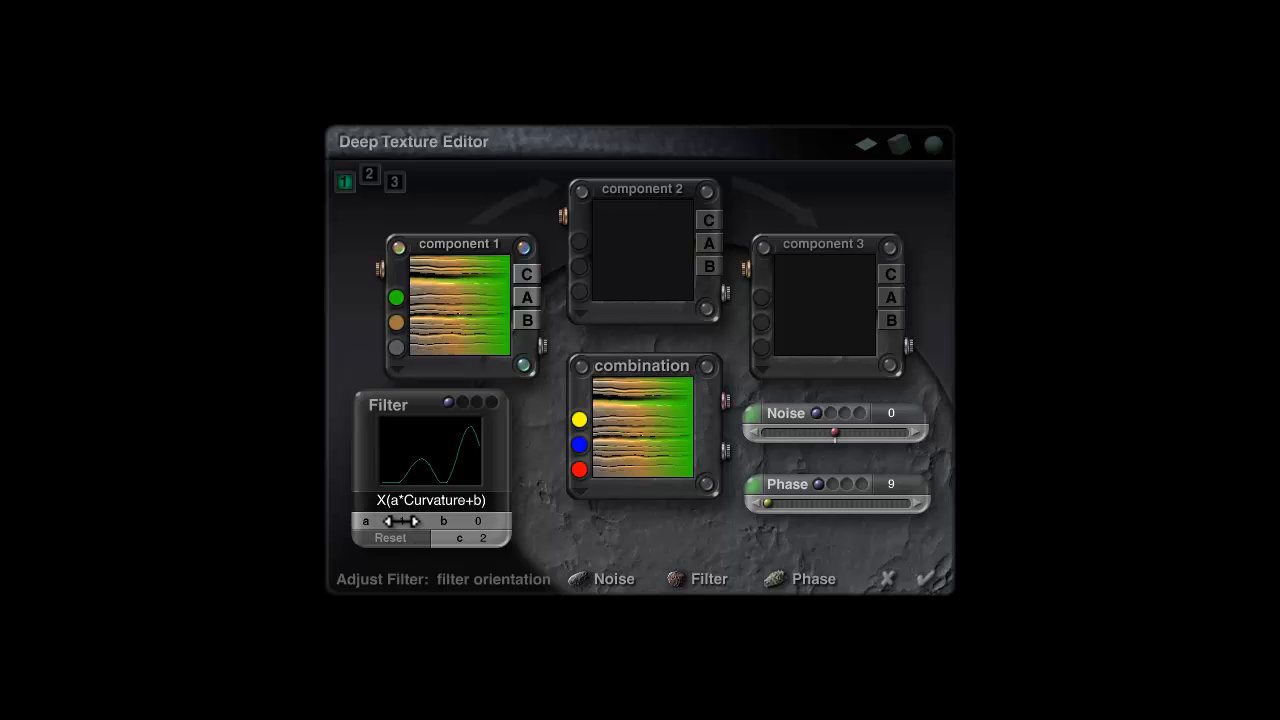
{"action": "mouse_move", "coordinate": [400, 521]}
{"action": "left_mouse_down"}
{"action": "mouse_move", "coordinate": [411, 521]}
{"action": "mouse_move", "coordinate": [398, 521]}
{"action": "left_mouse_up"}
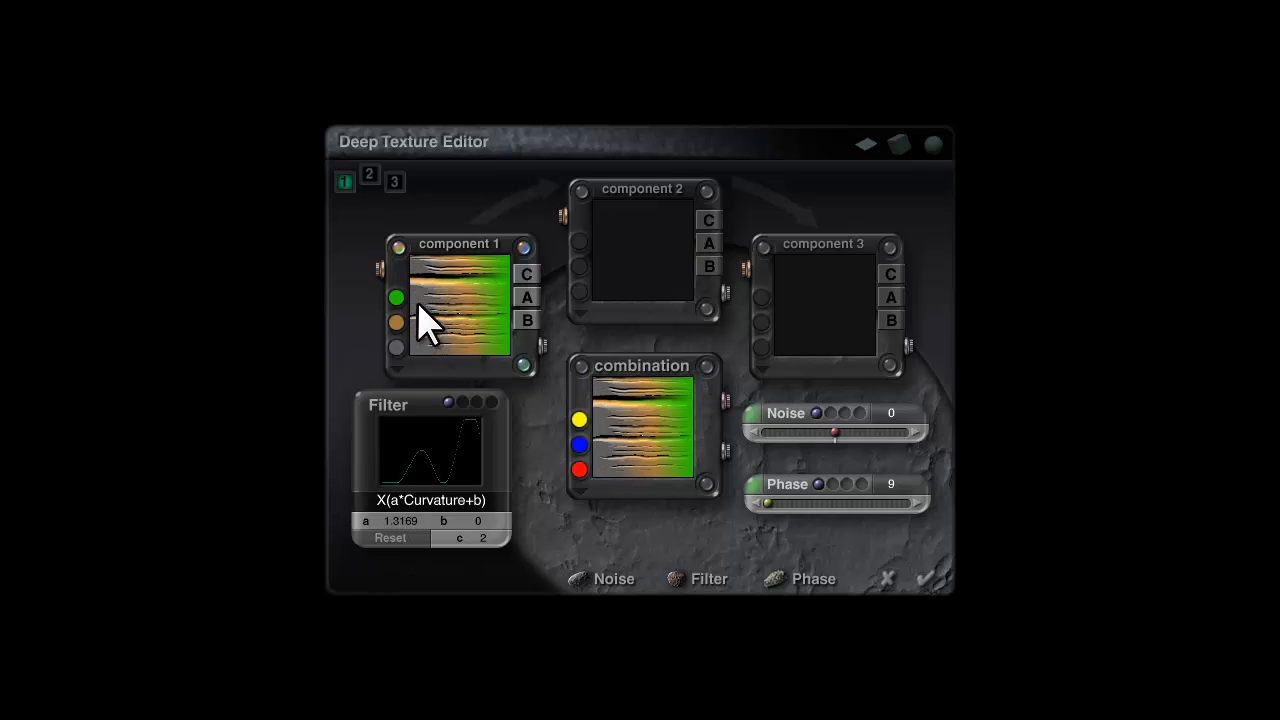
{"action": "left_click", "coordinate": [396, 347]}
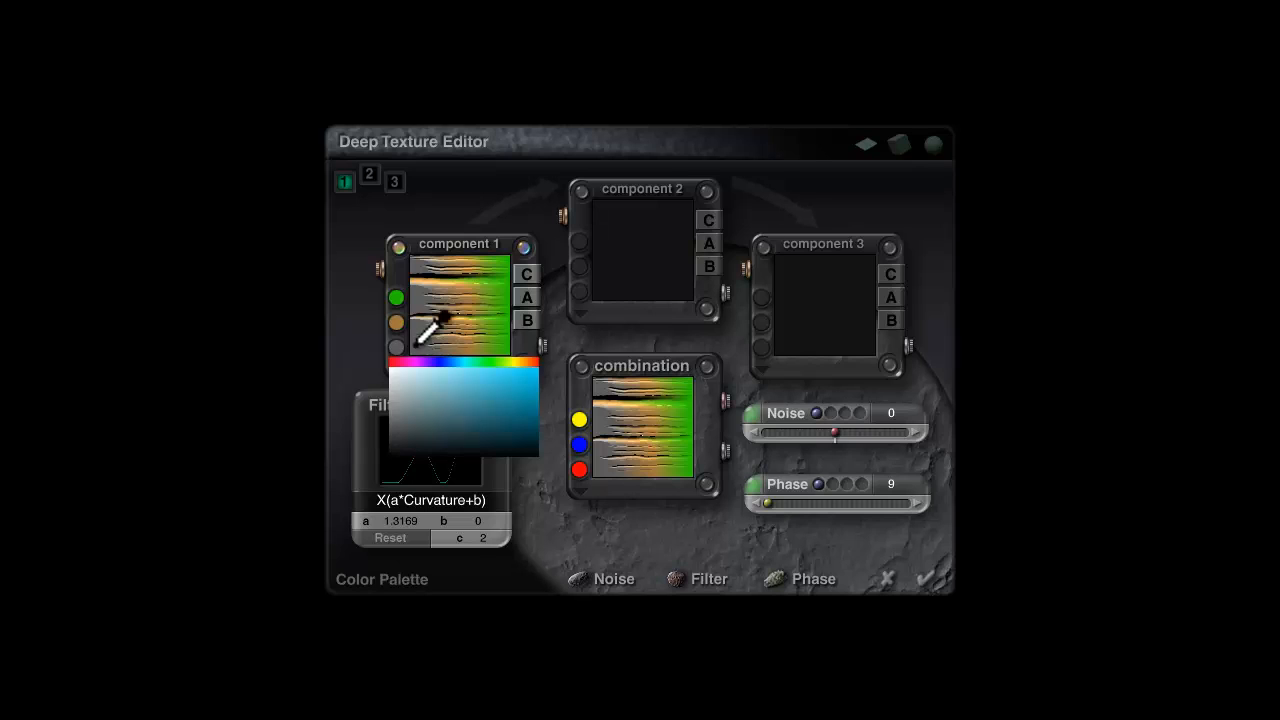
{"action": "left_click_drag", "start_coordinate": [416, 346], "coordinate": [628, 405]}
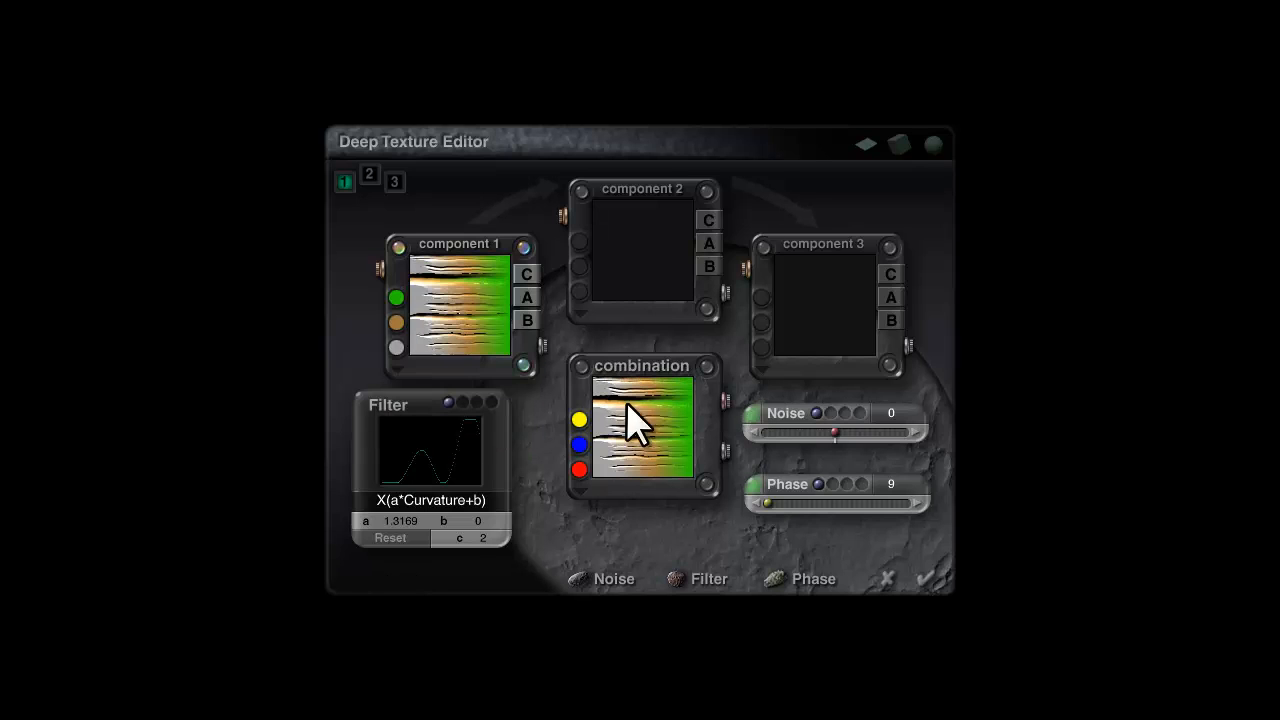
{"action": "left_click", "coordinate": [398, 328]}
{"action": "left_click_drag", "start_coordinate": [398, 330], "coordinate": [515, 418]}
{"action": "left_click", "coordinate": [397, 298]}
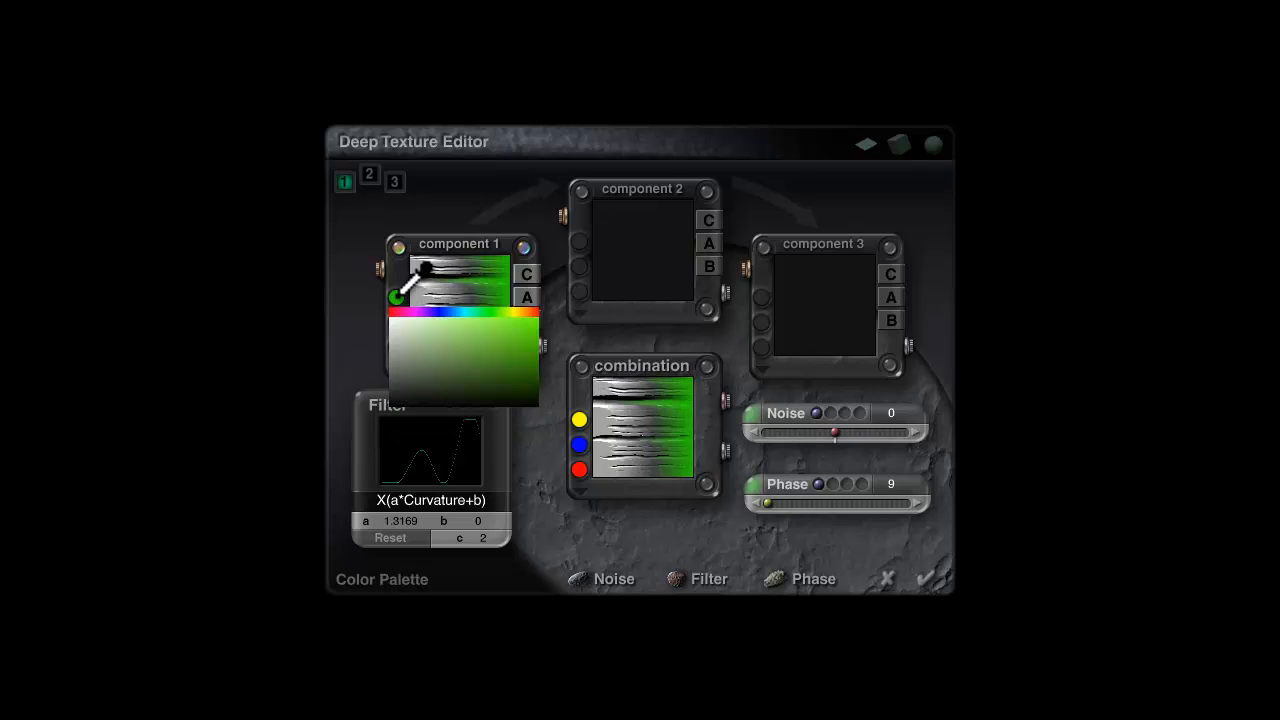
{"action": "left_click_drag", "start_coordinate": [403, 298], "coordinate": [517, 384]}
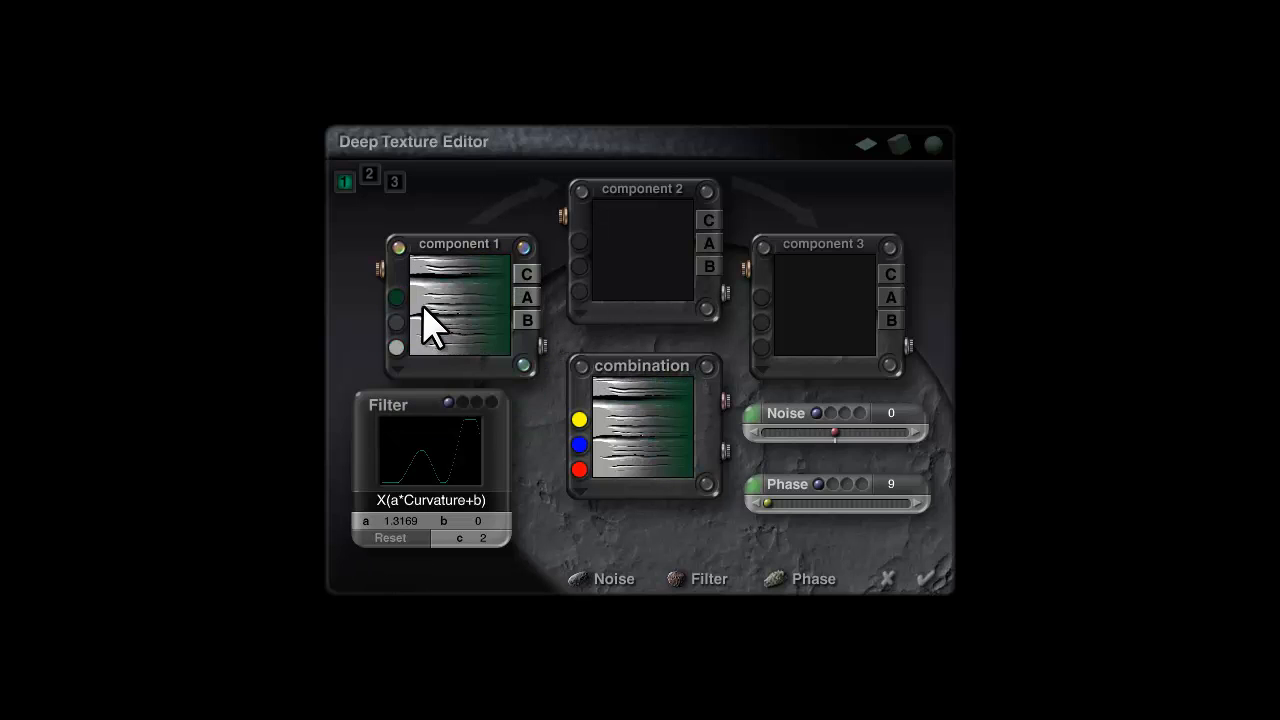
Step: Refine component 1's dark green by setting its hue to 71 and lowering its lightness
{"action": "left_click", "coordinate": [397, 298], "text": "alt"}
{"action": "left_click", "coordinate": [609, 337]}
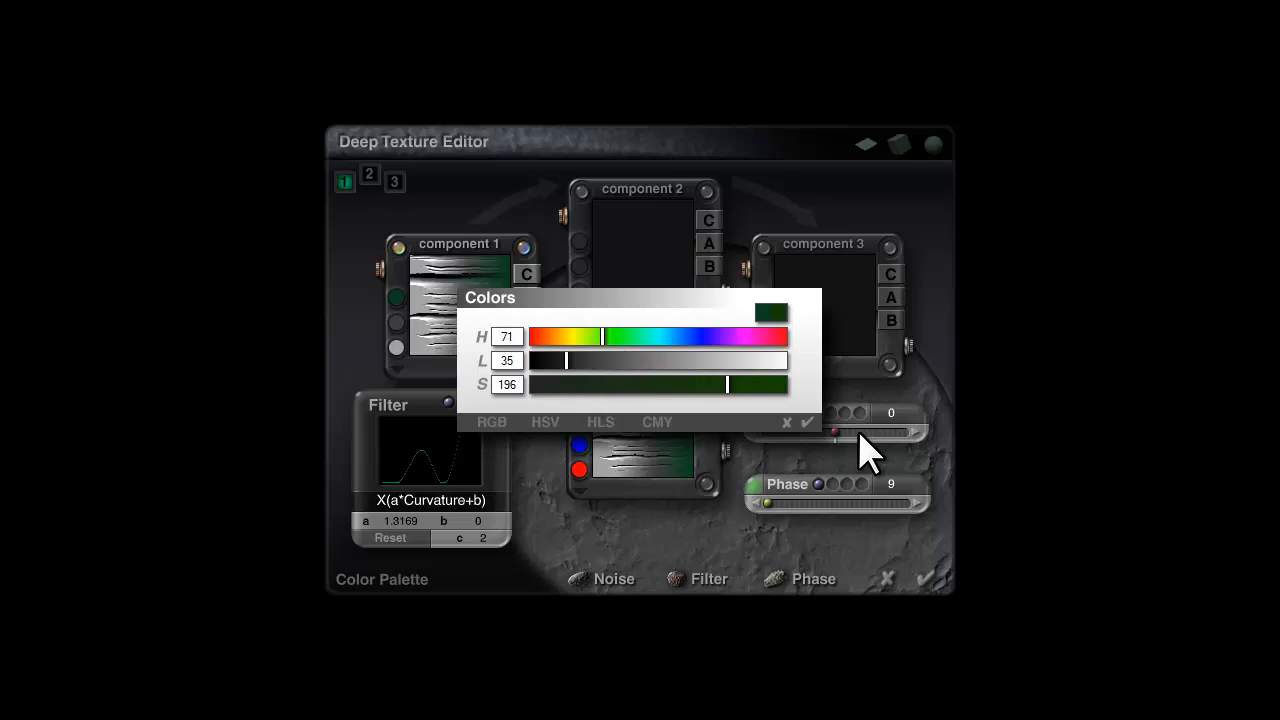
{"action": "left_click", "coordinate": [808, 422]}
{"action": "left_click", "coordinate": [397, 298], "text": "alt"}
{"action": "left_click_drag", "start_coordinate": [556, 362], "coordinate": [551, 361]}
{"action": "left_click", "coordinate": [808, 423]}
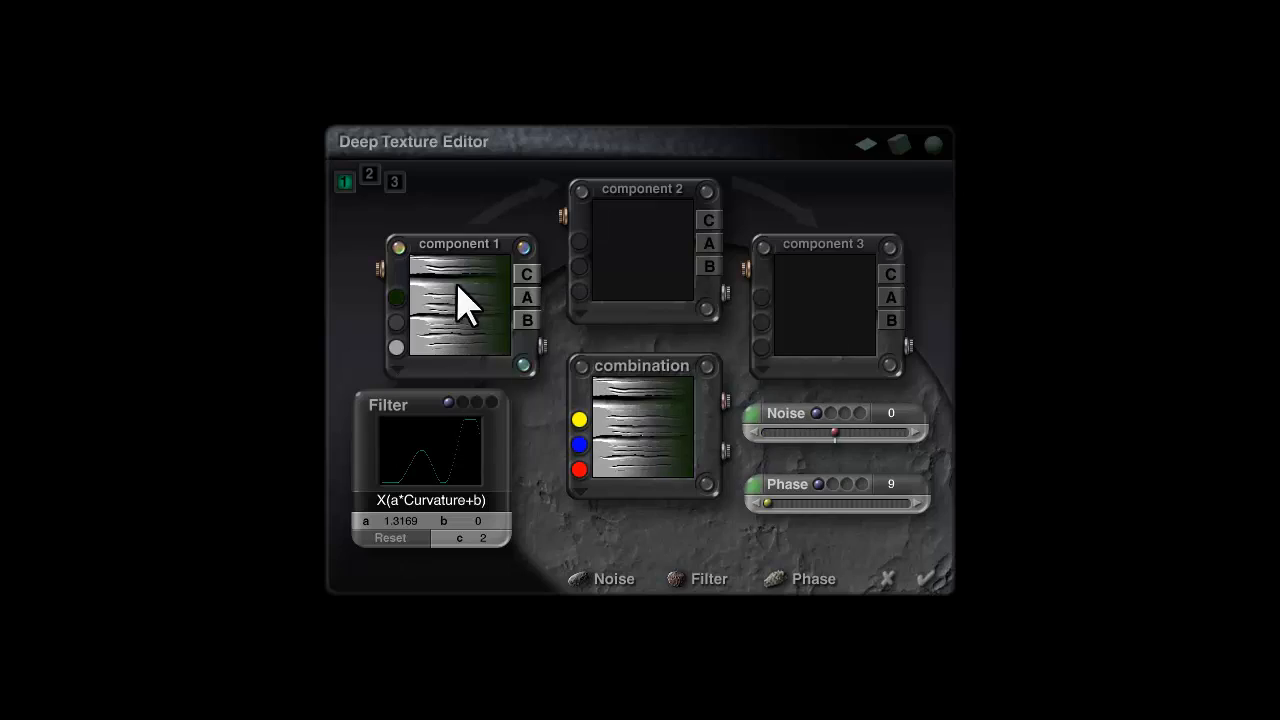
Step: Apply the recoloured material, render the terrain and return to the wireframe view
{"action": "left_click", "coordinate": [924, 582]}
{"action": "left_click", "coordinate": [937, 591]}
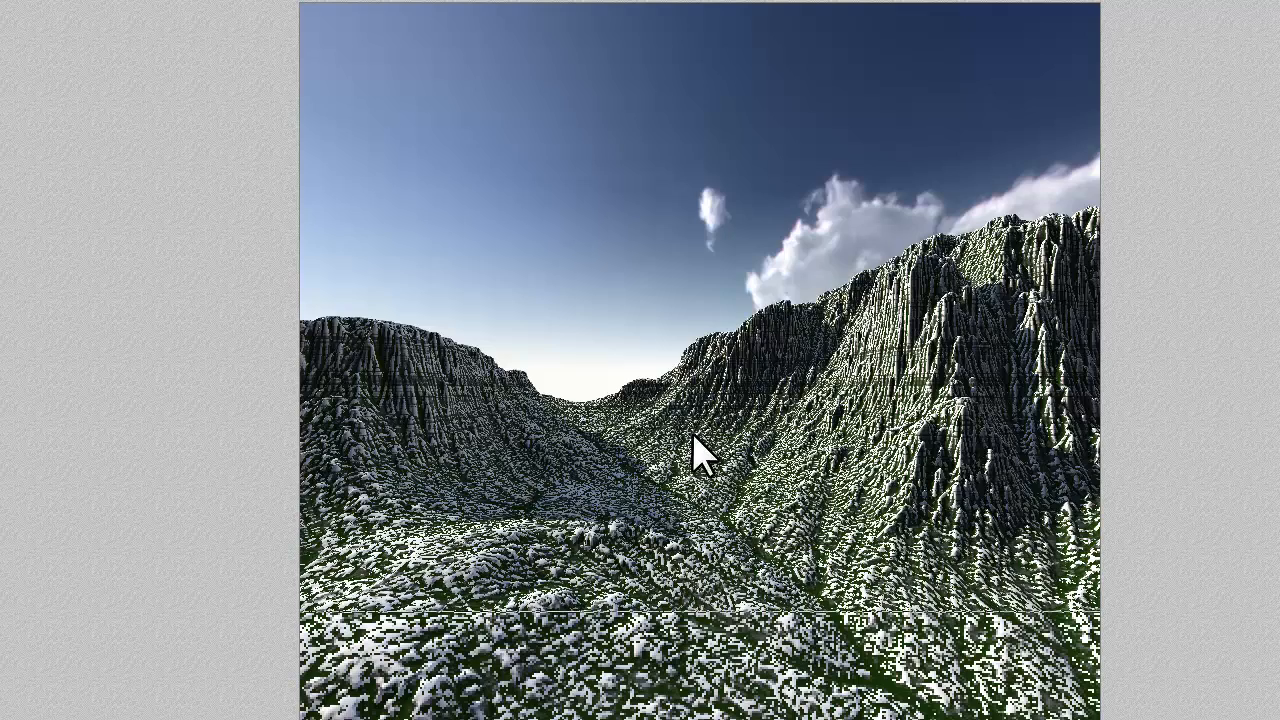
{"action": "key", "text": "Escape"}
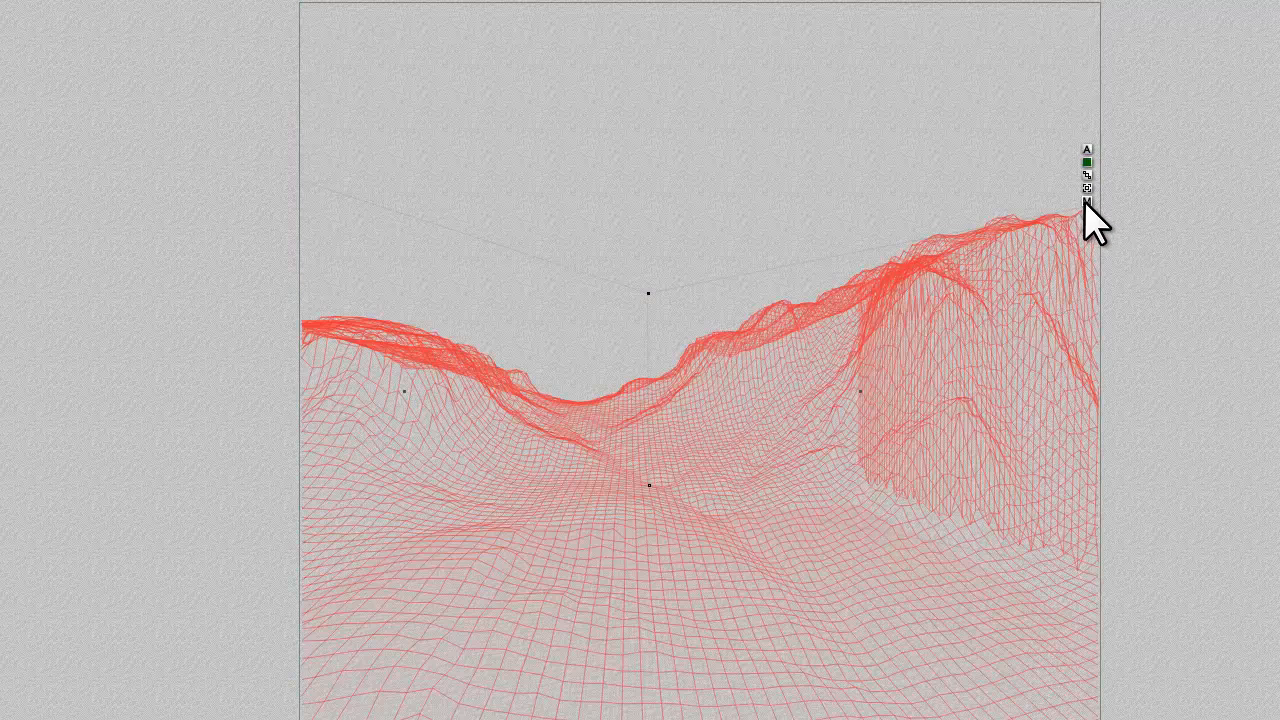
Step: Reset texture B's curvature filter, set its value a to 1.2642 and apply the material to the terrain
{"action": "key", "text": "ctrl+m"}
{"action": "left_click", "coordinate": [812, 258]}
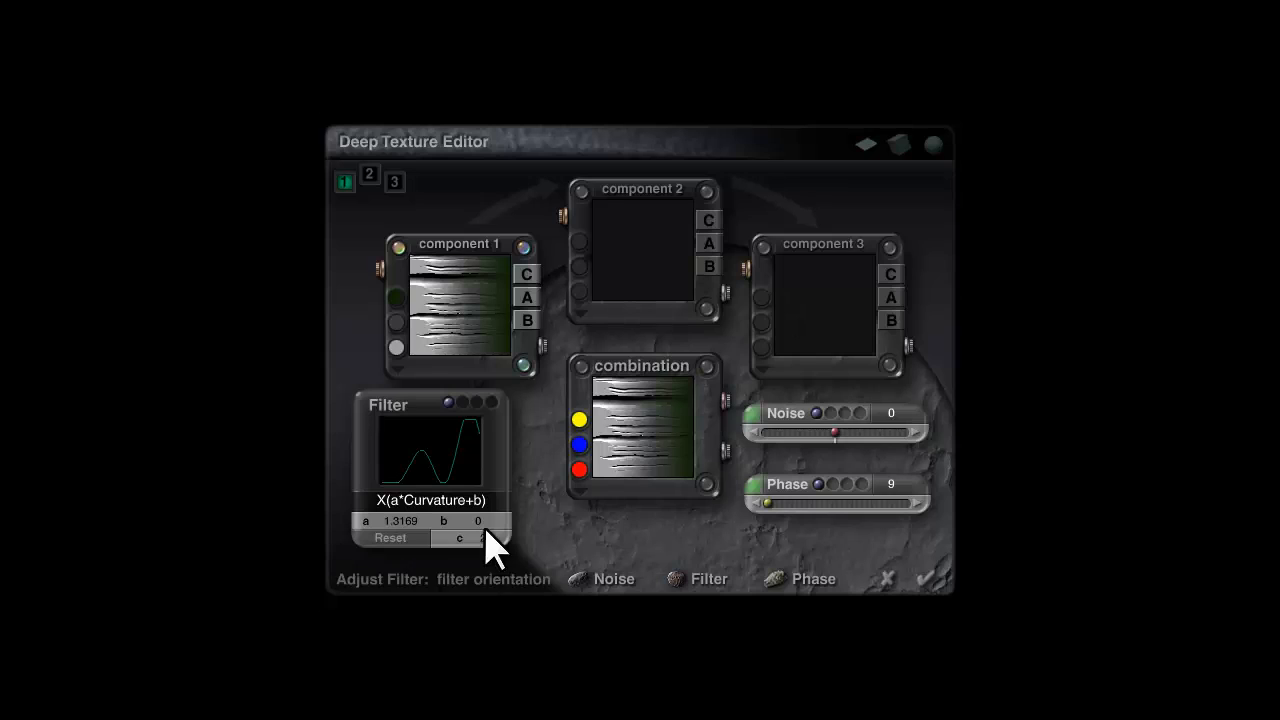
{"action": "left_click", "coordinate": [393, 540]}
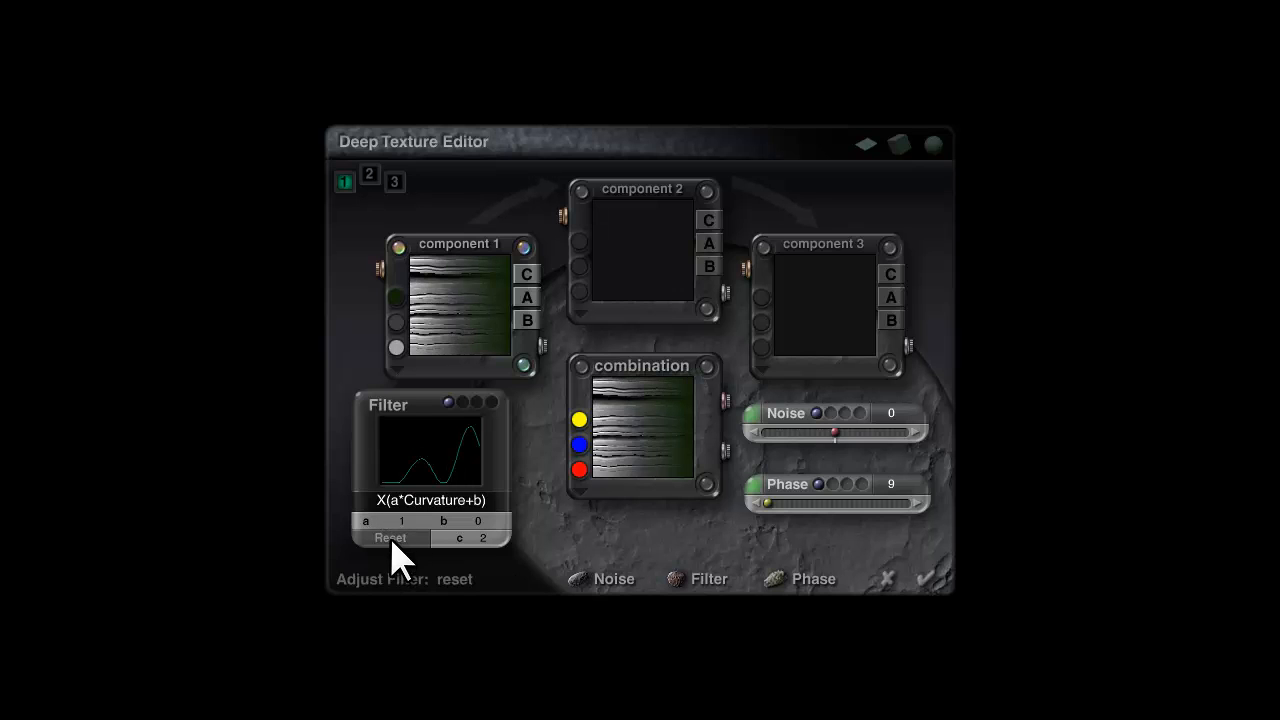
{"action": "left_click_drag", "start_coordinate": [400, 522], "coordinate": [412, 521]}
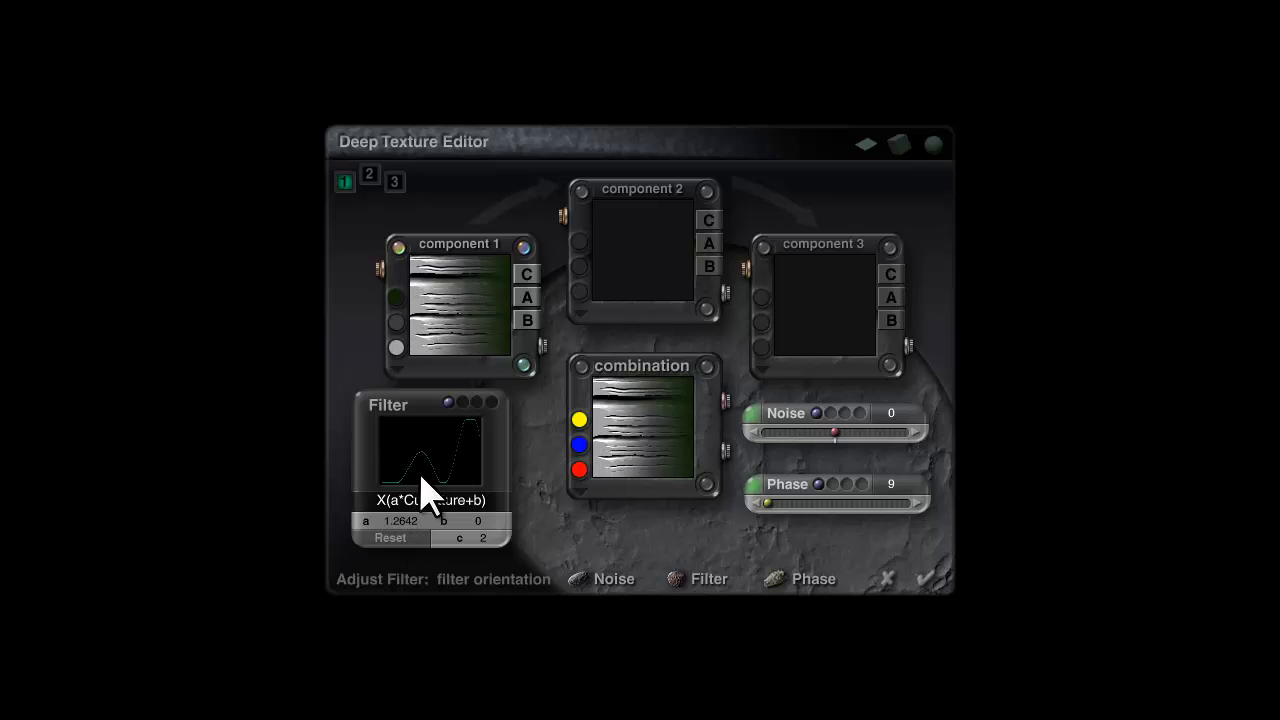
{"action": "left_click", "coordinate": [932, 580]}
{"action": "left_click", "coordinate": [934, 590]}
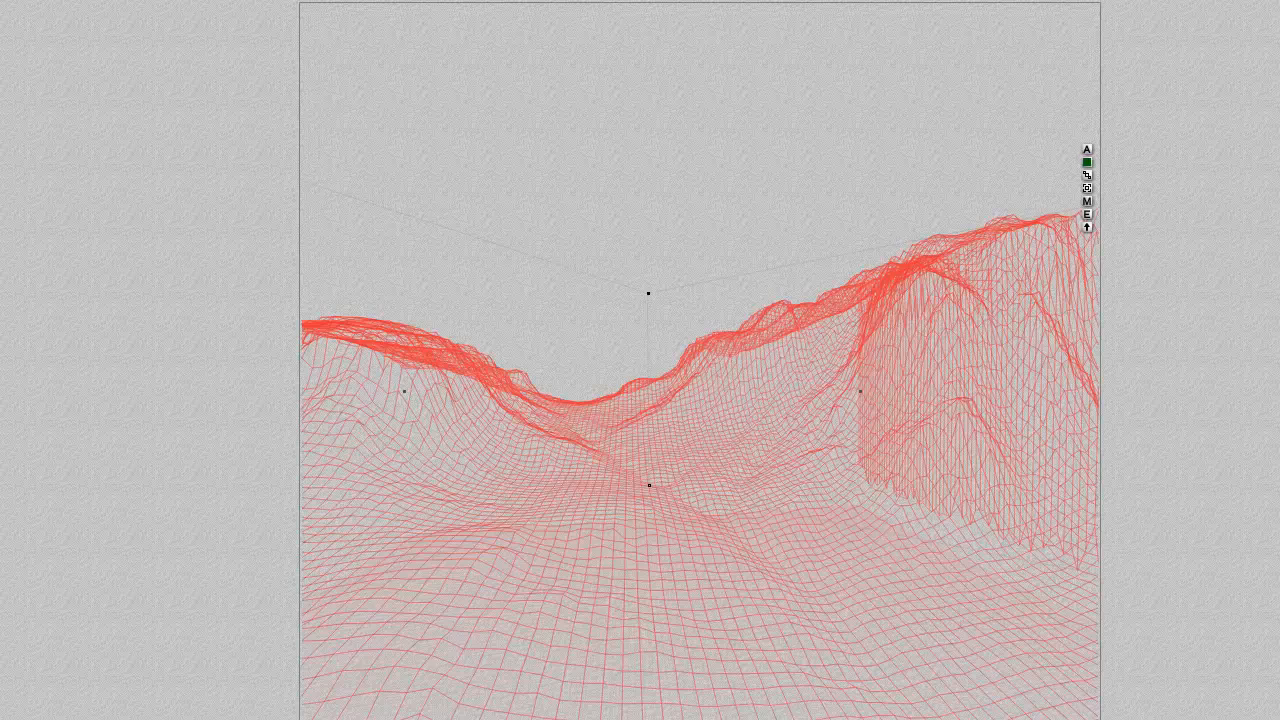
Step: Render the terrain to examine the curvature-filtered texture and return to the wireframe view
{"action": "key", "text": "ctrl+r"}
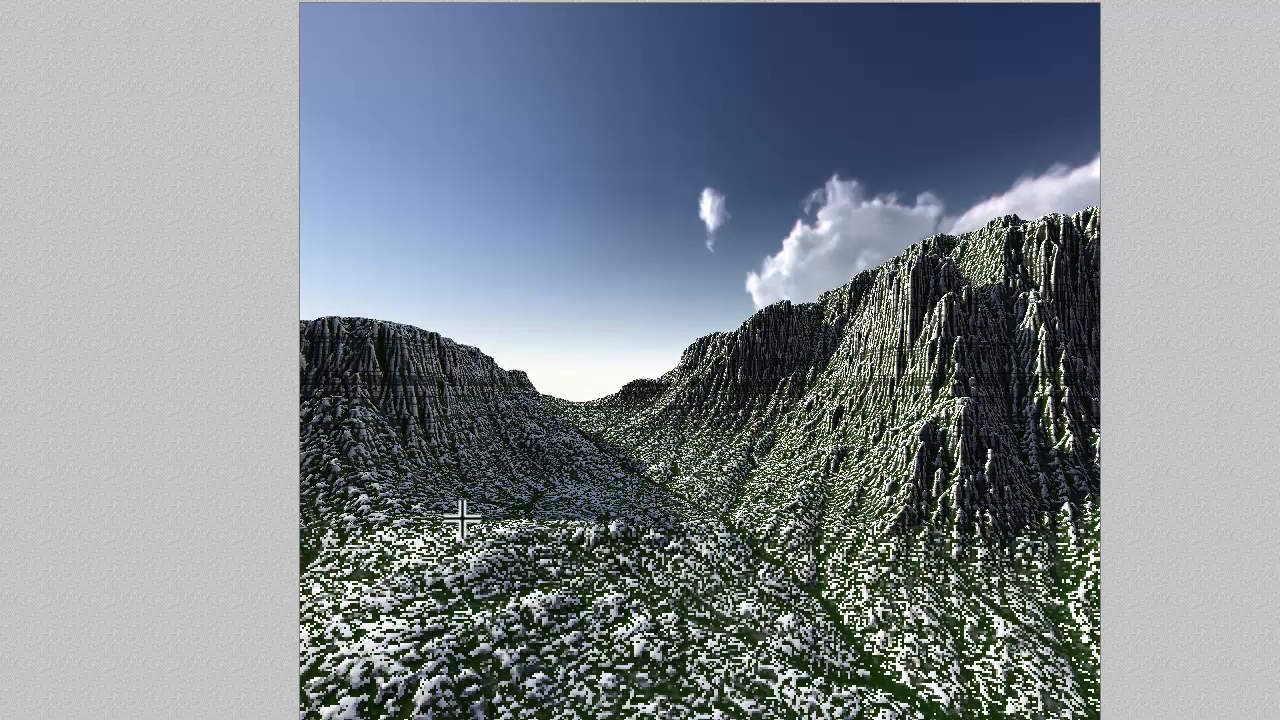
{"action": "key", "text": "Escape"}
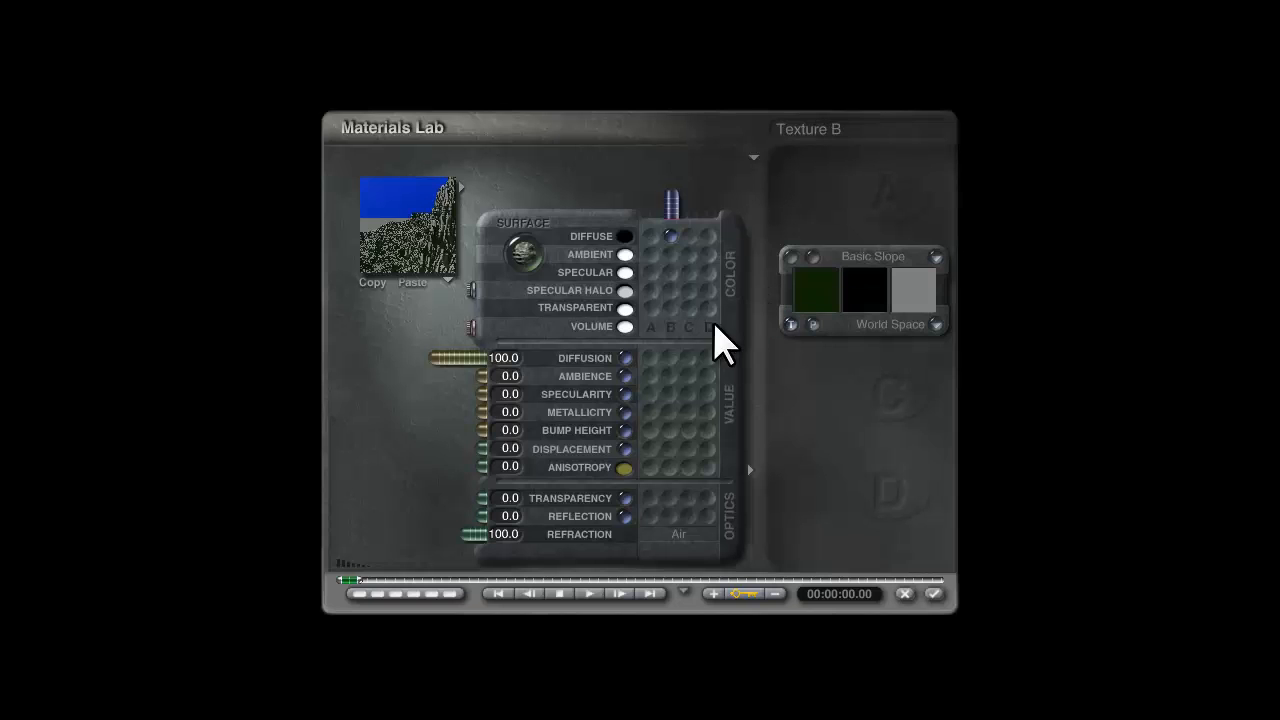
Step: Keep texture B alone on the diffuse colour, drive bump height with it at 100, apply the material and render the terrain
{"action": "left_click", "coordinate": [689, 236]}
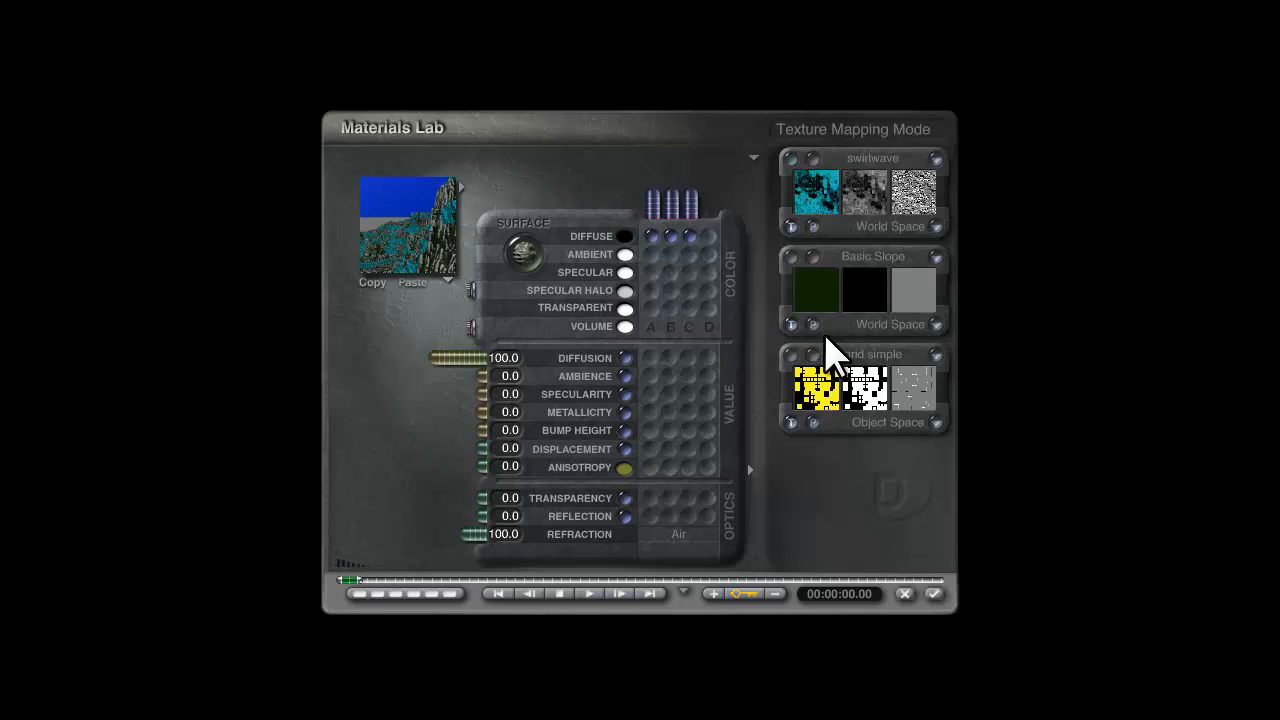
{"action": "left_click", "coordinate": [670, 236]}
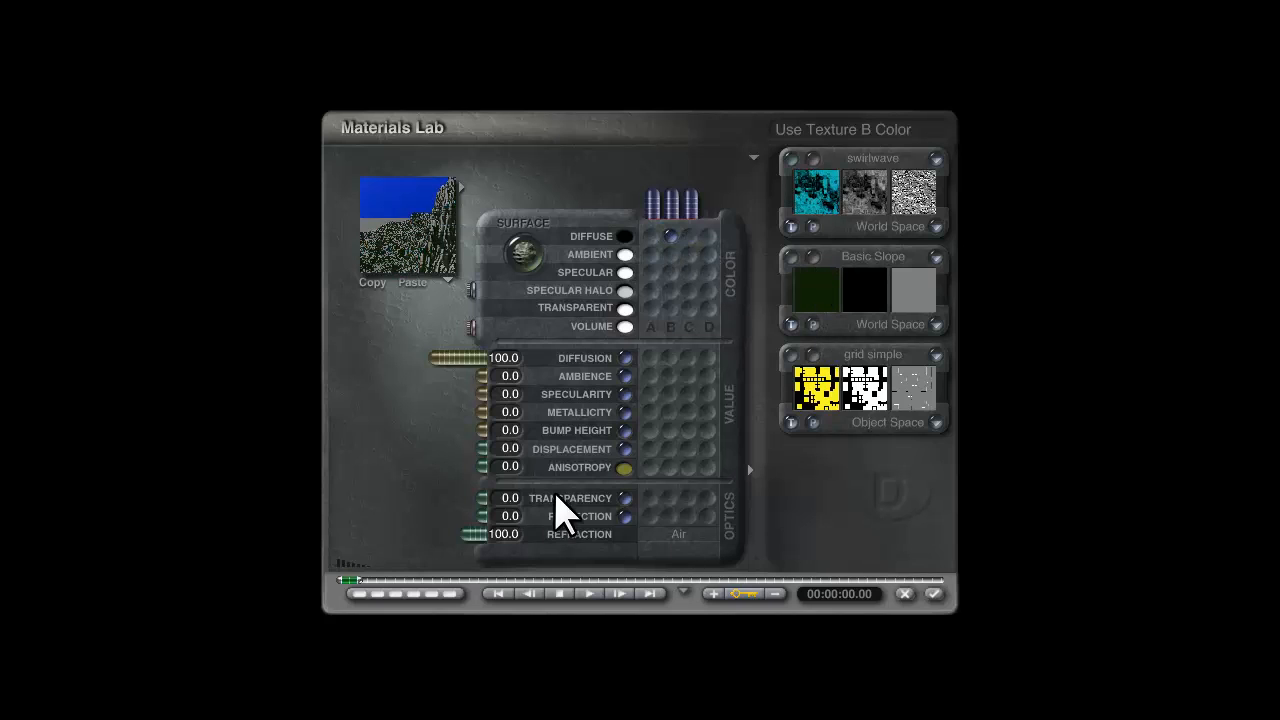
{"action": "left_click", "coordinate": [668, 432]}
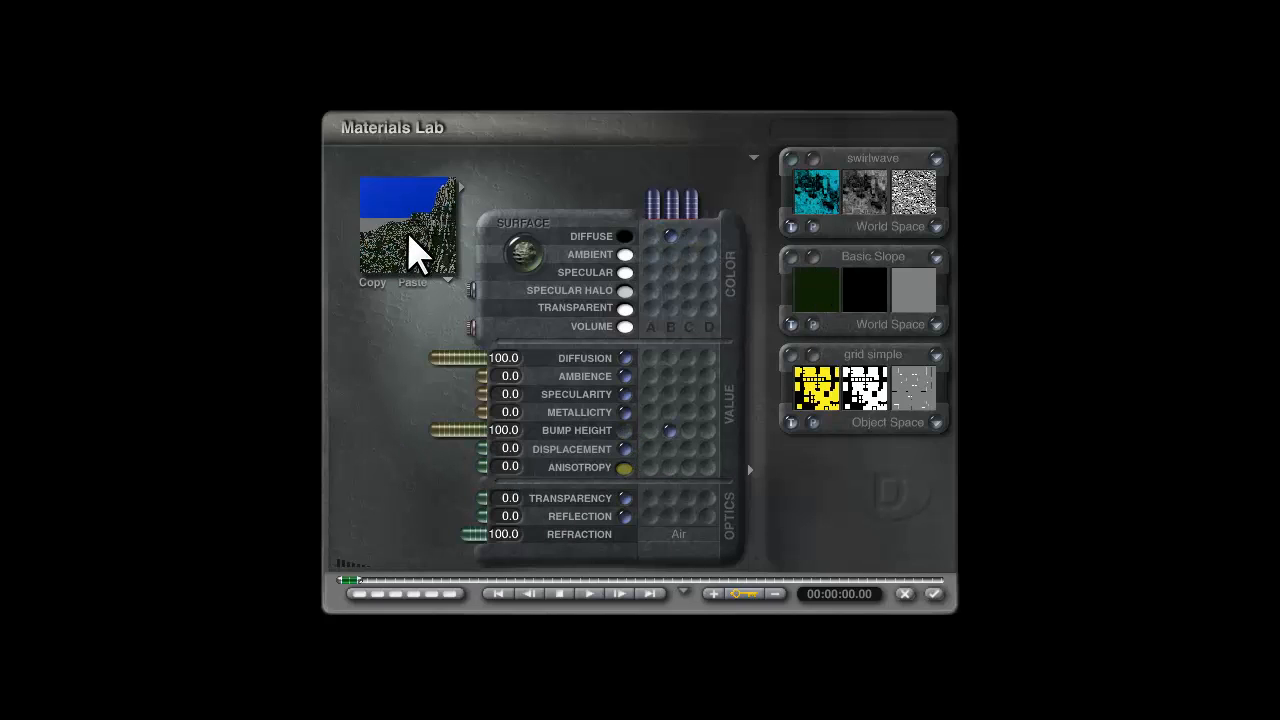
{"action": "left_click", "coordinate": [815, 275]}
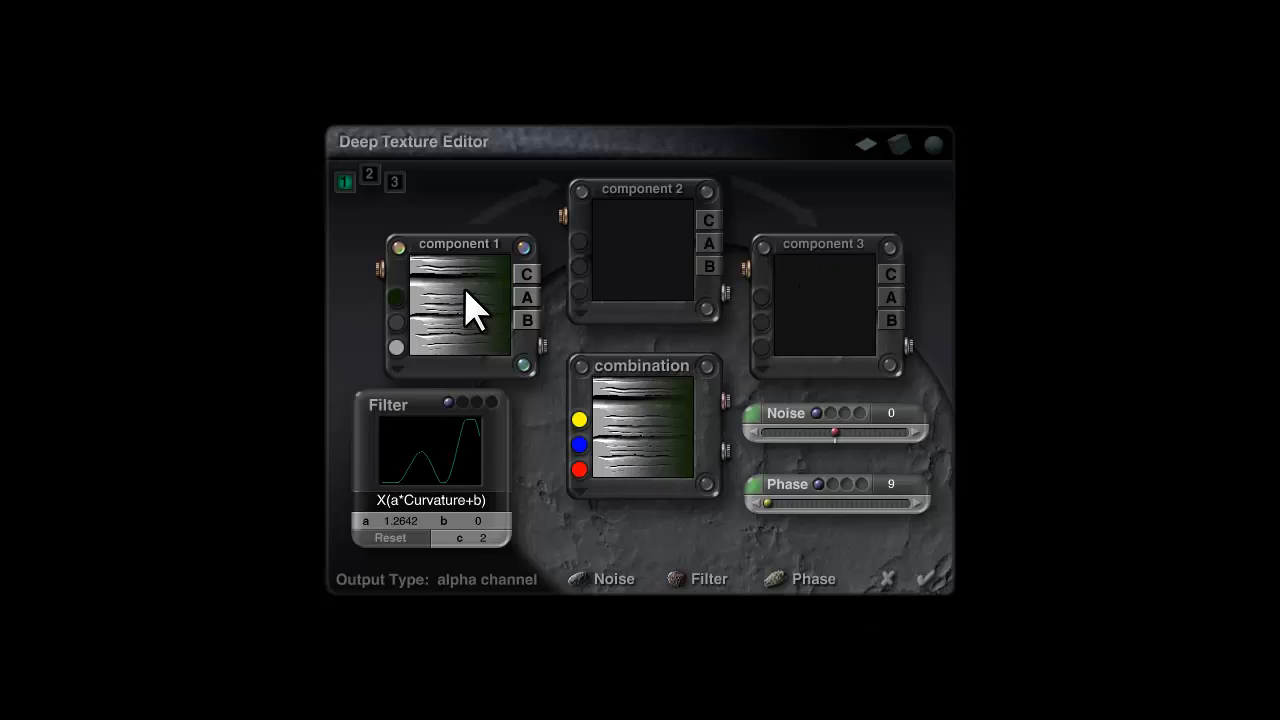
{"action": "left_click", "coordinate": [929, 580]}
{"action": "left_click", "coordinate": [935, 596]}
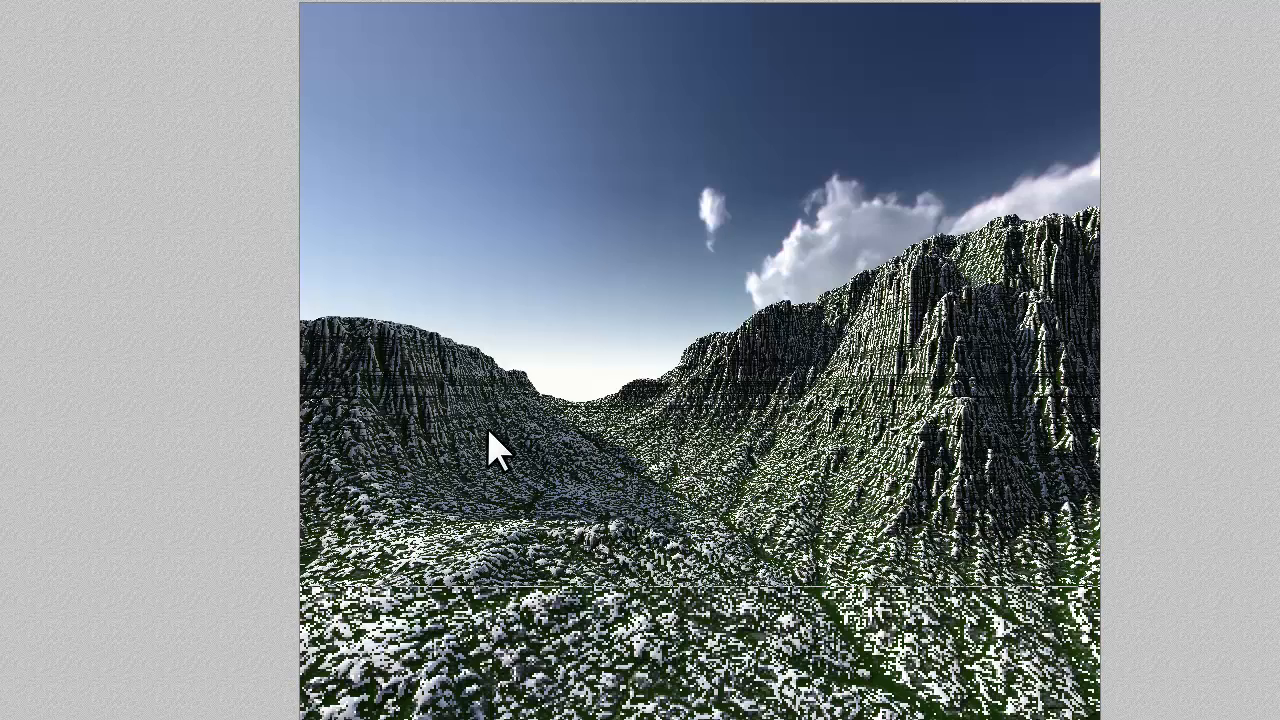
{"action": "left_click_drag", "start_coordinate": [445, 453], "coordinate": [381, 368]}
{"action": "key", "text": "Escape"}
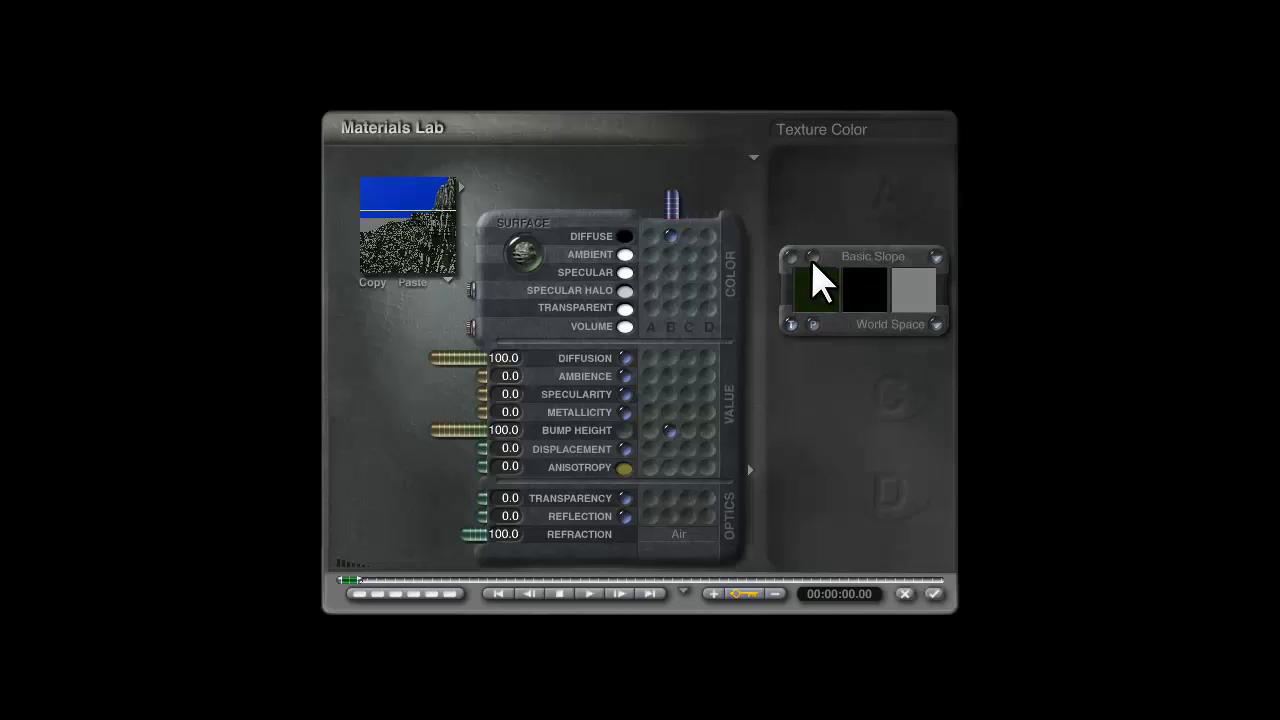
Step: Inspect the noise type, direction and frequency settings of texture B's component 1
{"action": "left_click", "coordinate": [820, 277]}
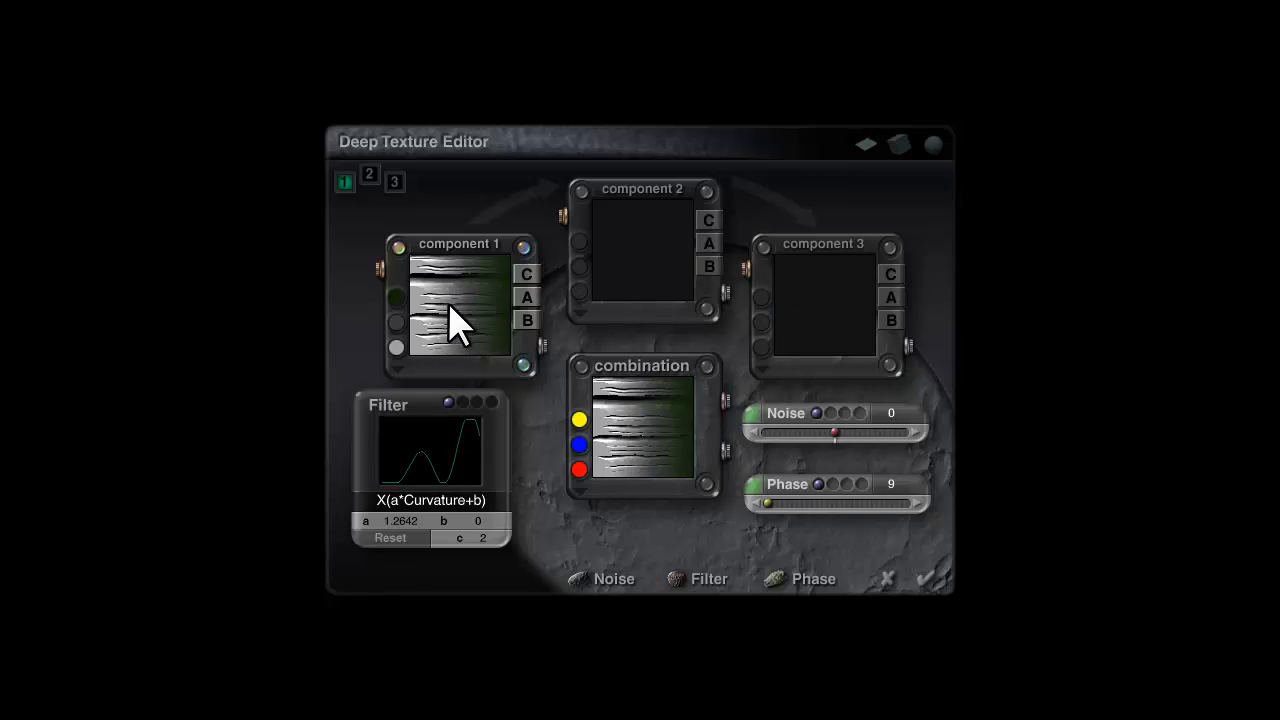
{"action": "left_click", "coordinate": [755, 416]}
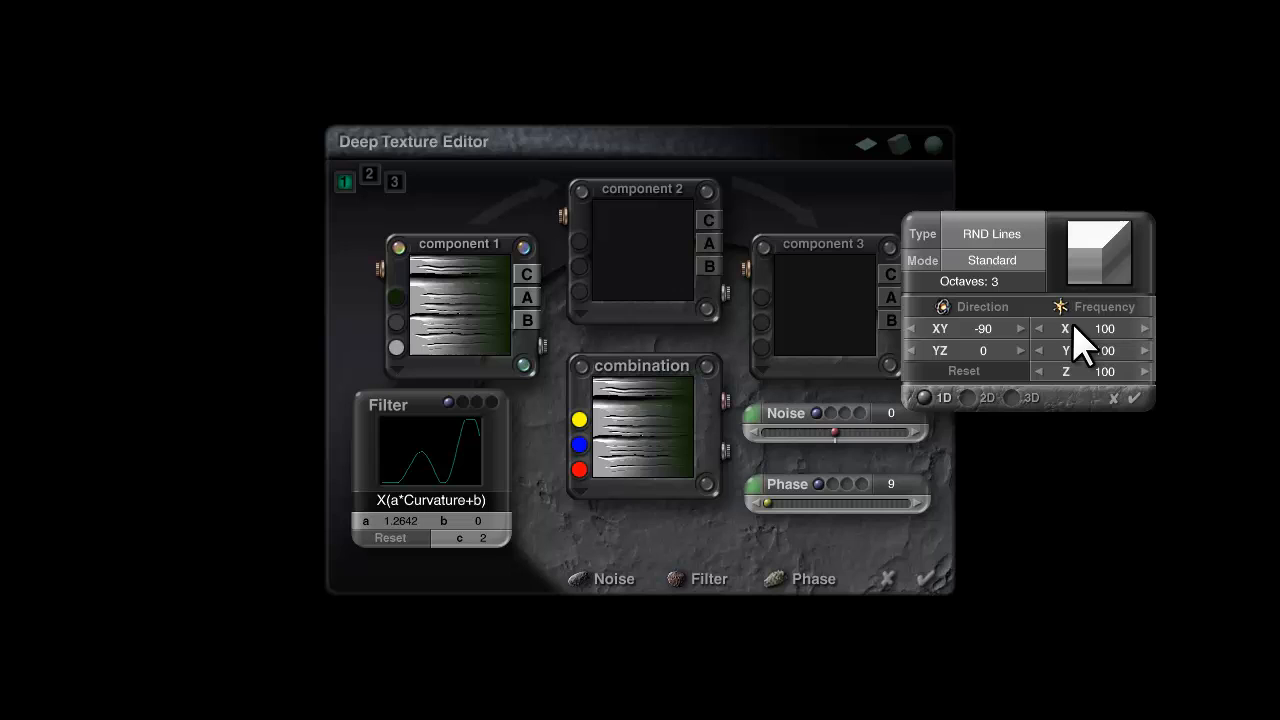
{"action": "left_click", "coordinate": [1135, 398]}
{"action": "left_click", "coordinate": [927, 579]}
Step: Scale texture B to 29.5% on X, Y and Z, apply the material and render the terrain
{"action": "left_click", "coordinate": [790, 257]}
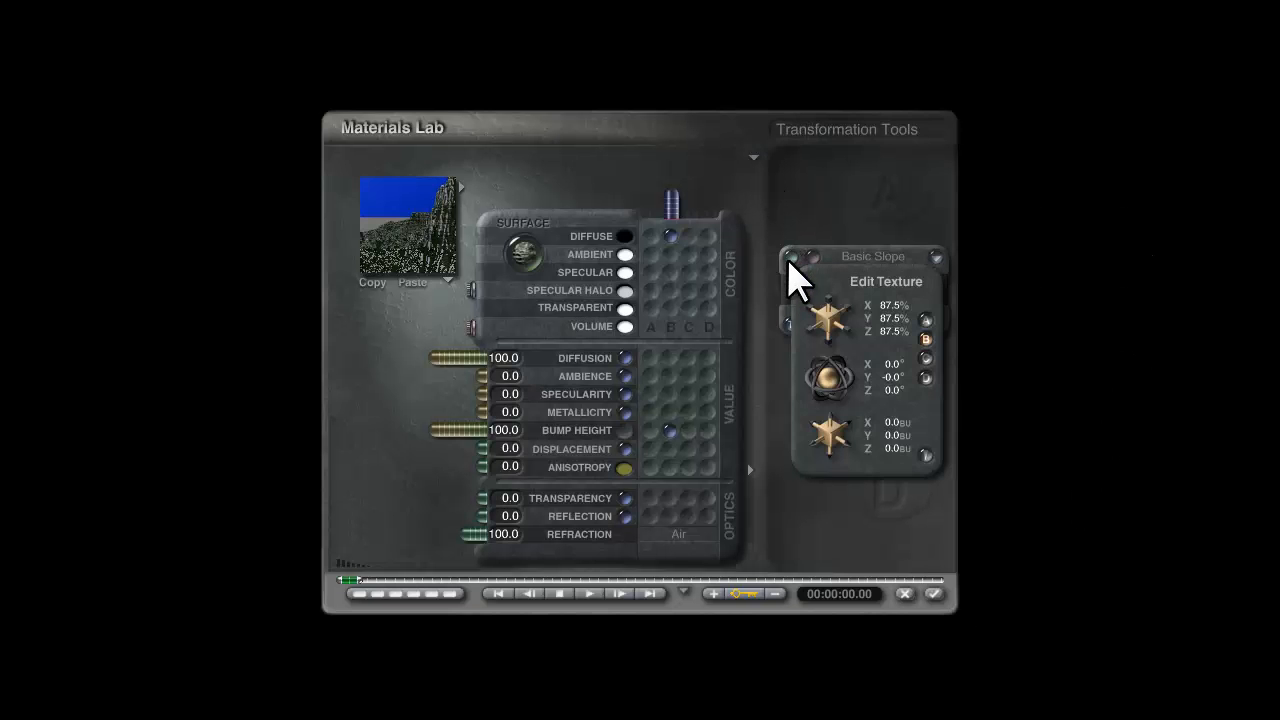
{"action": "left_click_drag", "start_coordinate": [843, 334], "coordinate": [835, 335]}
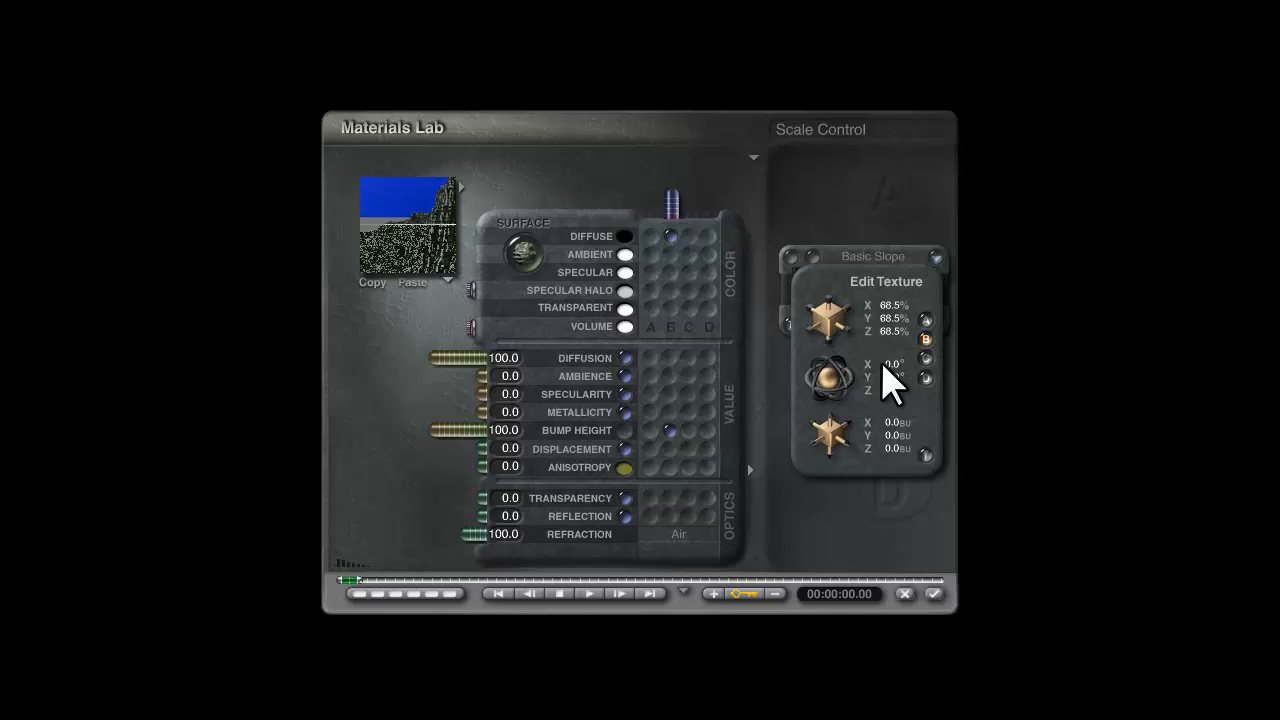
{"action": "left_click_drag", "start_coordinate": [835, 335], "coordinate": [828, 336]}
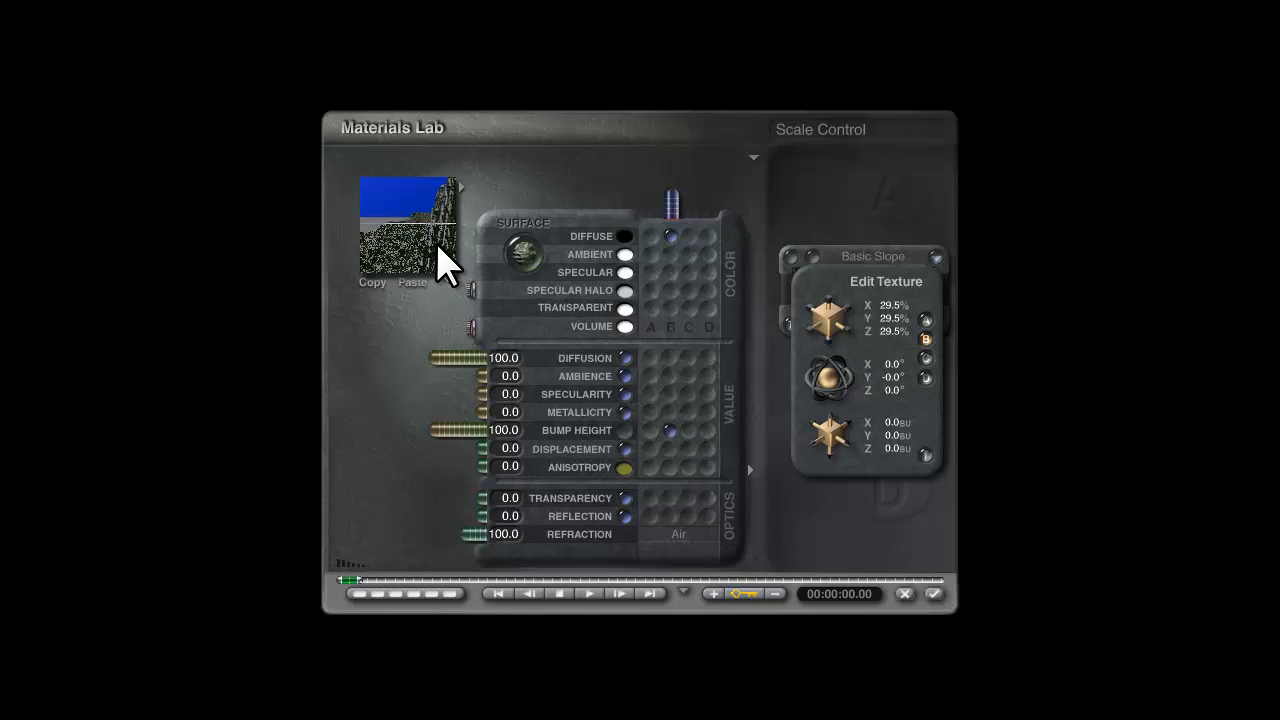
{"action": "left_click", "coordinate": [925, 455]}
{"action": "left_click", "coordinate": [933, 593]}
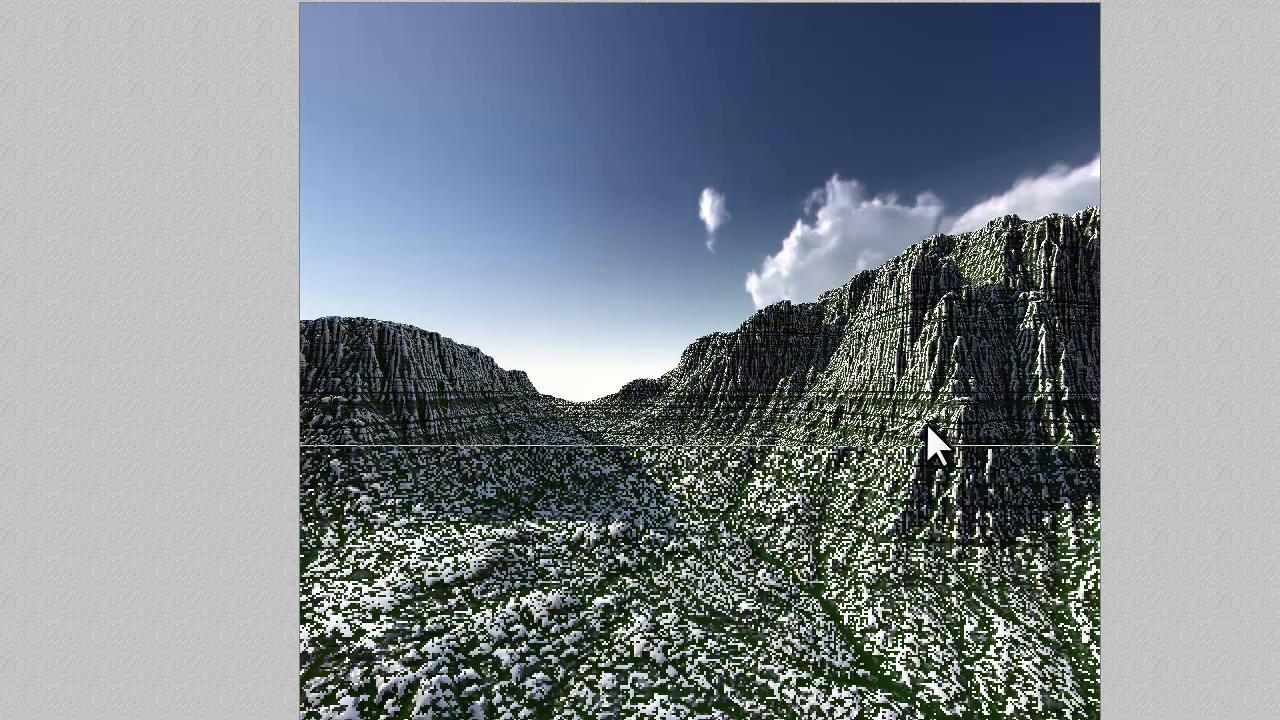
{"action": "left_click", "coordinate": [817, 457]}
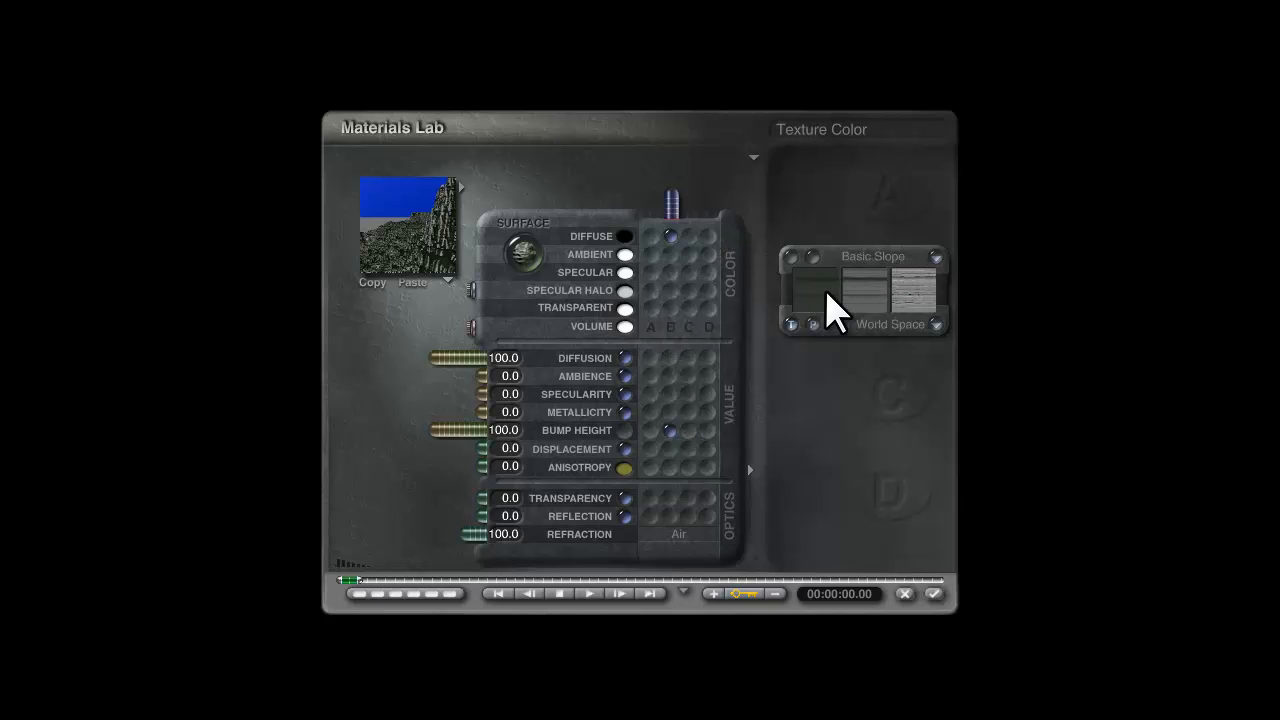
Step: Load the Basic Slope preset as texture A, using A alone for diffuse colour and A, B and C for bump height
{"action": "left_click", "coordinate": [688, 235]}
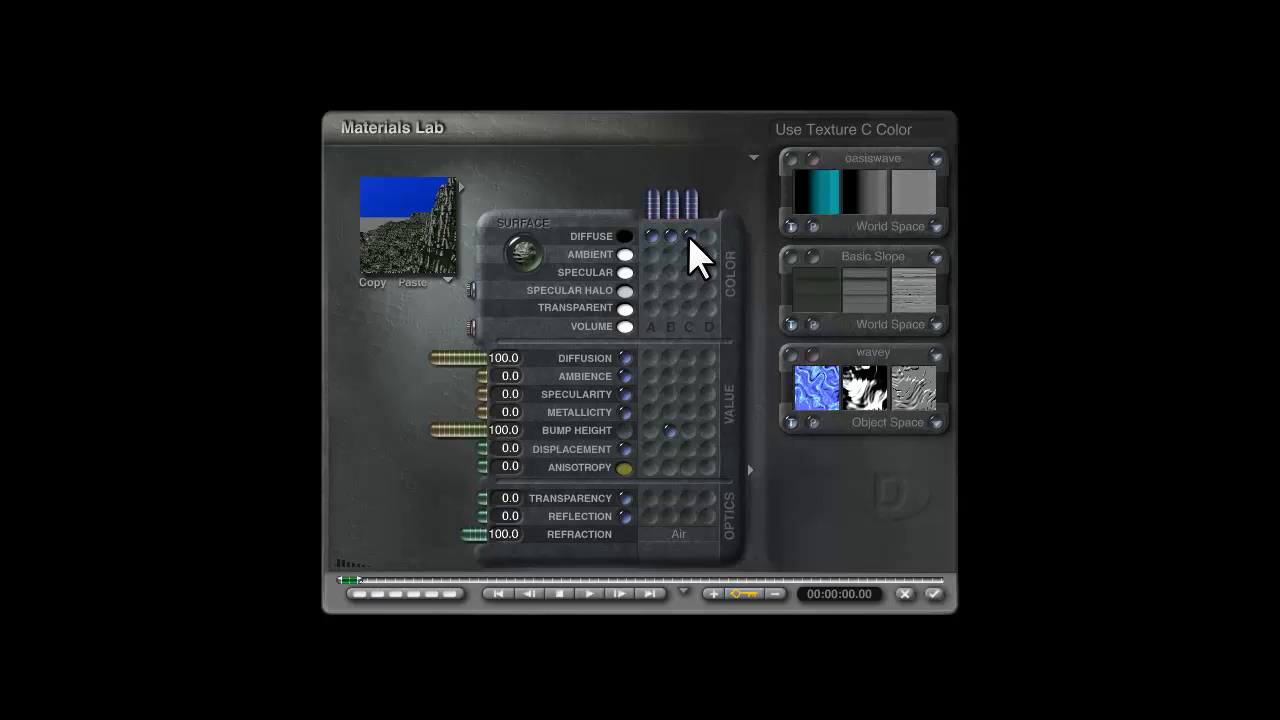
{"action": "left_click", "coordinate": [860, 162]}
{"action": "left_click", "coordinate": [627, 412]}
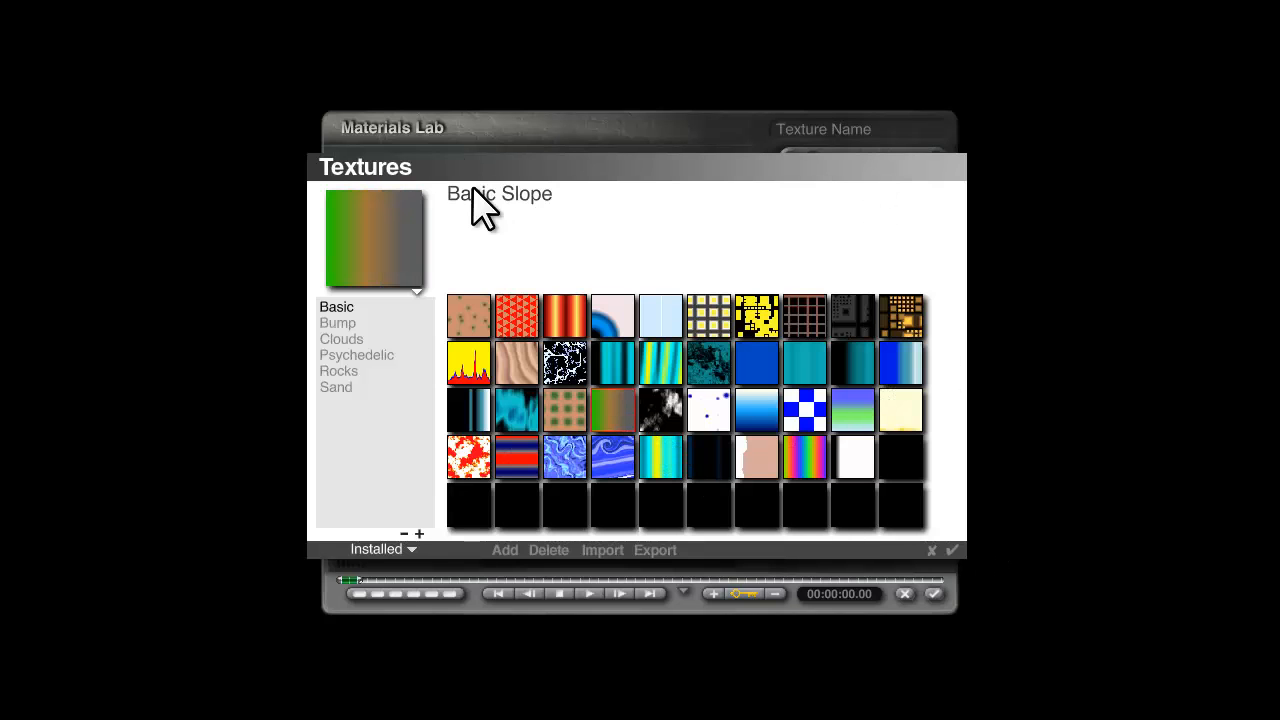
{"action": "left_click", "coordinate": [953, 550]}
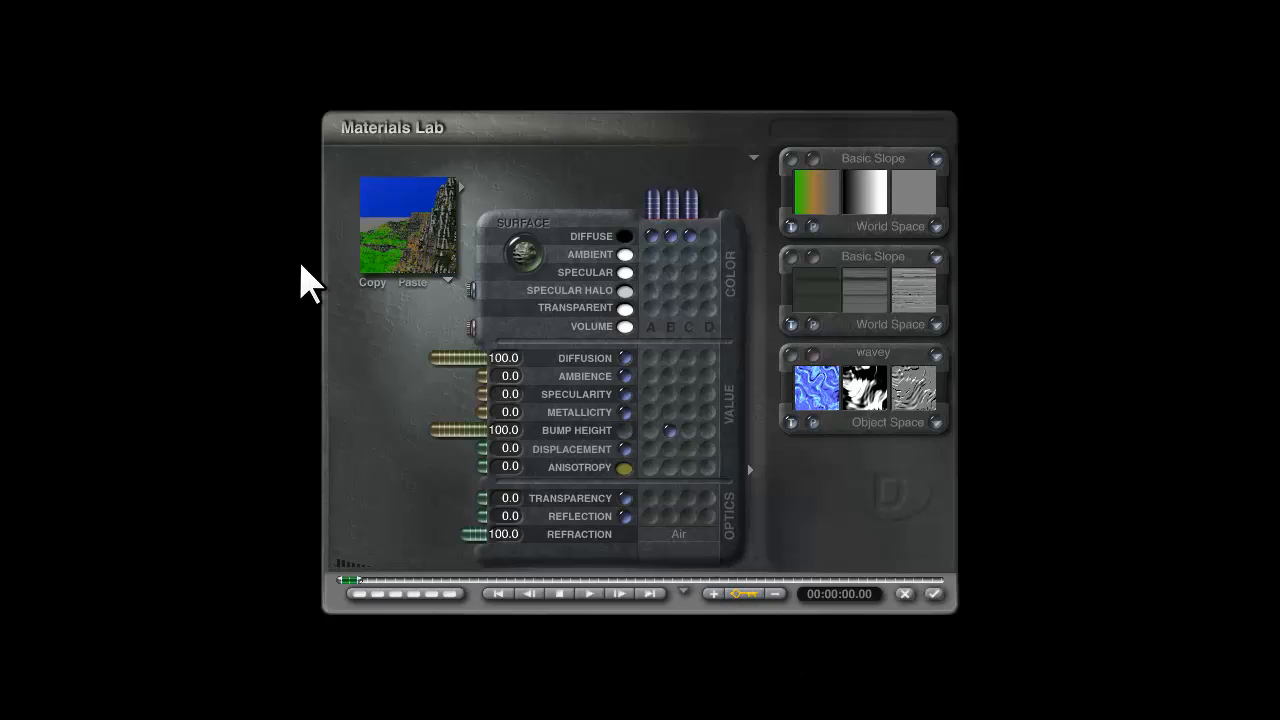
{"action": "left_click", "coordinate": [687, 430]}
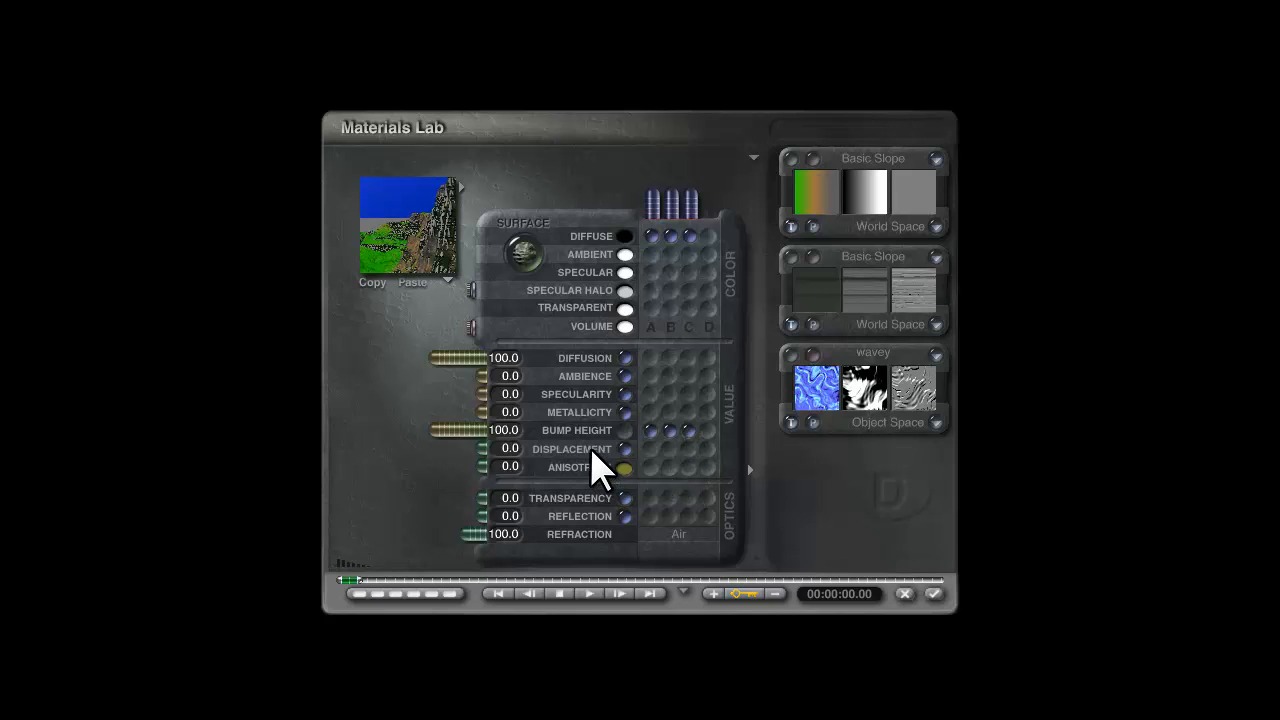
{"action": "left_click", "coordinate": [653, 236]}
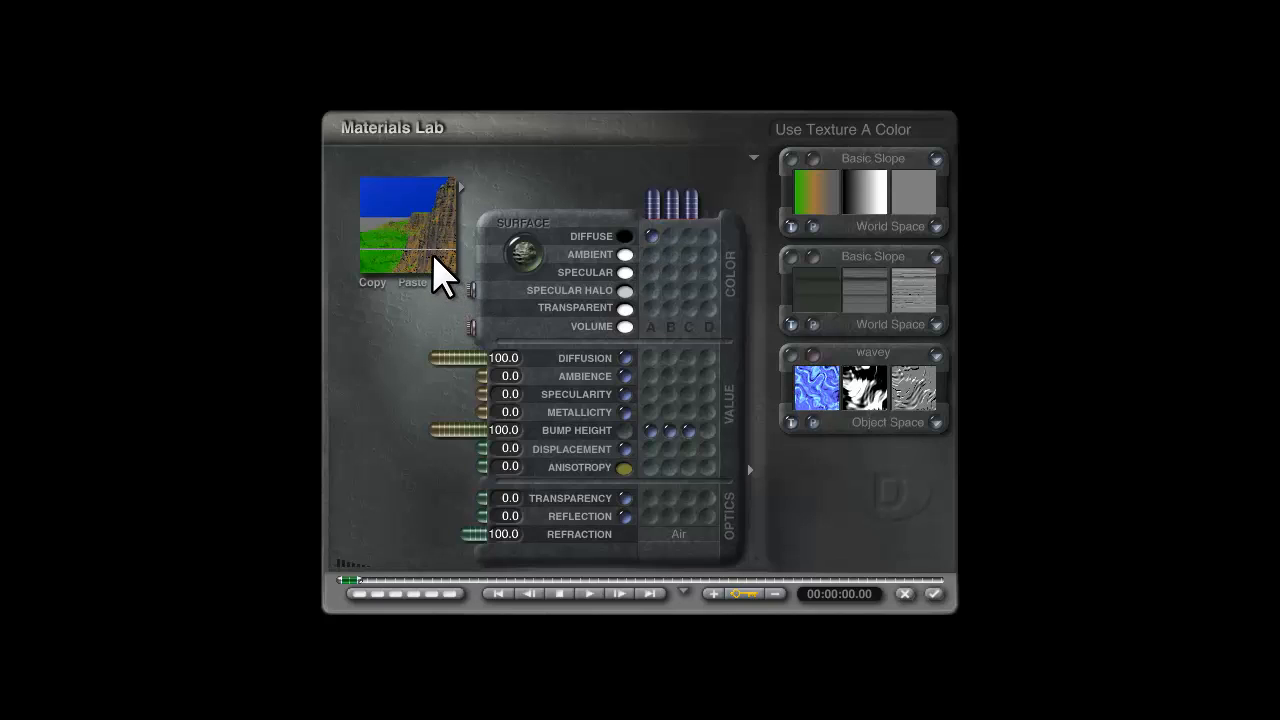
Step: Raise value a of texture A's slope filter to 4.1823, adjust value b, apply the material and render the terrain
{"action": "left_click", "coordinate": [813, 155]}
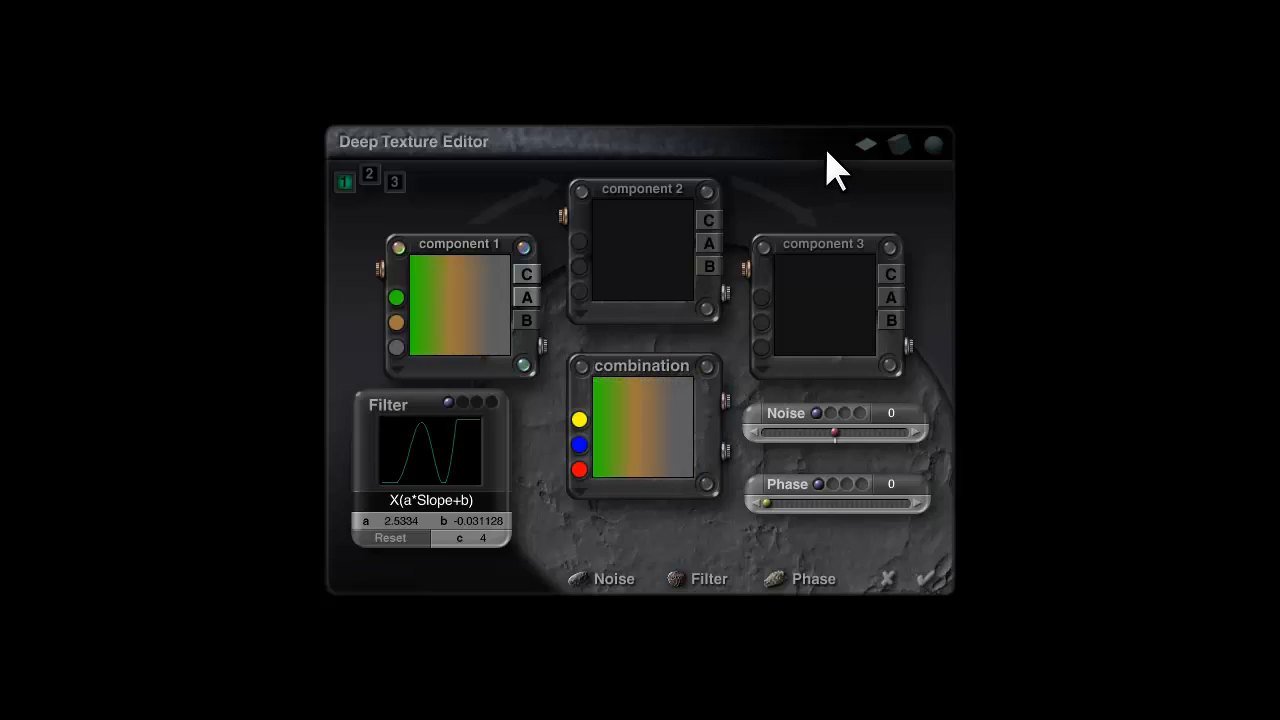
{"action": "left_click_drag", "start_coordinate": [413, 522], "coordinate": [477, 522]}
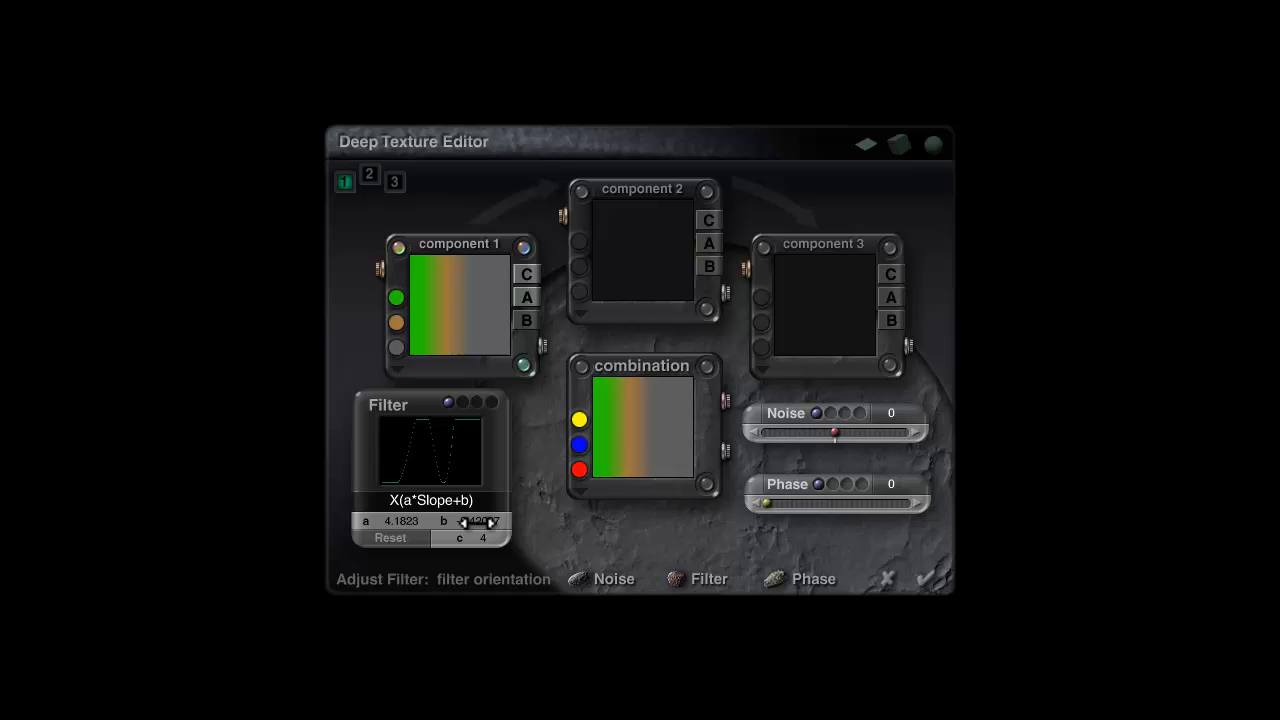
{"action": "left_click", "coordinate": [924, 579]}
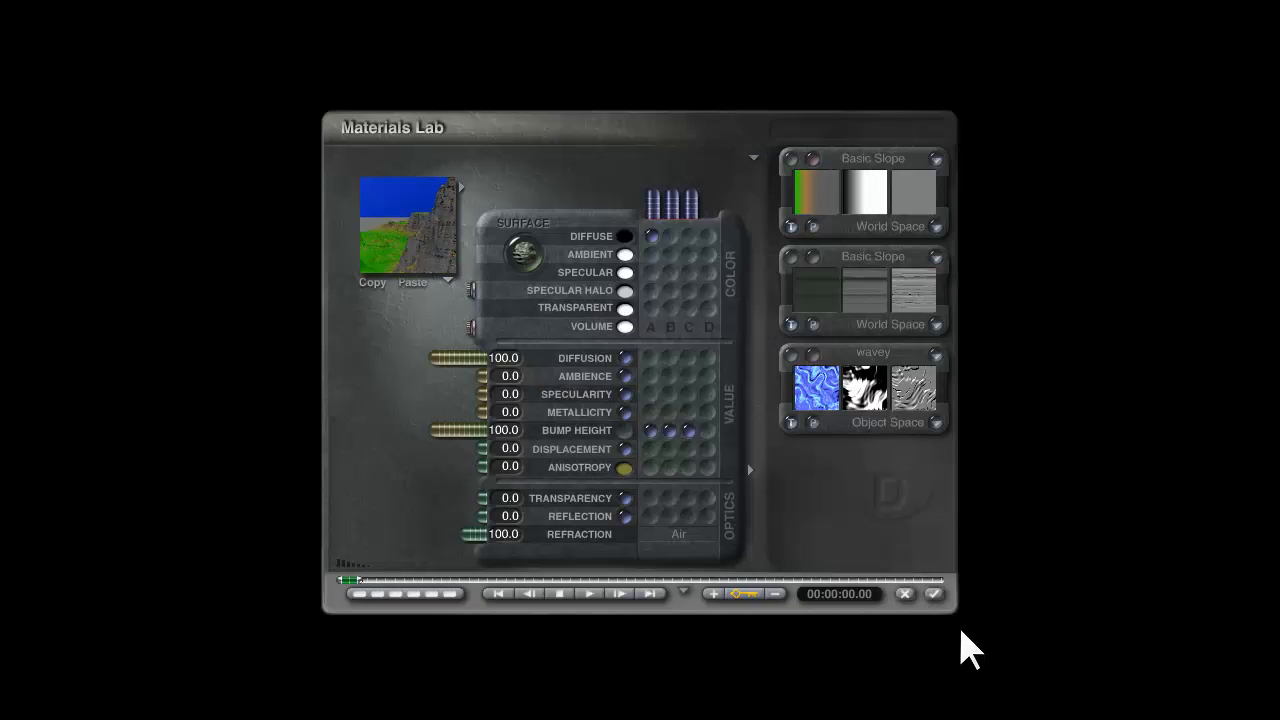
{"action": "left_click", "coordinate": [933, 594]}
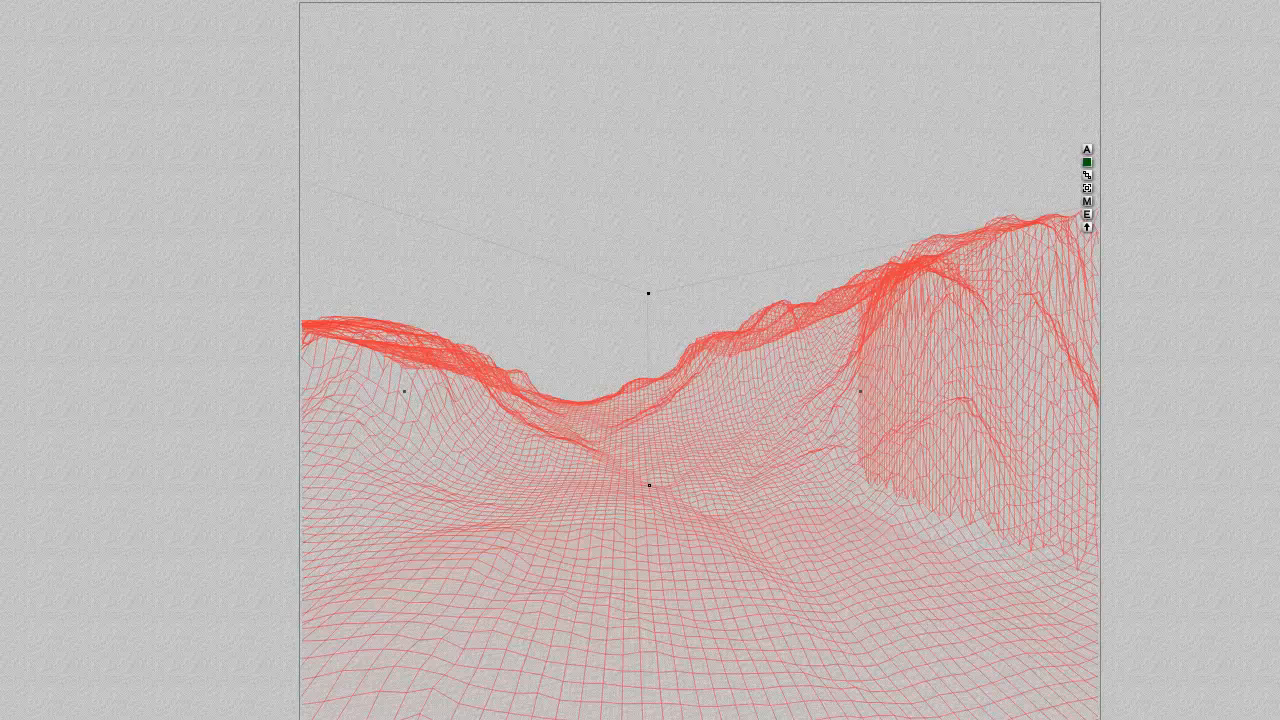
{"action": "key", "text": "ctrl+r"}
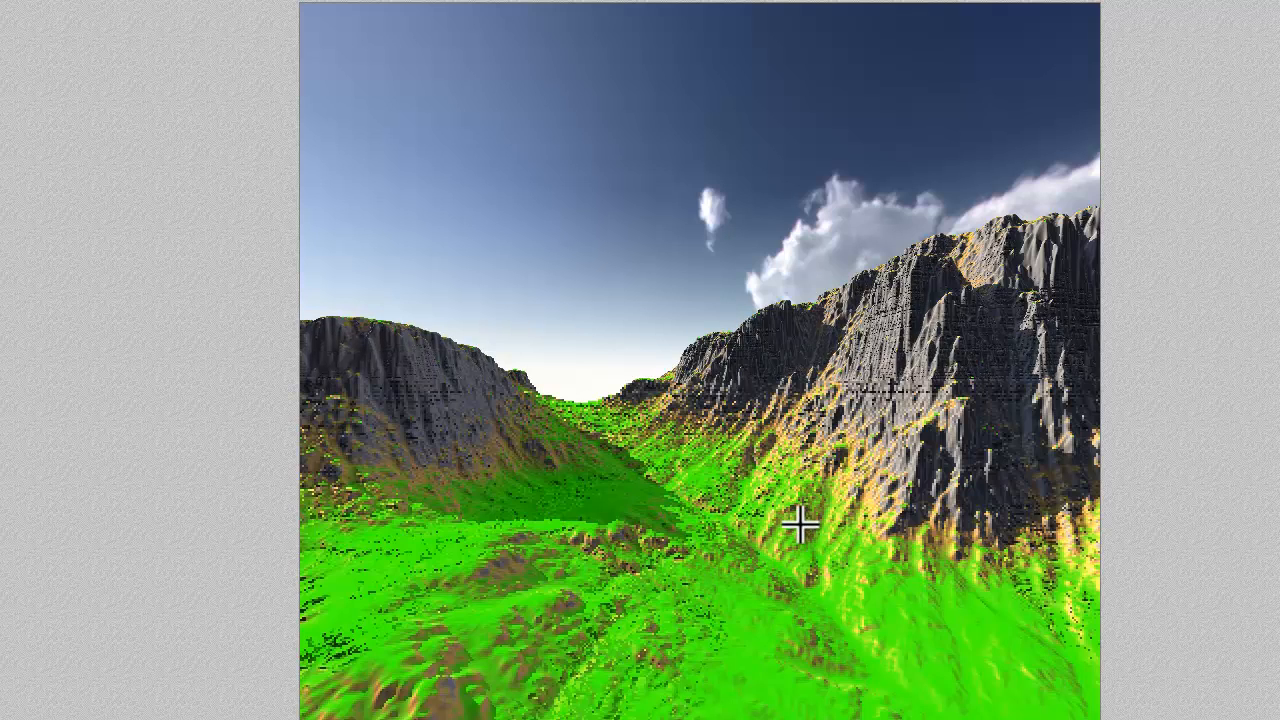
Step: Render selected areas of the cliffs and valley floor to examine how slope distributes the texture colours and bumps
{"action": "left_click_drag", "start_coordinate": [984, 488], "coordinate": [824, 288]}
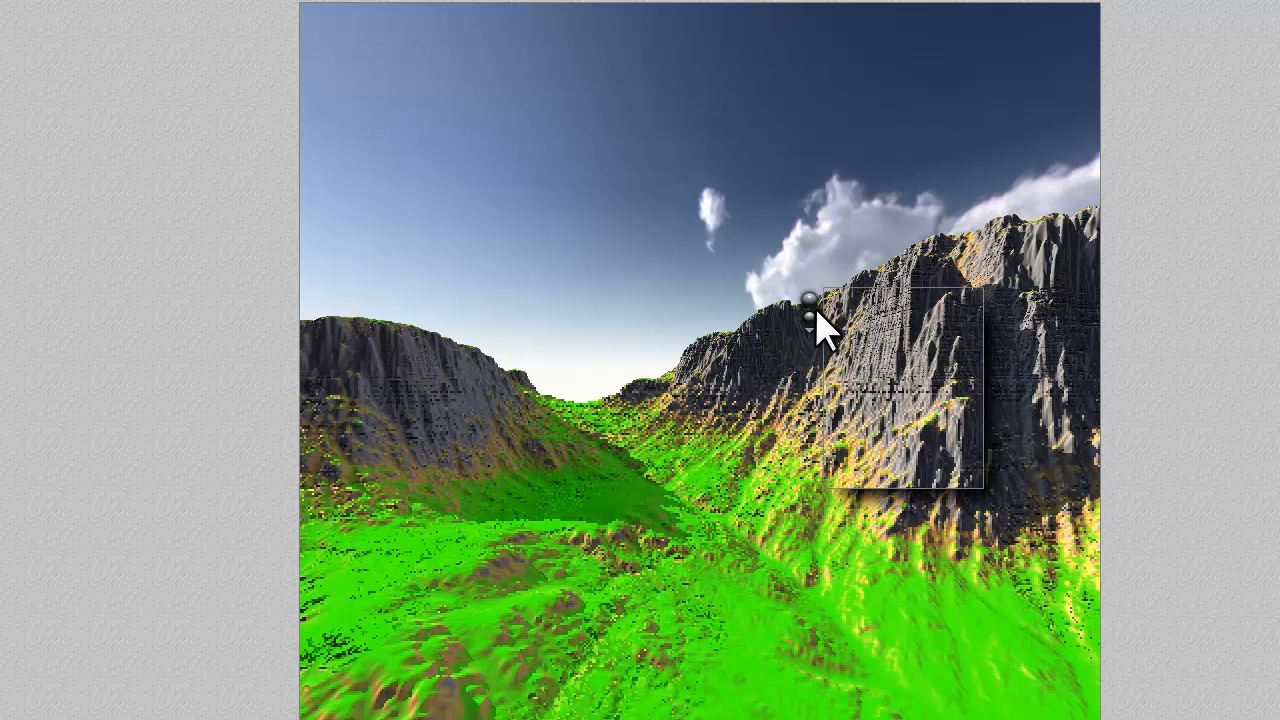
{"action": "left_click", "coordinate": [812, 305]}
{"action": "left_click_drag", "start_coordinate": [1083, 445], "coordinate": [987, 250]}
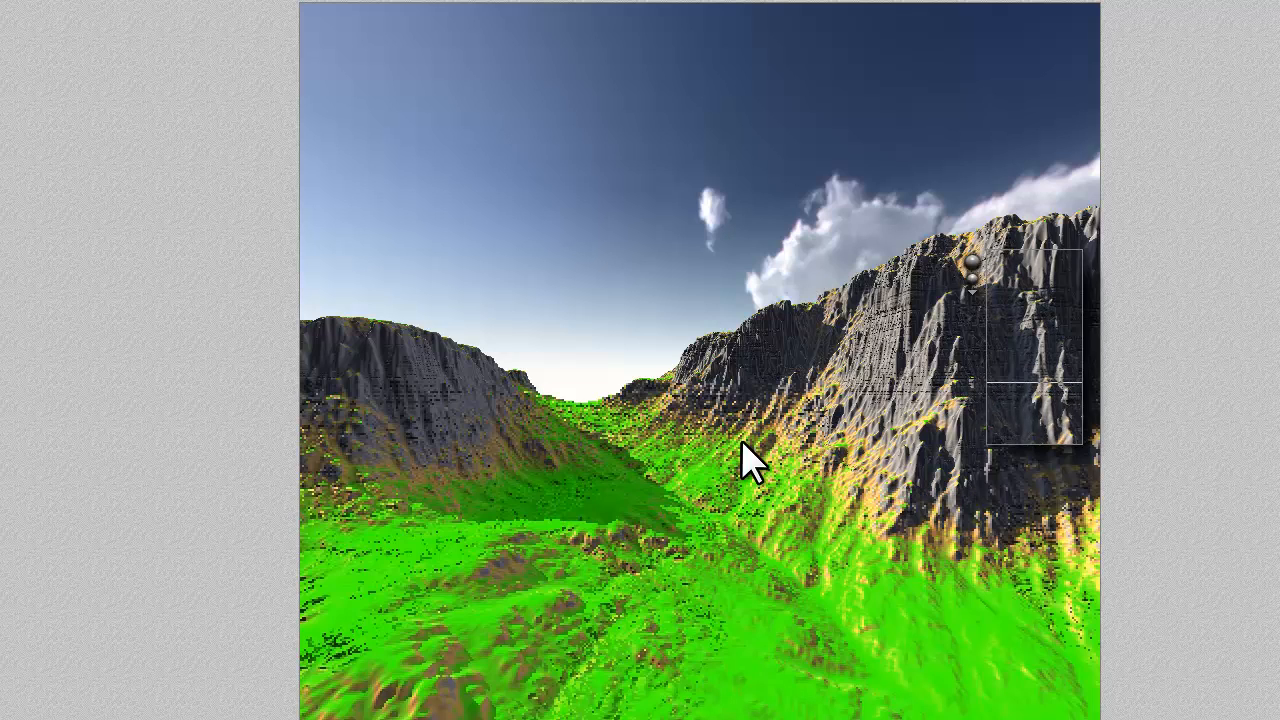
{"action": "left_click_drag", "start_coordinate": [446, 453], "coordinate": [327, 337]}
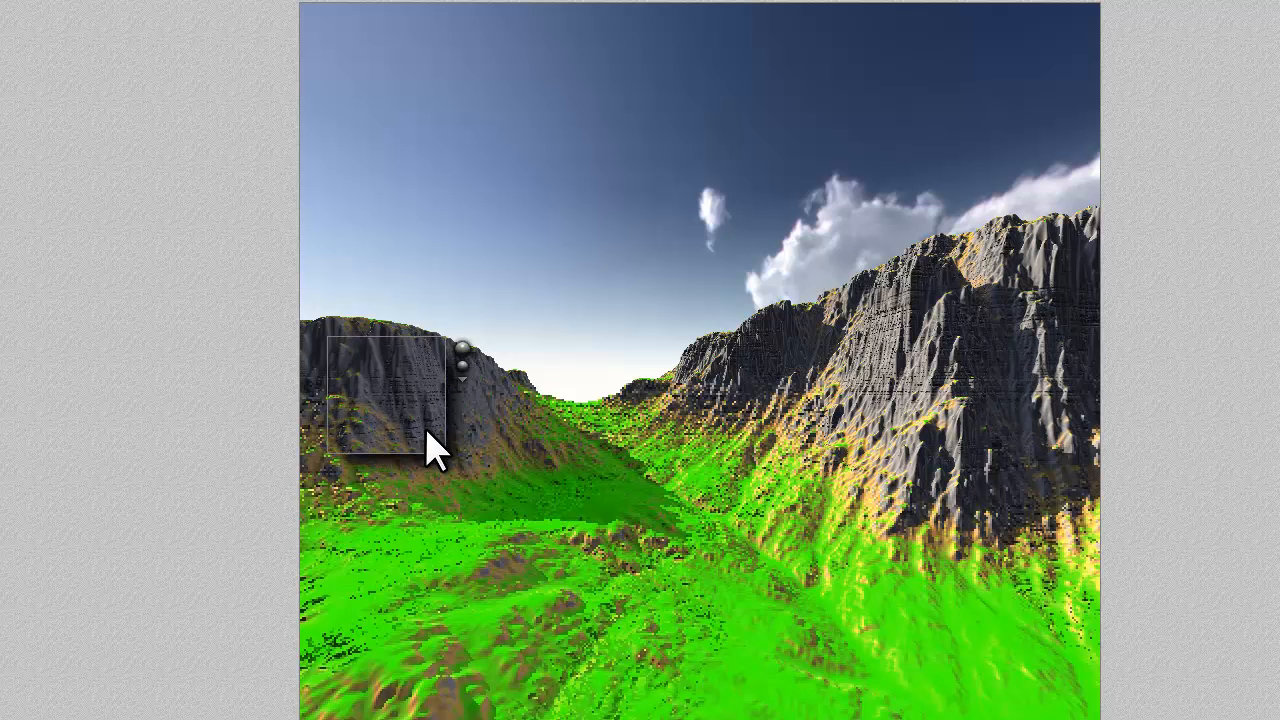
{"action": "left_click_drag", "start_coordinate": [645, 549], "coordinate": [527, 450]}
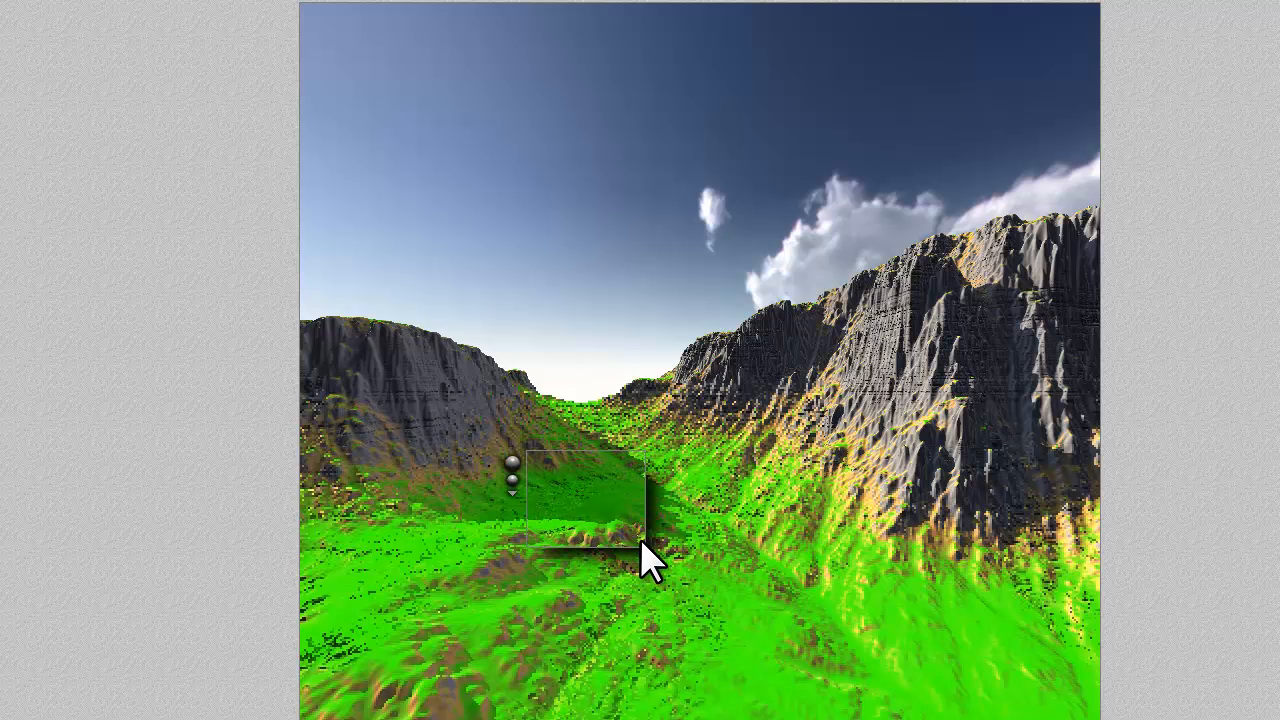
{"action": "left_click_drag", "start_coordinate": [733, 673], "coordinate": [641, 553]}
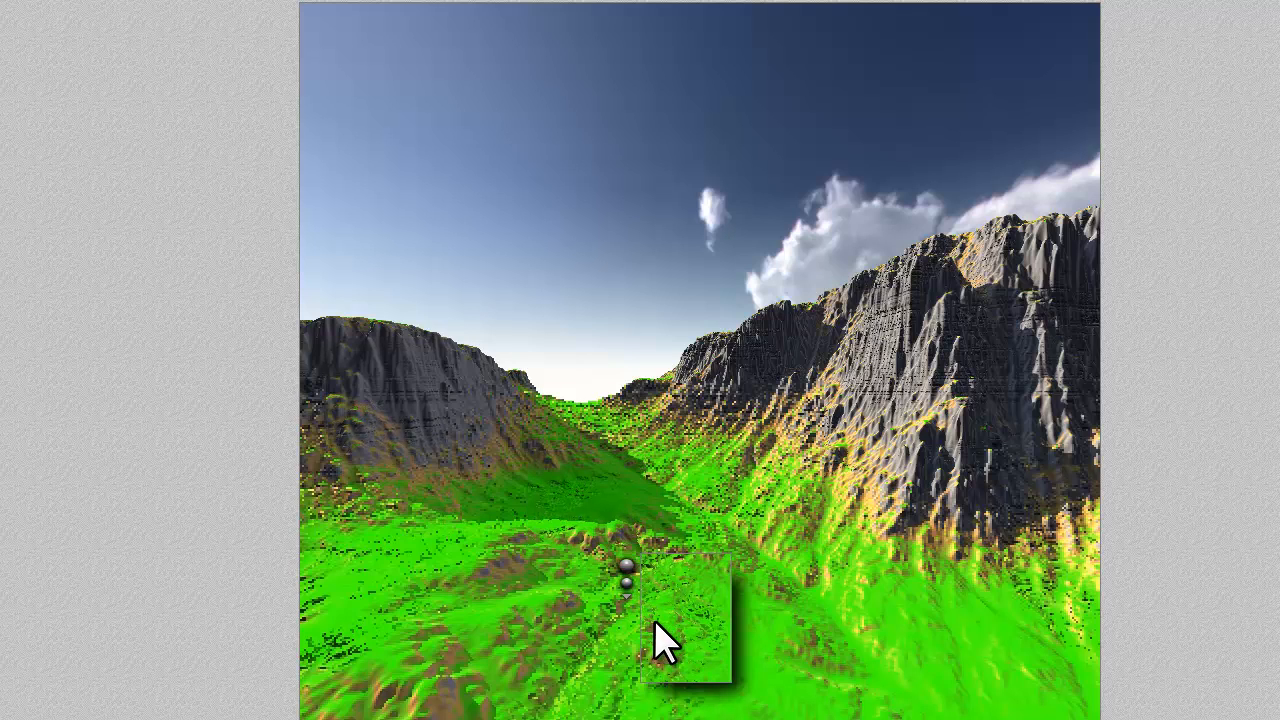
{"action": "key", "text": "Escape"}
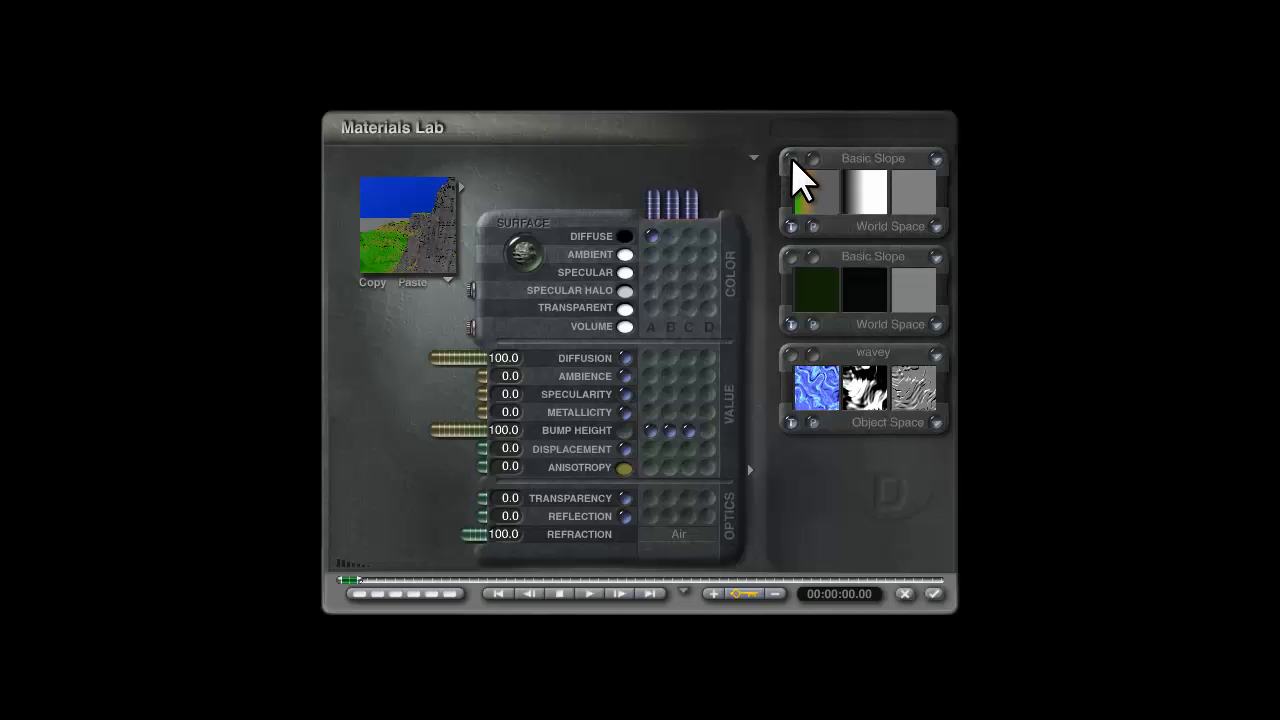
Step: Set texture A's slope filter values to a 7.0507 and b 0.0547, render the terrain and reopen its material
{"action": "left_click", "coordinate": [791, 162]}
{"action": "left_click_drag", "start_coordinate": [396, 519], "coordinate": [482, 521]}
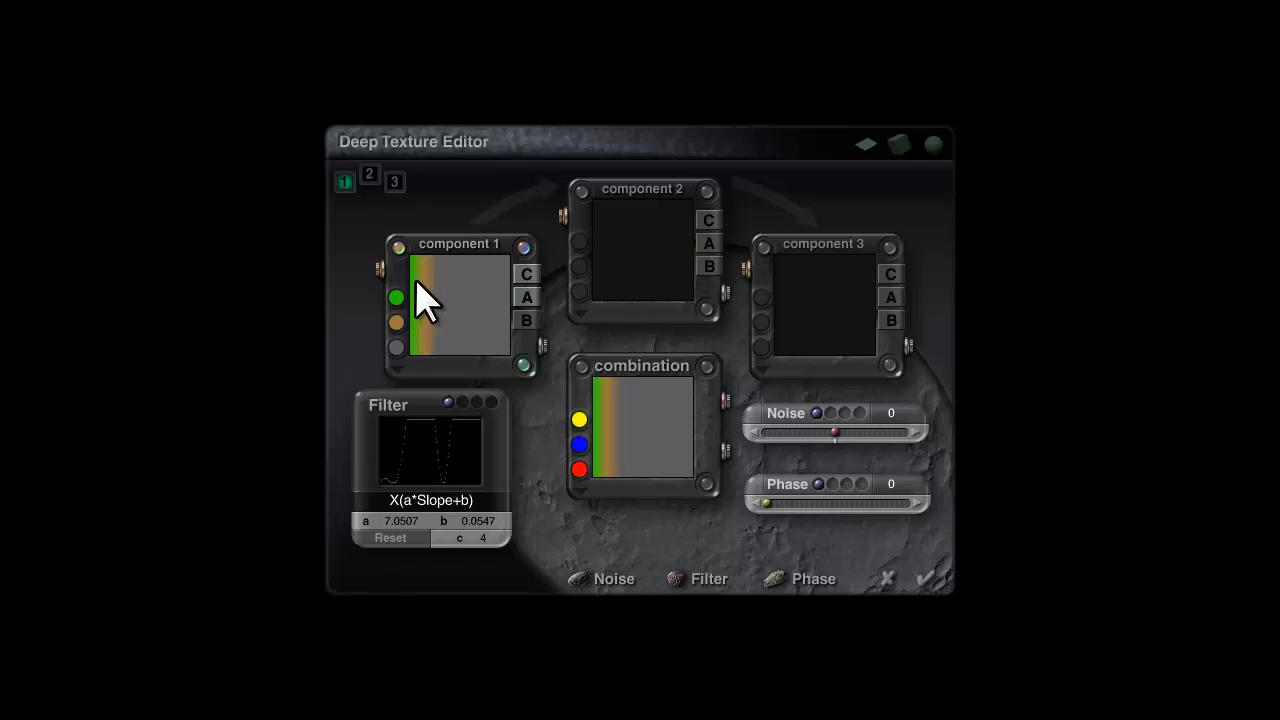
{"action": "left_click", "coordinate": [926, 578]}
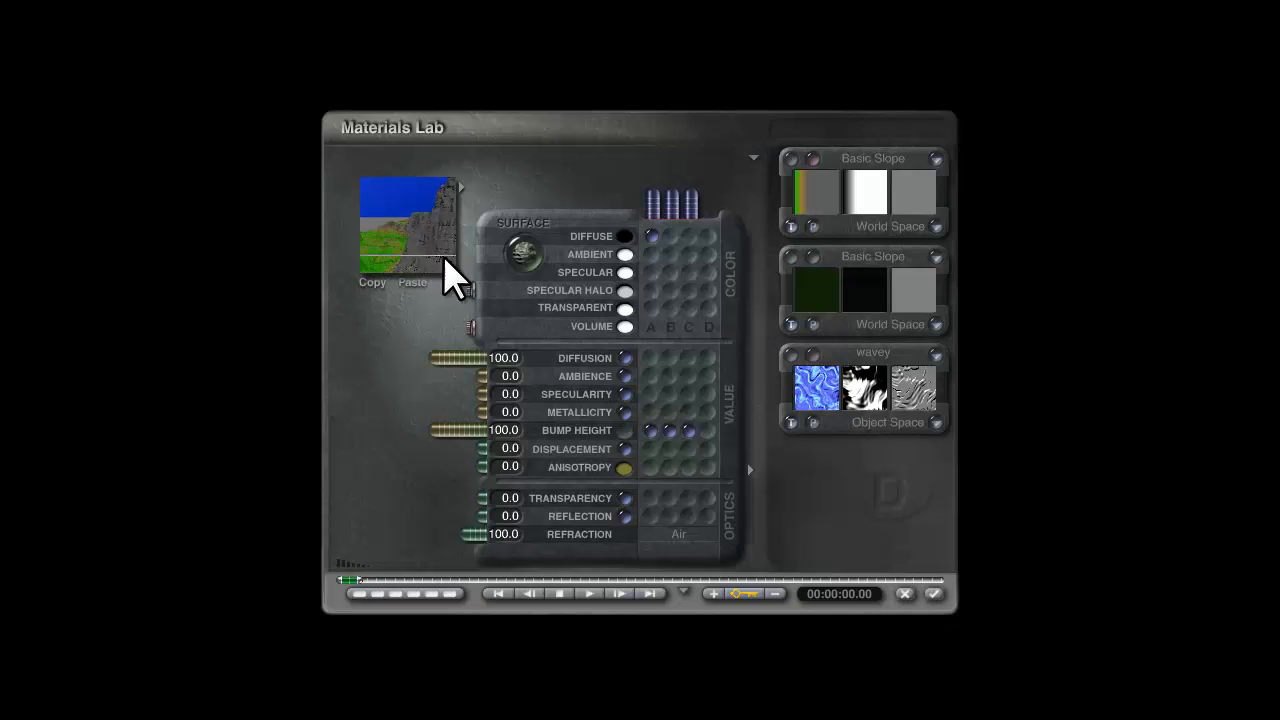
{"action": "left_click", "coordinate": [934, 594]}
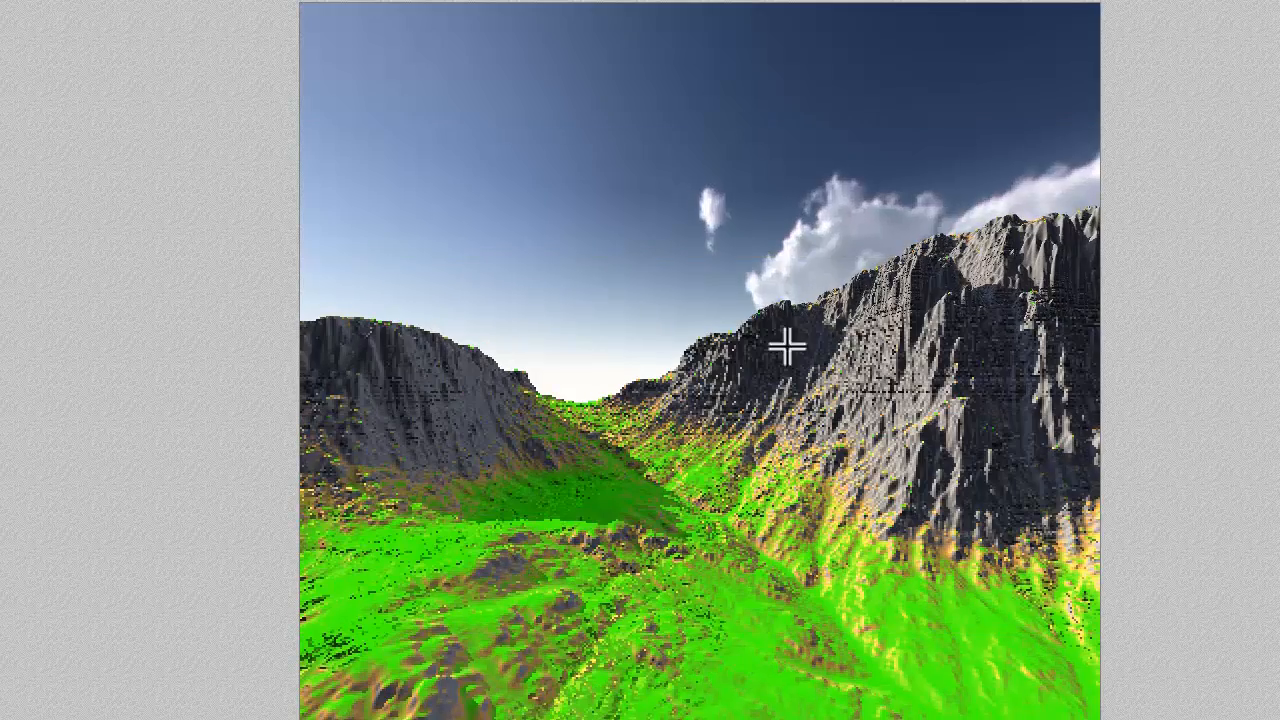
{"action": "key", "text": "Escape"}
{"action": "left_click", "coordinate": [1087, 200]}
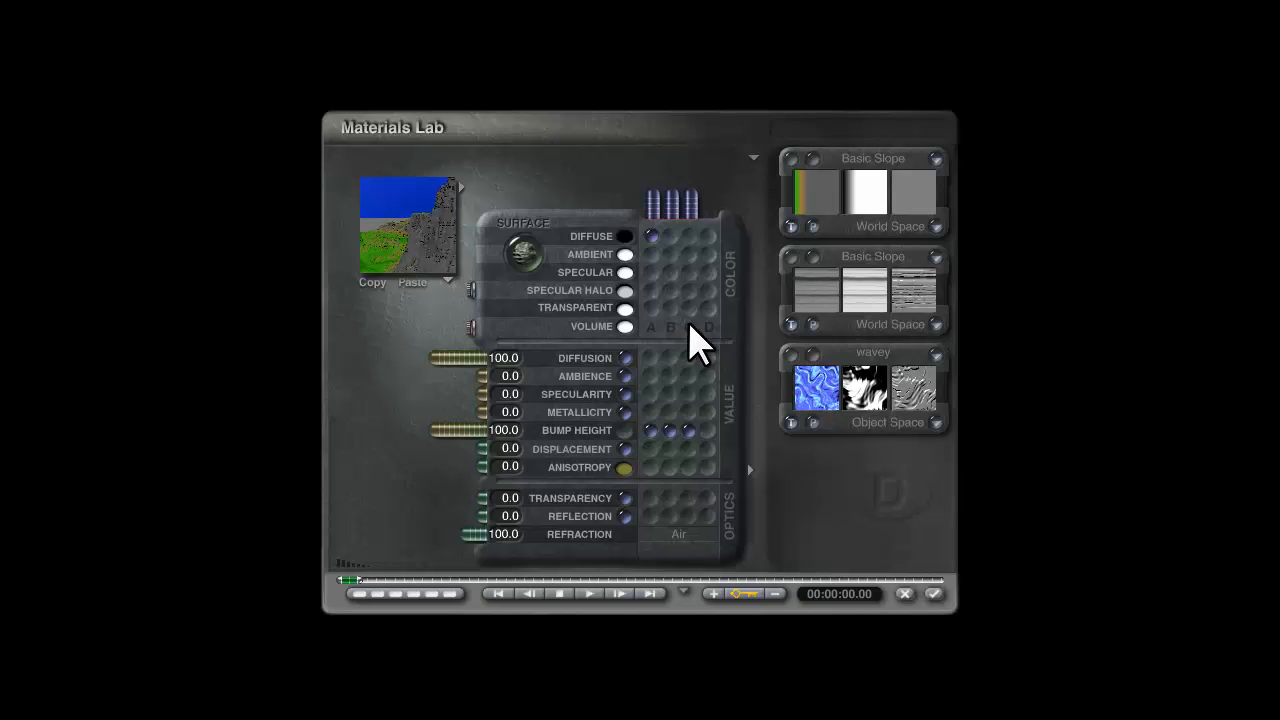
Step: Check texture A's slope component unchanged, then load the Basic Slope preset as texture C
{"action": "left_click", "coordinate": [811, 160]}
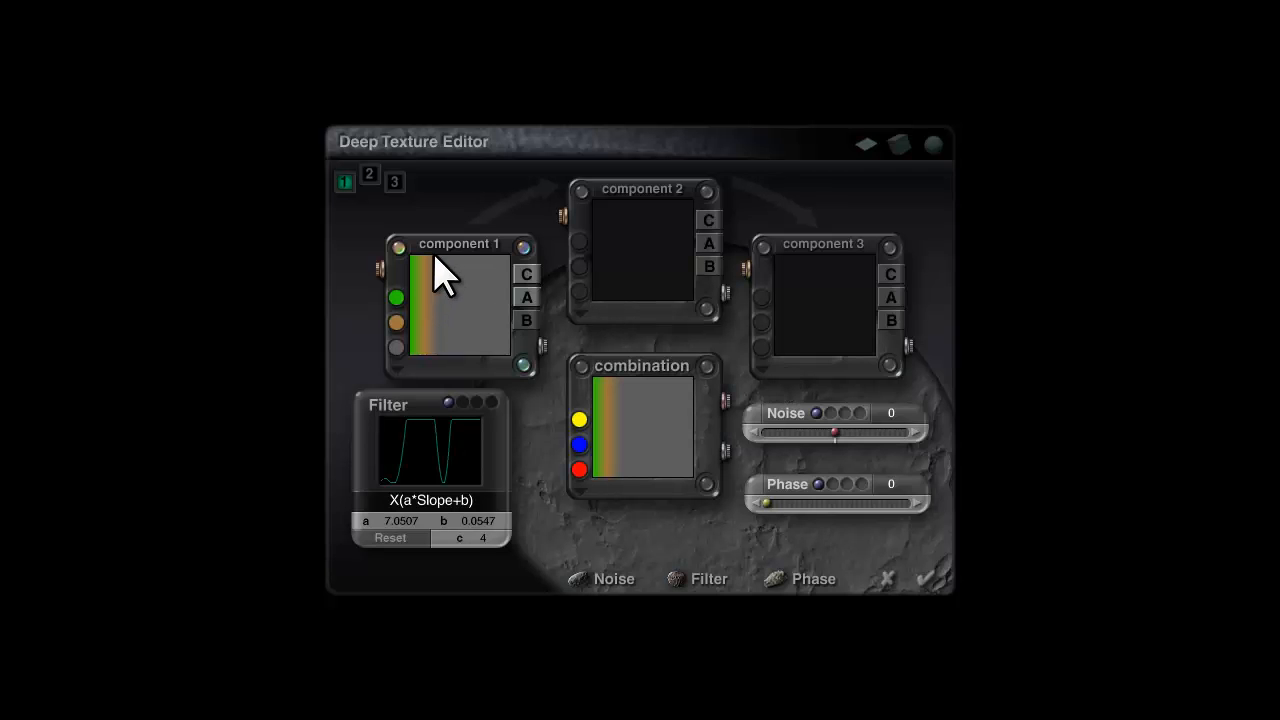
{"action": "left_click", "coordinate": [930, 580]}
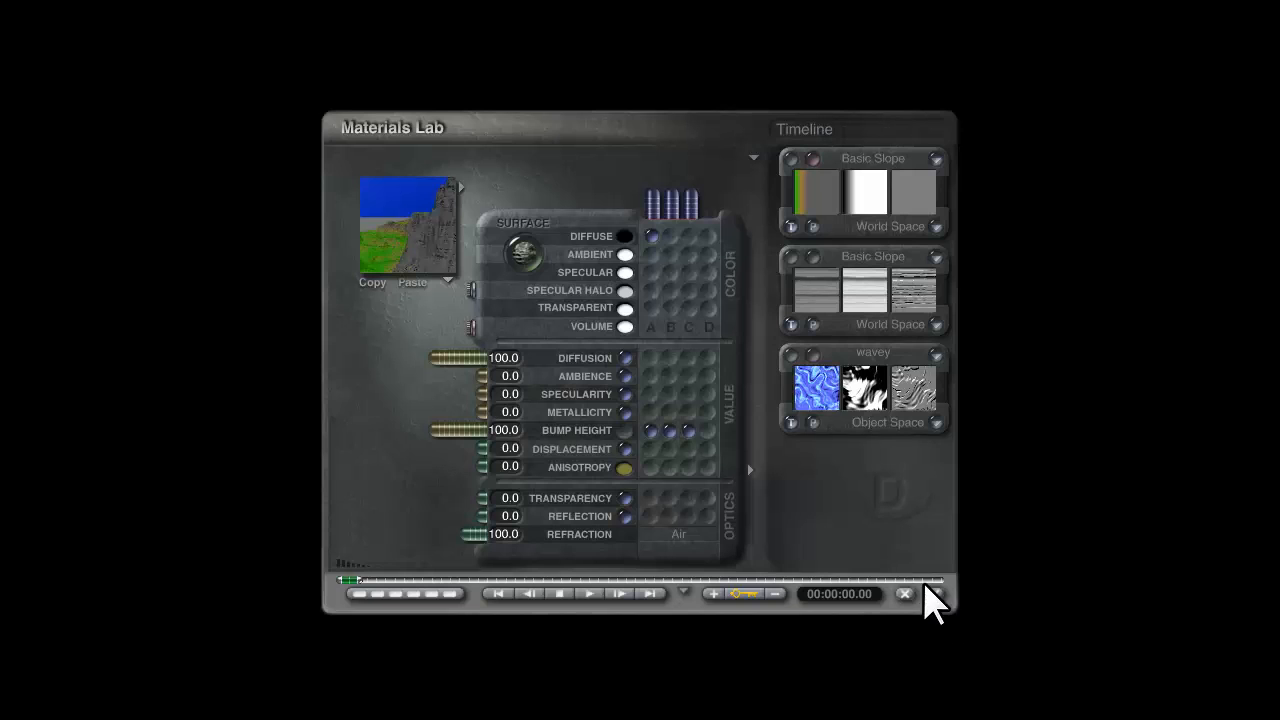
{"action": "left_click", "coordinate": [871, 355]}
{"action": "left_click", "coordinate": [611, 411]}
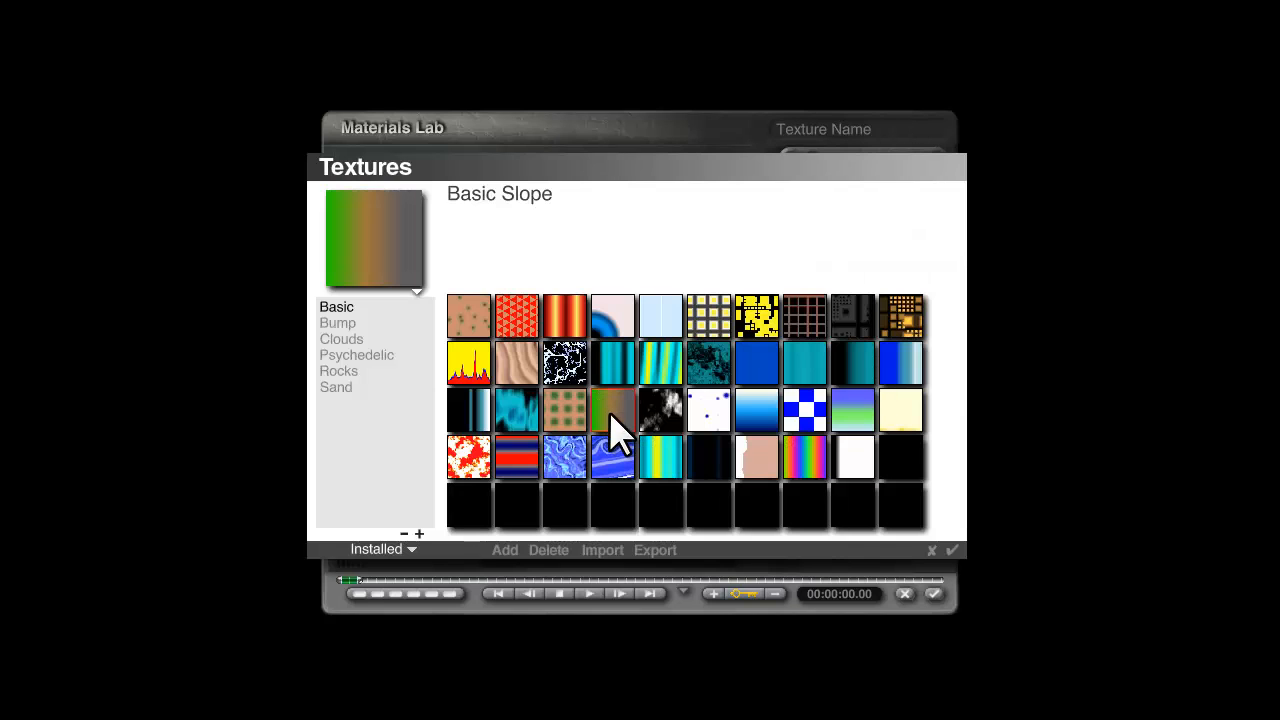
{"action": "left_click", "coordinate": [952, 551]}
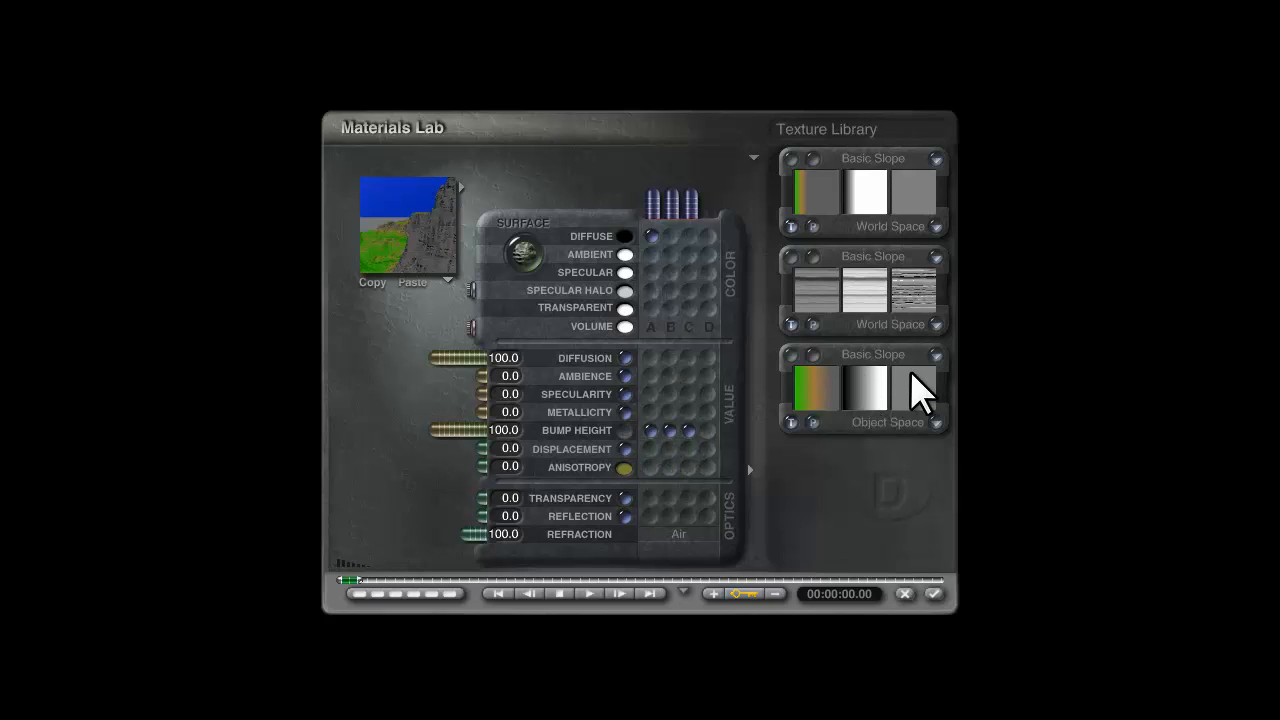
Step: Turn off the colour output of texture C's component 1, apply the material and render the terrain
{"action": "left_click", "coordinate": [842, 380]}
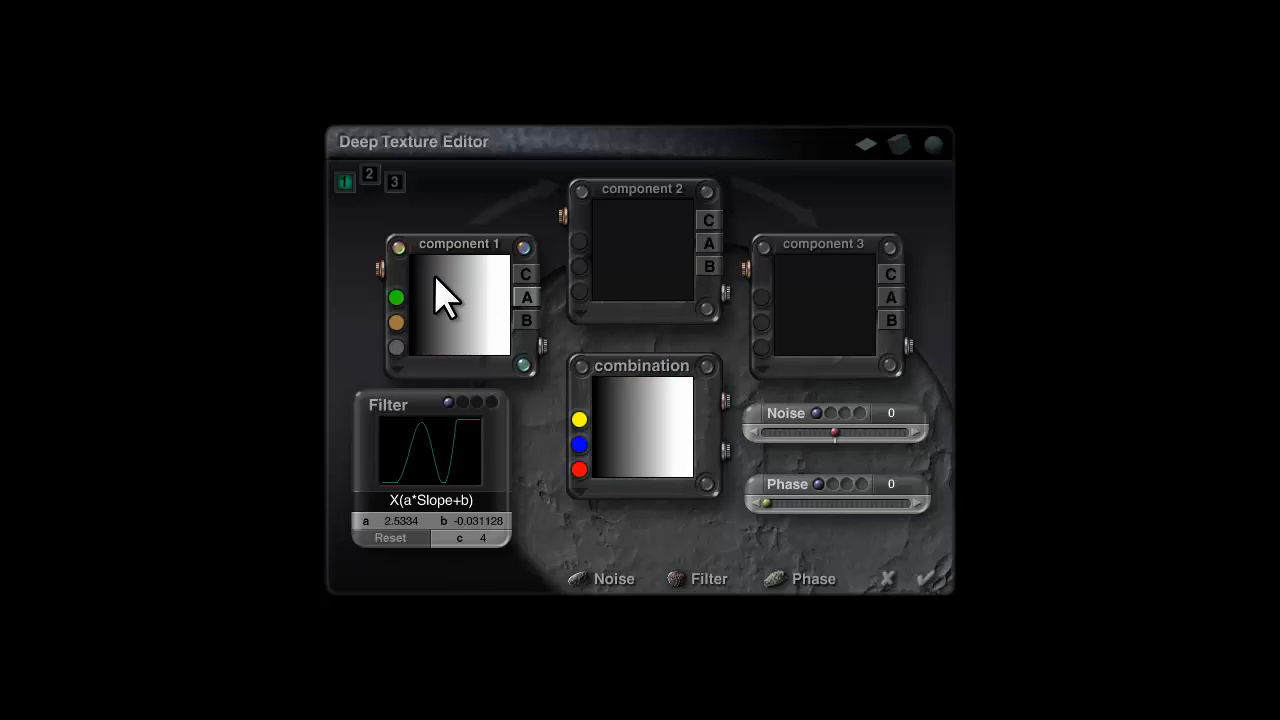
{"action": "left_click", "coordinate": [934, 580]}
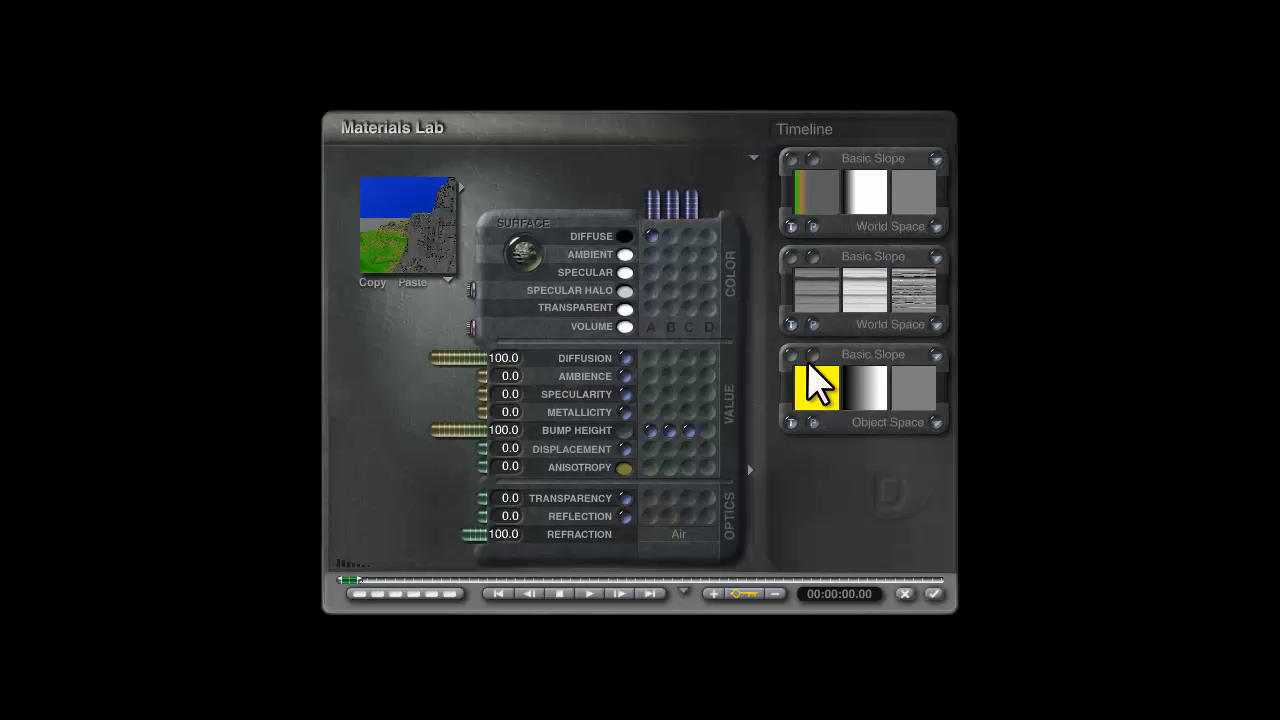
{"action": "left_click", "coordinate": [937, 595]}
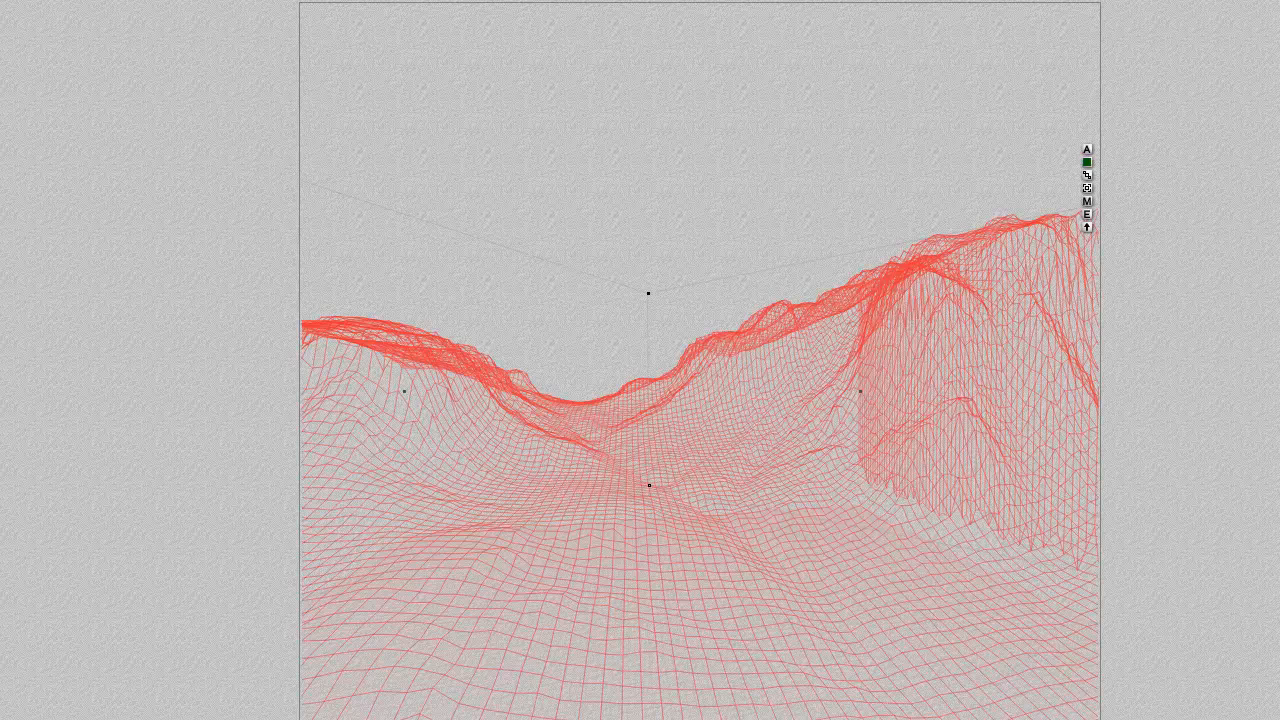
{"action": "left_click", "coordinate": [2, 300]}
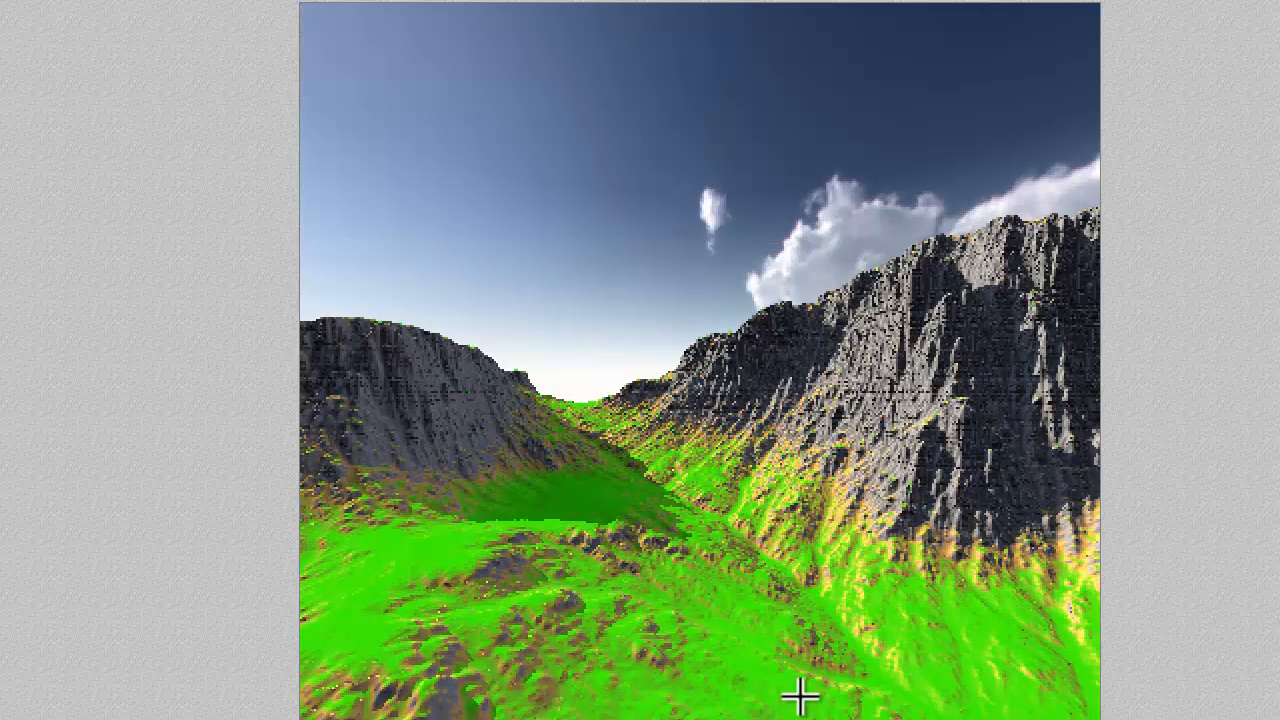
{"action": "key", "text": "Escape"}
Step: Reopen texture A's component 1 and set its first colour to dark green with H 77, L 17 and S 255
{"action": "left_click", "coordinate": [1086, 199]}
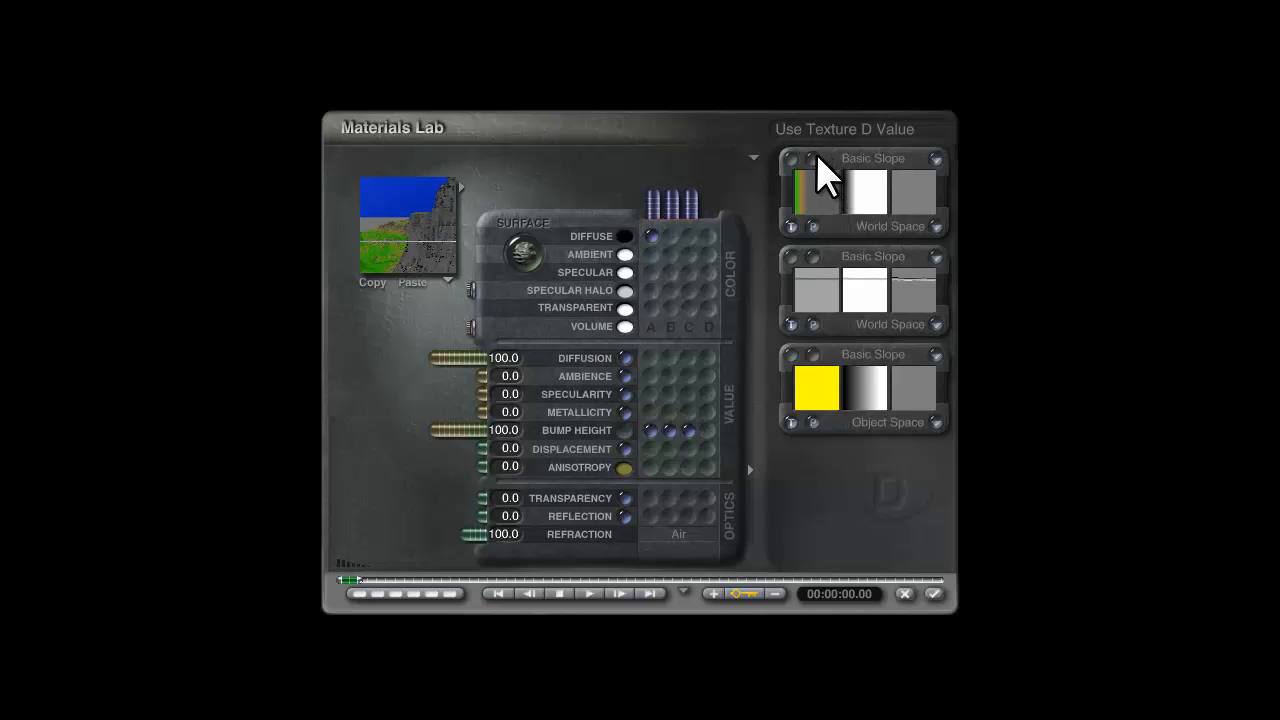
{"action": "left_click", "coordinate": [815, 157]}
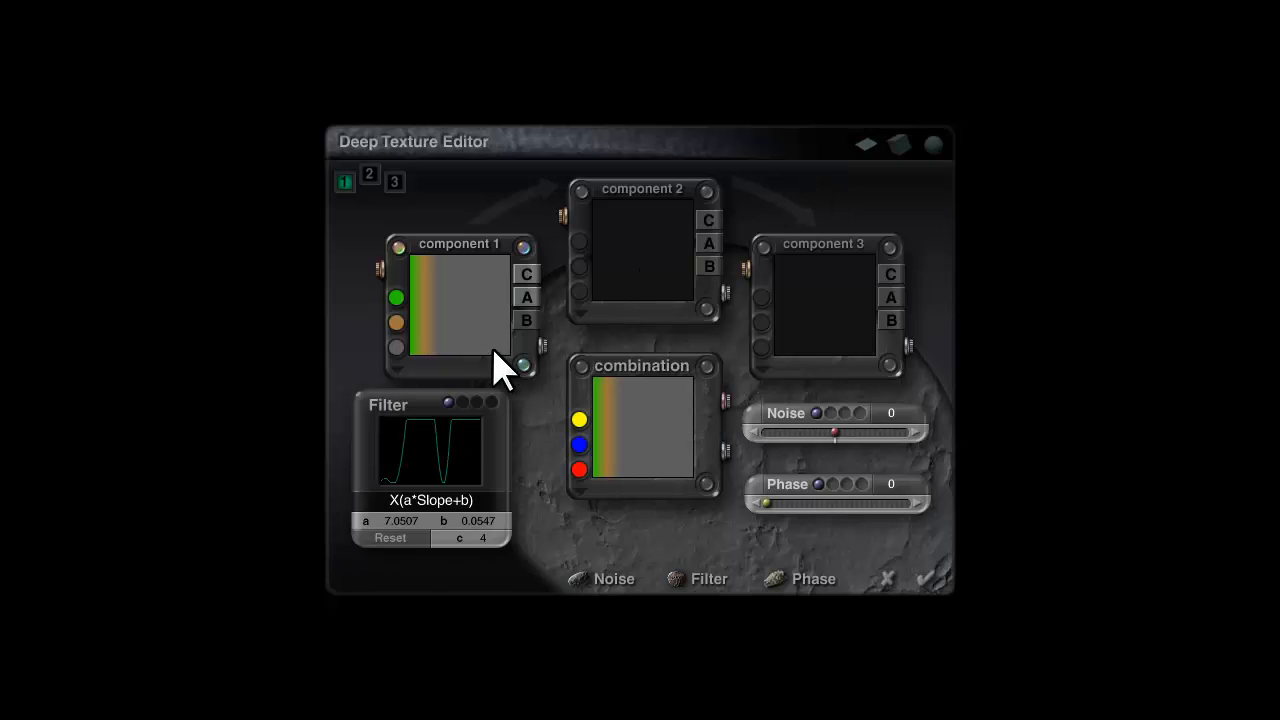
{"action": "left_click", "coordinate": [396, 298]}
{"action": "left_click_drag", "start_coordinate": [618, 362], "coordinate": [548, 362]}
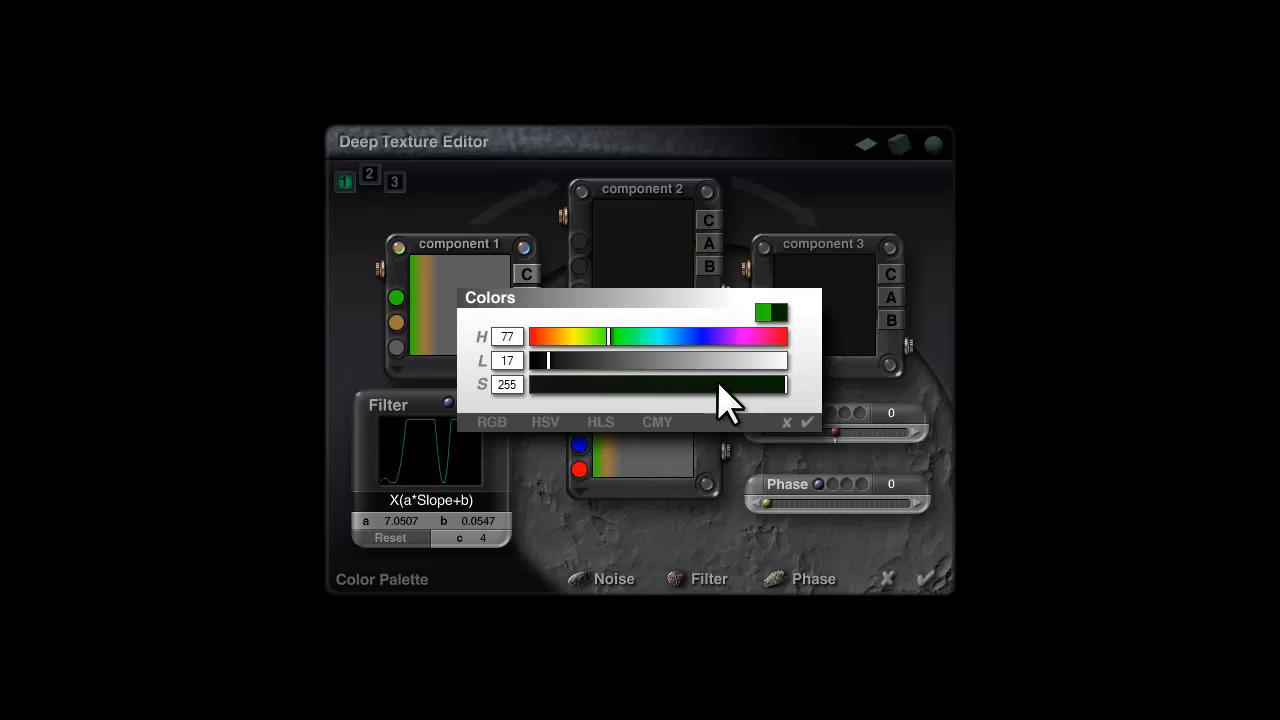
{"action": "left_click", "coordinate": [807, 423]}
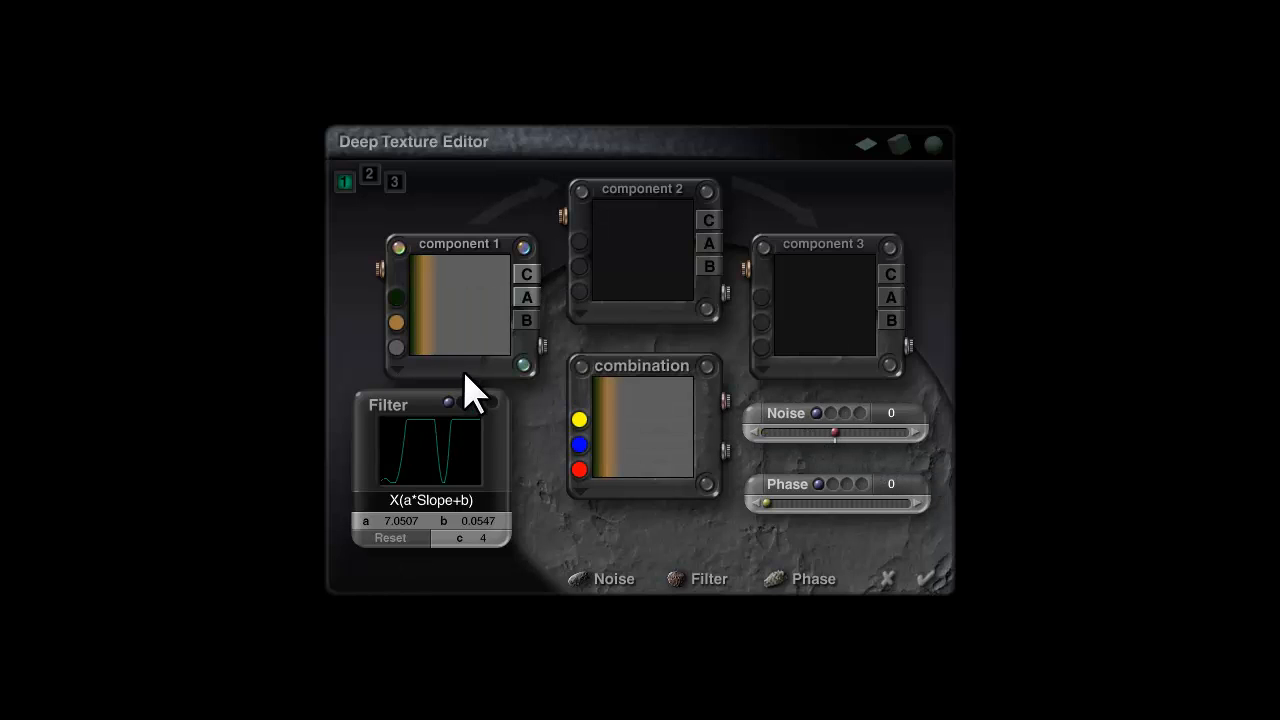
Step: Change the second colour of texture A's component 1 to a dark olive green
{"action": "left_click", "coordinate": [396, 322]}
{"action": "left_click_drag", "start_coordinate": [575, 338], "coordinate": [566, 366]}
{"action": "left_click", "coordinate": [674, 386]}
{"action": "left_click", "coordinate": [739, 385]}
{"action": "left_click", "coordinate": [807, 422]}
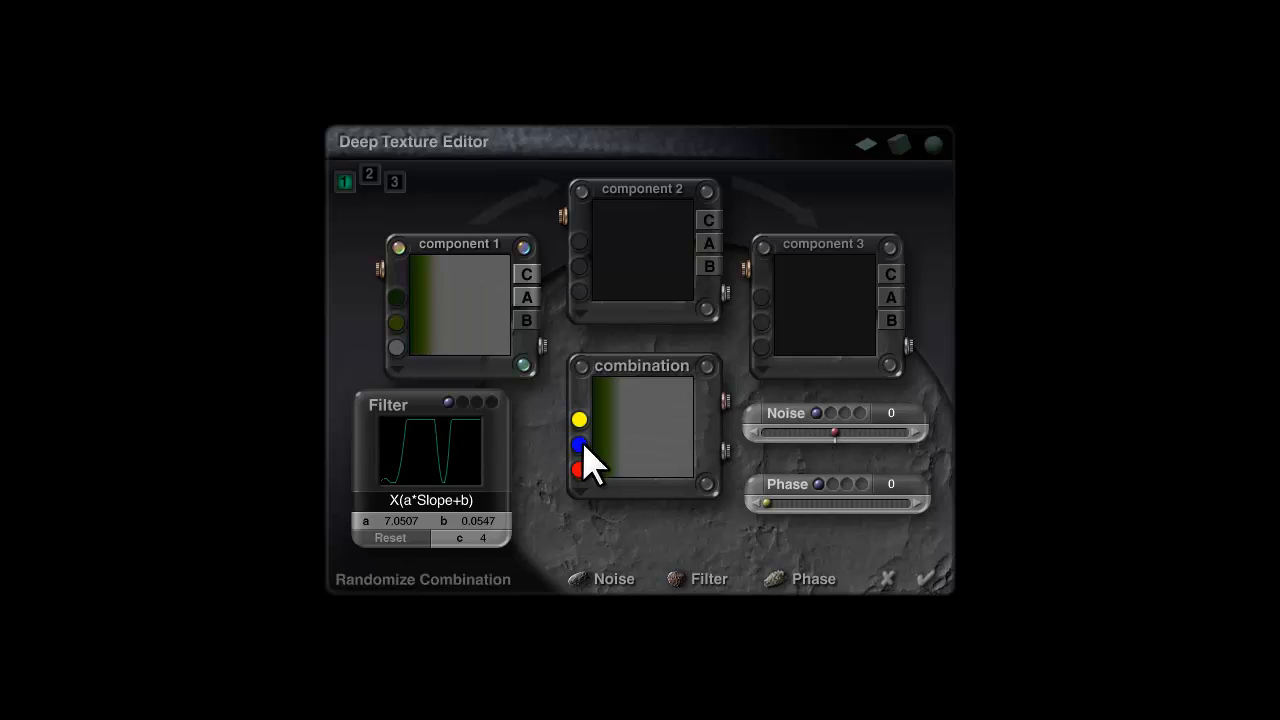
Step: Set the third colour of texture A's component 1 to light grey with H 0, L 165 and S 0
{"action": "left_click", "coordinate": [400, 348]}
{"action": "left_click", "coordinate": [660, 361]}
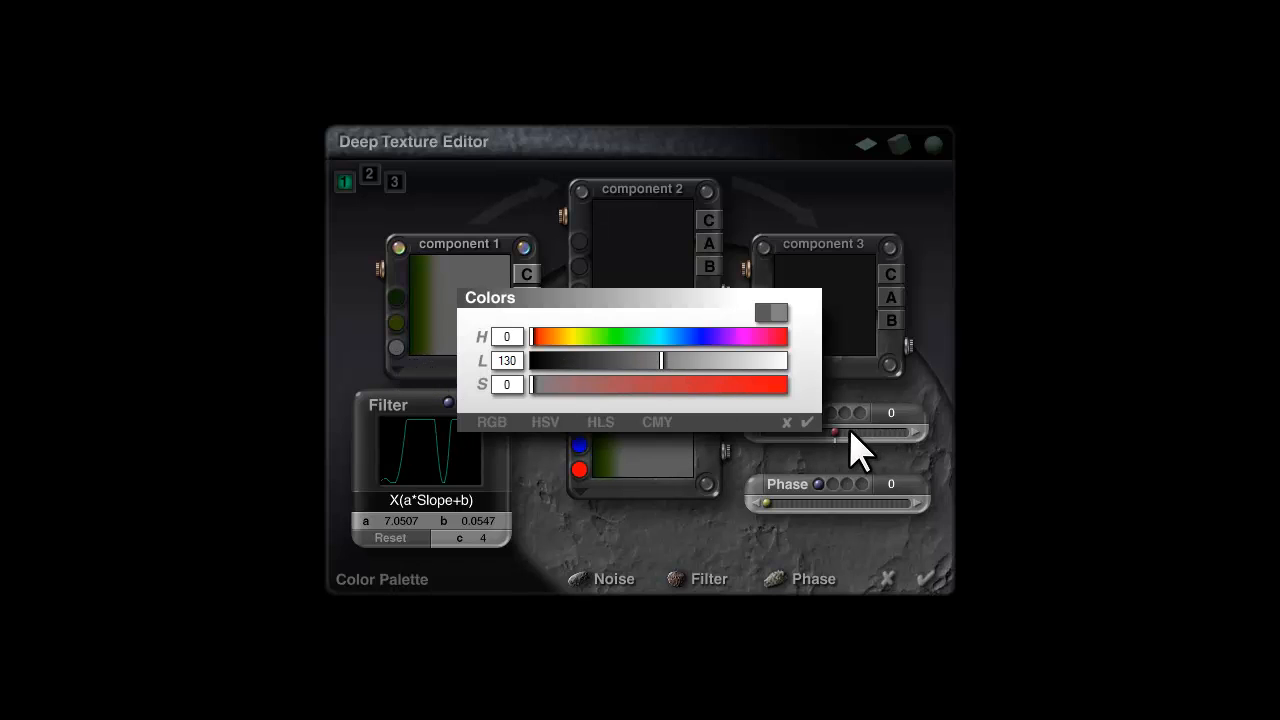
{"action": "left_click", "coordinate": [695, 361]}
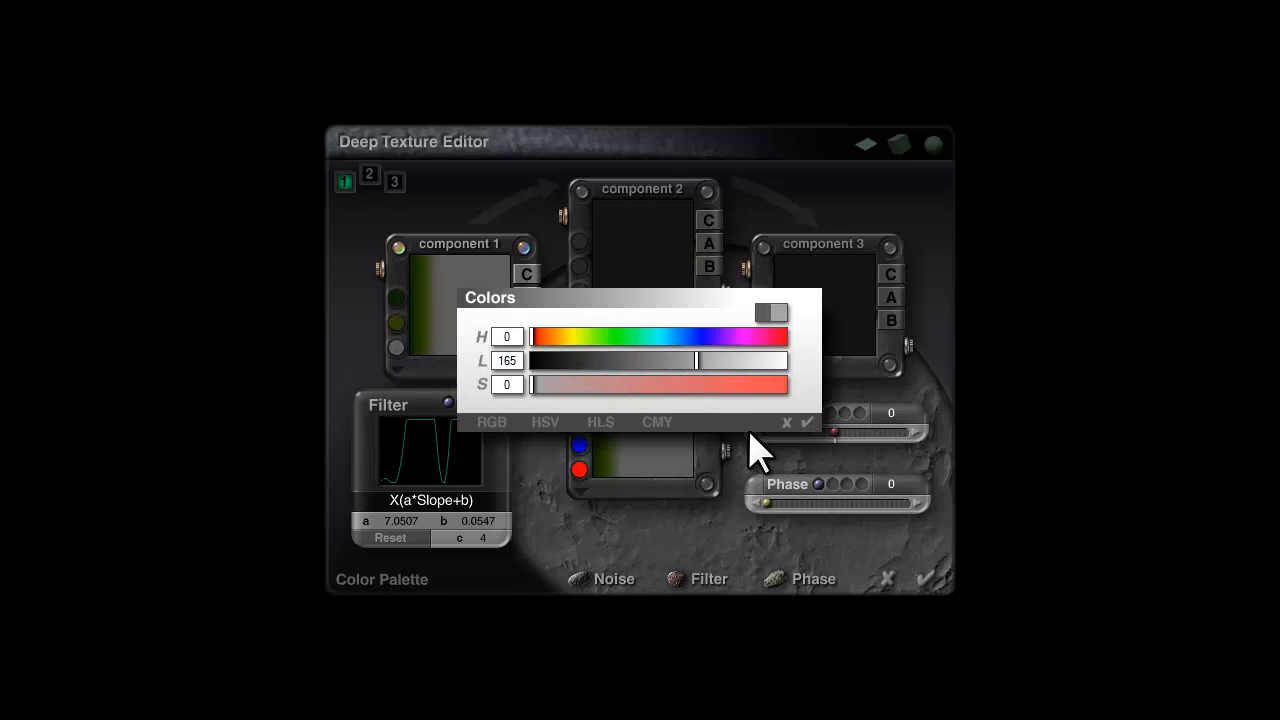
{"action": "left_click", "coordinate": [807, 422]}
Step: Apply the recoloured material, render the terrain and render selected areas of the valley floor and lower slopes to examine the blending
{"action": "left_click", "coordinate": [925, 580]}
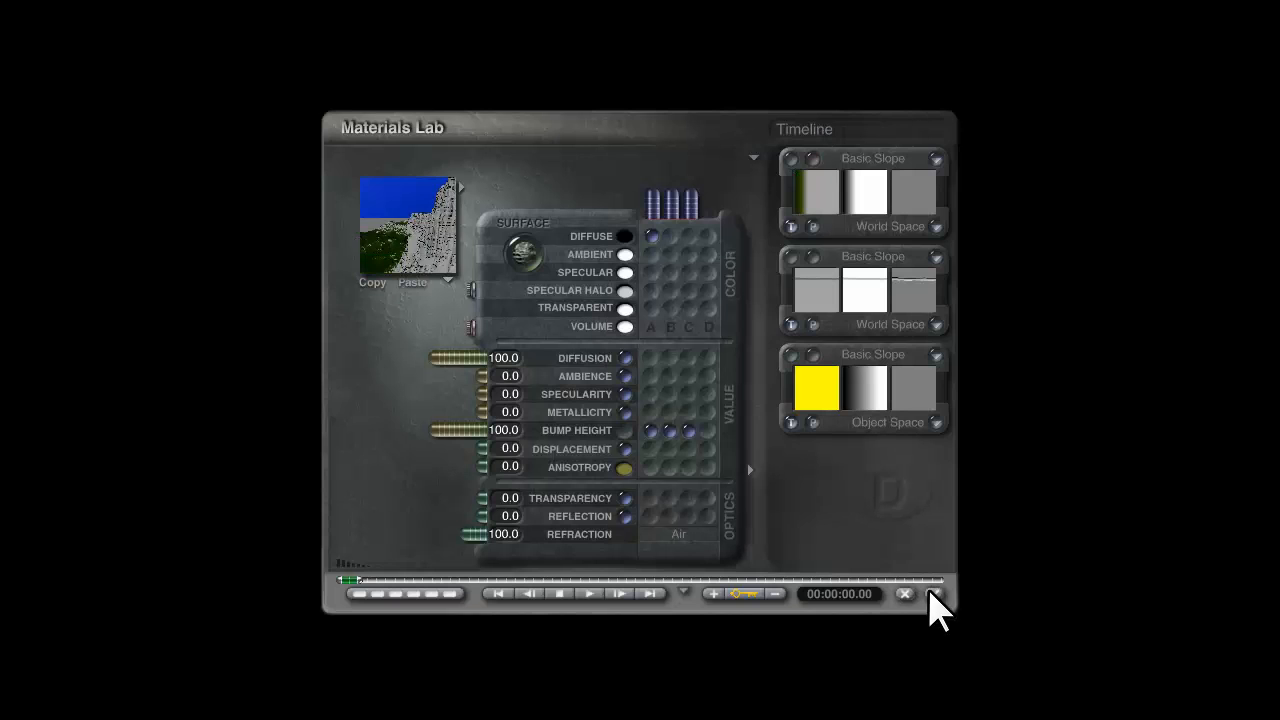
{"action": "left_click", "coordinate": [929, 606]}
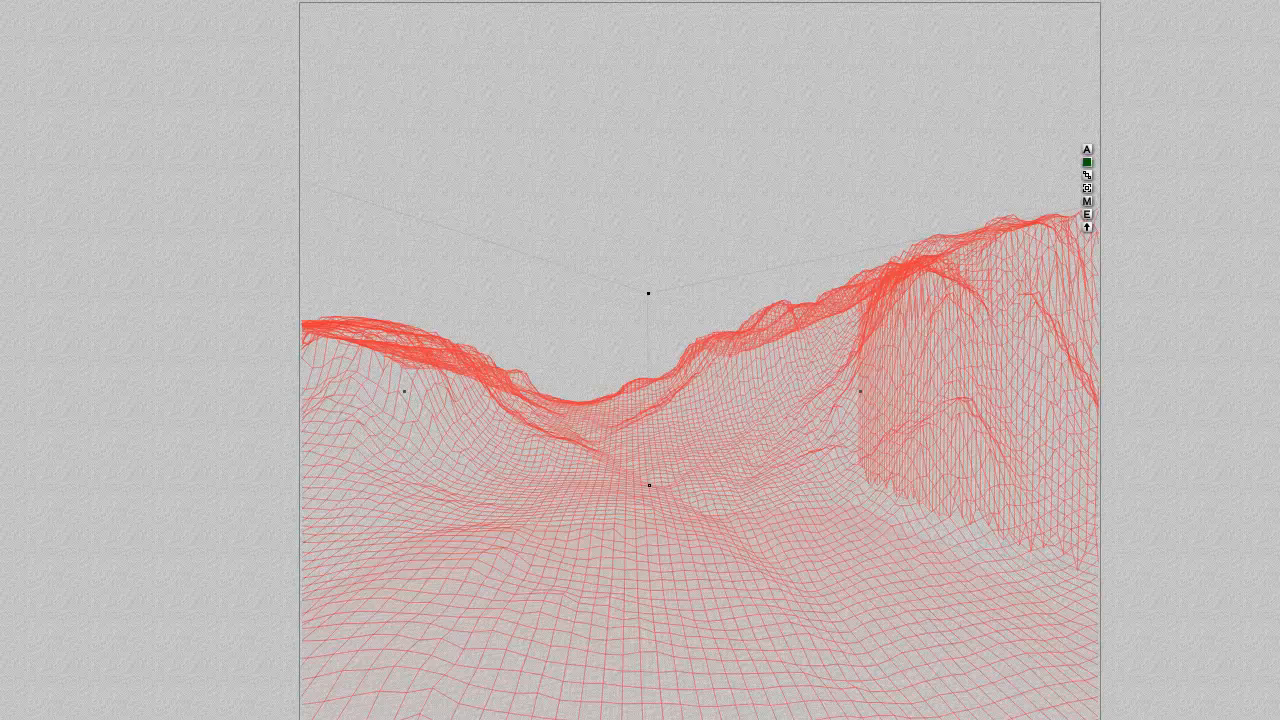
{"action": "key", "text": "ctrl+r"}
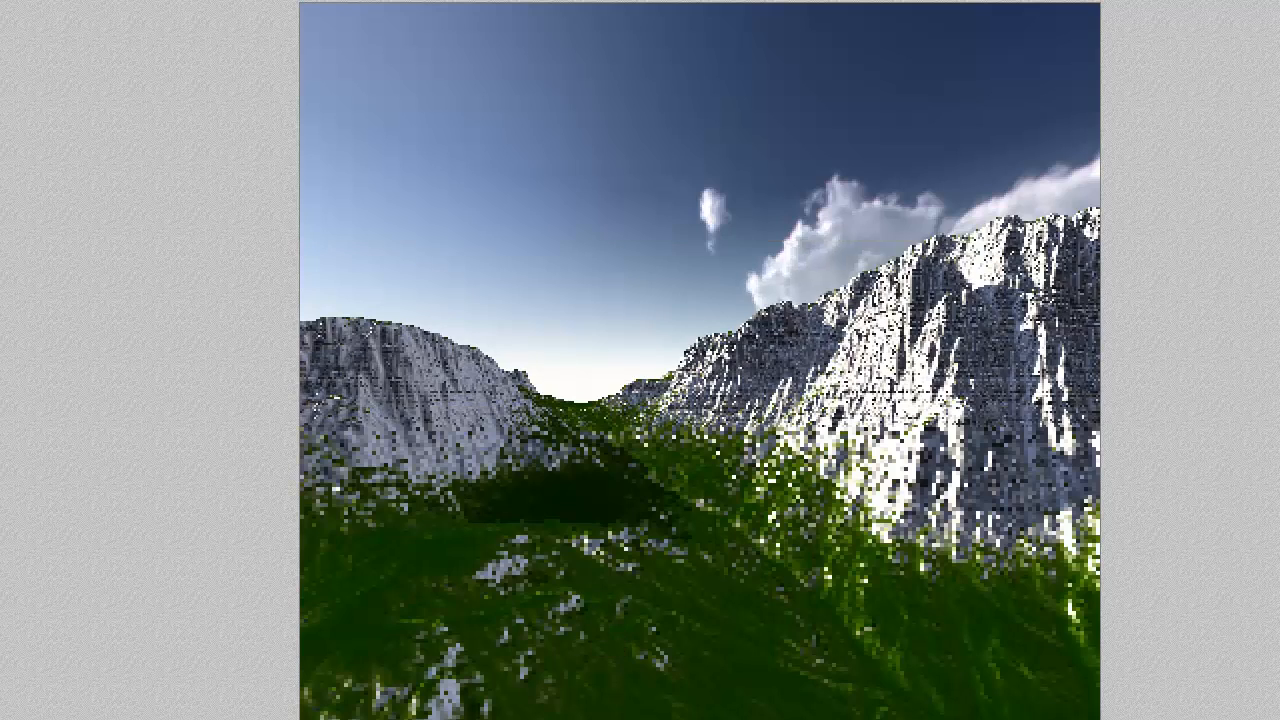
{"action": "left_click_drag", "start_coordinate": [502, 719], "coordinate": [352, 613]}
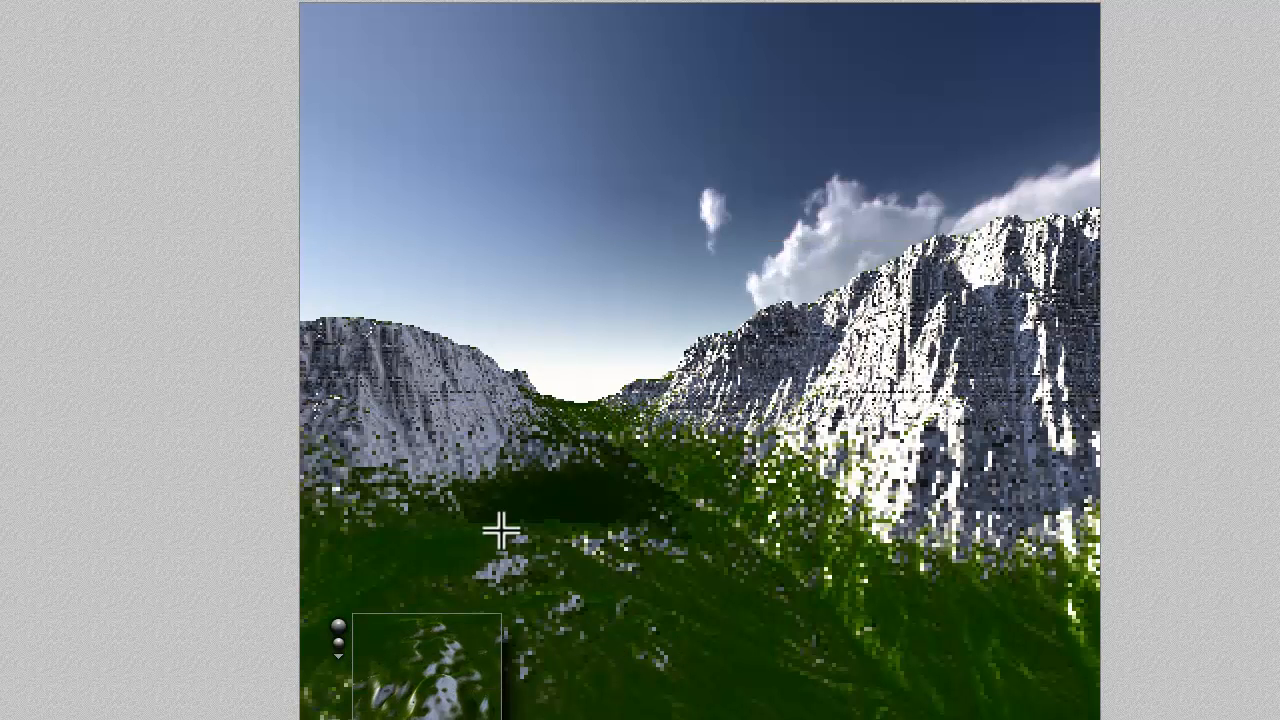
{"action": "left_click_drag", "start_coordinate": [688, 648], "coordinate": [364, 448]}
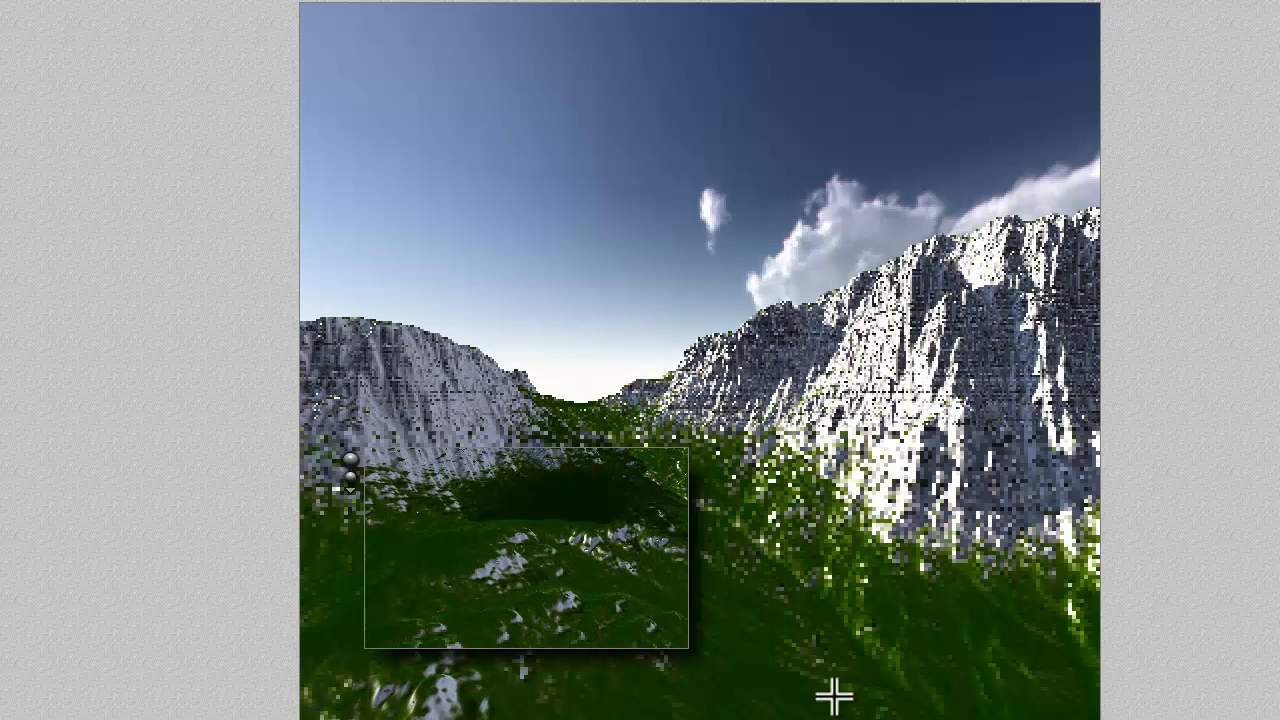
{"action": "left_click_drag", "start_coordinate": [1006, 719], "coordinate": [837, 547]}
{"action": "left_click_drag", "start_coordinate": [751, 662], "coordinate": [564, 457]}
{"action": "key", "text": "Escape"}
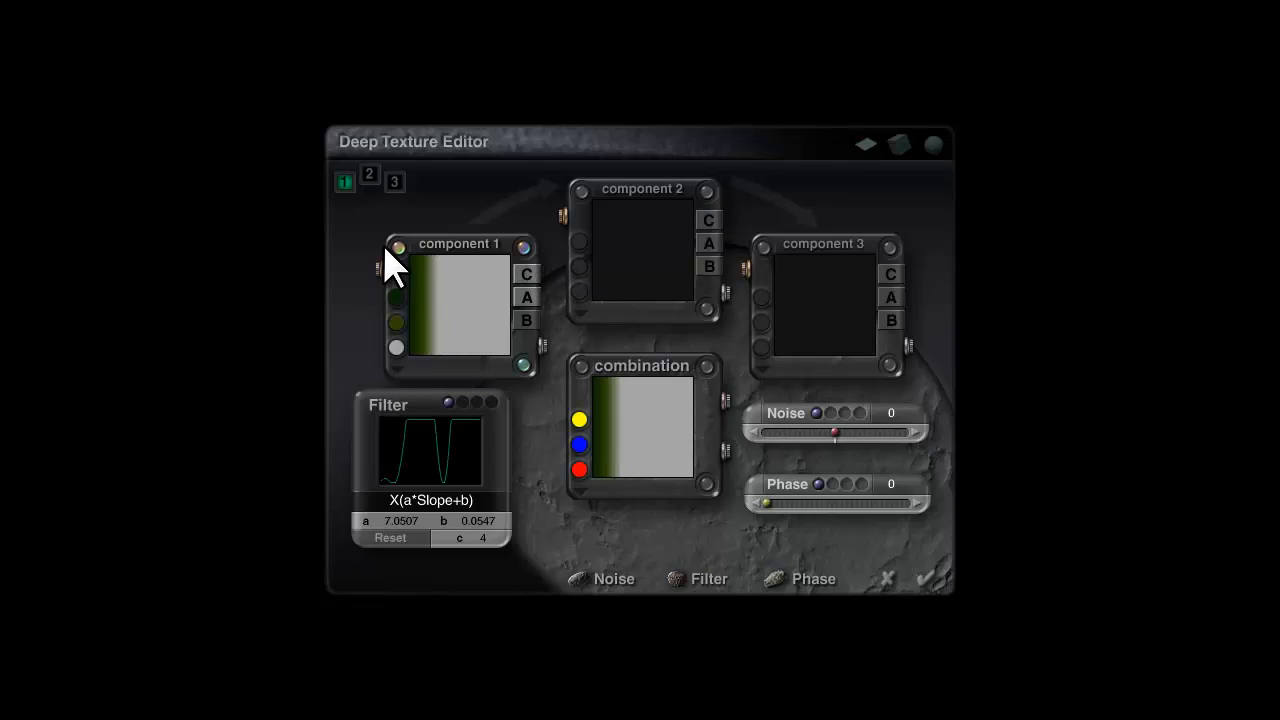
Step: Give texture A's component 1 a 3D Voronoi DistSq1 noise in Standard mode with 4 octaves
{"action": "left_click", "coordinate": [757, 423]}
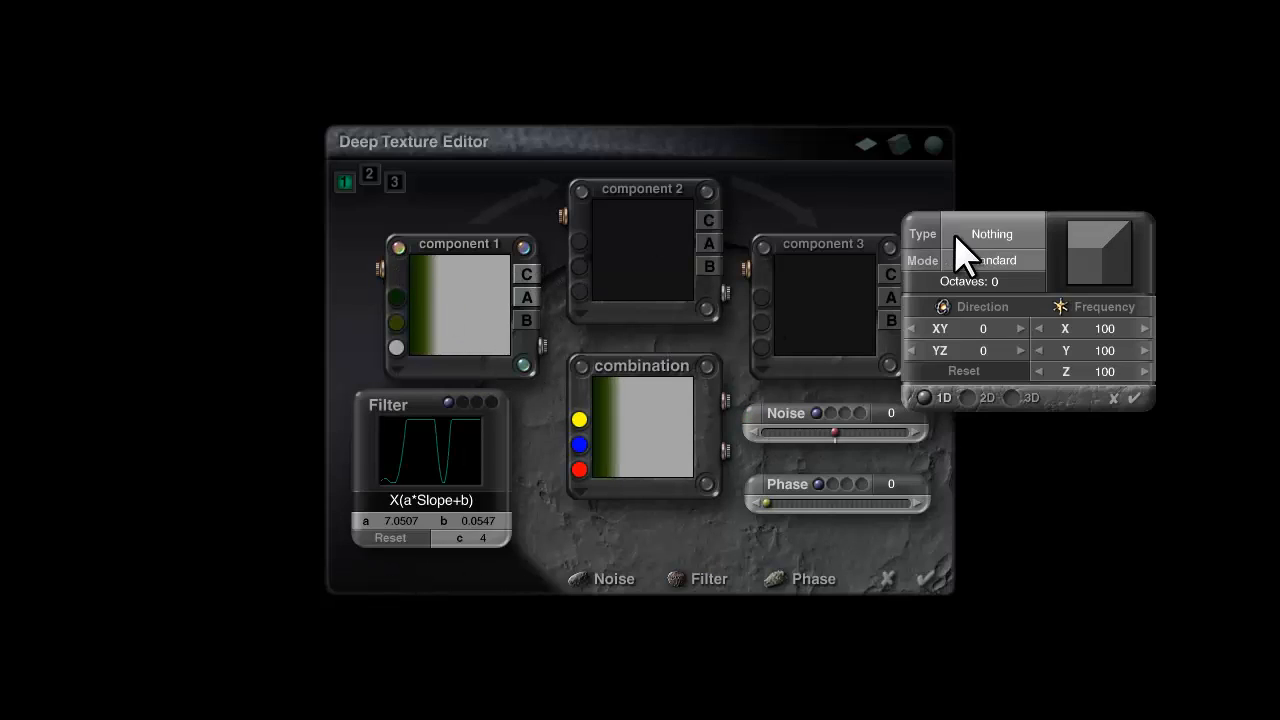
{"action": "left_click", "coordinate": [1006, 236]}
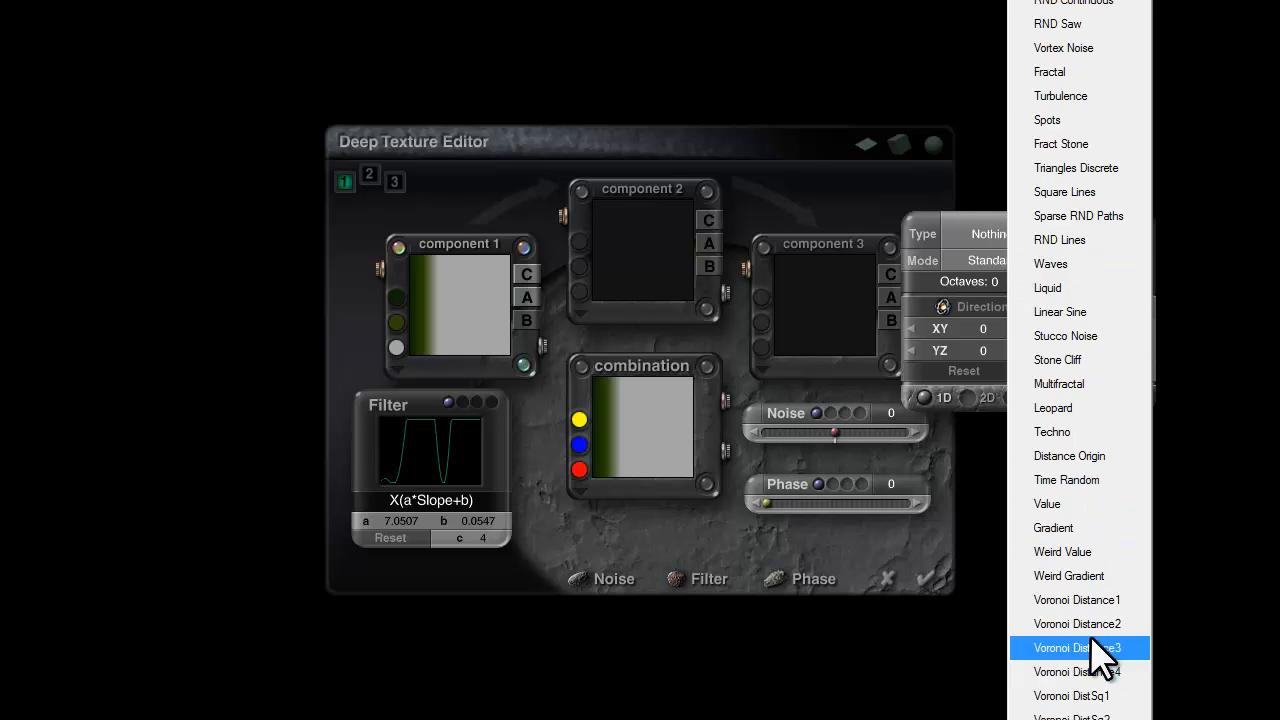
{"action": "left_click", "coordinate": [1090, 695]}
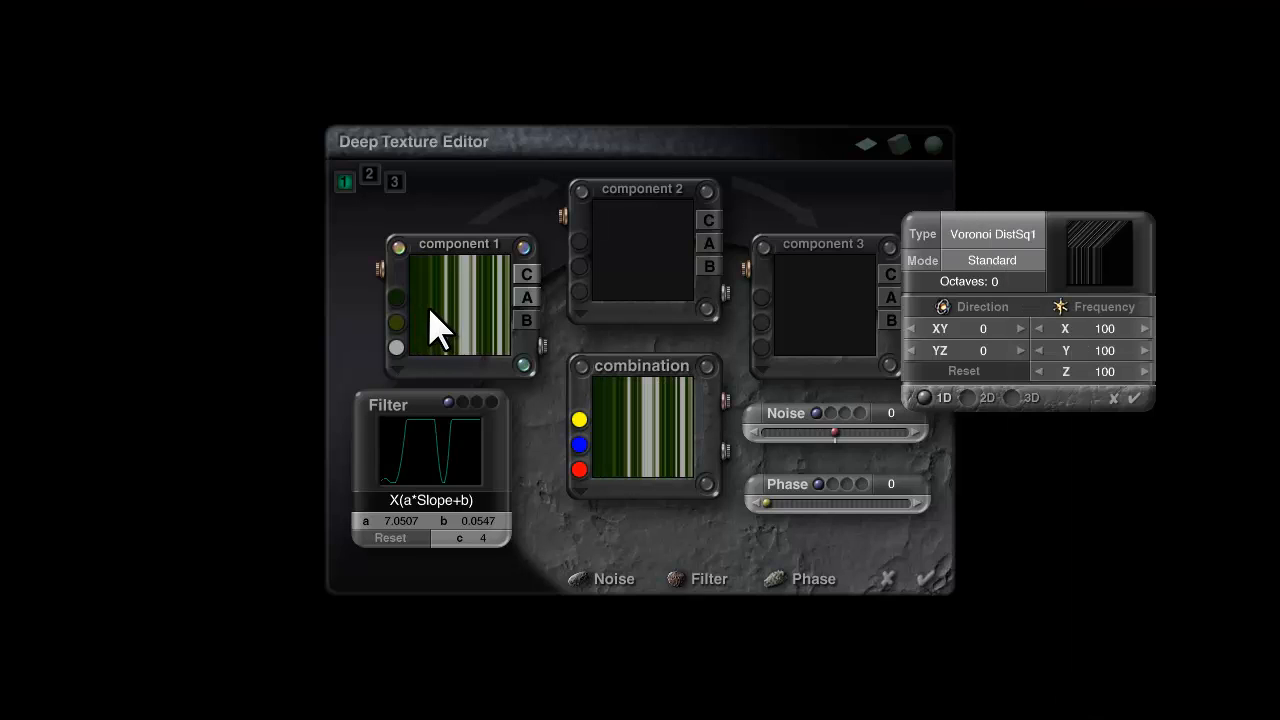
{"action": "left_click", "coordinate": [1011, 398]}
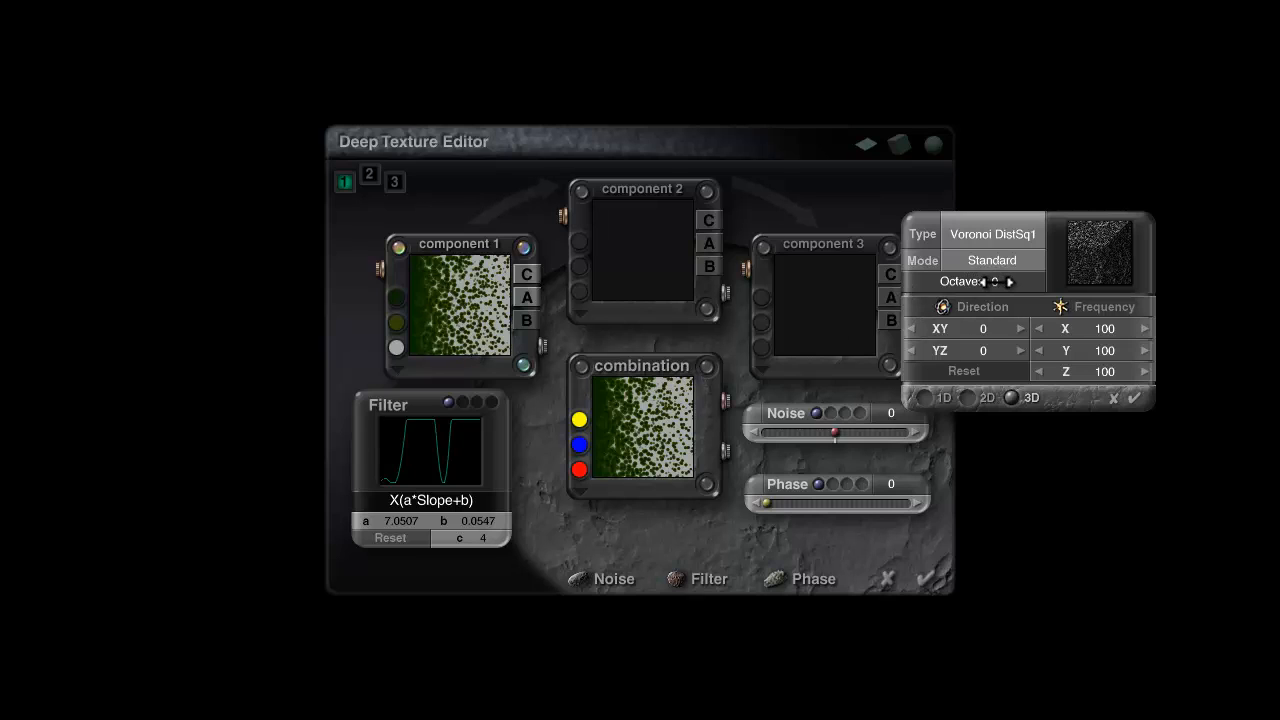
{"action": "left_click", "coordinate": [1010, 282]}
{"action": "left_click_drag", "start_coordinate": [1010, 282], "coordinate": [1020, 282]}
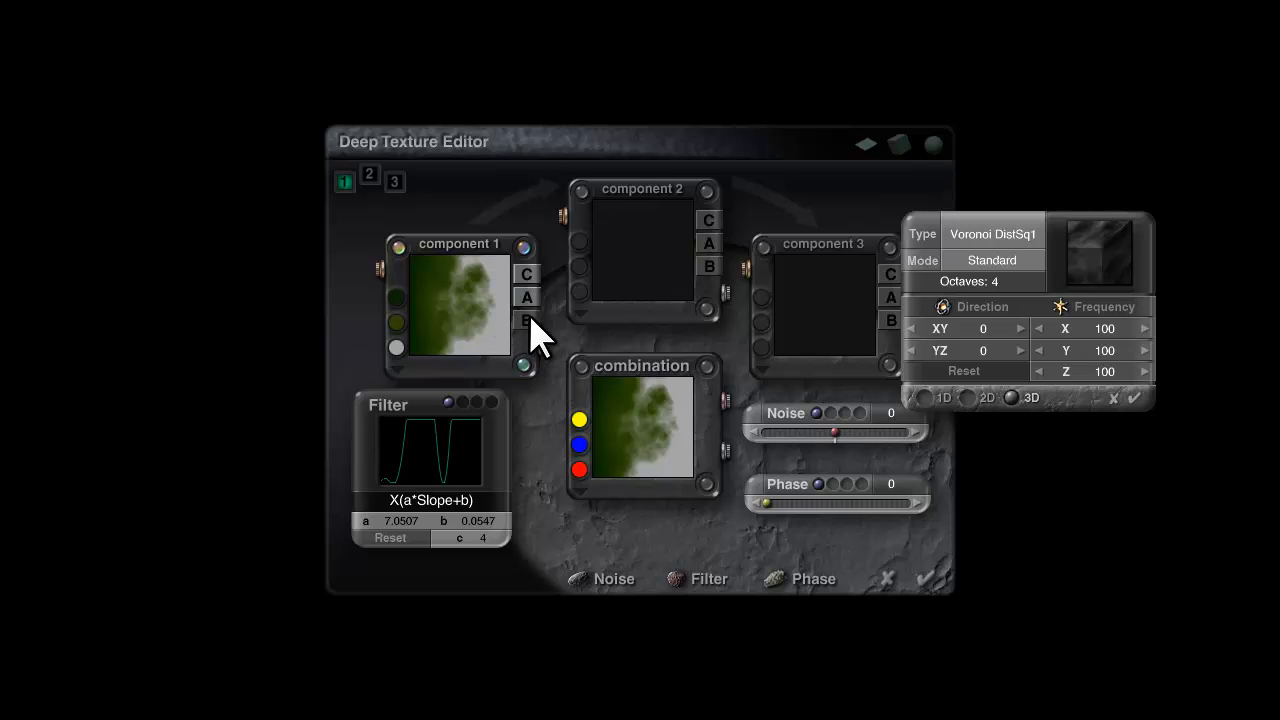
{"action": "left_click", "coordinate": [1137, 400]}
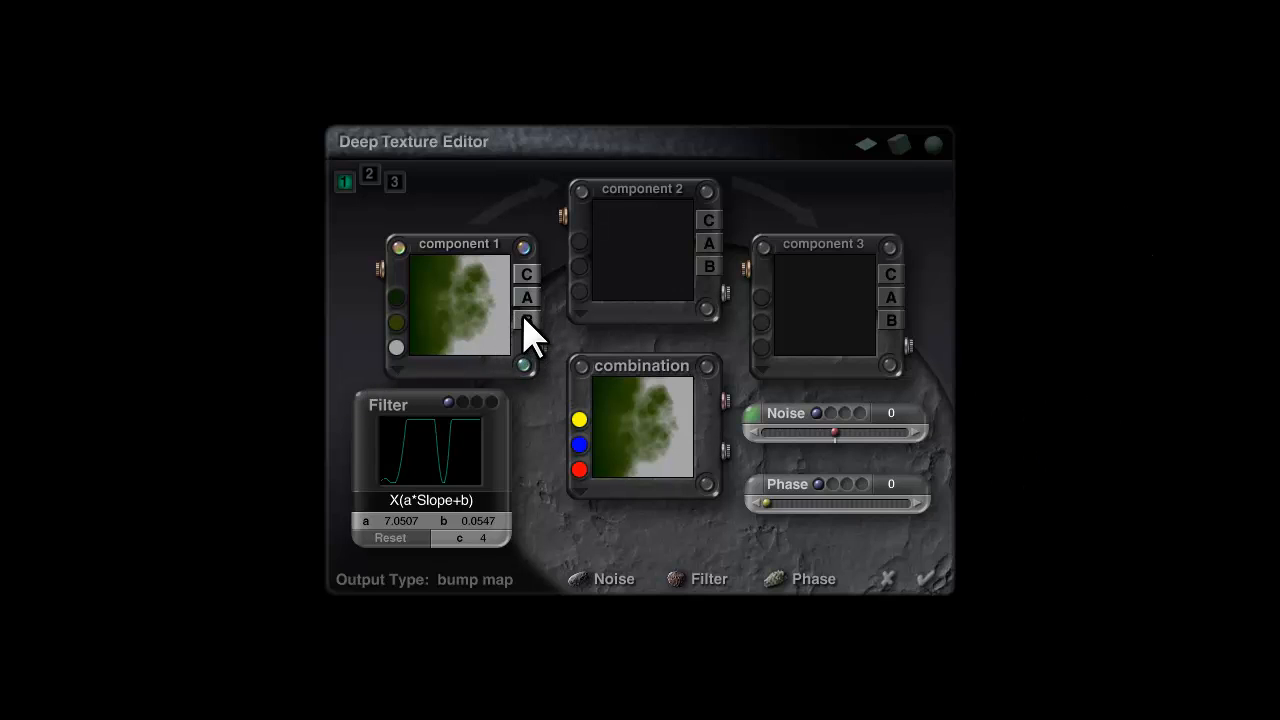
Step: Enable the bump output of texture A's component 1 and set the material's bump height to -100
{"action": "left_click", "coordinate": [926, 580]}
{"action": "left_click_drag", "start_coordinate": [440, 431], "coordinate": [708, 434]}
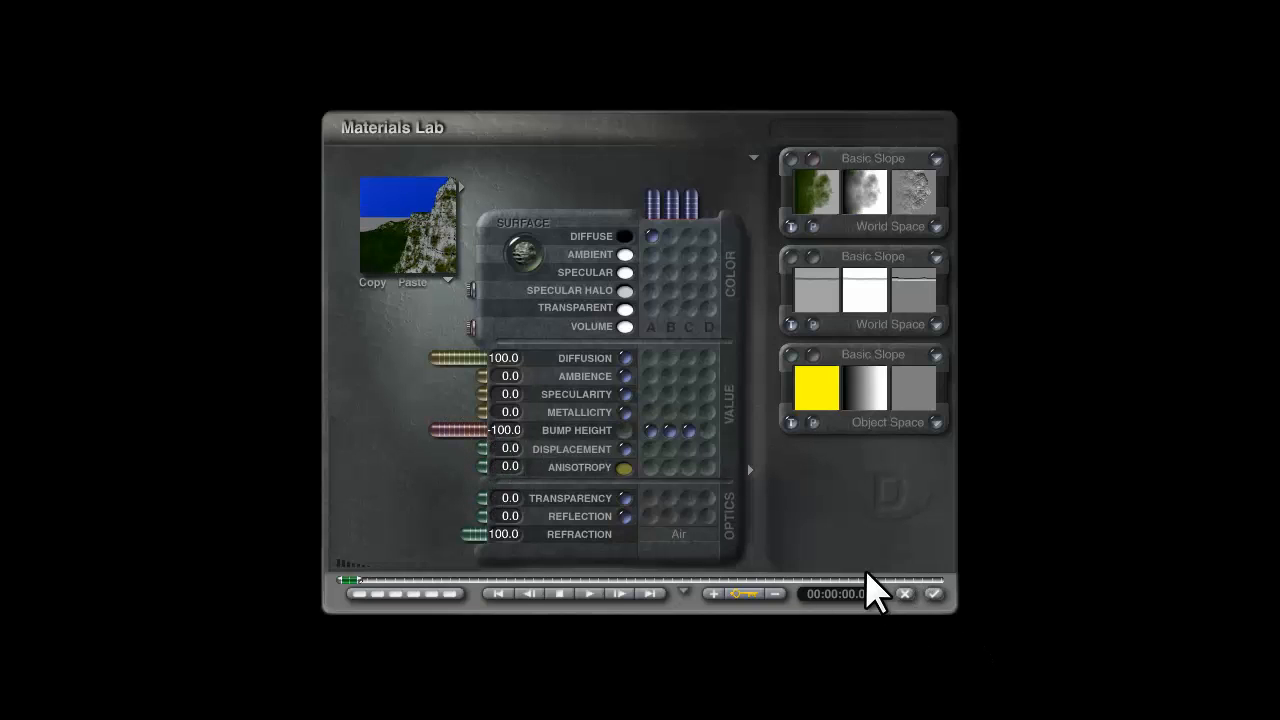
Step: Set the phase noise of texture A's component 1 to 3D Fractal with a frequency of 1003 on X, Y and Z
{"action": "left_click", "coordinate": [823, 177]}
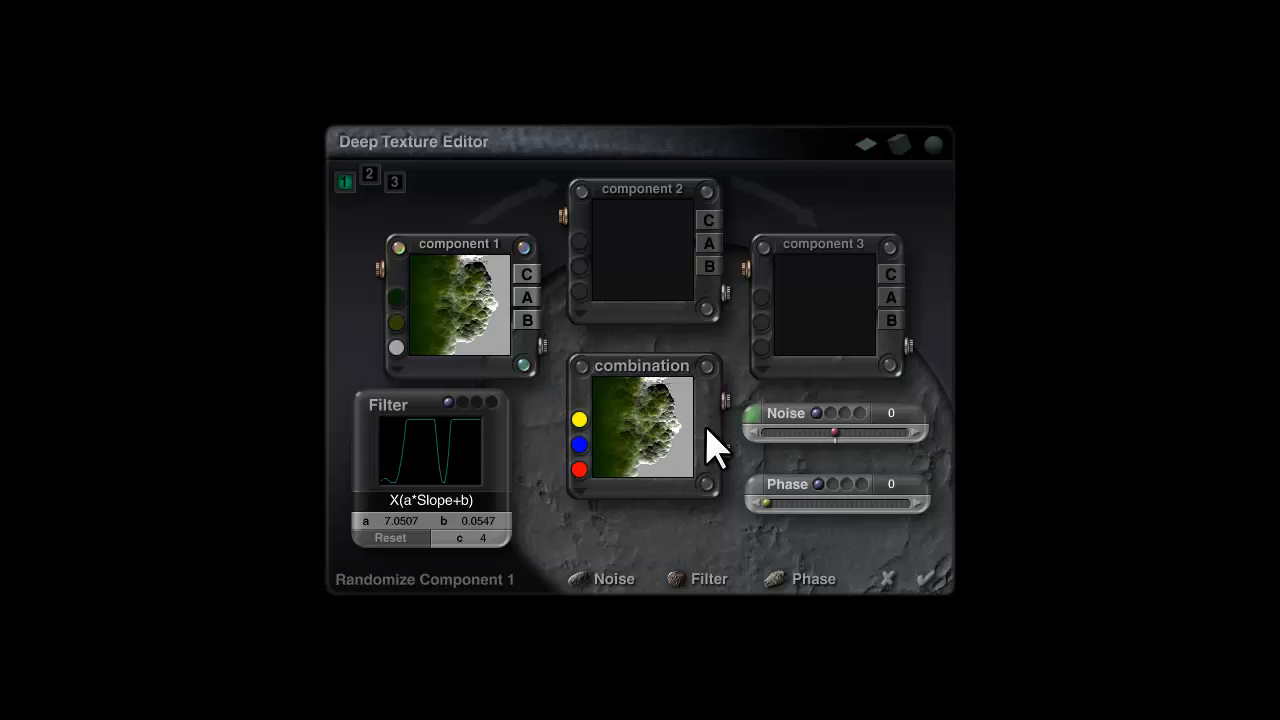
{"action": "left_click", "coordinate": [752, 494]}
{"action": "left_click", "coordinate": [986, 236]}
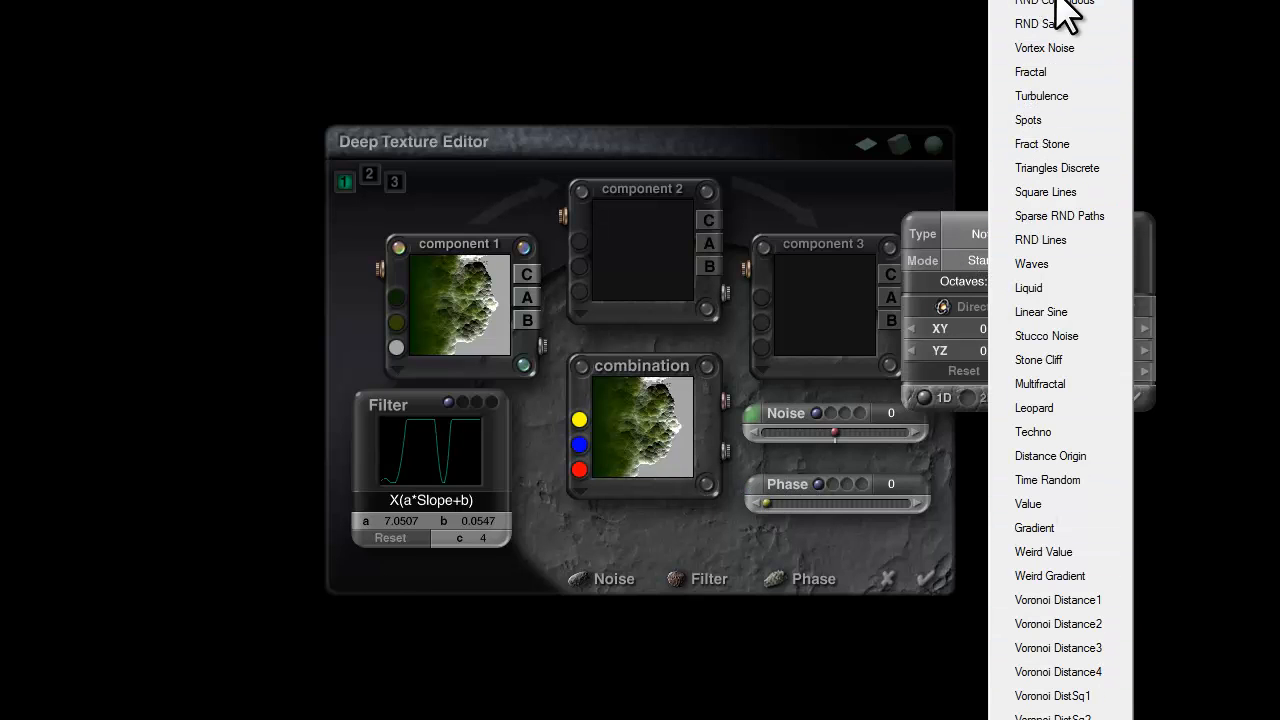
{"action": "left_click", "coordinate": [1055, 70]}
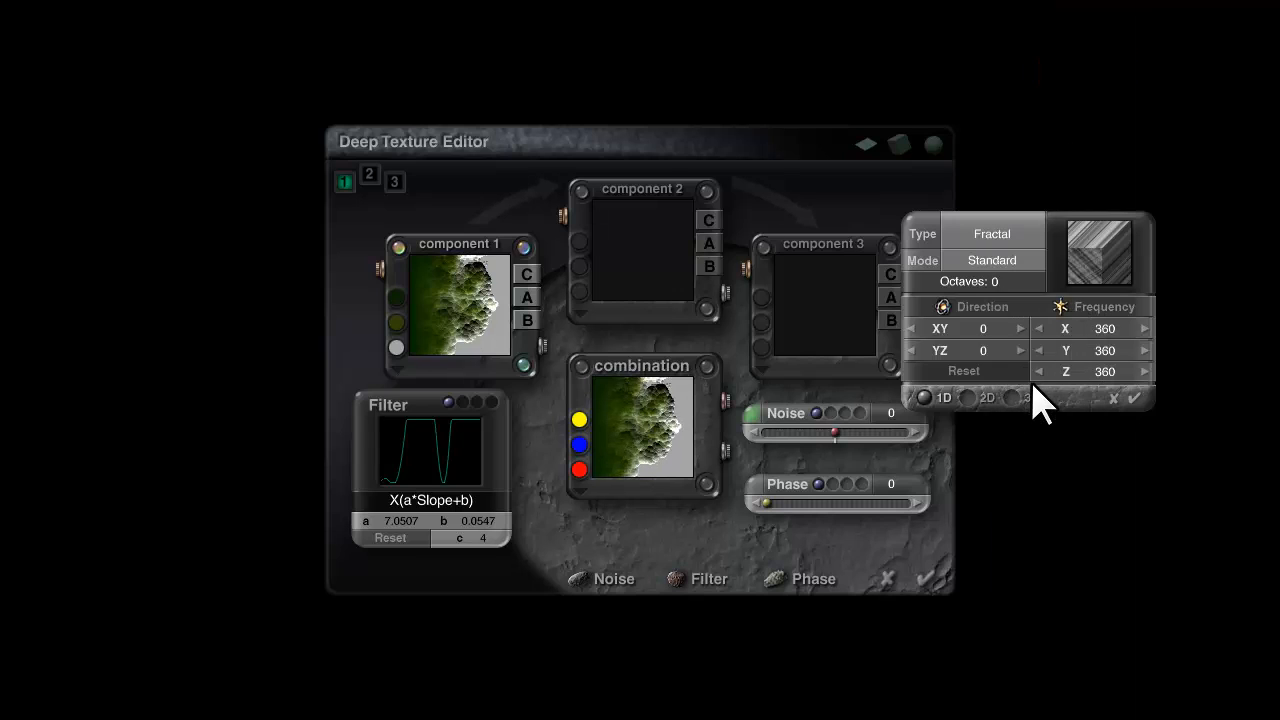
{"action": "left_click", "coordinate": [1030, 396]}
{"action": "mouse_move", "coordinate": [1061, 308]}
{"action": "left_mouse_down"}
{"action": "mouse_move", "coordinate": [1082, 308]}
{"action": "mouse_move", "coordinate": [1061, 308]}
{"action": "left_mouse_up"}
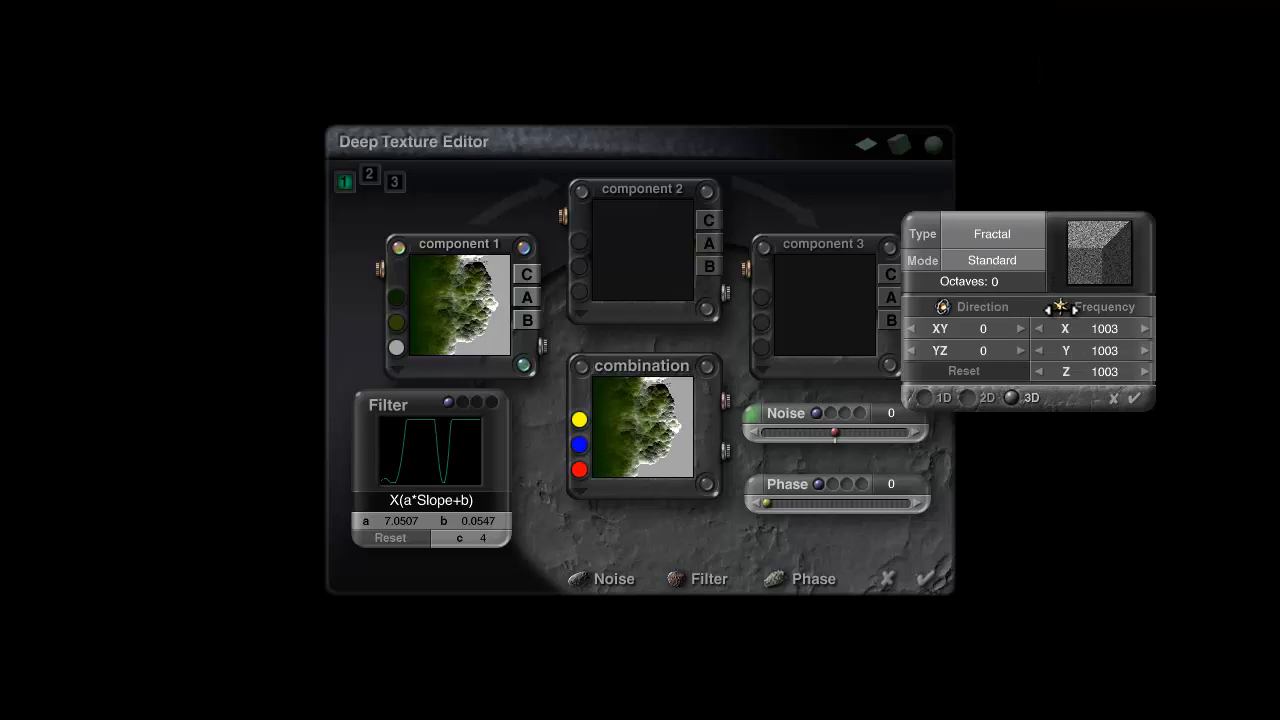
Step: Raise the phase amount of texture A's component 1 to 28
{"action": "left_click", "coordinate": [919, 503]}
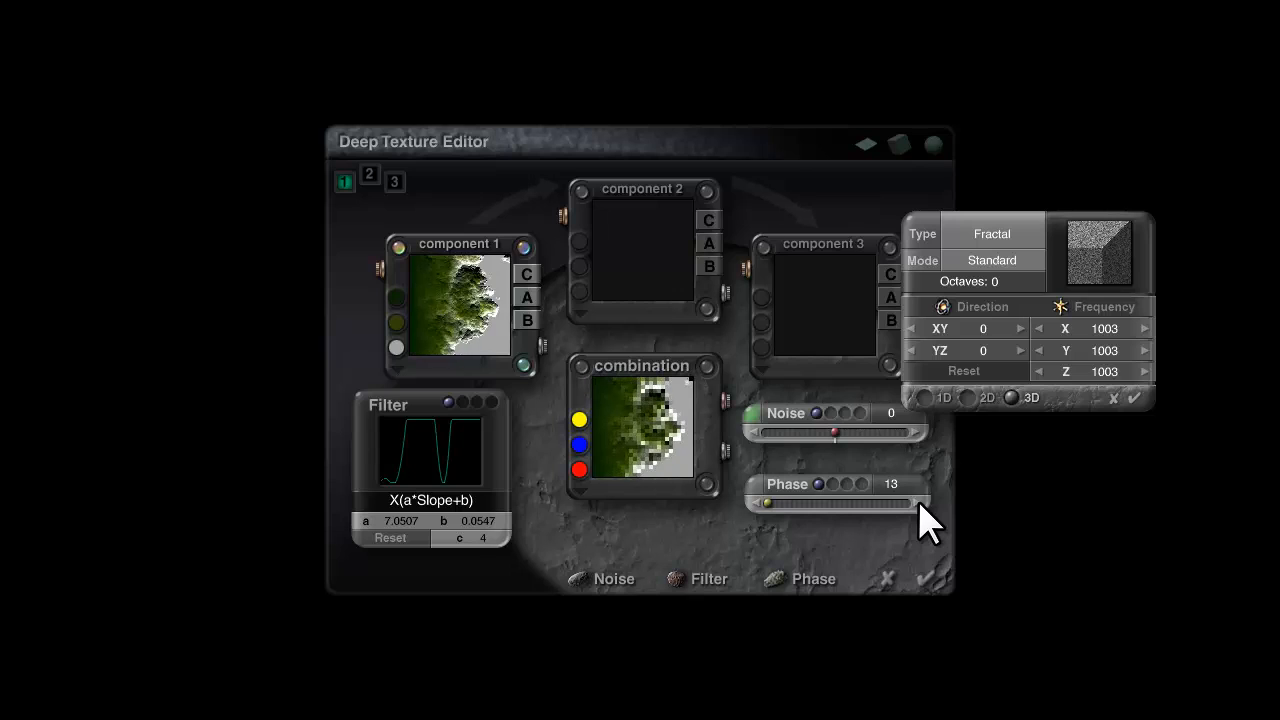
{"action": "left_click", "coordinate": [919, 503]}
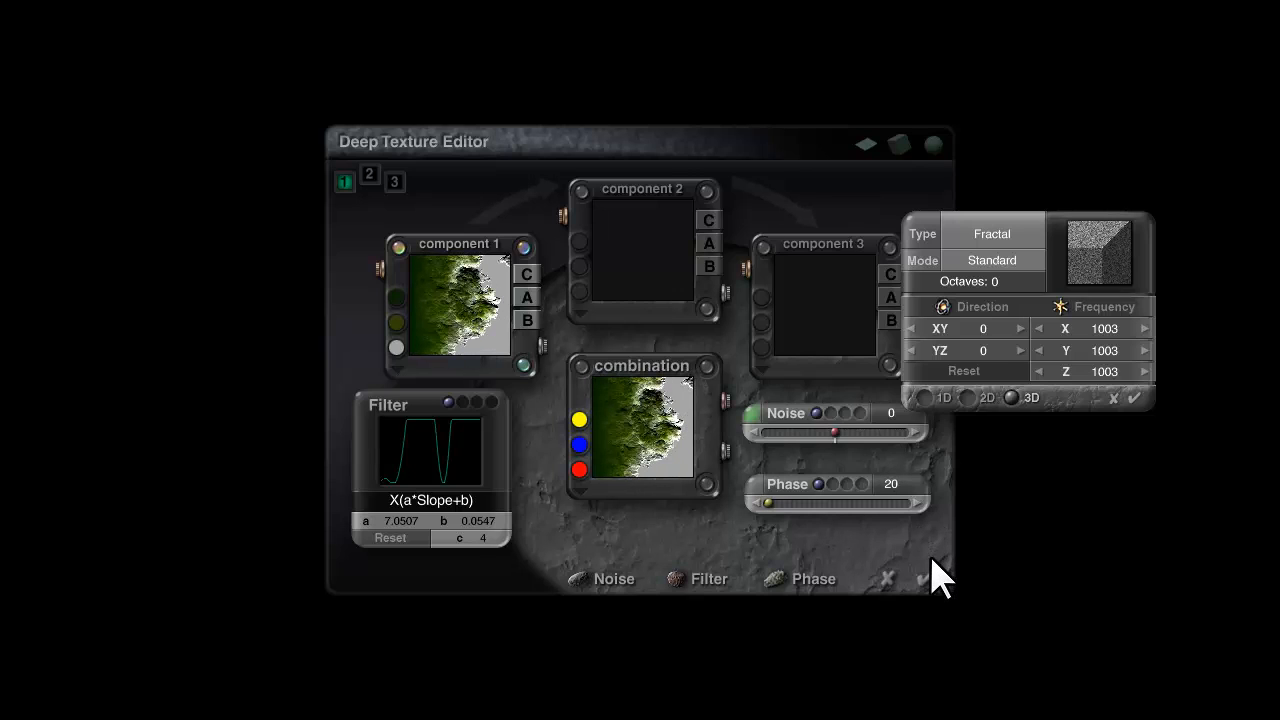
{"action": "left_click", "coordinate": [919, 503]}
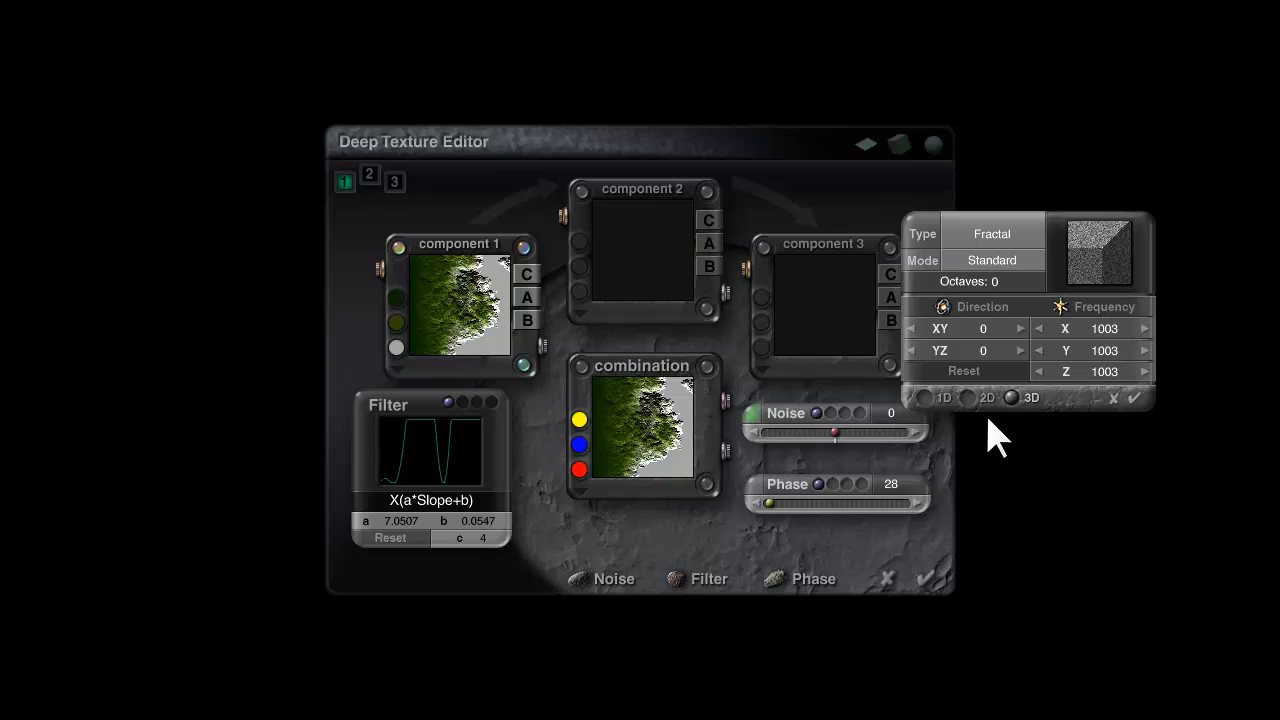
Step: Lower the phase amount of texture A's component 1 to 13 and accept the texture and material changes
{"action": "left_click", "coordinate": [755, 503]}
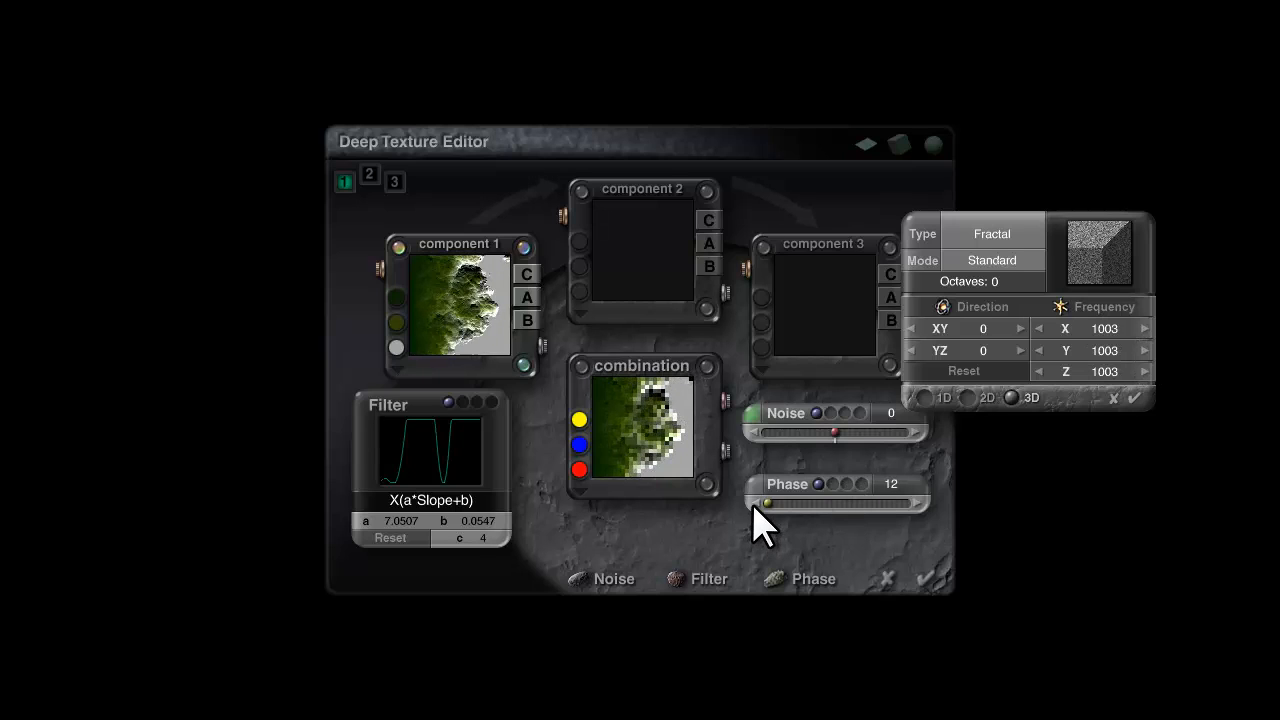
{"action": "left_click", "coordinate": [919, 503]}
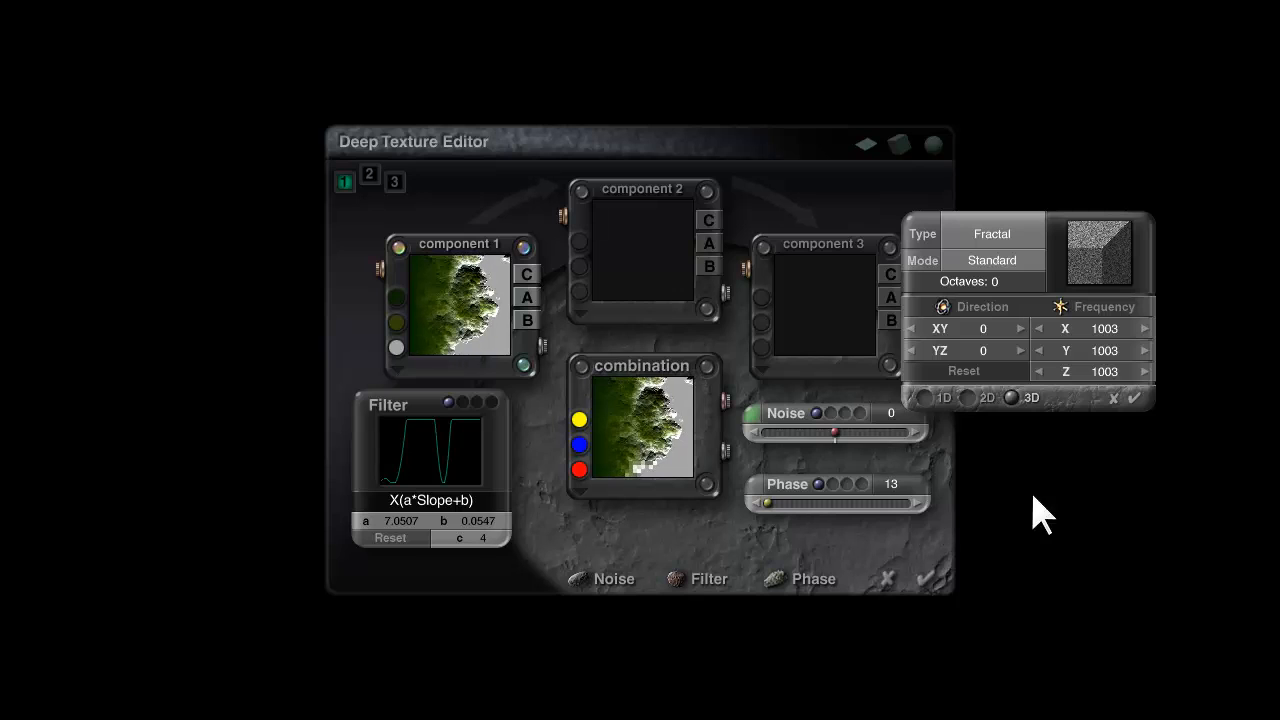
{"action": "left_click", "coordinate": [1132, 398]}
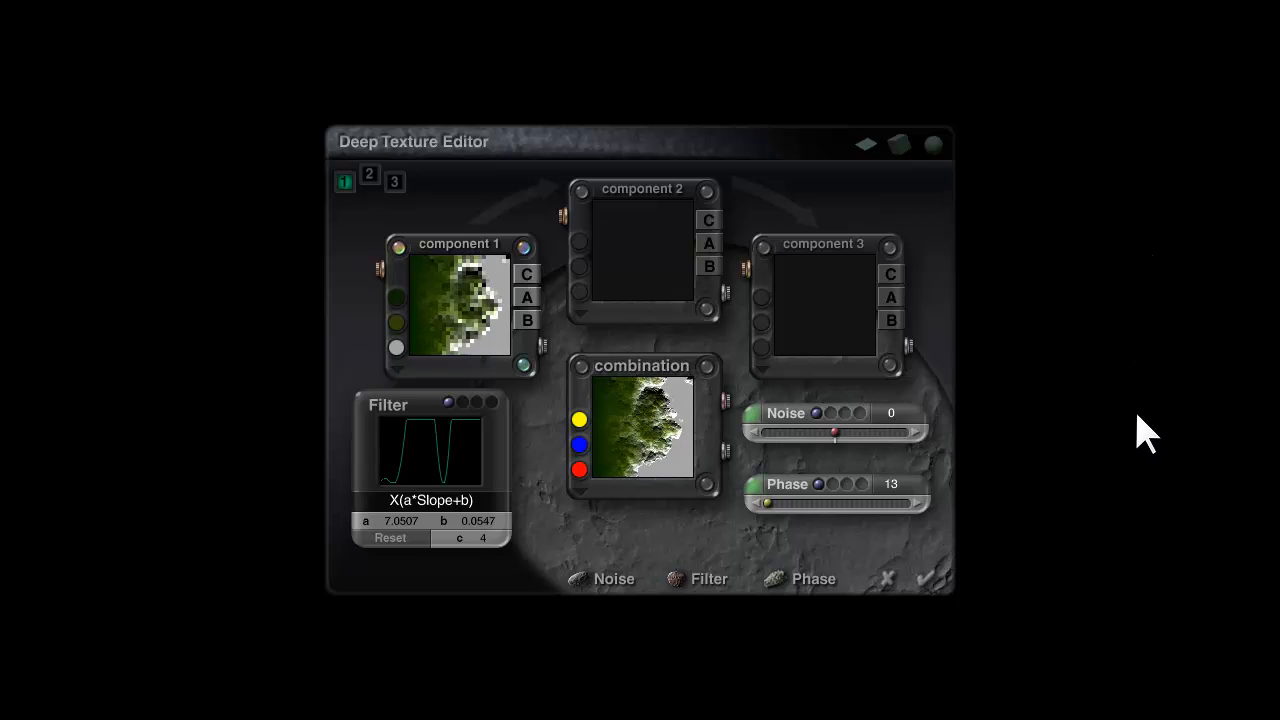
{"action": "left_click", "coordinate": [928, 582]}
{"action": "left_click", "coordinate": [935, 593]}
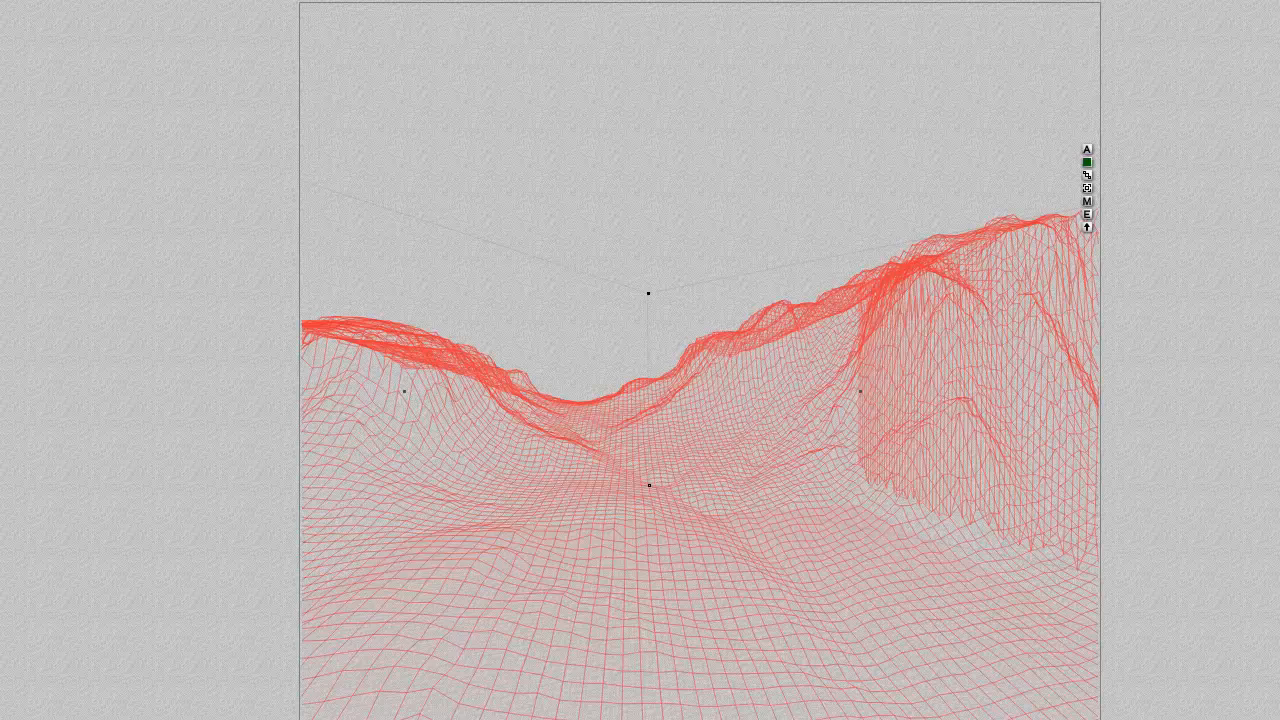
Step: Render the scene and refine several foreground areas of the terrain with region renders to examine the texture blending
{"action": "key", "text": "ctrl+r"}
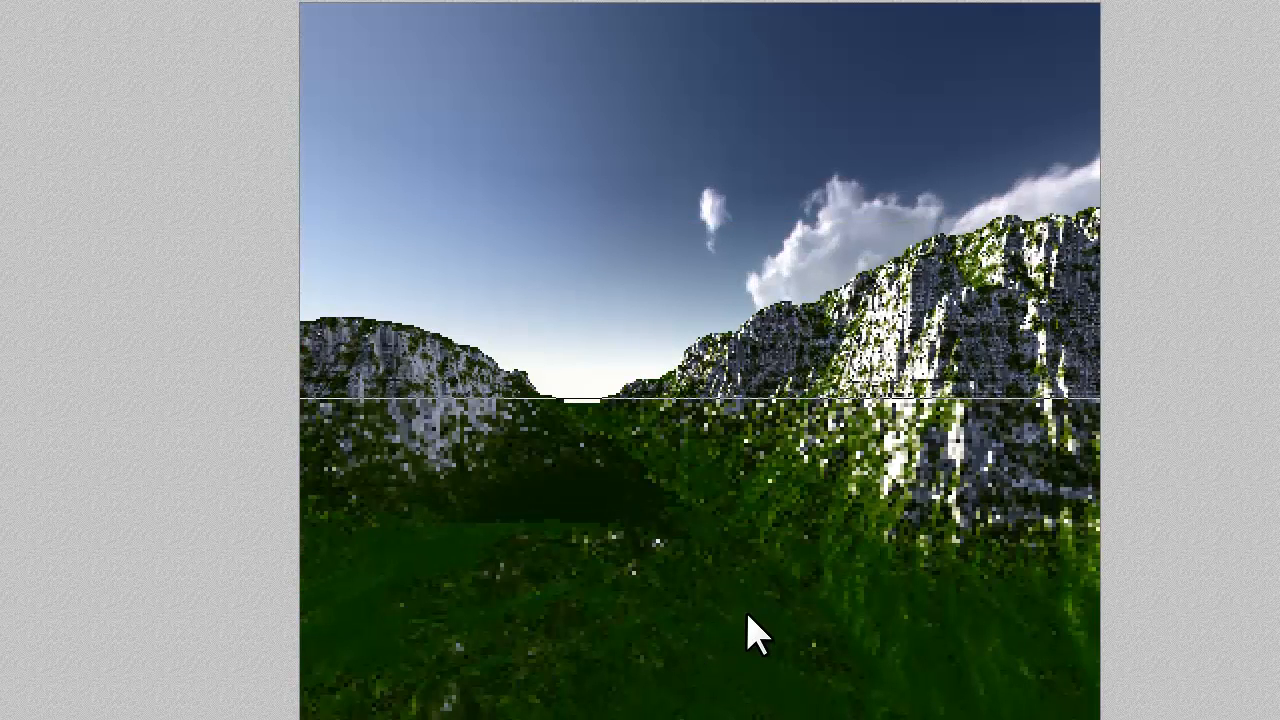
{"action": "left_click_drag", "start_coordinate": [718, 705], "coordinate": [573, 560]}
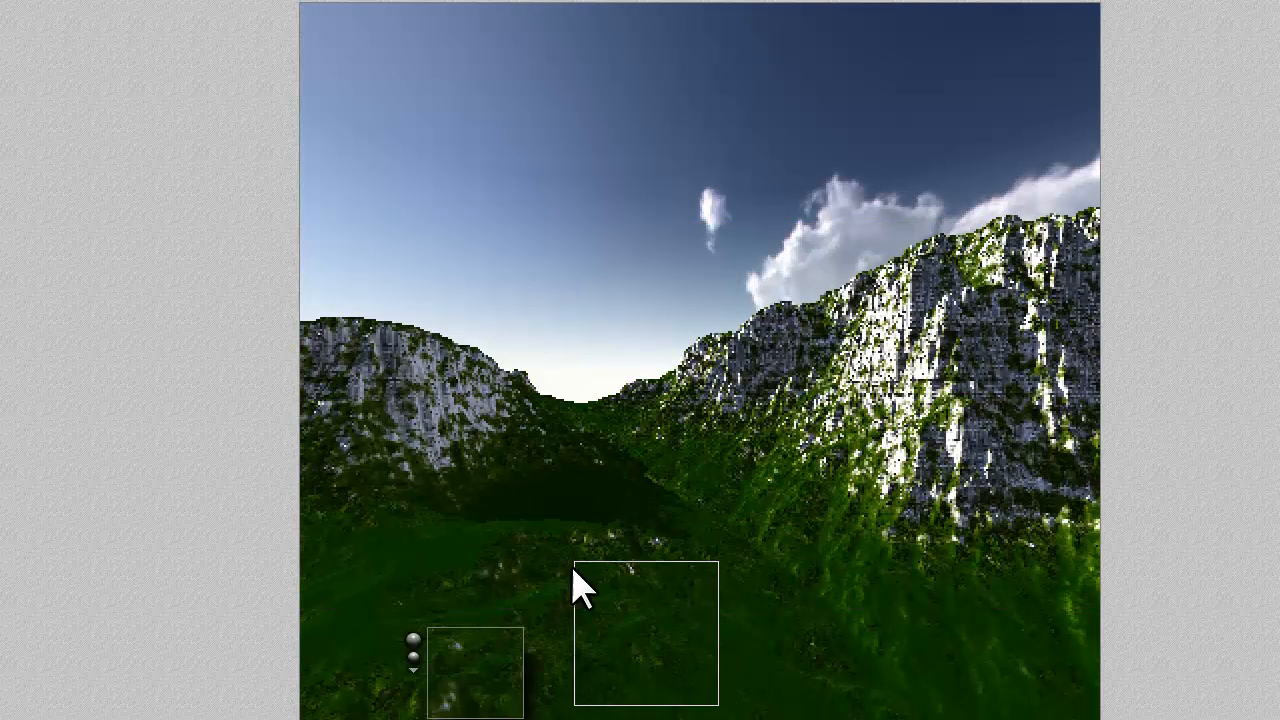
{"action": "left_click_drag", "start_coordinate": [900, 700], "coordinate": [770, 603]}
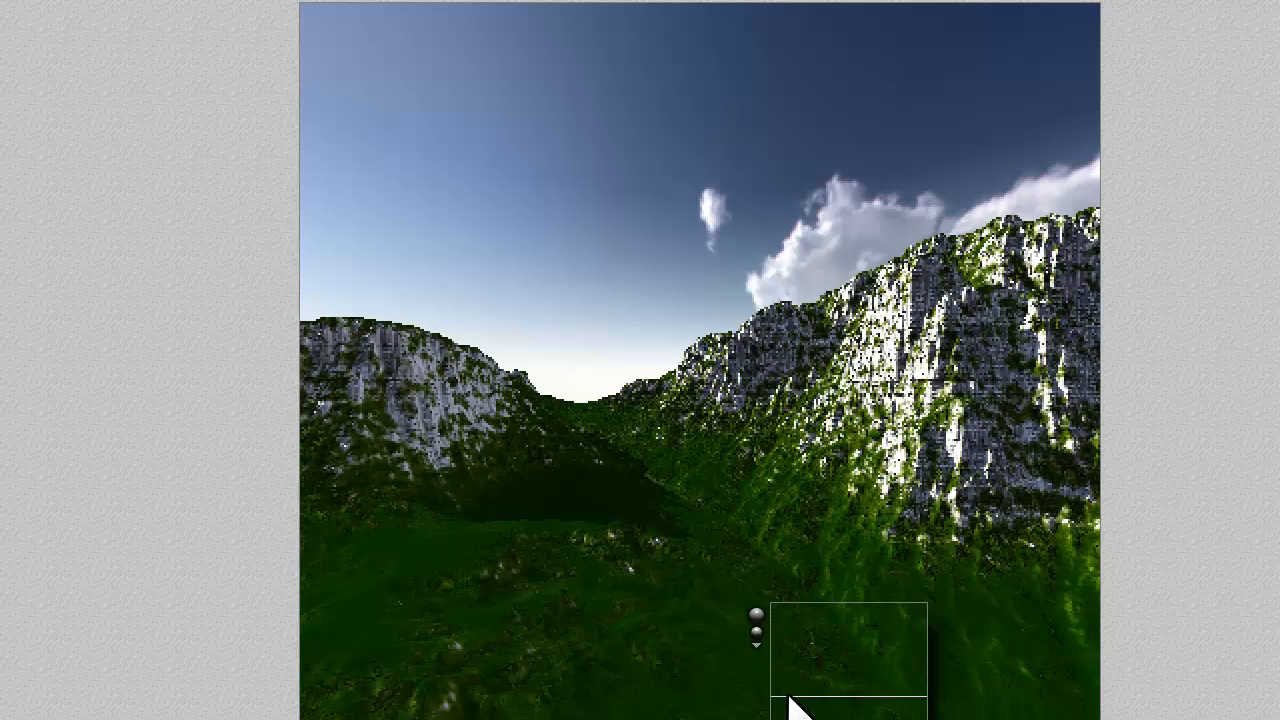
{"action": "left_click_drag", "start_coordinate": [1065, 716], "coordinate": [912, 592]}
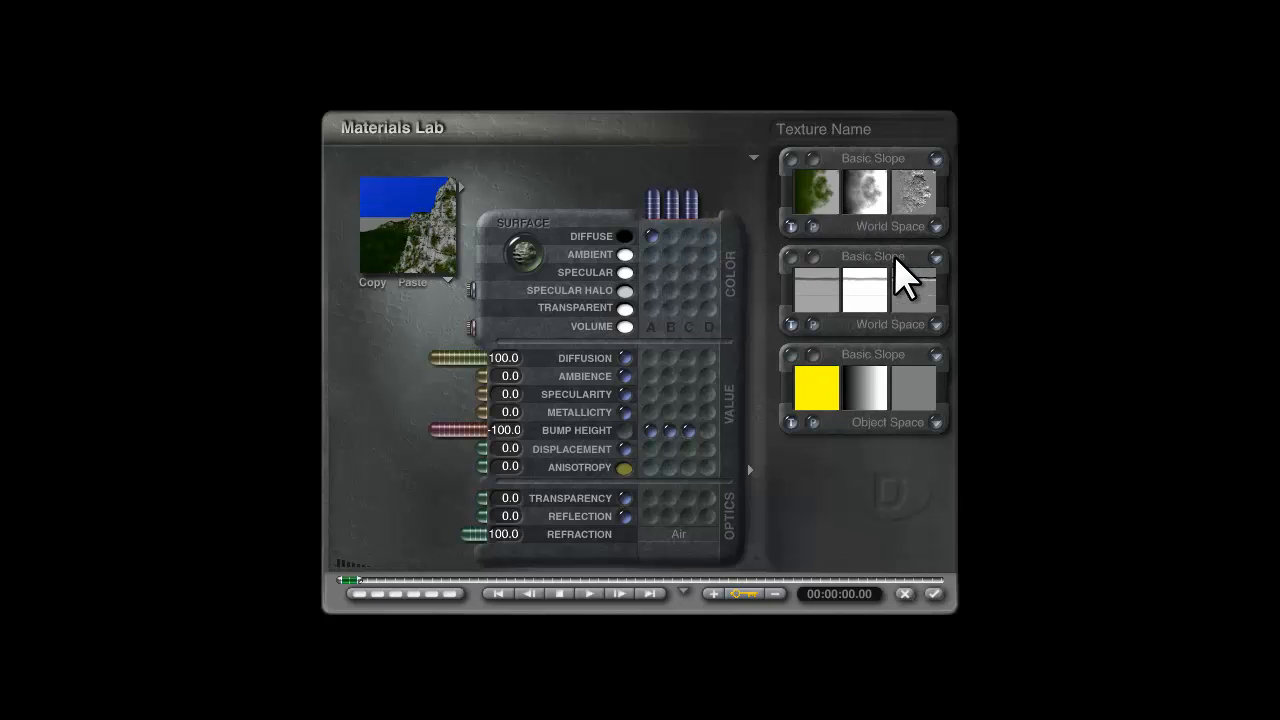
Step: Drive the terrain material's diffuse colour with textures A, B and C together, and render the scene
{"action": "left_click", "coordinate": [689, 236]}
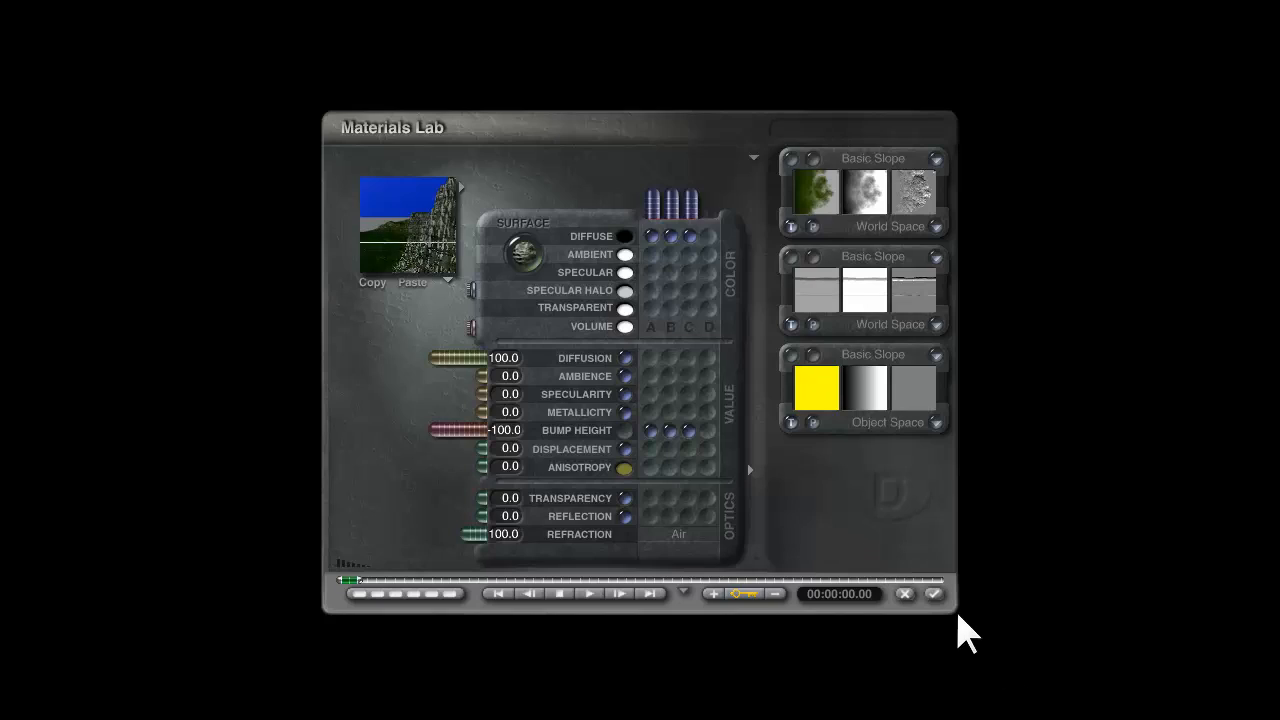
{"action": "left_click", "coordinate": [933, 594]}
{"action": "left_click", "coordinate": [53, 478]}
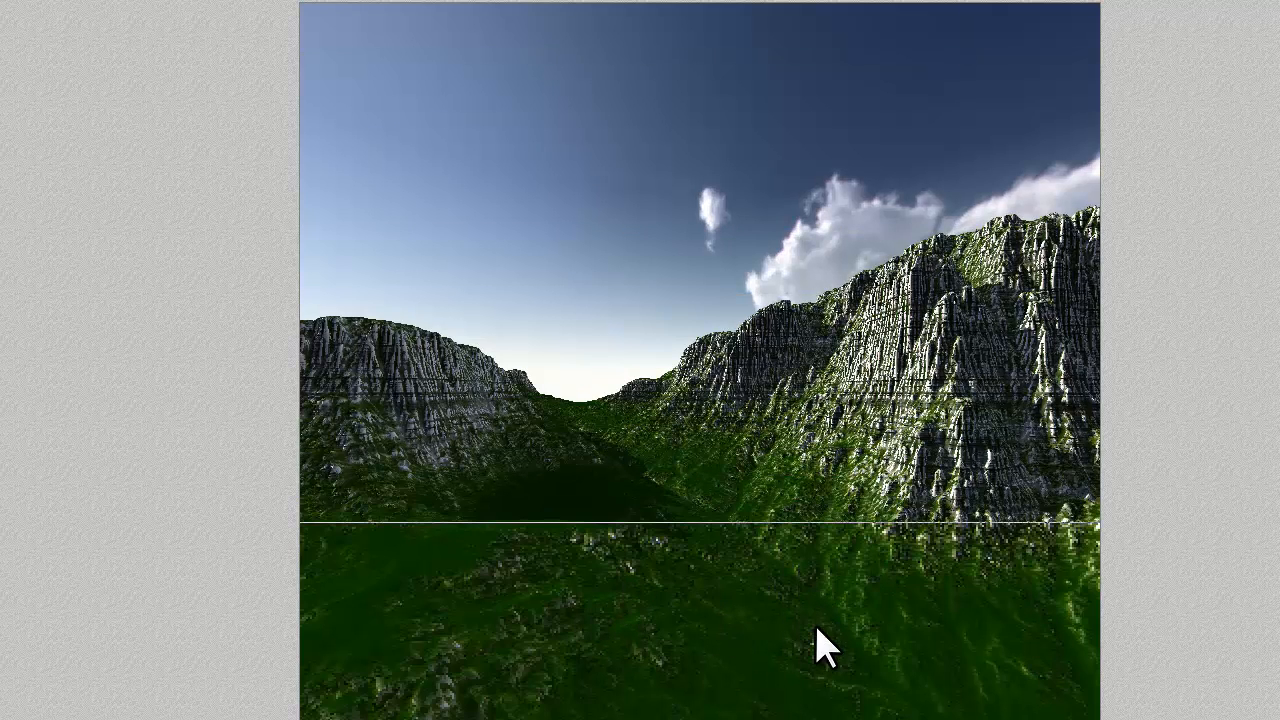
{"action": "key", "text": "Escape"}
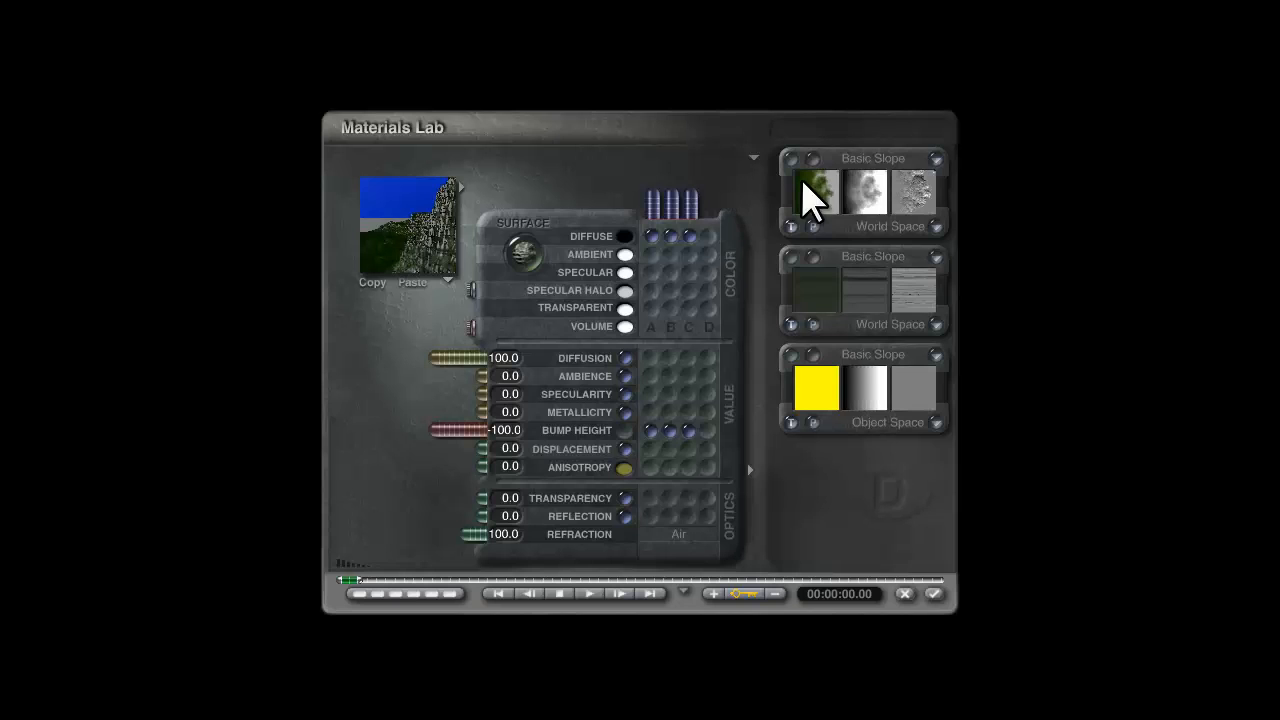
Step: Set the first colour of texture A's component 1 to hue 61, lightness 17 and saturation 255, comparing it with the second colour
{"action": "left_click", "coordinate": [808, 200]}
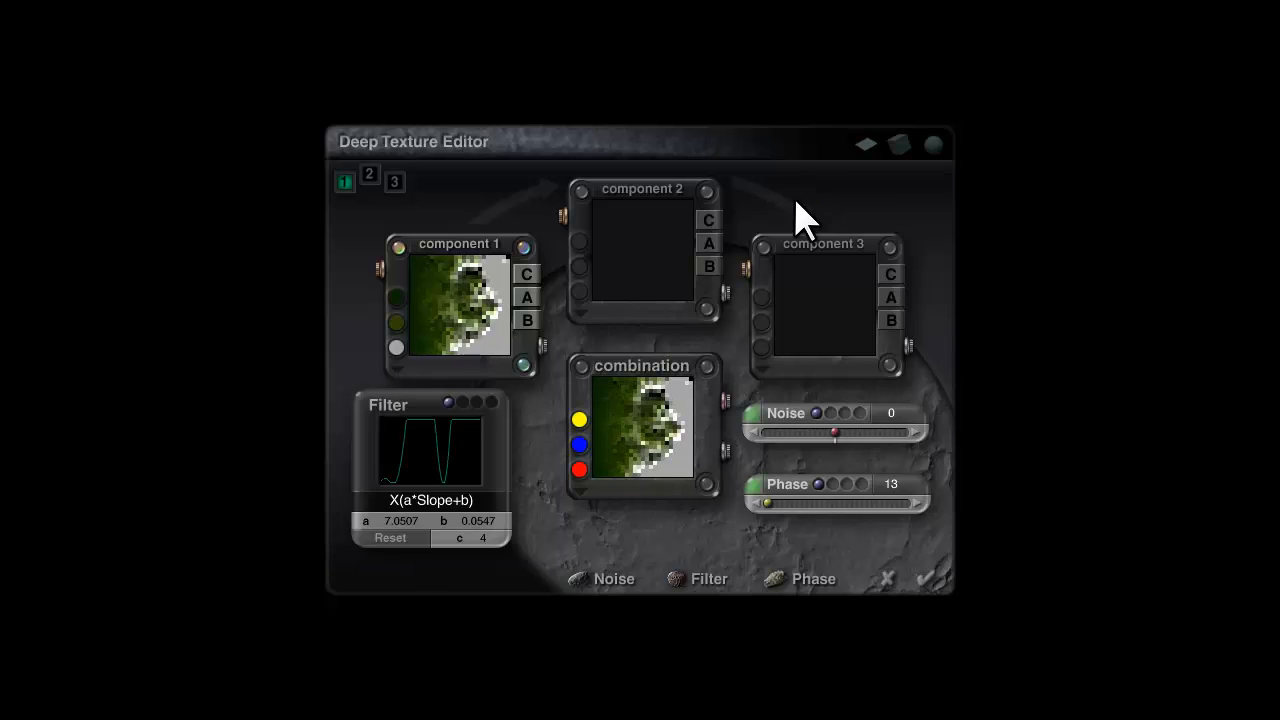
{"action": "left_click", "coordinate": [397, 298], "text": "alt"}
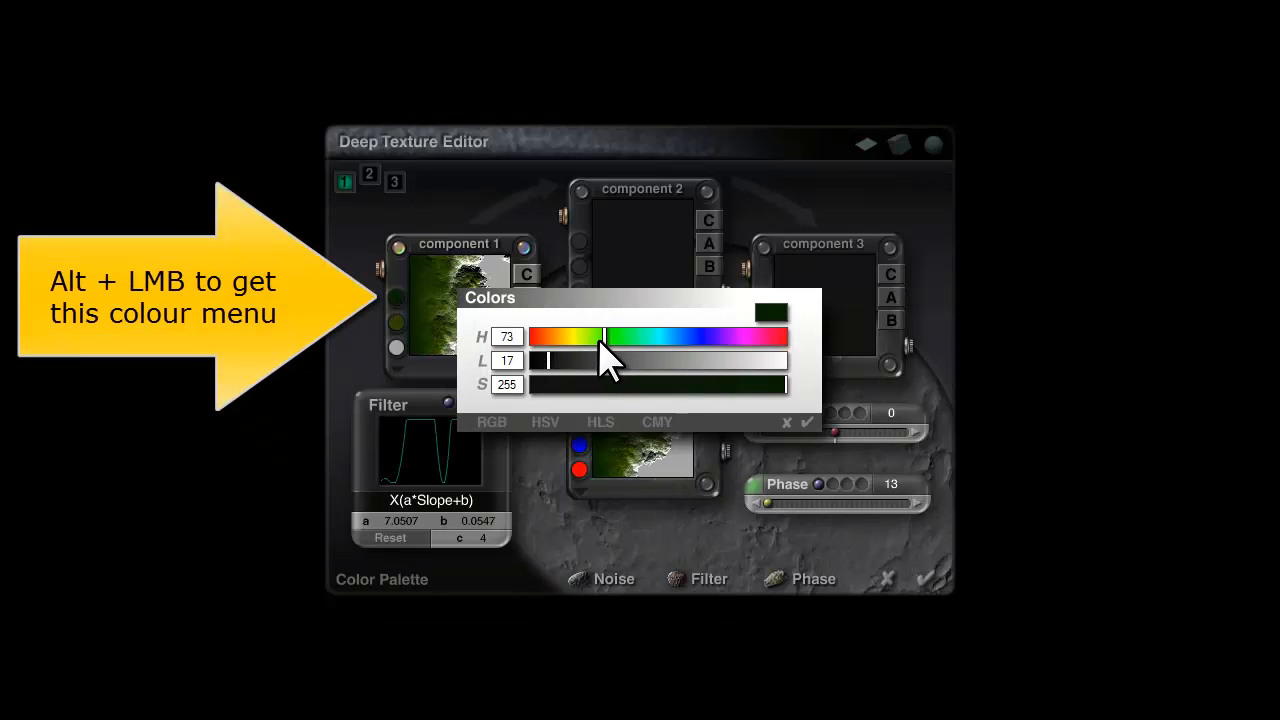
{"action": "left_click", "coordinate": [806, 422]}
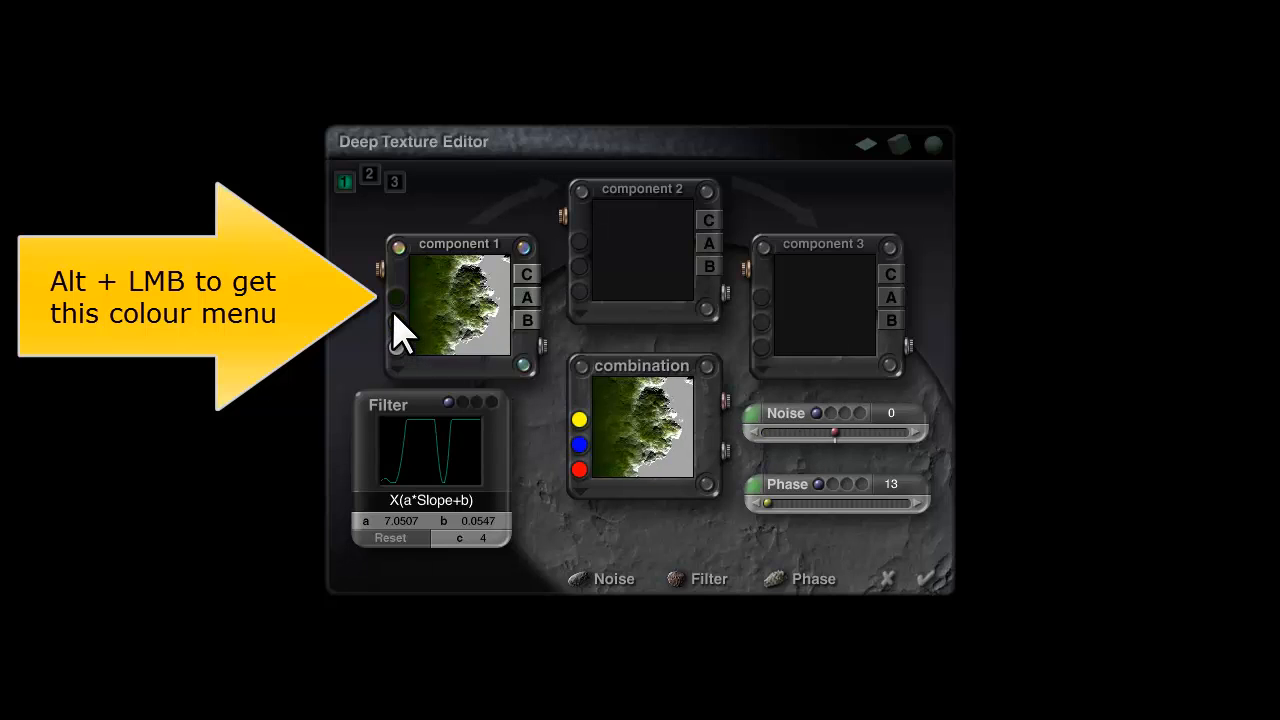
{"action": "left_click", "coordinate": [397, 322], "text": "alt"}
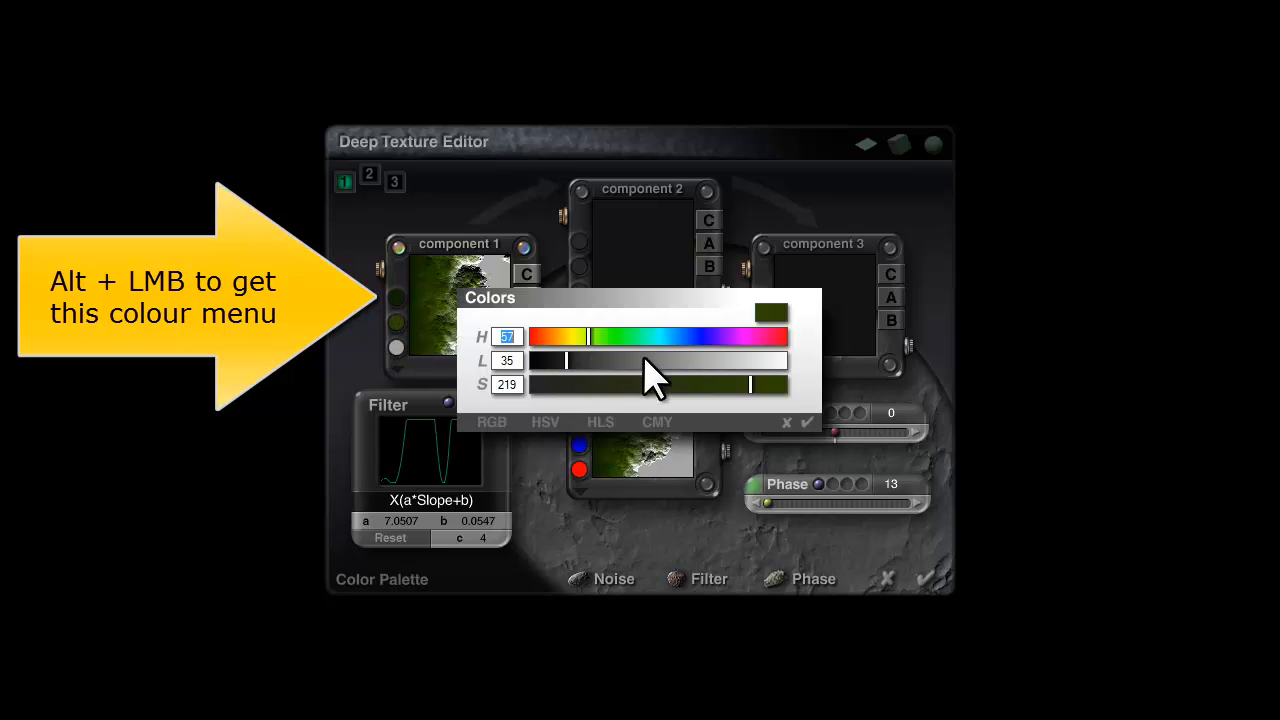
{"action": "left_click", "coordinate": [806, 422]}
{"action": "left_click", "coordinate": [397, 298], "text": "alt"}
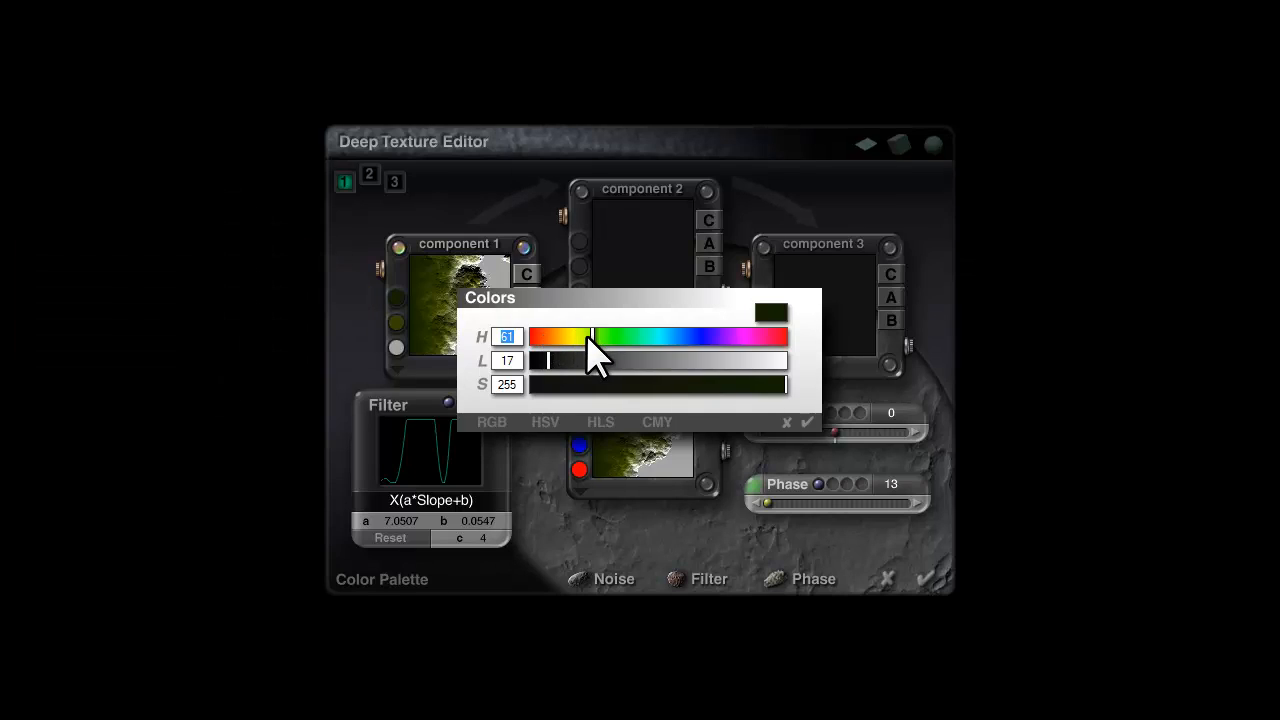
{"action": "left_click", "coordinate": [806, 422]}
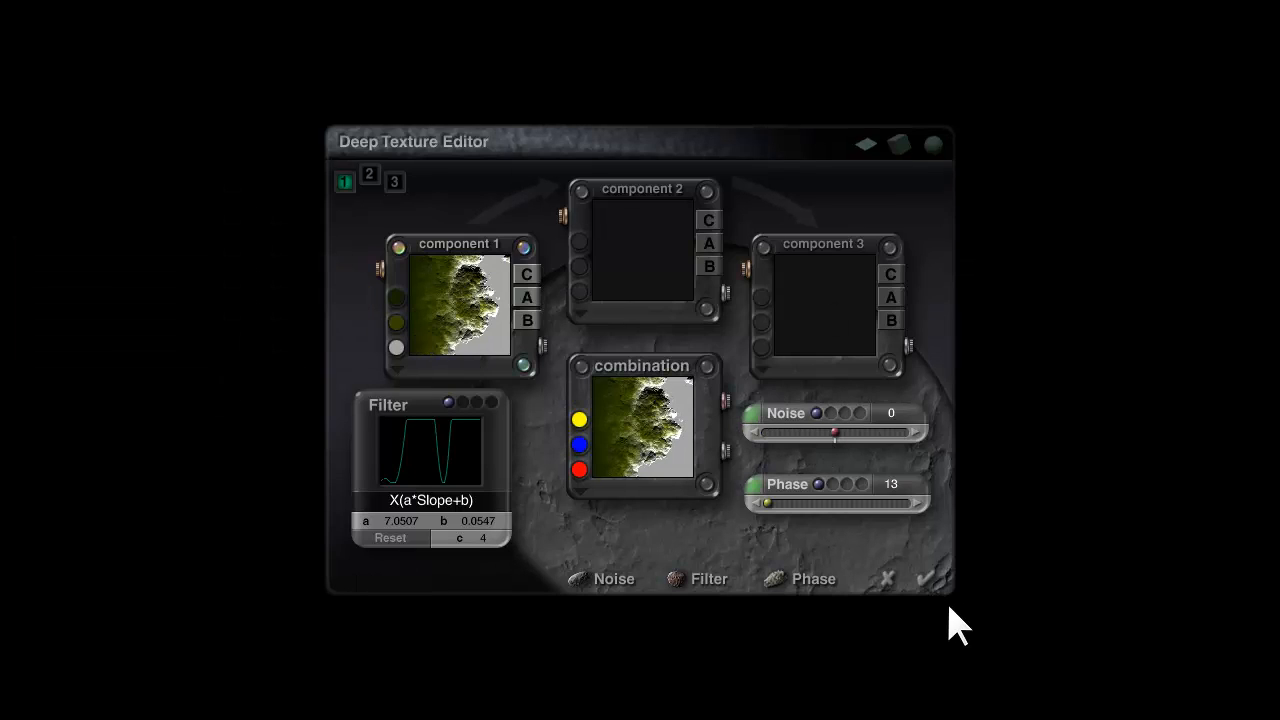
{"action": "left_click", "coordinate": [922, 577]}
Step: Change the first colour of texture B's component 1 to olive green and render the scene
{"action": "left_click", "coordinate": [805, 256]}
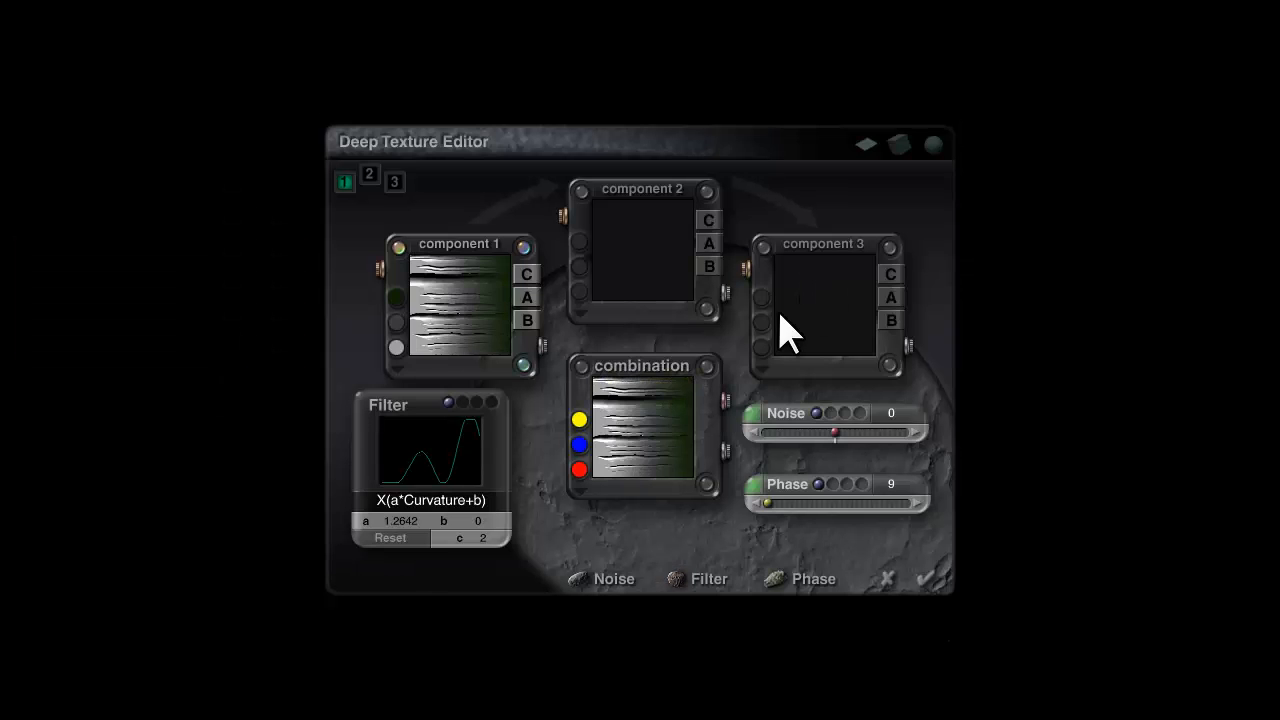
{"action": "left_click", "coordinate": [398, 298]}
{"action": "mouse_move", "coordinate": [613, 339]}
{"action": "left_mouse_down"}
{"action": "mouse_move", "coordinate": [590, 338]}
{"action": "mouse_move", "coordinate": [563, 363]}
{"action": "left_mouse_up"}
{"action": "left_click", "coordinate": [810, 424]}
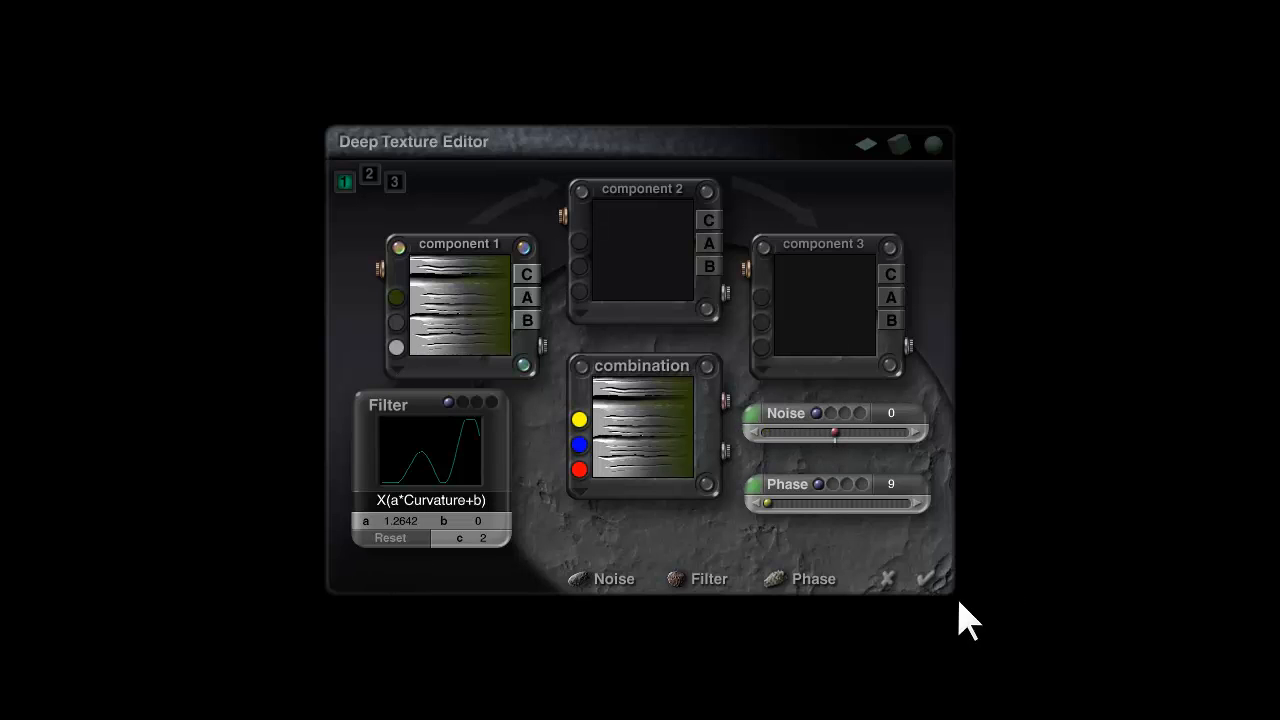
{"action": "left_click", "coordinate": [928, 579]}
{"action": "left_click", "coordinate": [932, 592]}
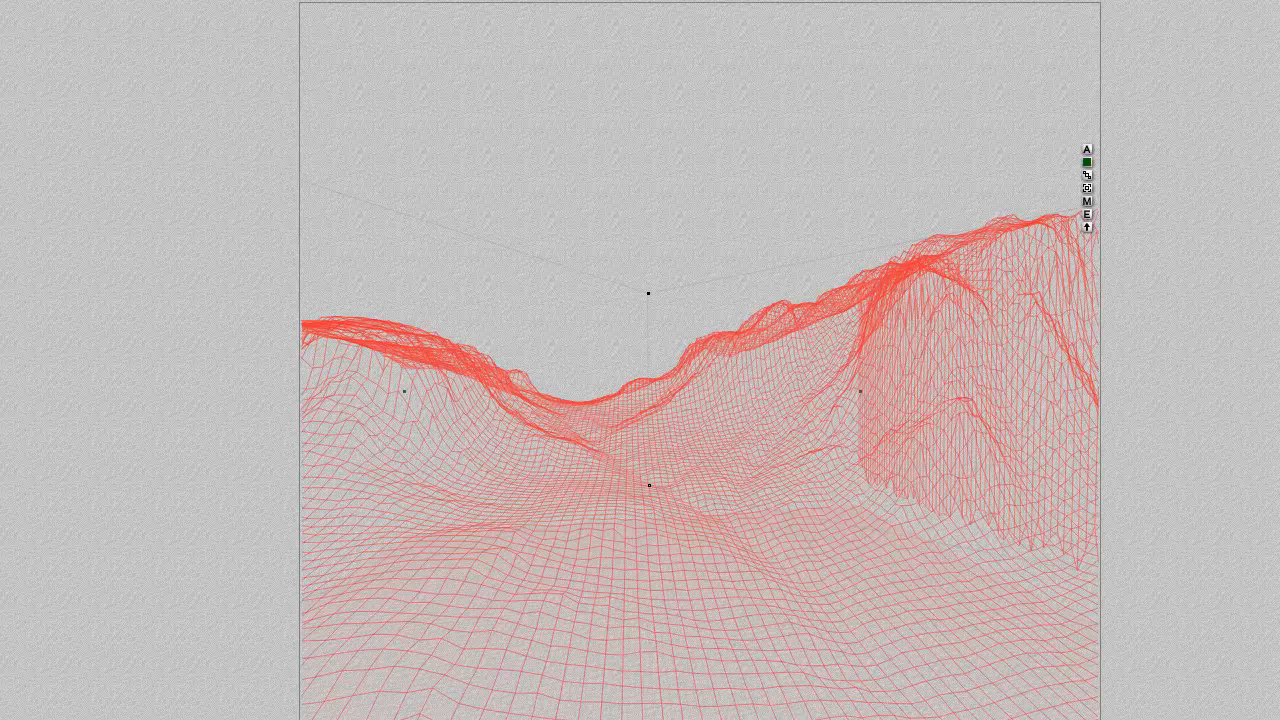
{"action": "left_click", "coordinate": [80, 431]}
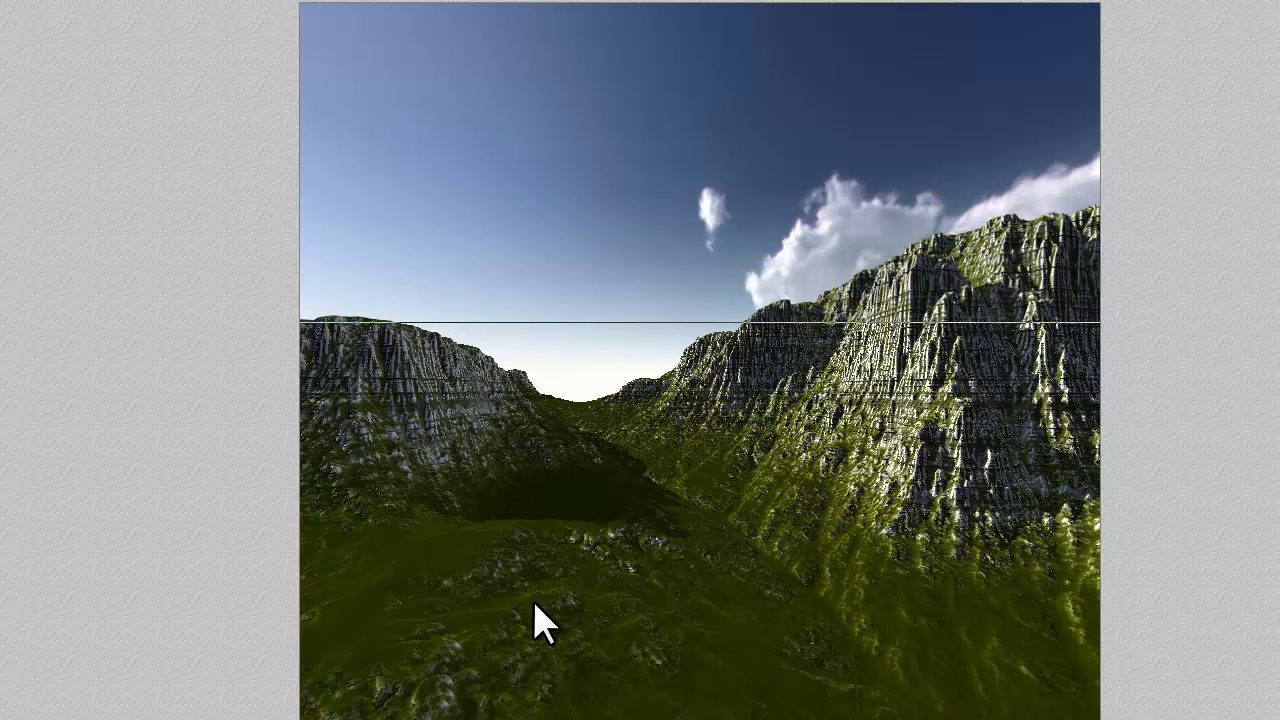
{"action": "key", "text": "Escape"}
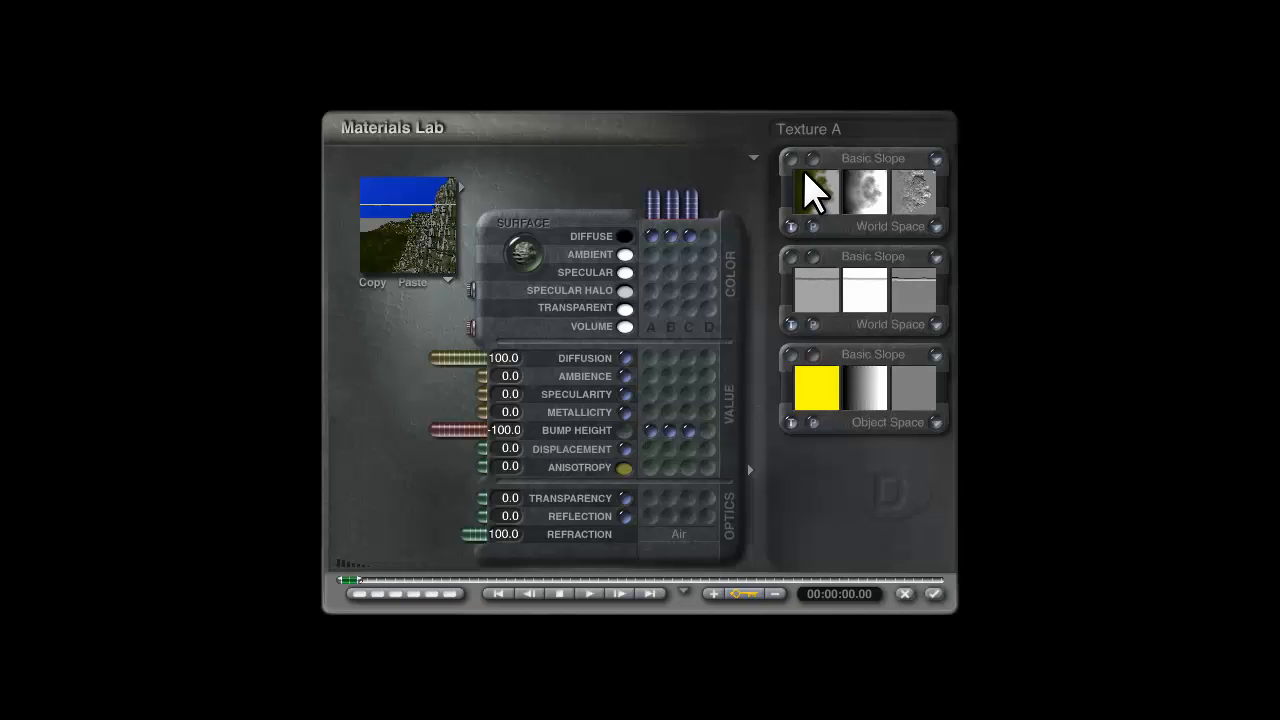
Step: Set the colour mode of texture A's component 1 to Curvature and render the terrain, refining a foreground region
{"action": "left_click", "coordinate": [803, 172]}
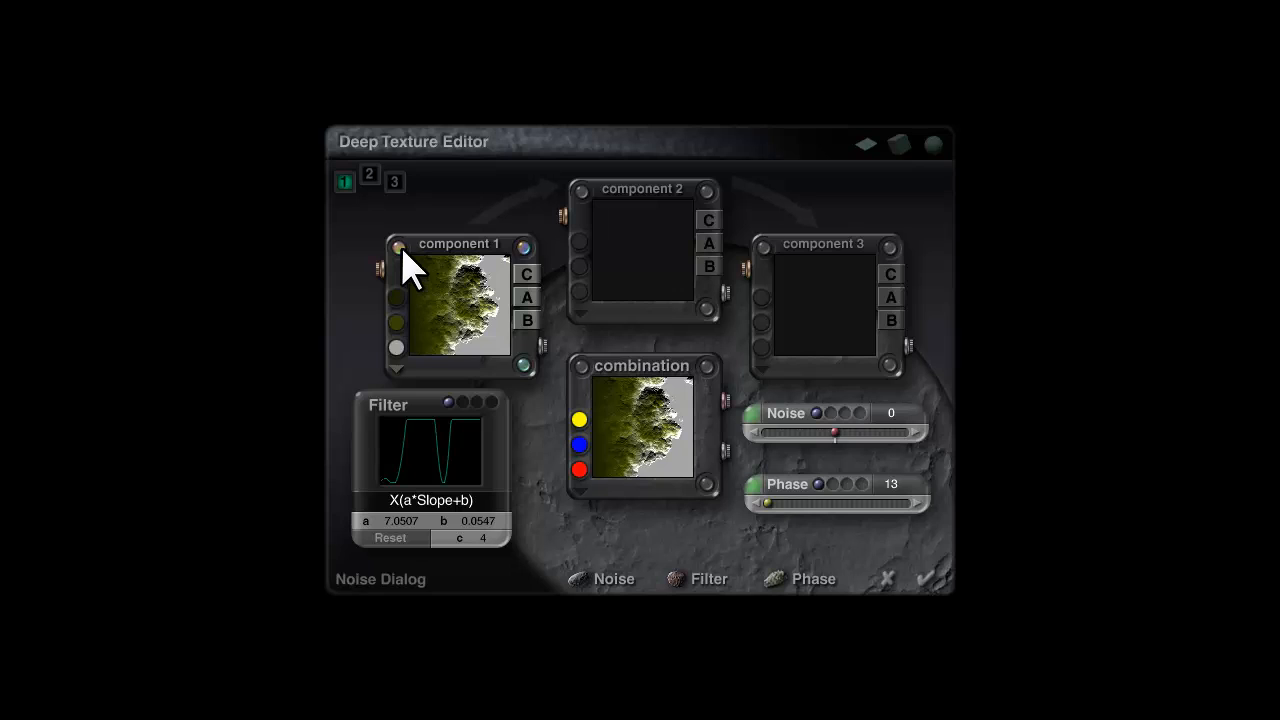
{"action": "left_click", "coordinate": [394, 337]}
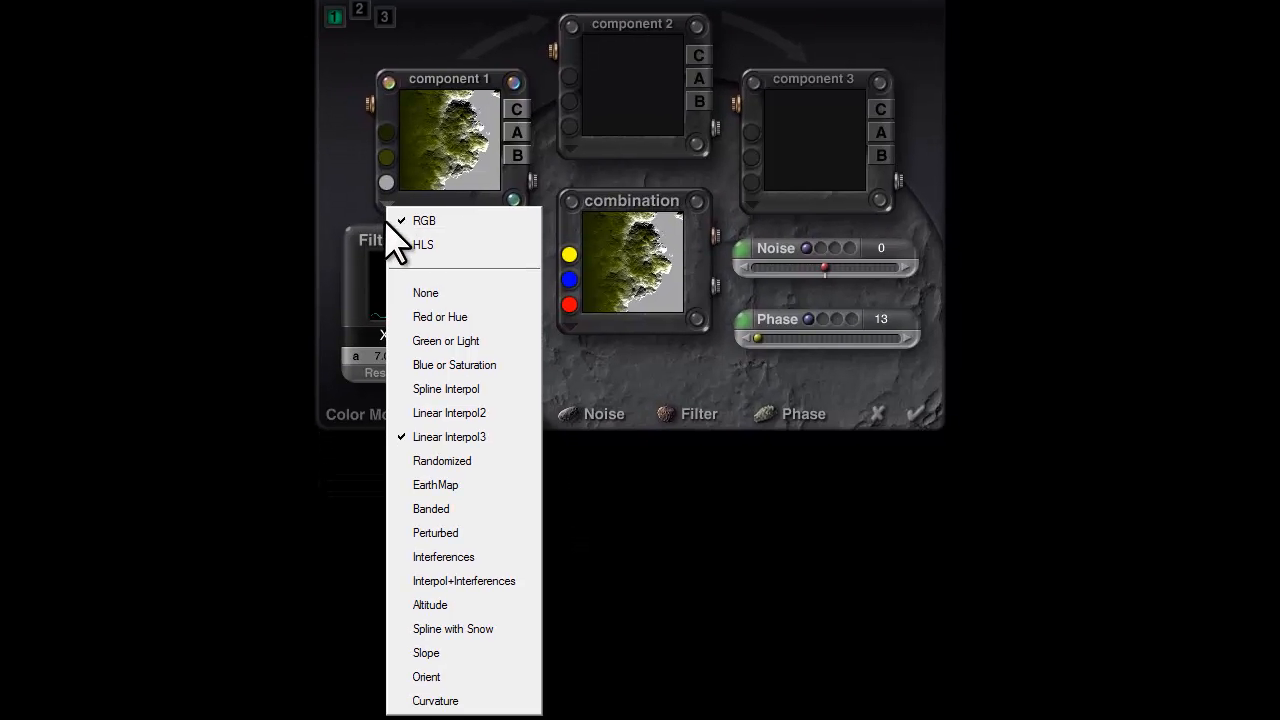
{"action": "left_click", "coordinate": [432, 701]}
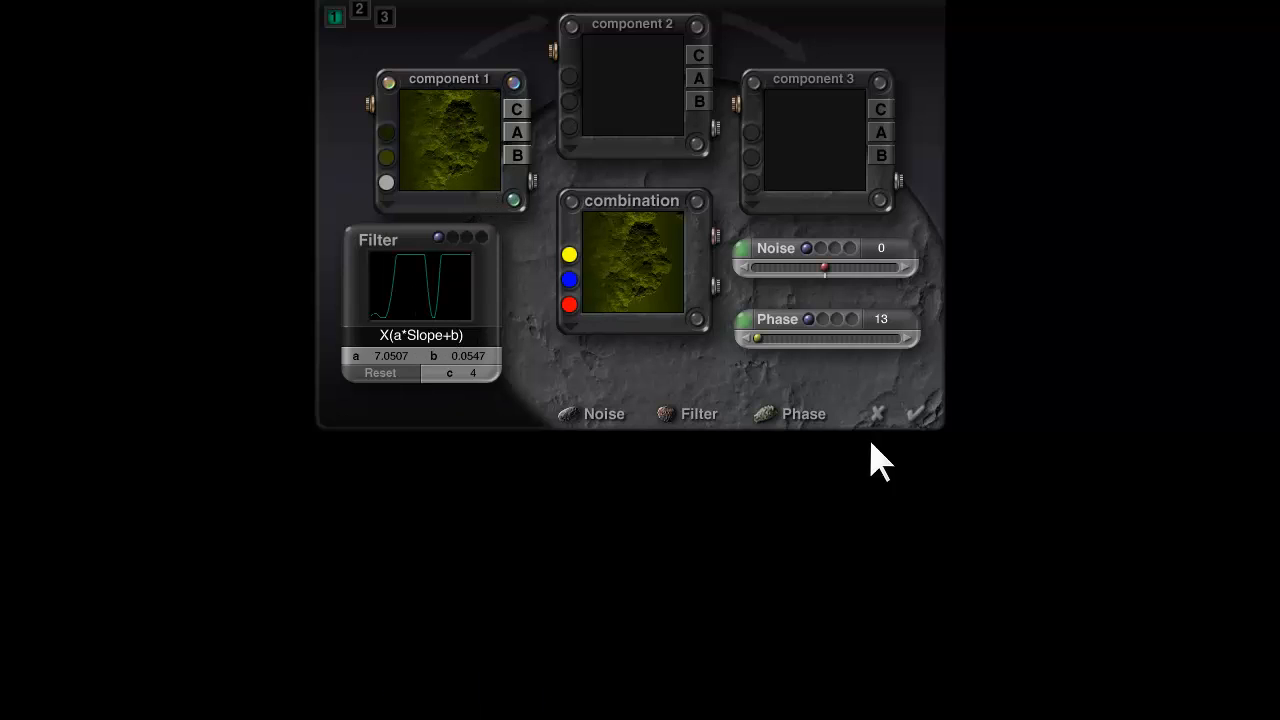
{"action": "left_click", "coordinate": [915, 413]}
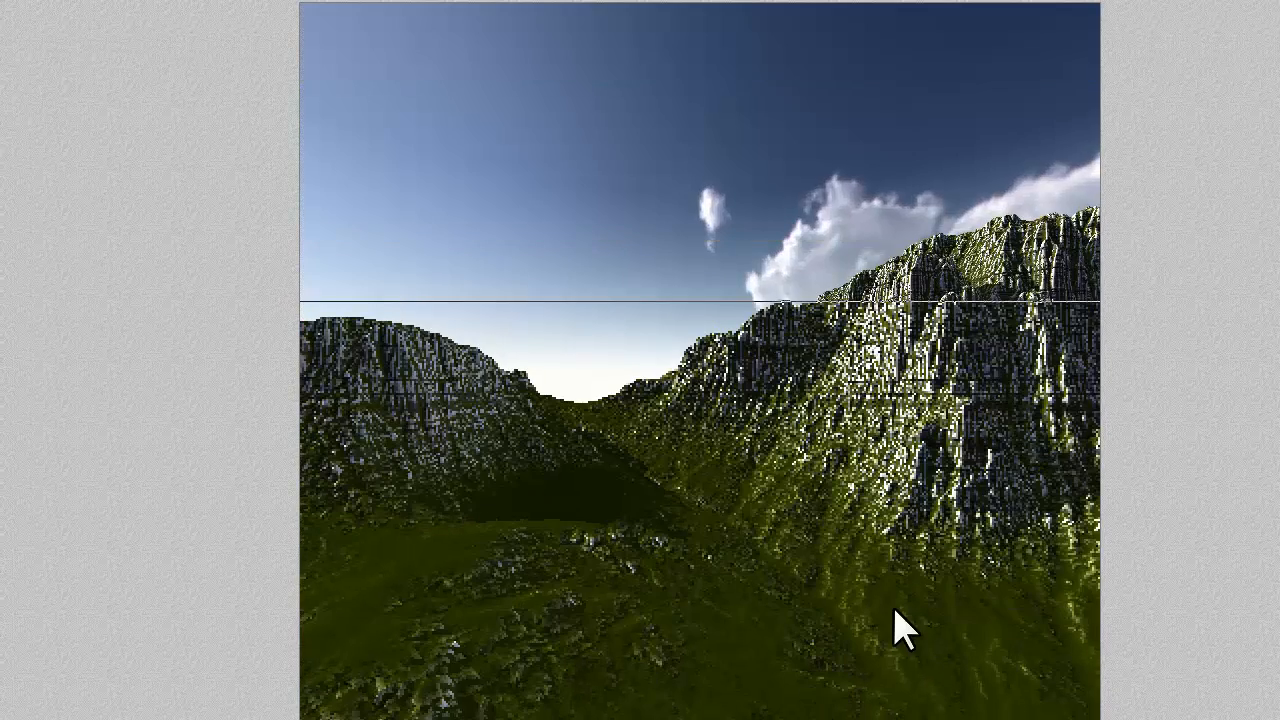
{"action": "left_click_drag", "start_coordinate": [948, 703], "coordinate": [778, 578]}
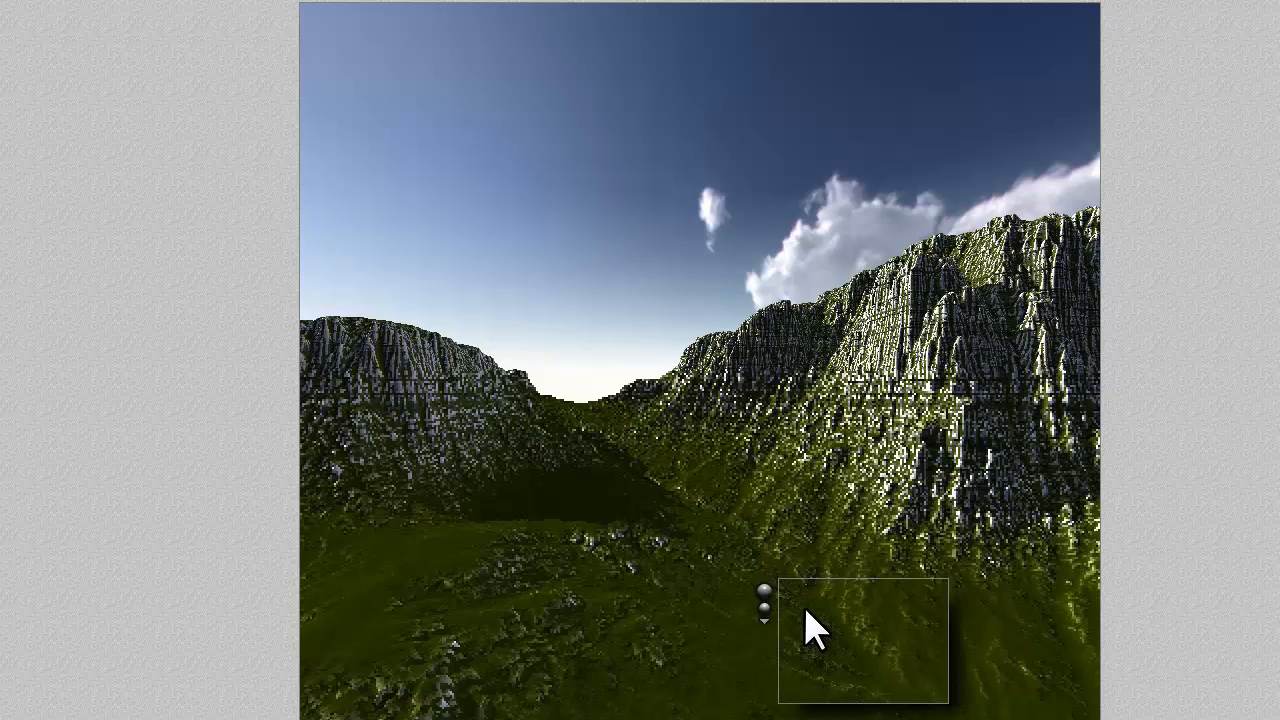
{"action": "key", "text": "Escape"}
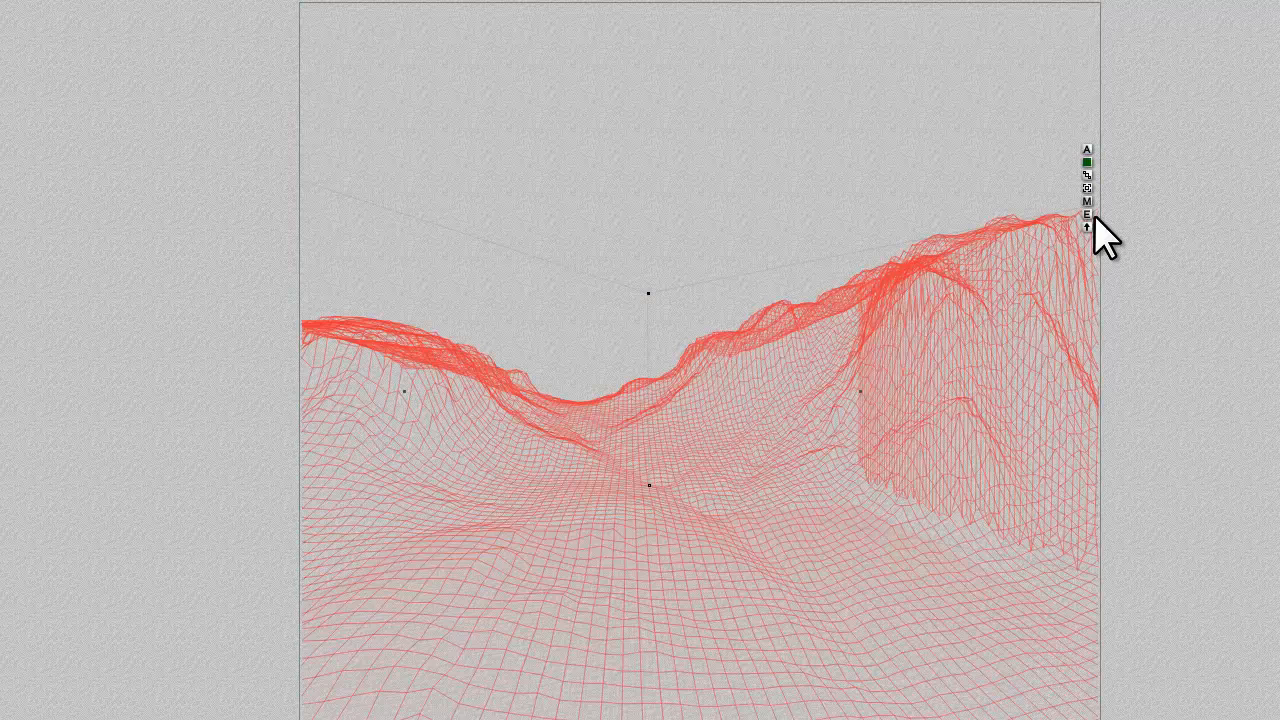
Step: Recolour texture A's component 1 with orange, green and blue as its three colours, and render the scene
{"action": "left_click", "coordinate": [1084, 202]}
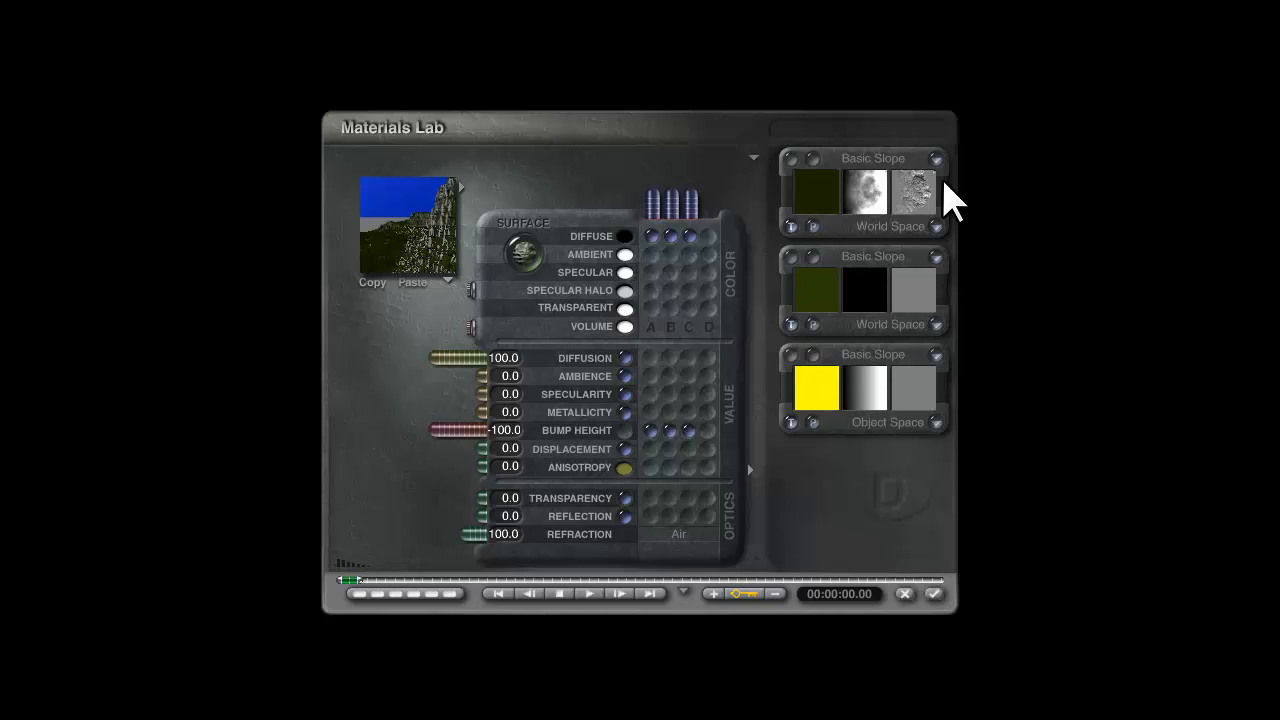
{"action": "left_click", "coordinate": [822, 172]}
{"action": "left_click_drag", "start_coordinate": [478, 345], "coordinate": [620, 249]}
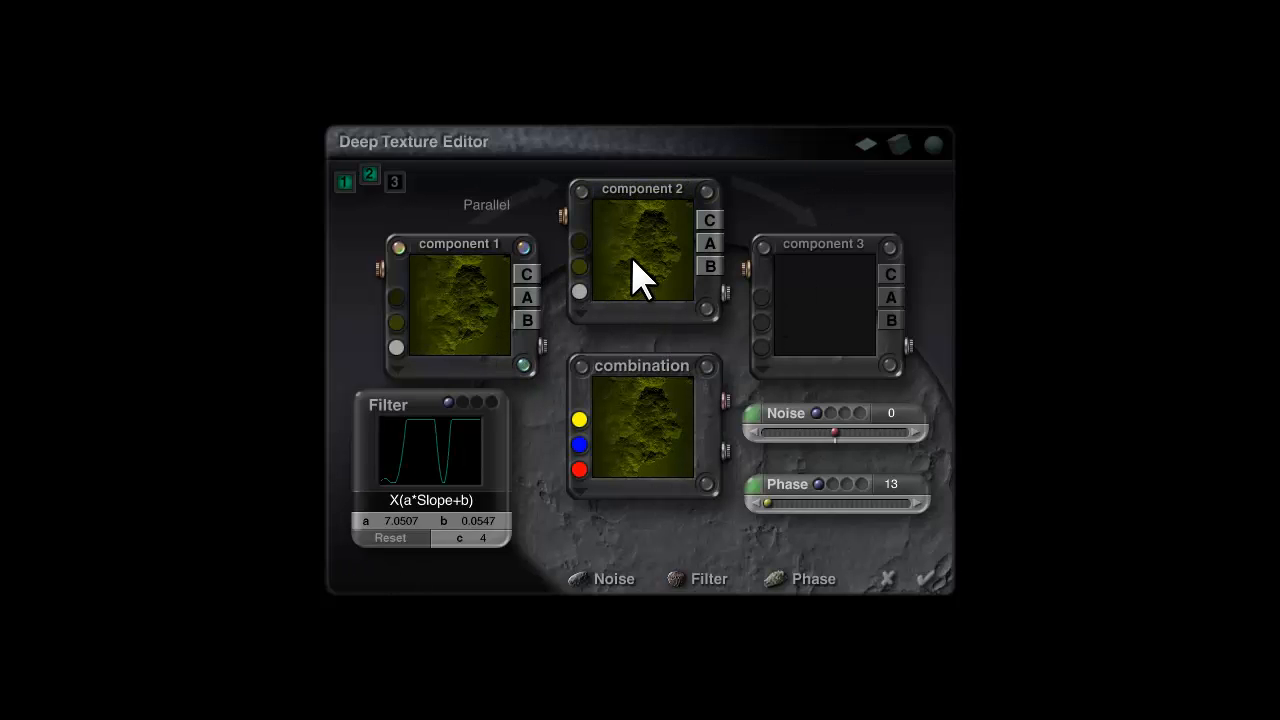
{"action": "left_click", "coordinate": [344, 182]}
{"action": "left_click_drag", "start_coordinate": [400, 298], "coordinate": [536, 298]}
{"action": "left_click_drag", "start_coordinate": [396, 322], "coordinate": [500, 336]}
{"action": "left_click_drag", "start_coordinate": [395, 355], "coordinate": [533, 396]}
{"action": "left_click", "coordinate": [927, 579]}
{"action": "left_click", "coordinate": [930, 595]}
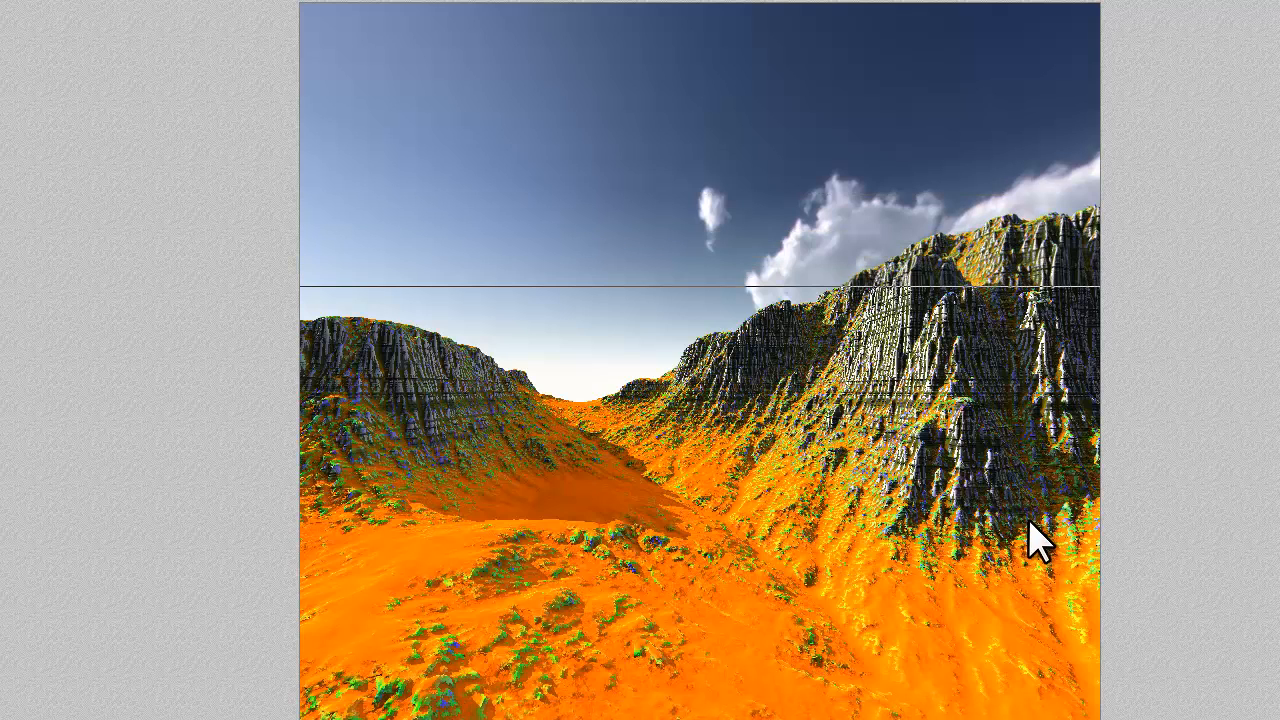
{"action": "left_click", "coordinate": [703, 538]}
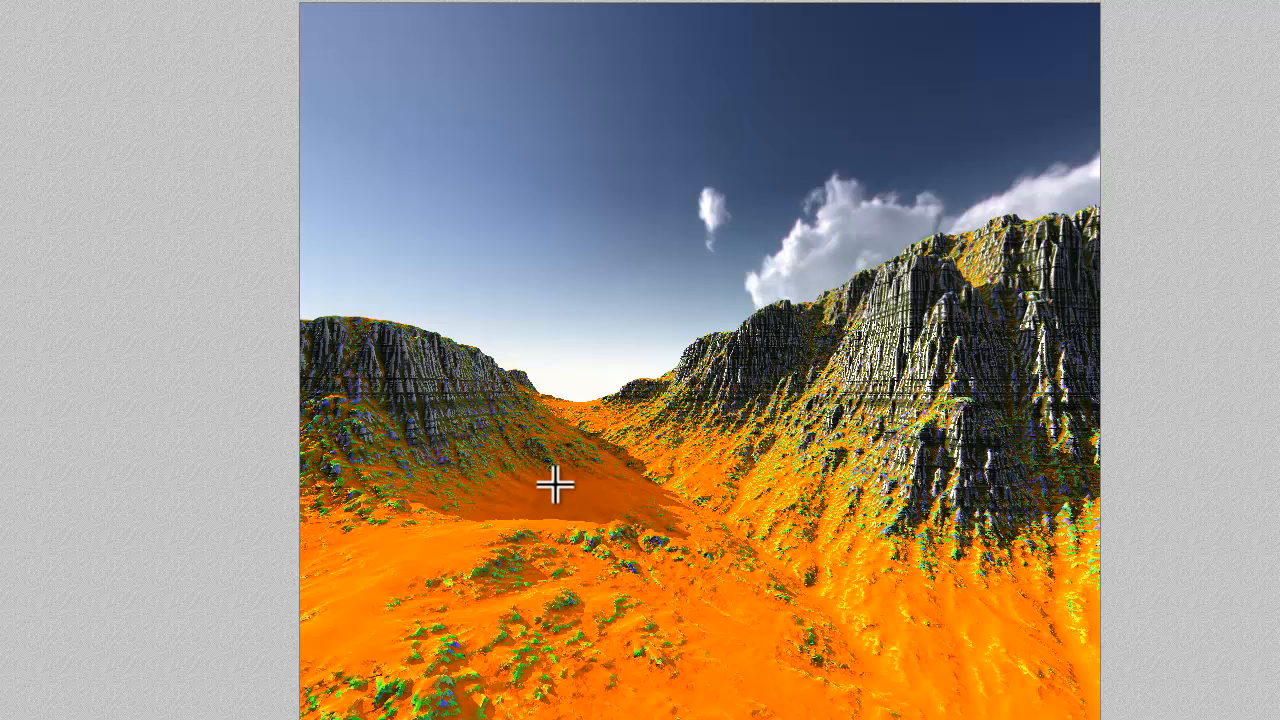
{"action": "key", "text": "Escape"}
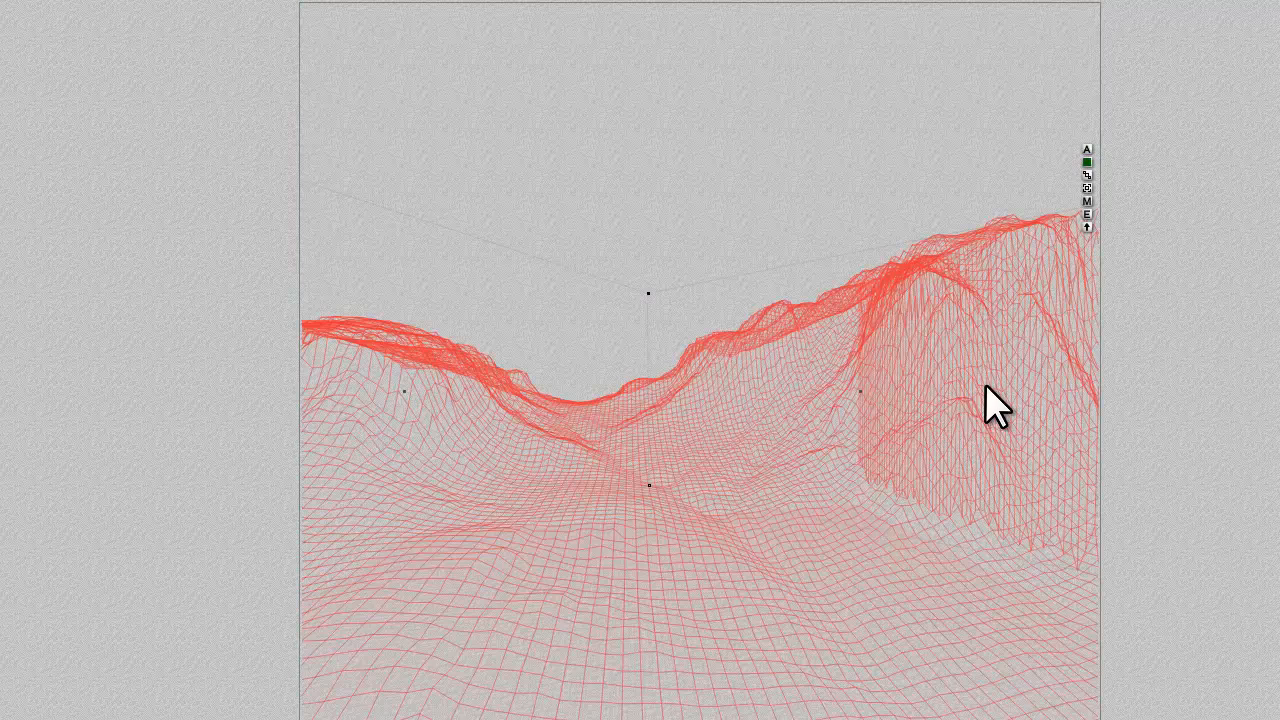
Step: Restore texture A's component 1 to its olive colours by copying component 2 onto it, leaving only component 1 active
{"action": "key", "text": "ctrl+m"}
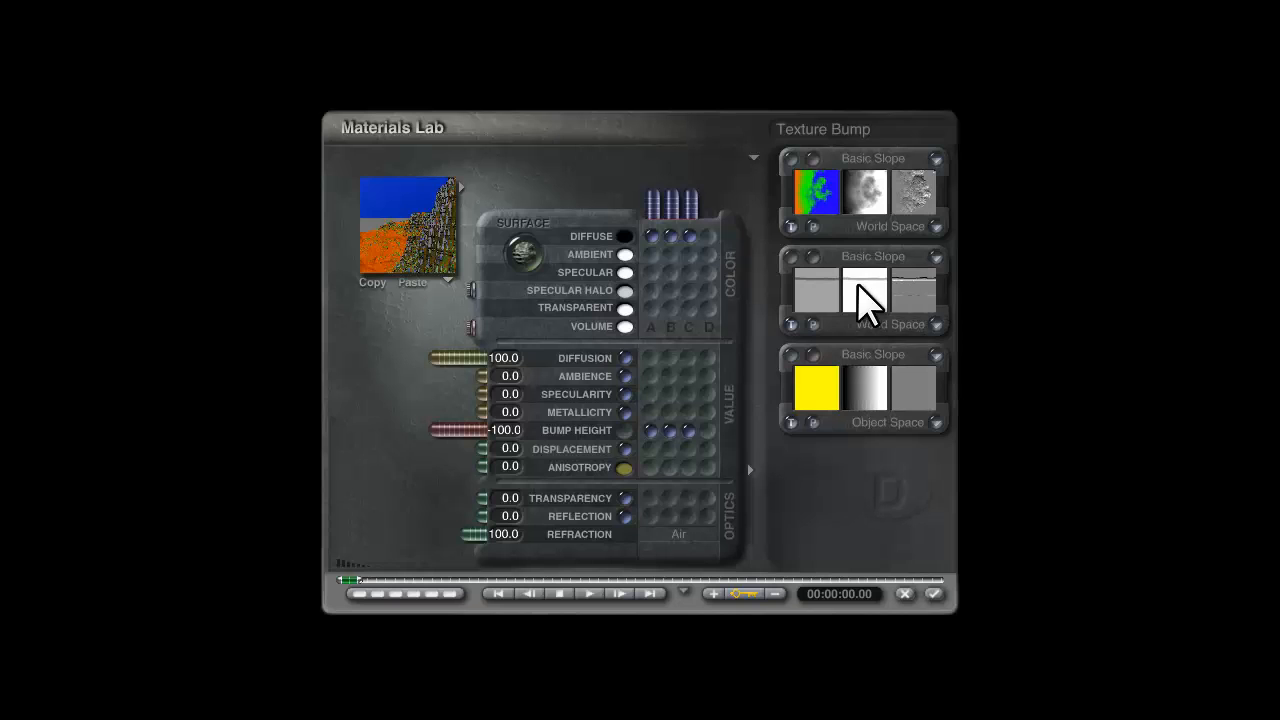
{"action": "left_click", "coordinate": [817, 185]}
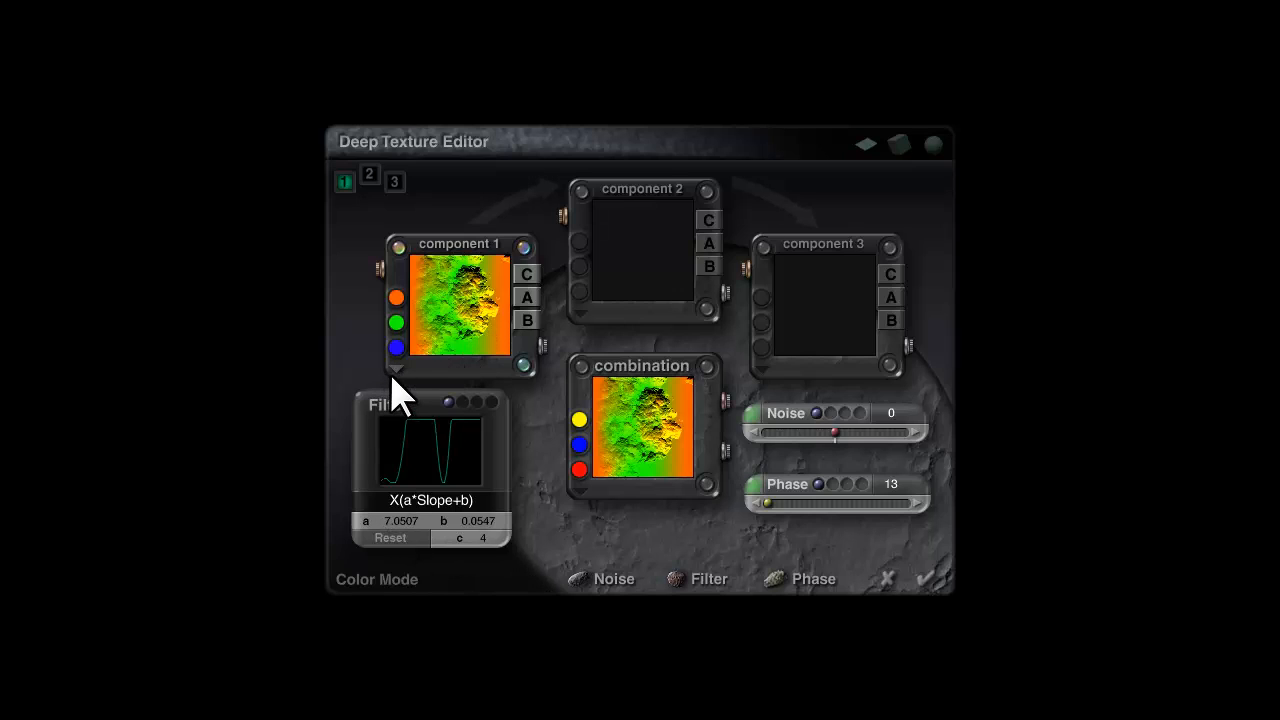
{"action": "left_click", "coordinate": [369, 175]}
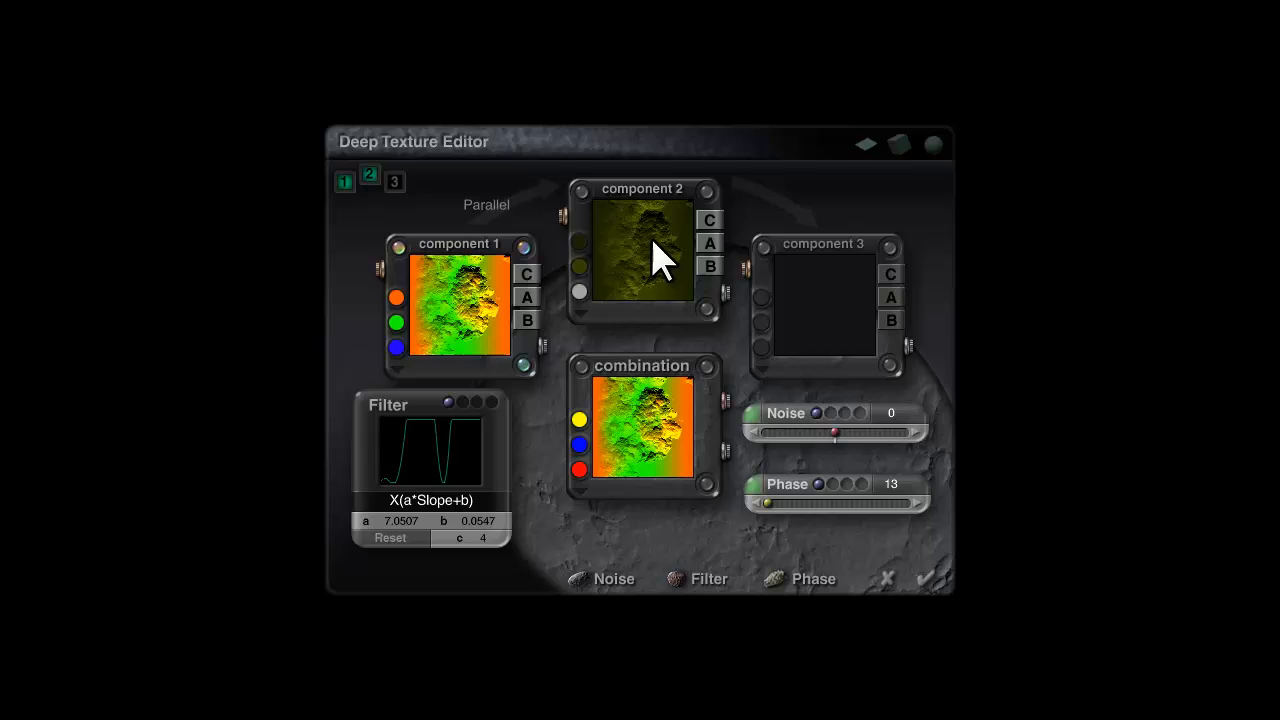
{"action": "left_click", "coordinate": [346, 181]}
Step: Brighten the second colour of texture A's component 1 to a lighter olive, apply the material and render the scene
{"action": "left_click", "coordinate": [397, 322]}
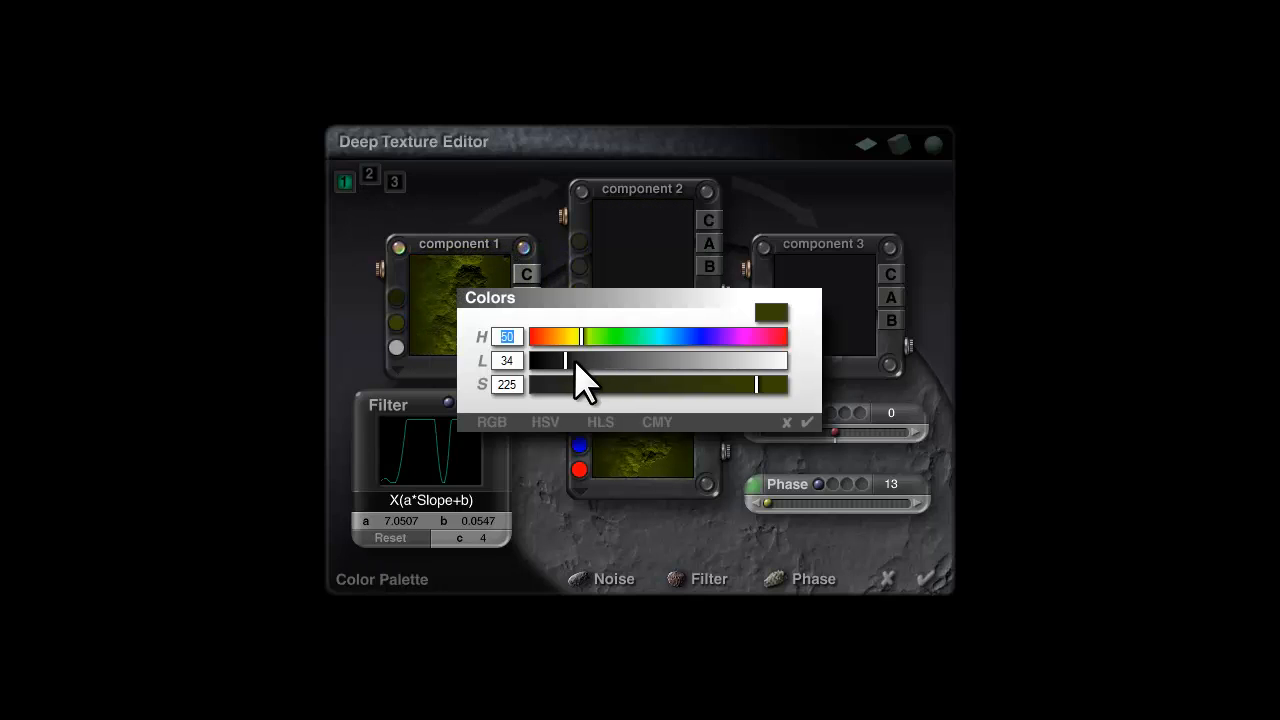
{"action": "left_click_drag", "start_coordinate": [574, 359], "coordinate": [600, 360]}
{"action": "left_click", "coordinate": [806, 422]}
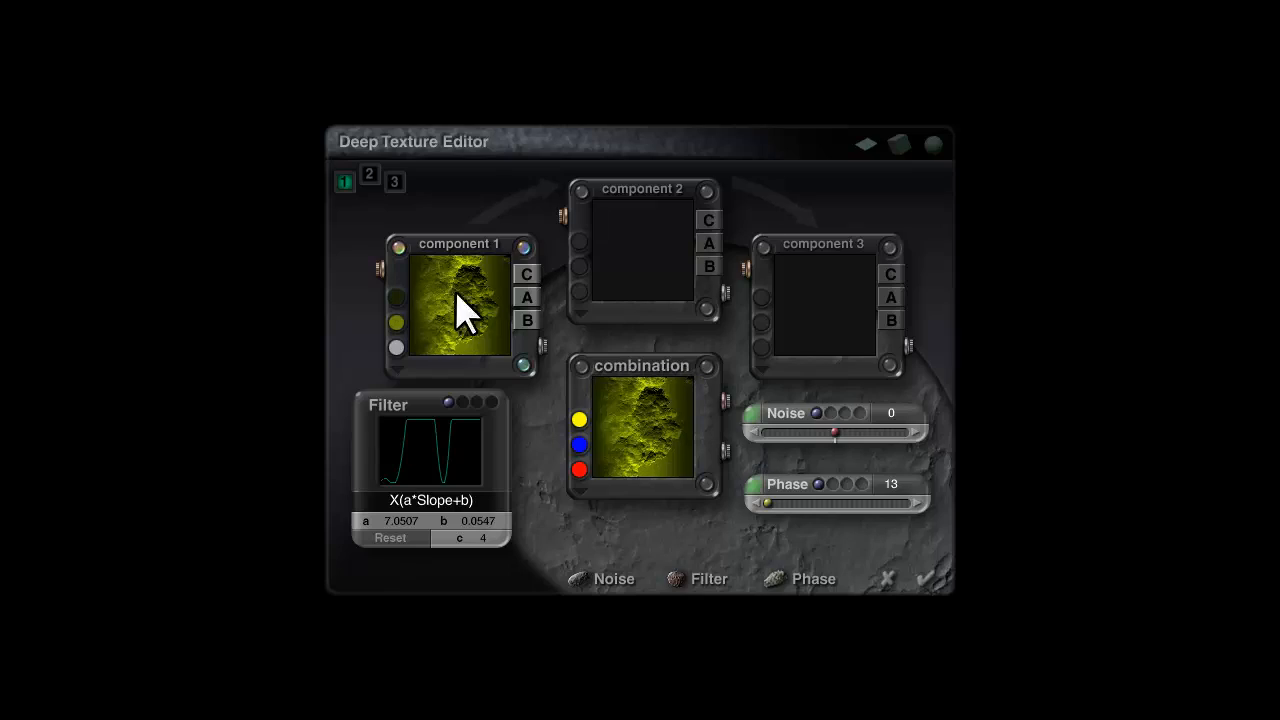
{"action": "left_click", "coordinate": [925, 586]}
{"action": "left_click", "coordinate": [936, 598]}
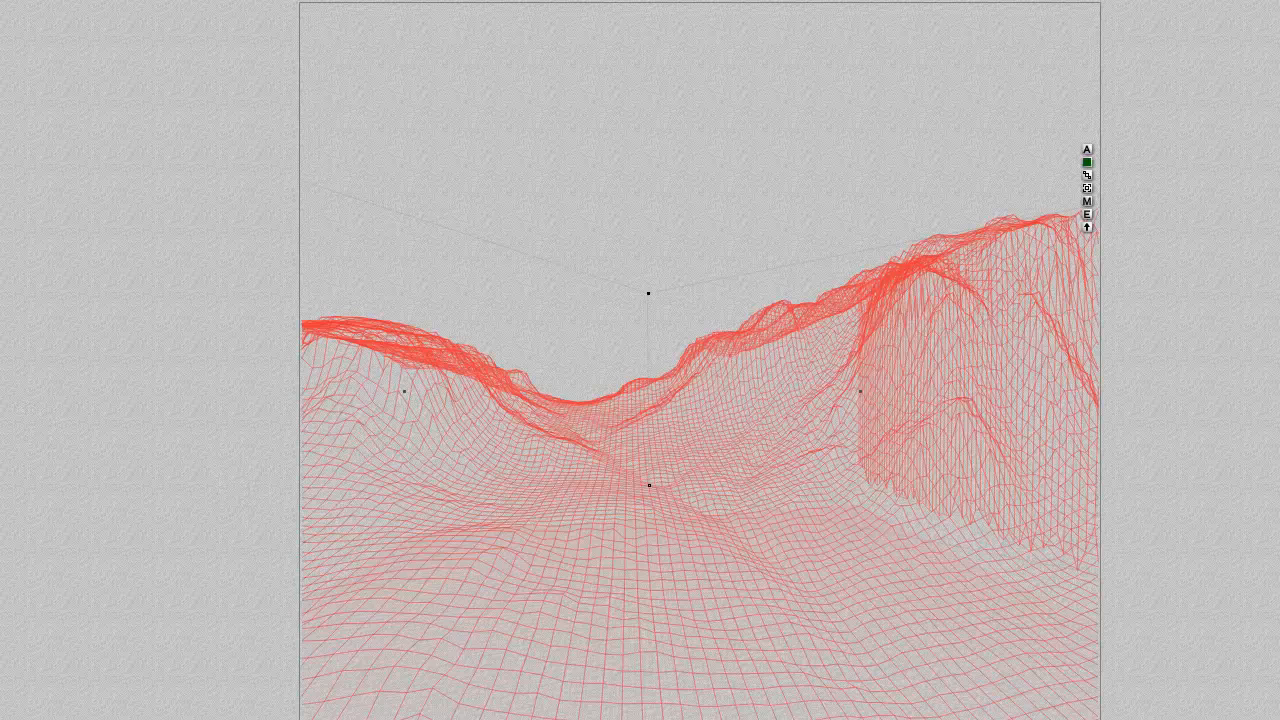
{"action": "left_click", "coordinate": [106, 385]}
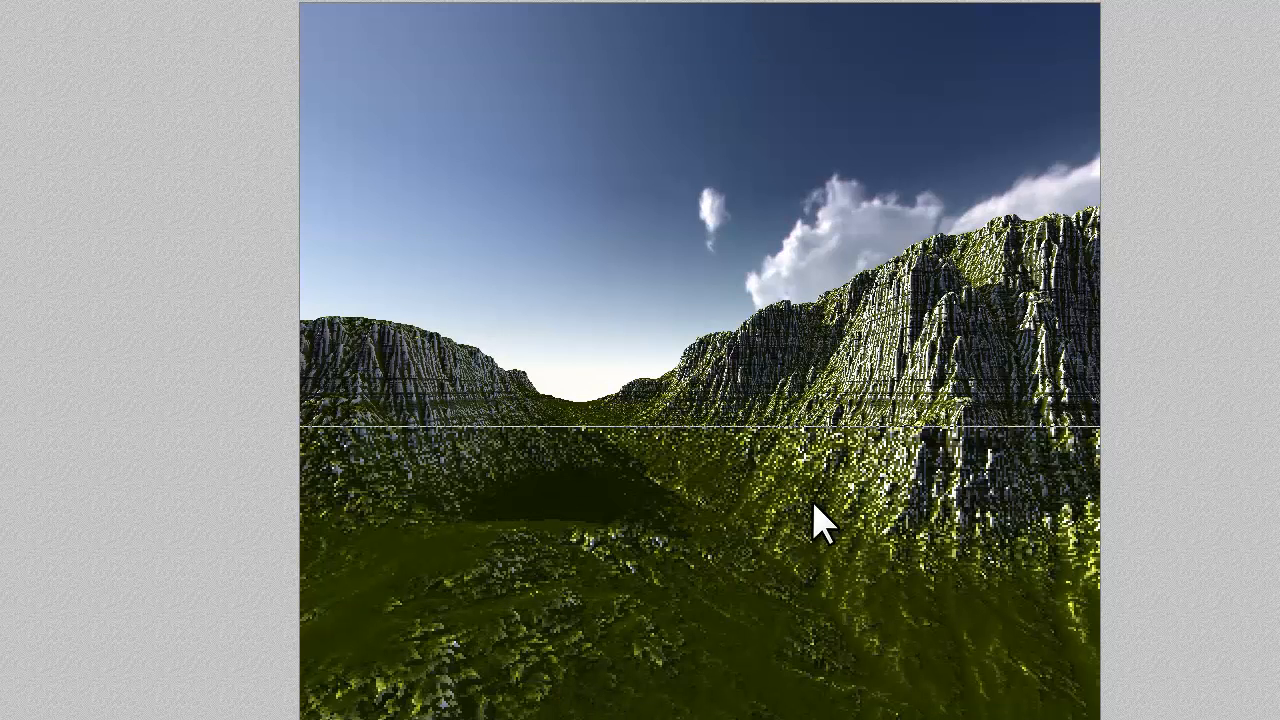
{"action": "left_click", "coordinate": [689, 510]}
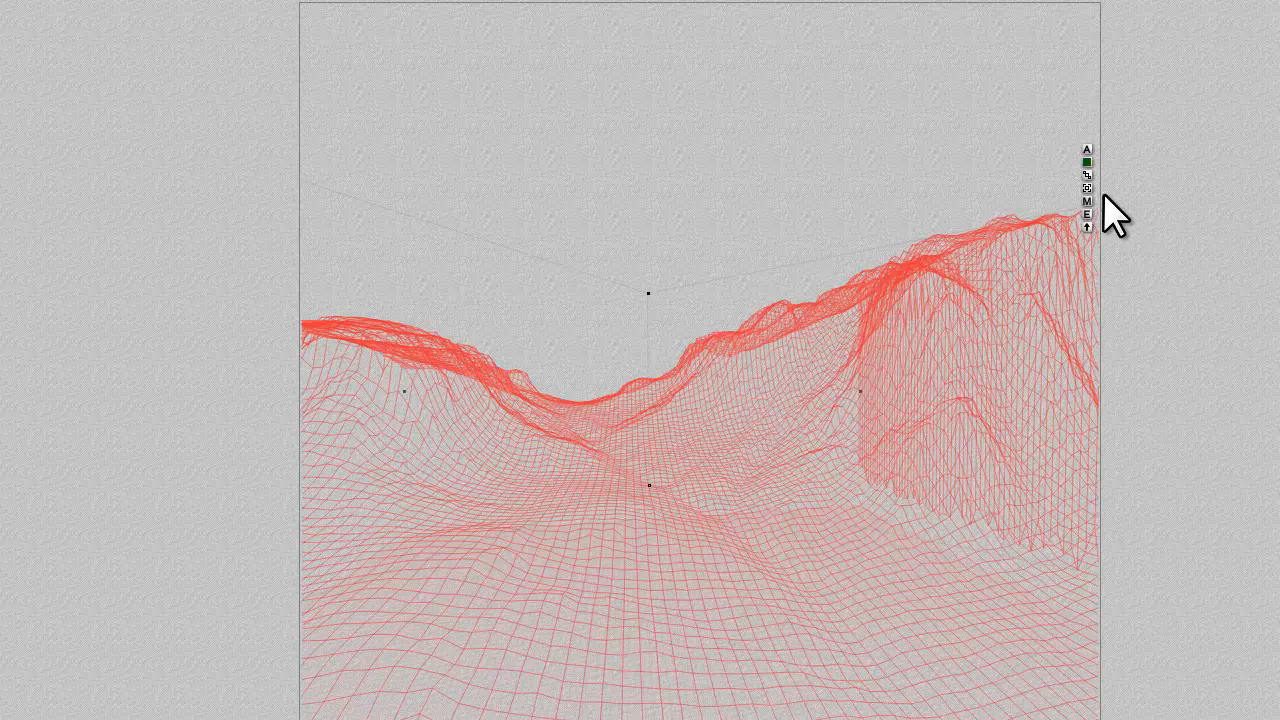
Step: Copy component 2 of texture A back onto component 1, apply the material and render the terrain
{"action": "key", "text": "ctrl+m"}
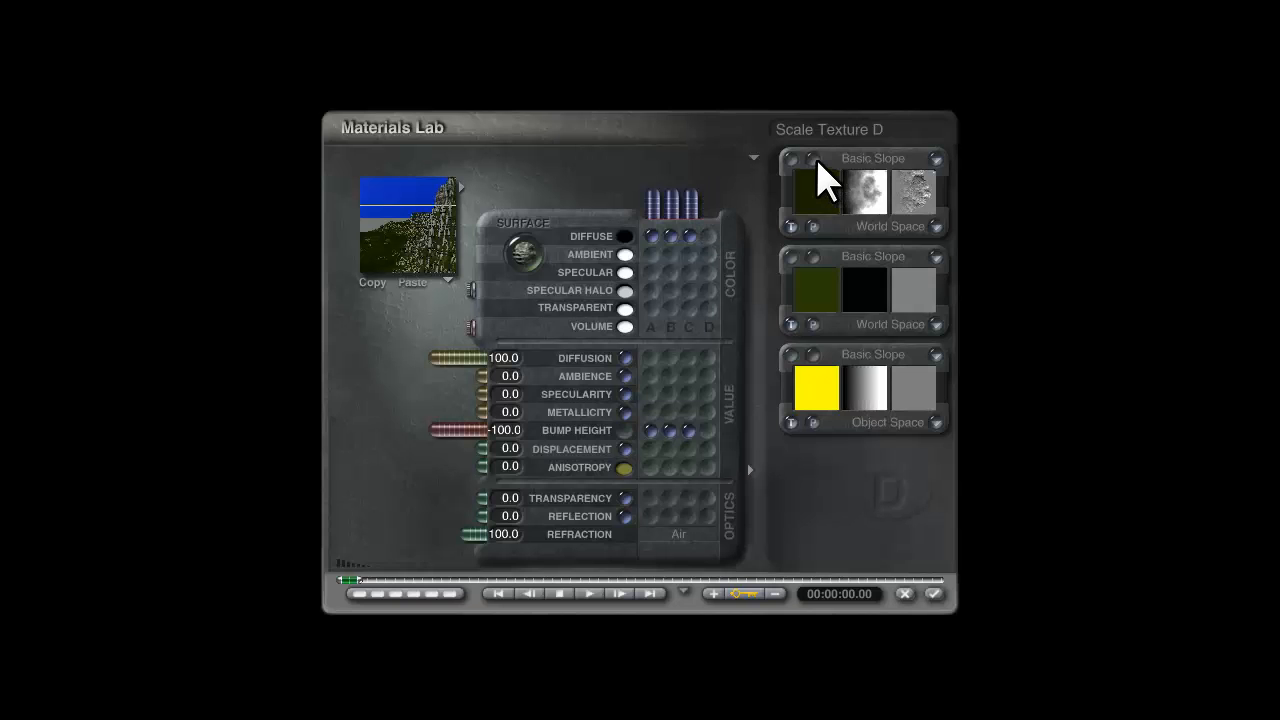
{"action": "left_click", "coordinate": [811, 157]}
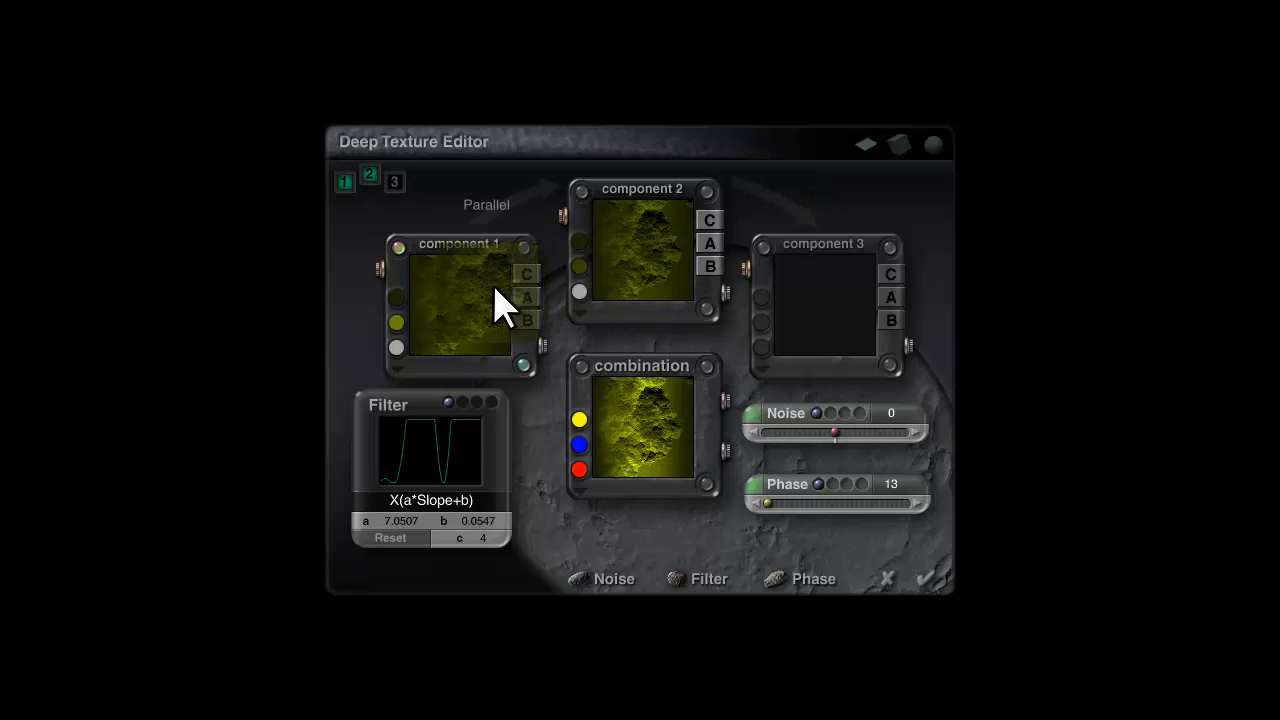
{"action": "left_click", "coordinate": [930, 580]}
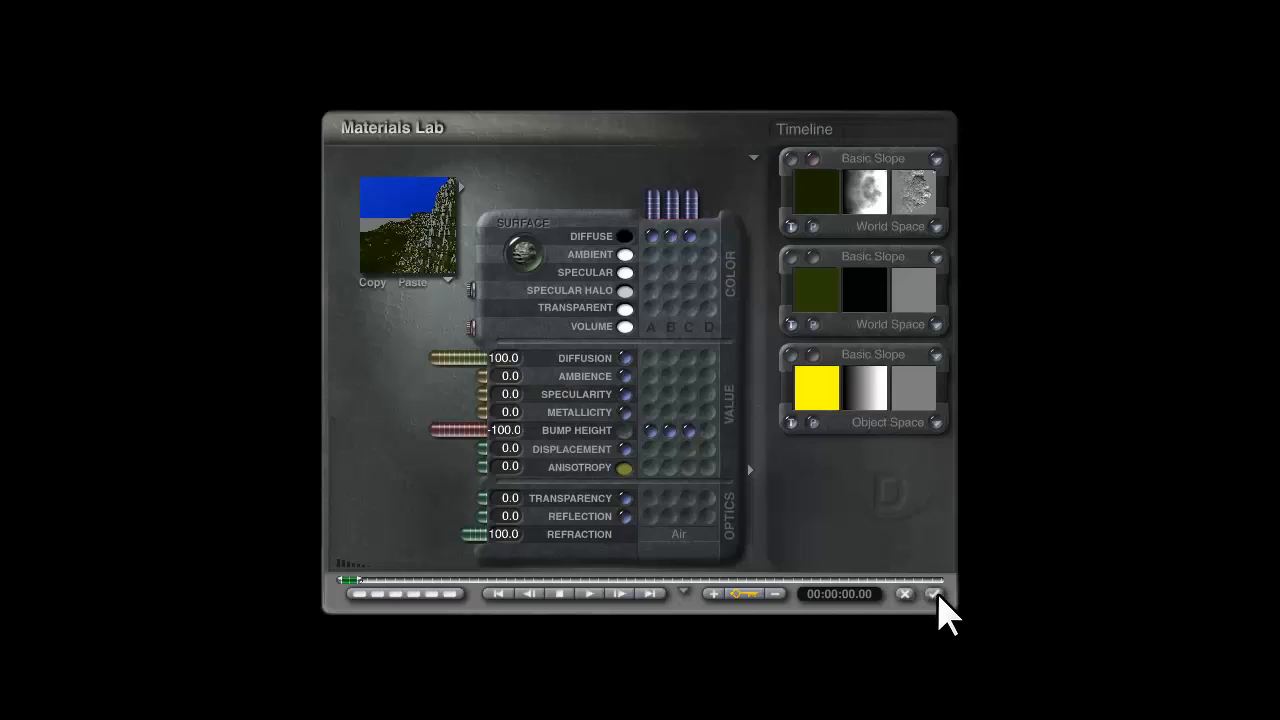
{"action": "left_click", "coordinate": [935, 606]}
{"action": "left_click", "coordinate": [63, 468]}
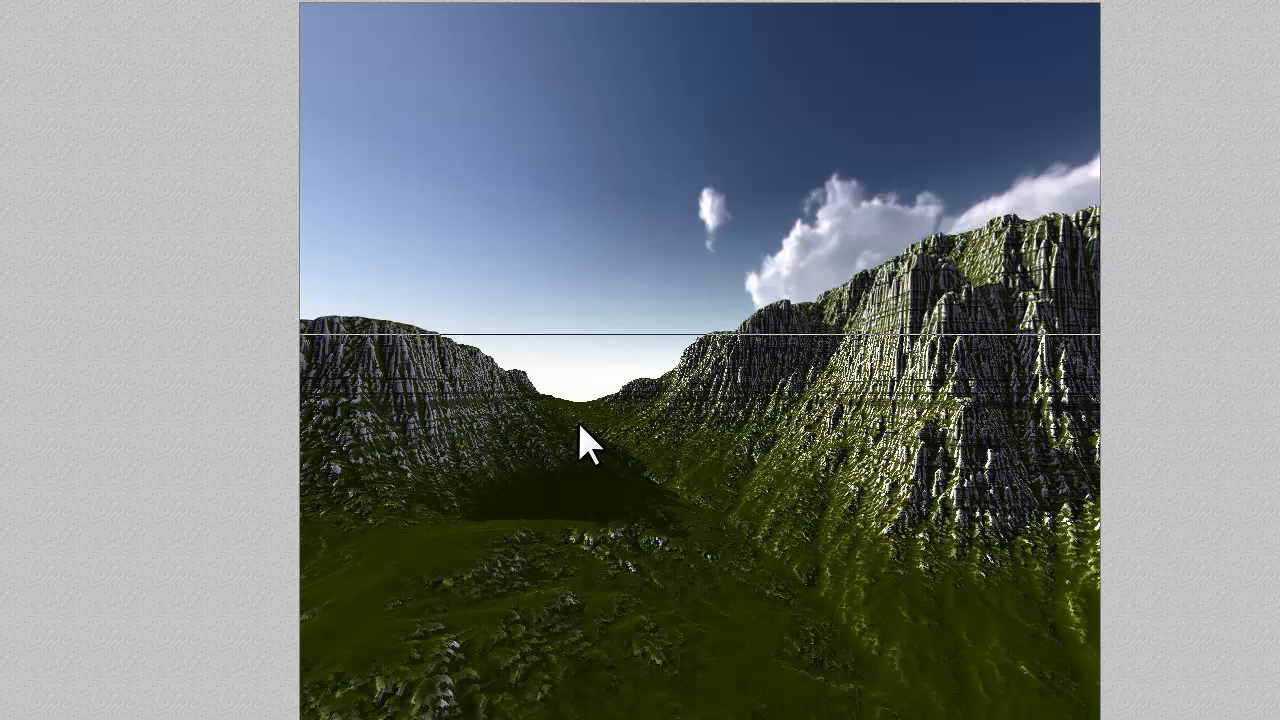
{"action": "key", "text": "Escape"}
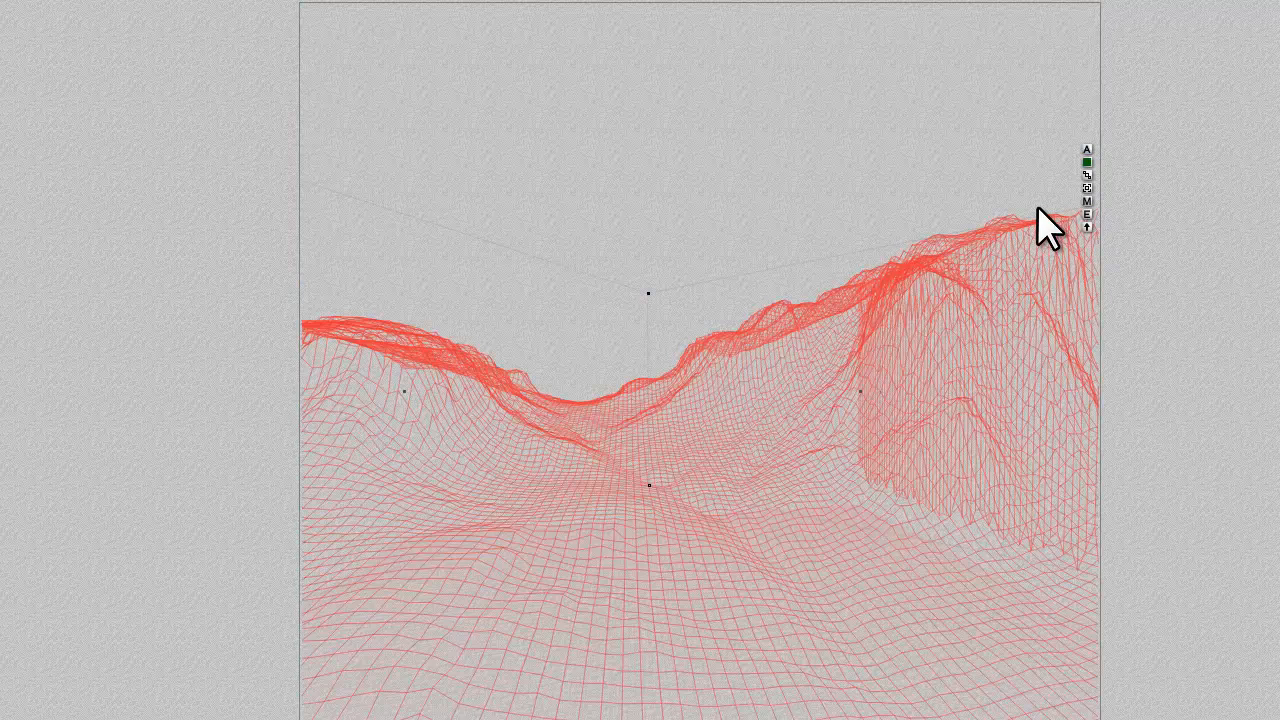
Step: Assign textures A, B and C to Anisotropy, use only texture A for Diffuse and Bump Height, and render, refining an area of the cliff
{"action": "left_click", "coordinate": [1088, 201]}
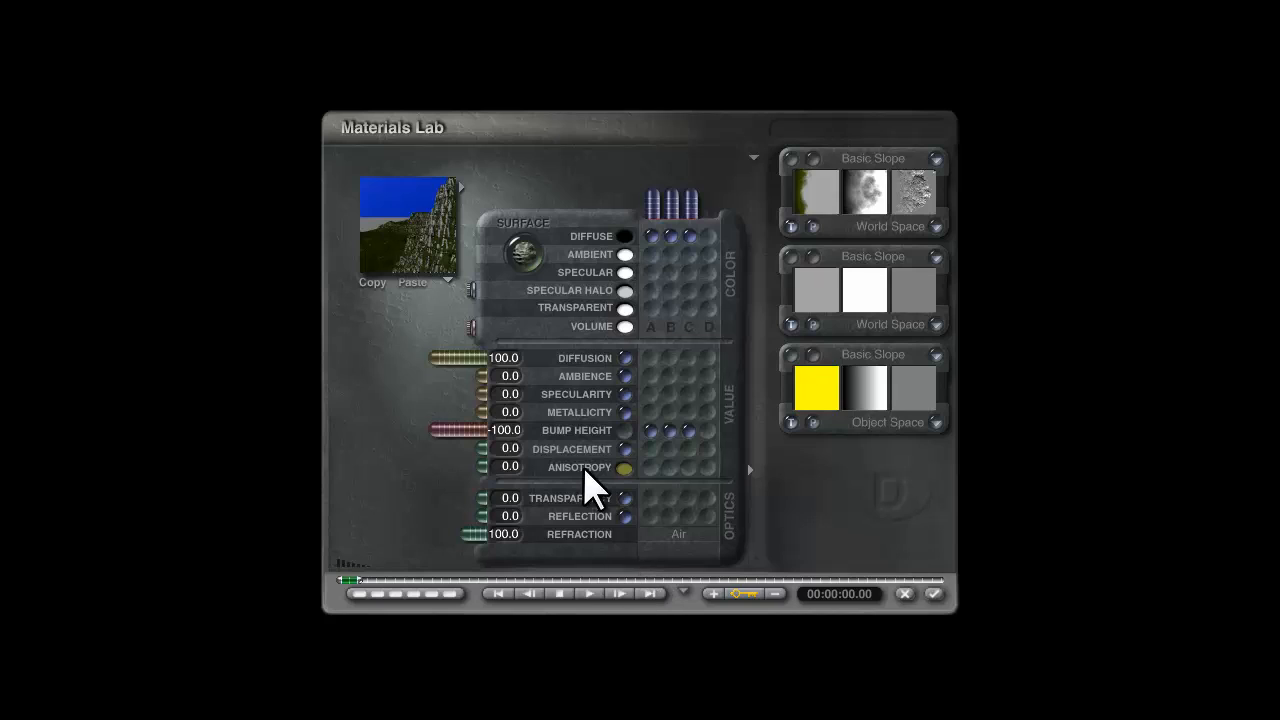
{"action": "left_click", "coordinate": [688, 467]}
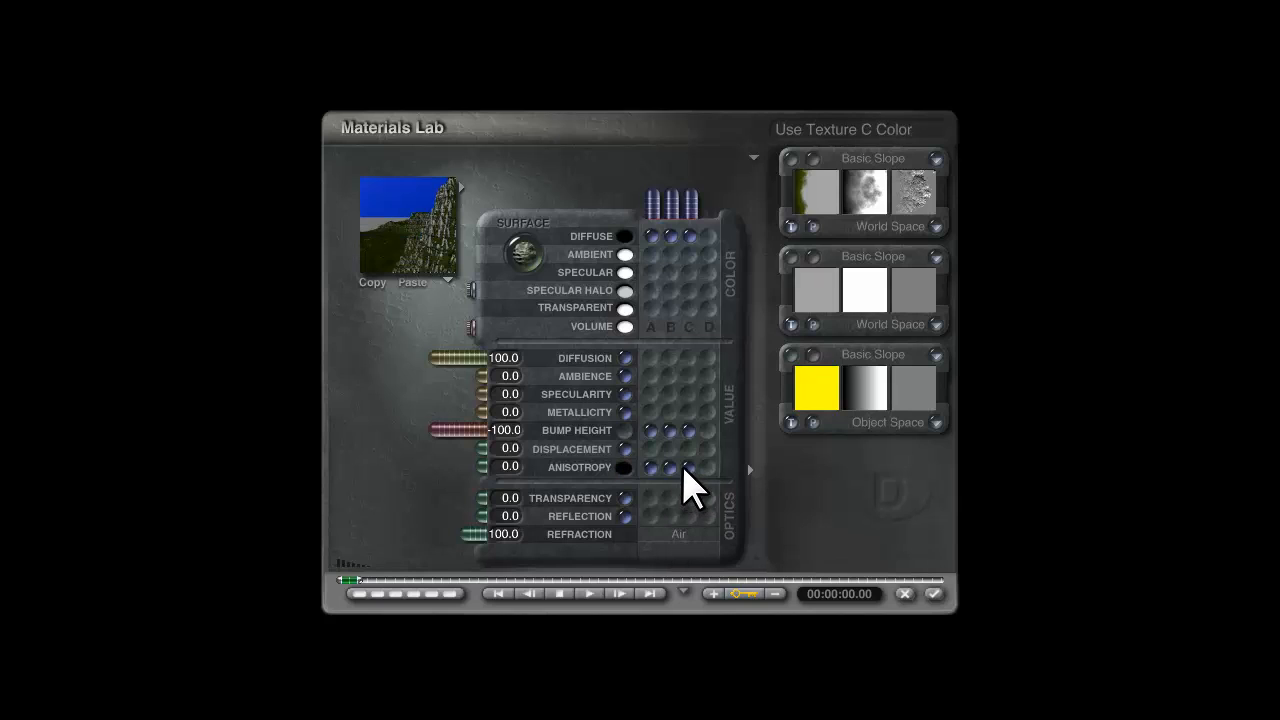
{"action": "left_click", "coordinate": [648, 430]}
{"action": "left_click", "coordinate": [650, 236]}
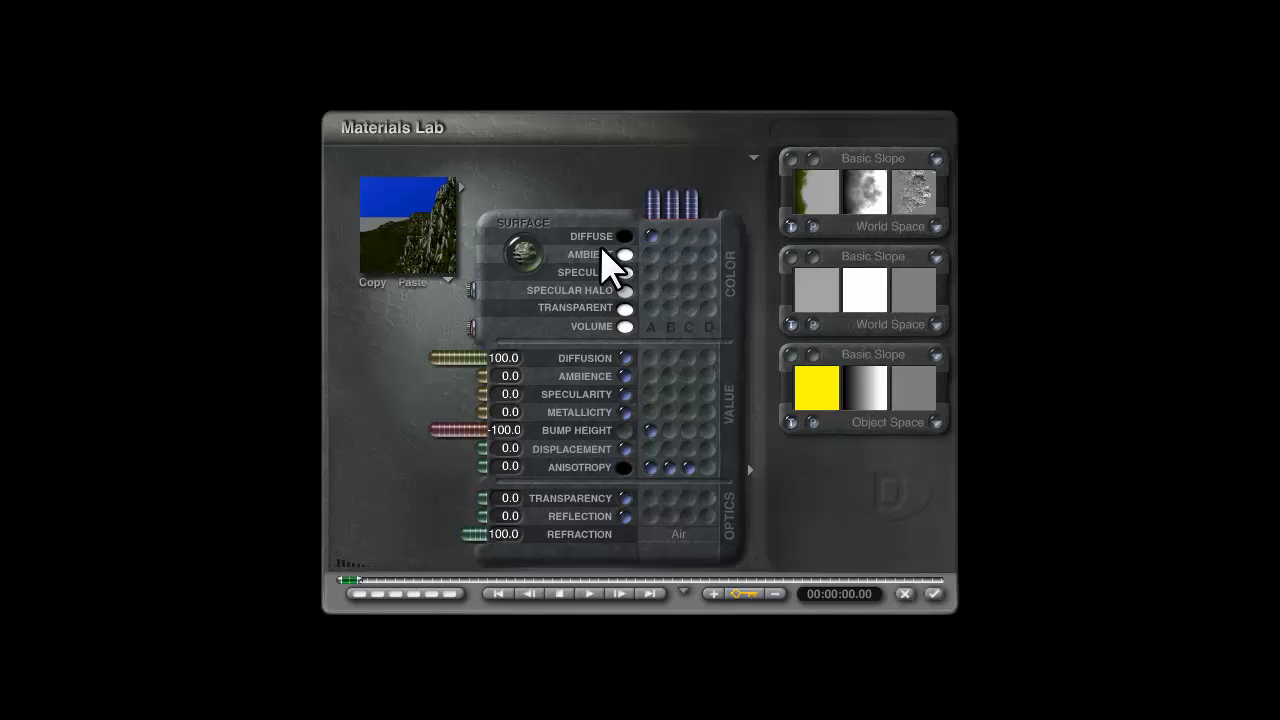
{"action": "left_click", "coordinate": [933, 594]}
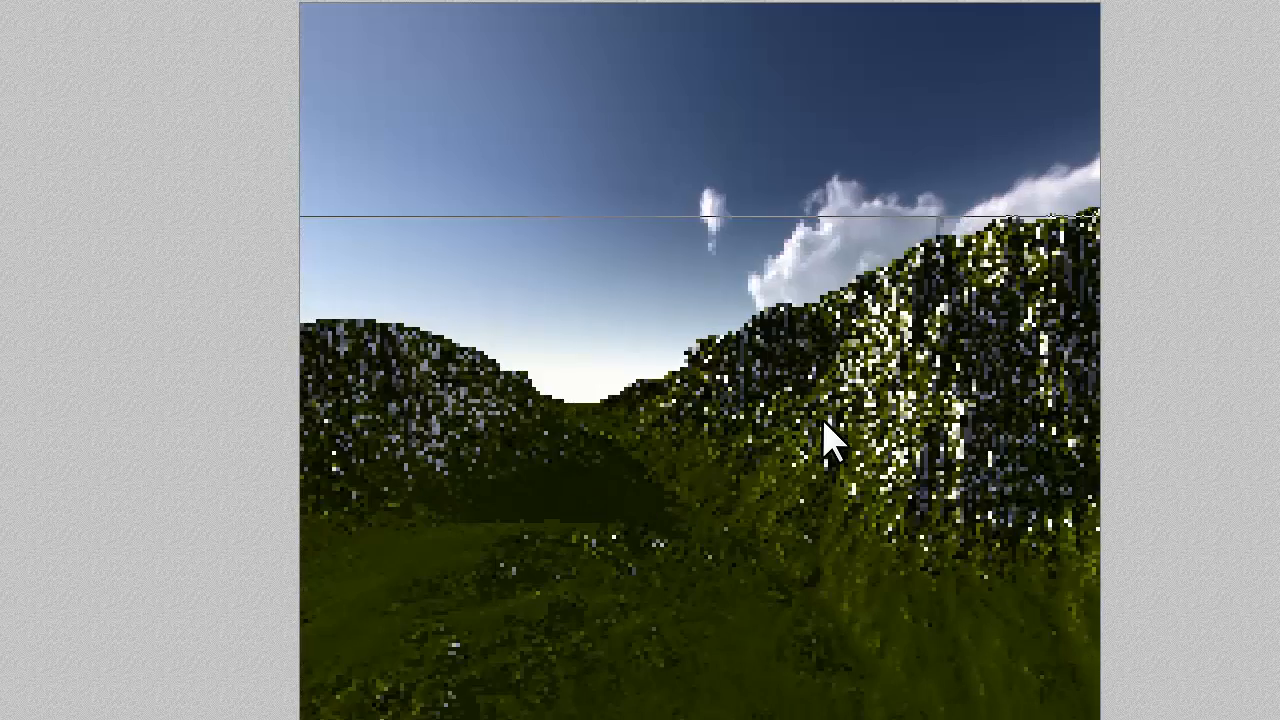
{"action": "left_click_drag", "start_coordinate": [976, 510], "coordinate": [860, 350]}
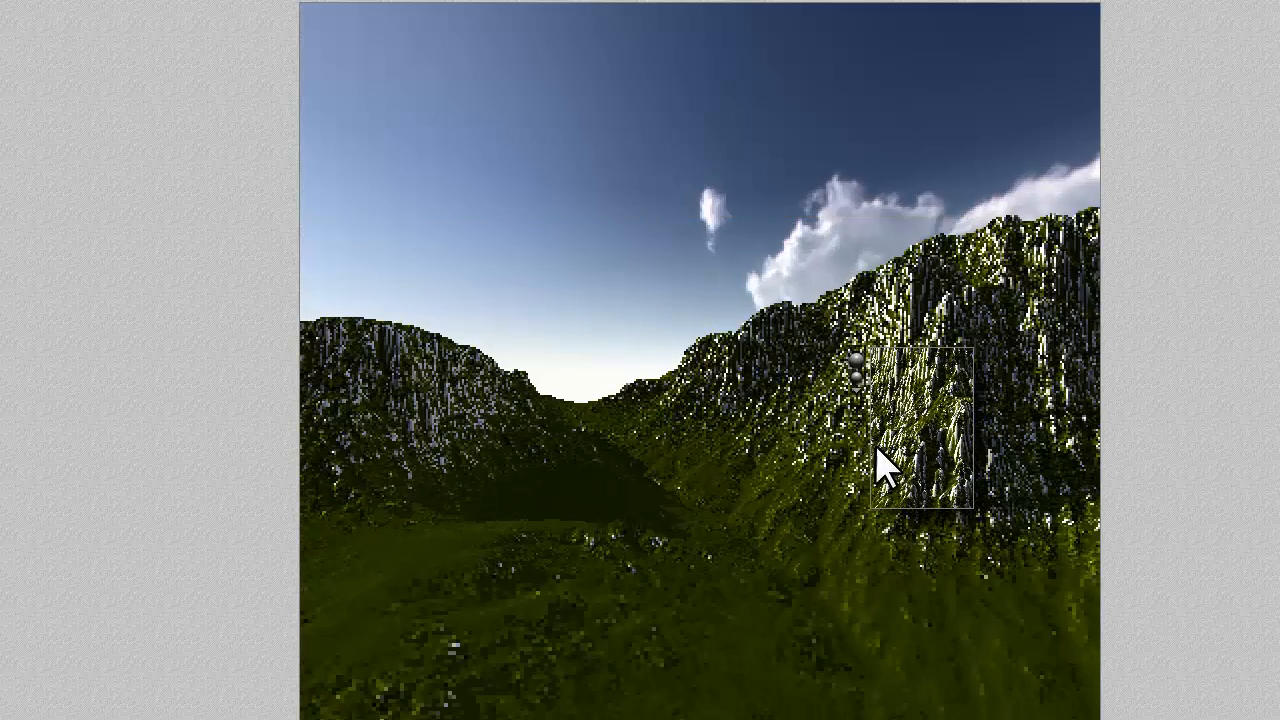
{"action": "key", "text": "Escape"}
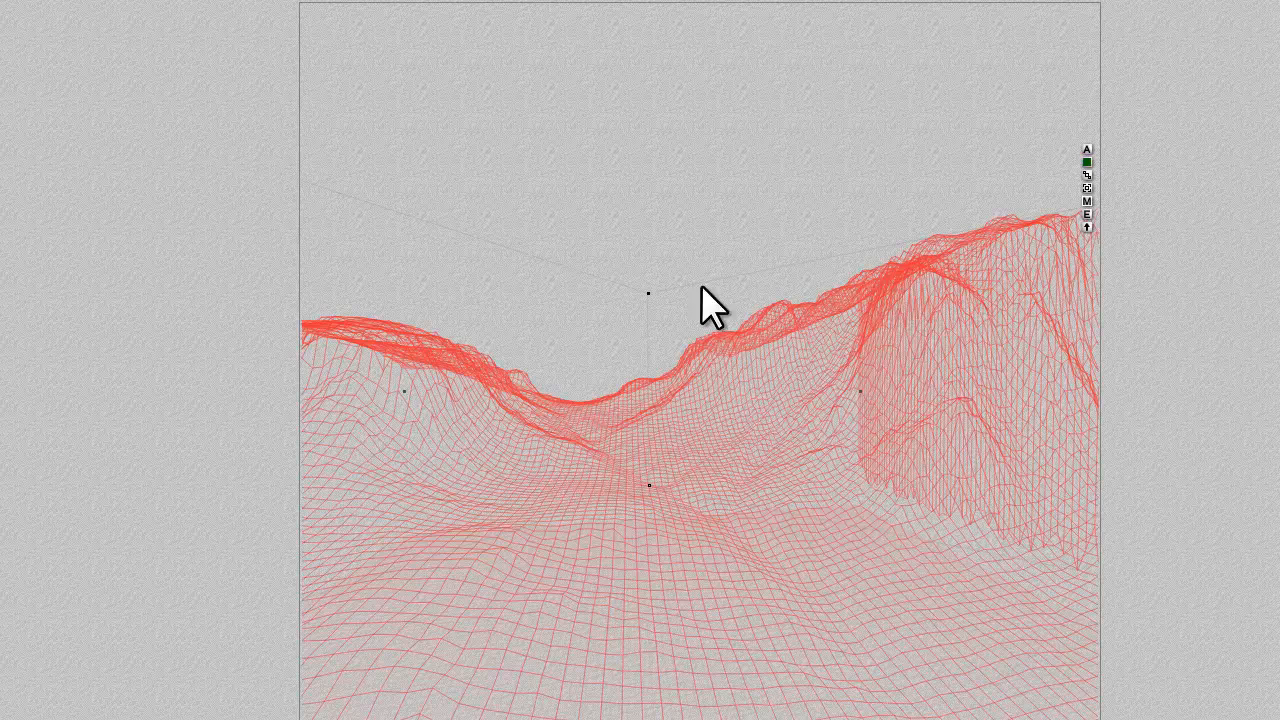
Step: Switch the Diffuse colour and Bump Height to texture B alone and render the scene
{"action": "key", "text": "ctrl+m"}
{"action": "left_click", "coordinate": [671, 237]}
{"action": "left_click", "coordinate": [670, 430]}
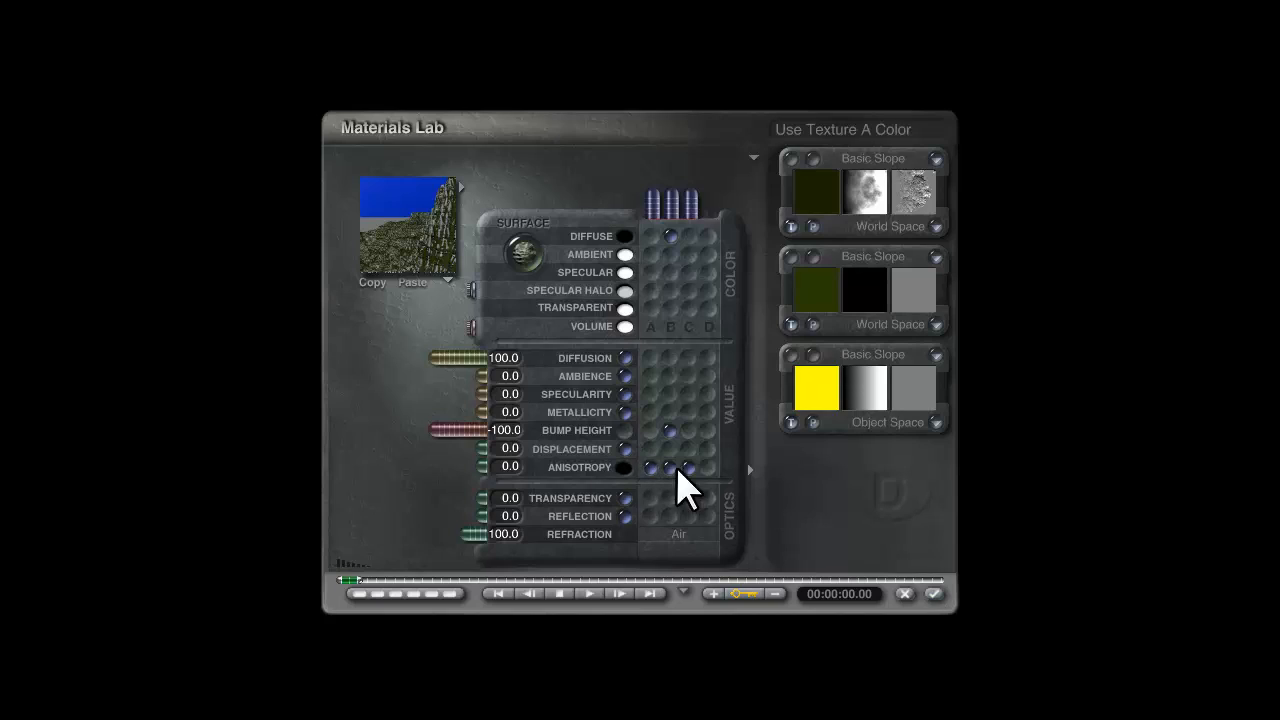
{"action": "left_click", "coordinate": [935, 594]}
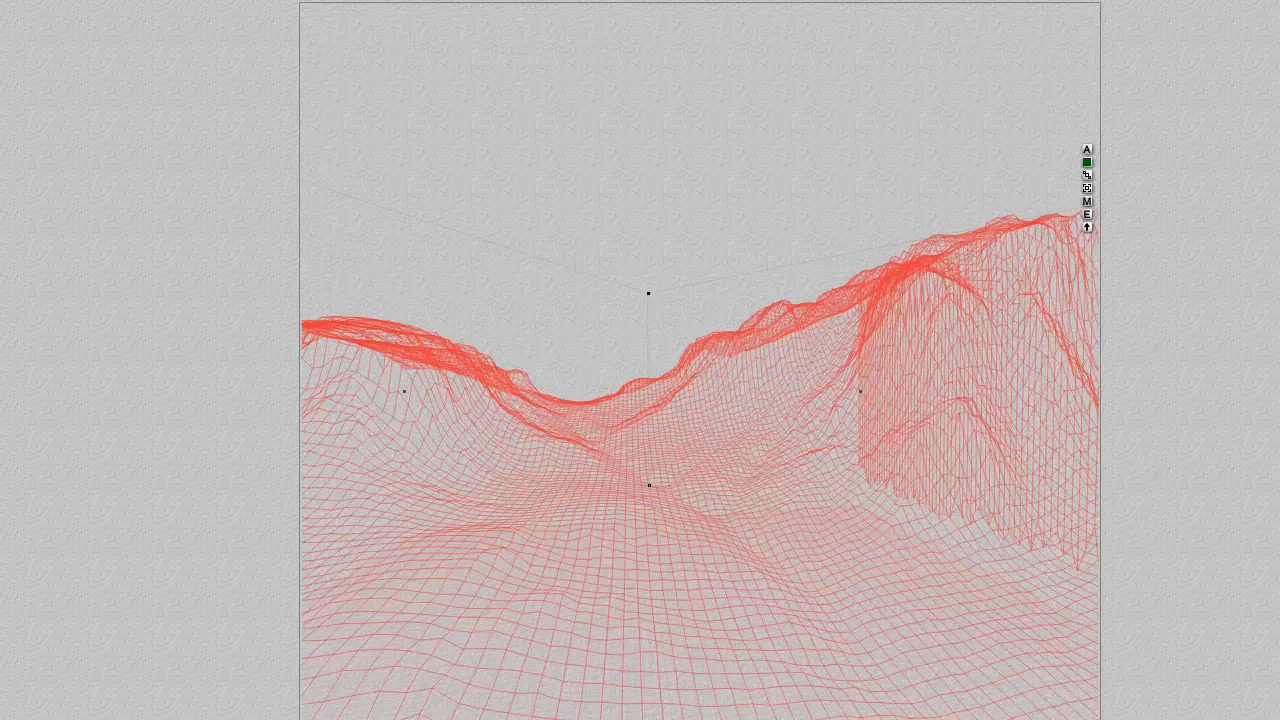
{"action": "key", "text": "ctrl+r"}
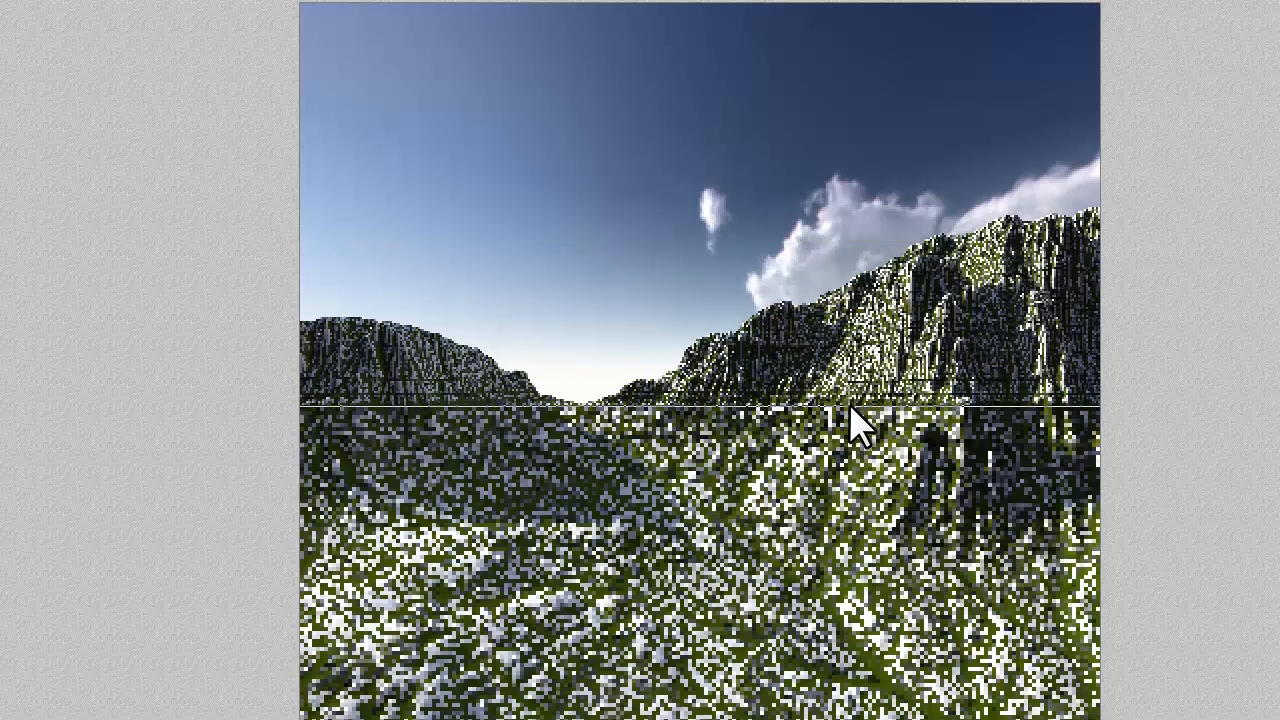
{"action": "left_click", "coordinate": [771, 449]}
Step: Leave only texture B assigned to Anisotropy, render the scene and review the resulting material settings without further changes
{"action": "left_click", "coordinate": [1086, 200]}
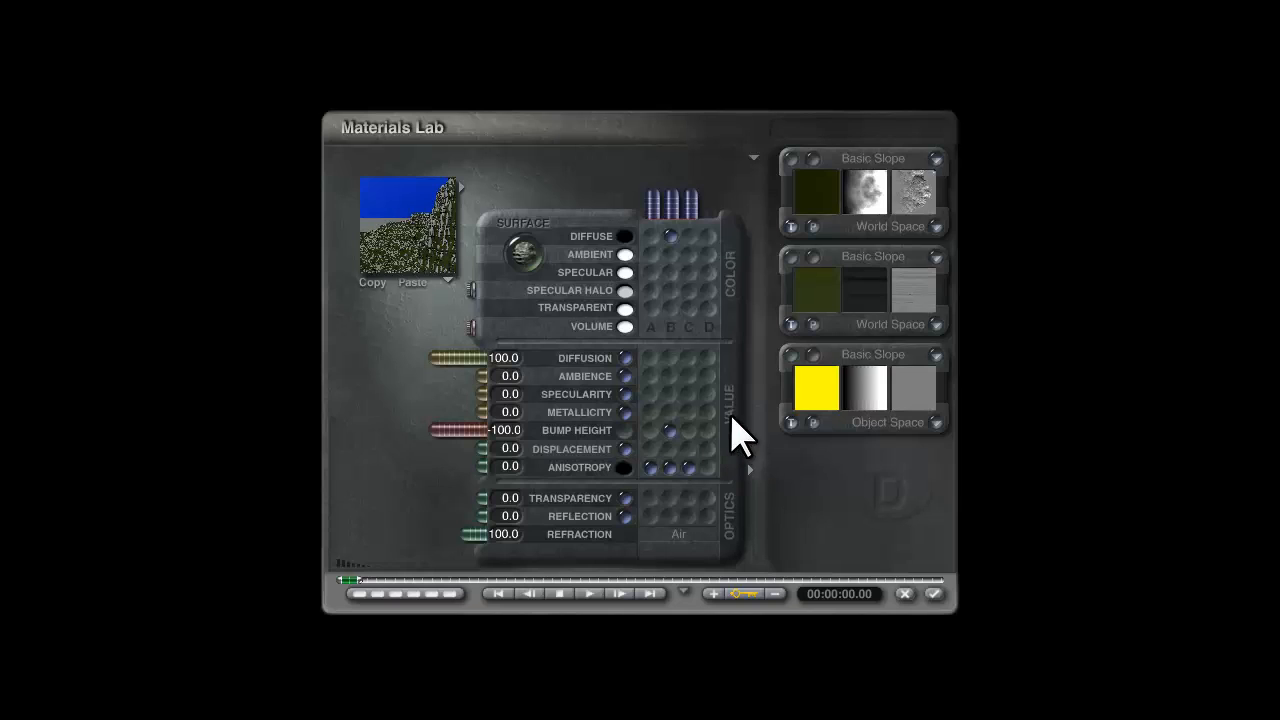
{"action": "left_click", "coordinate": [934, 594]}
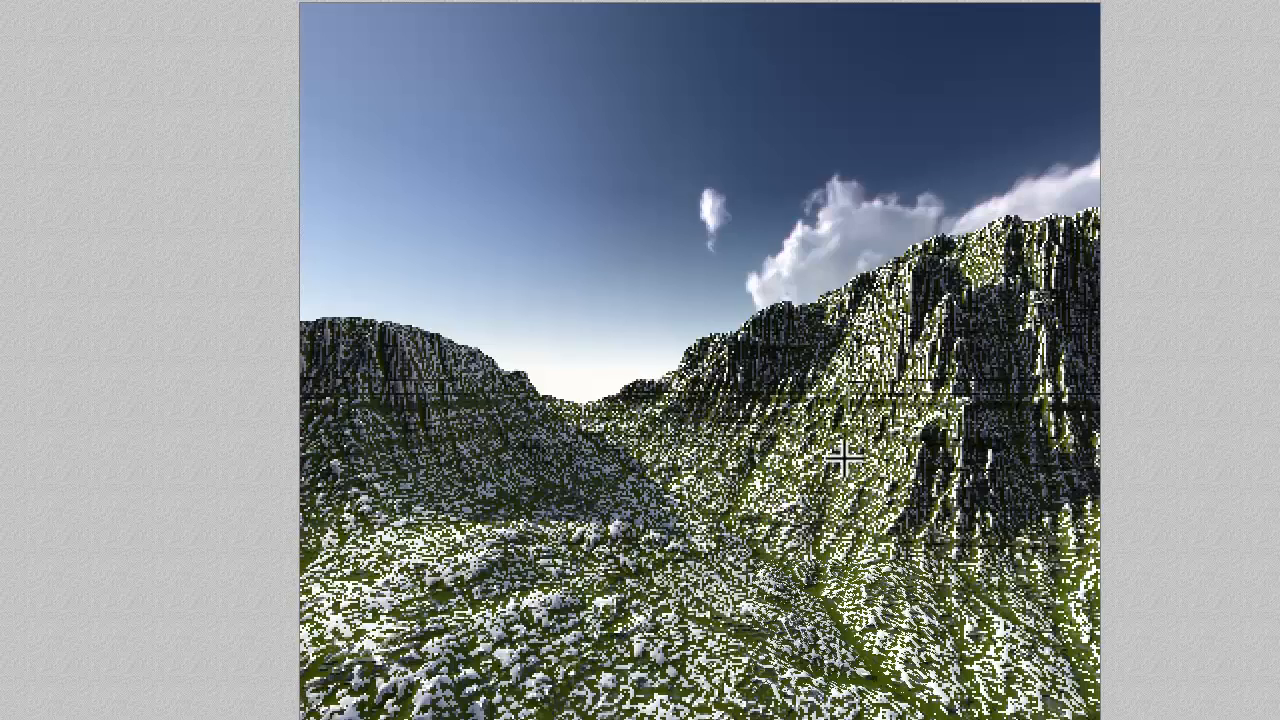
{"action": "left_click", "coordinate": [1140, 300]}
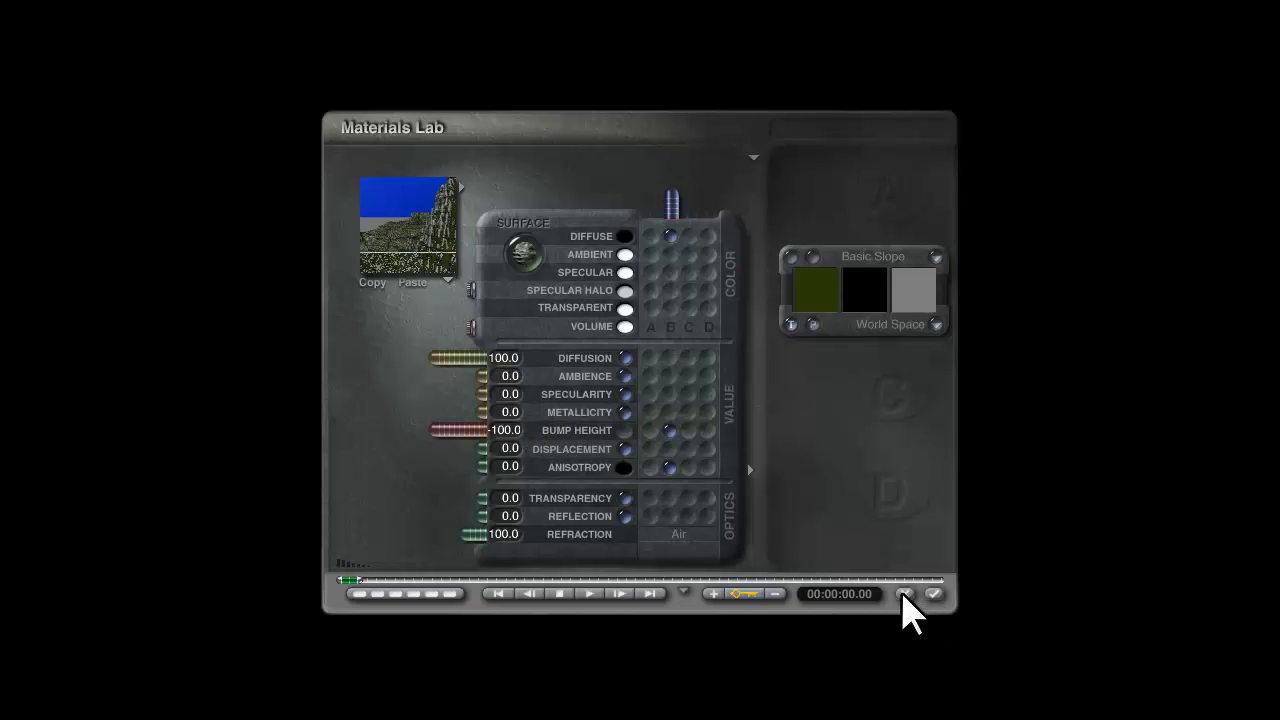
{"action": "left_click", "coordinate": [903, 594]}
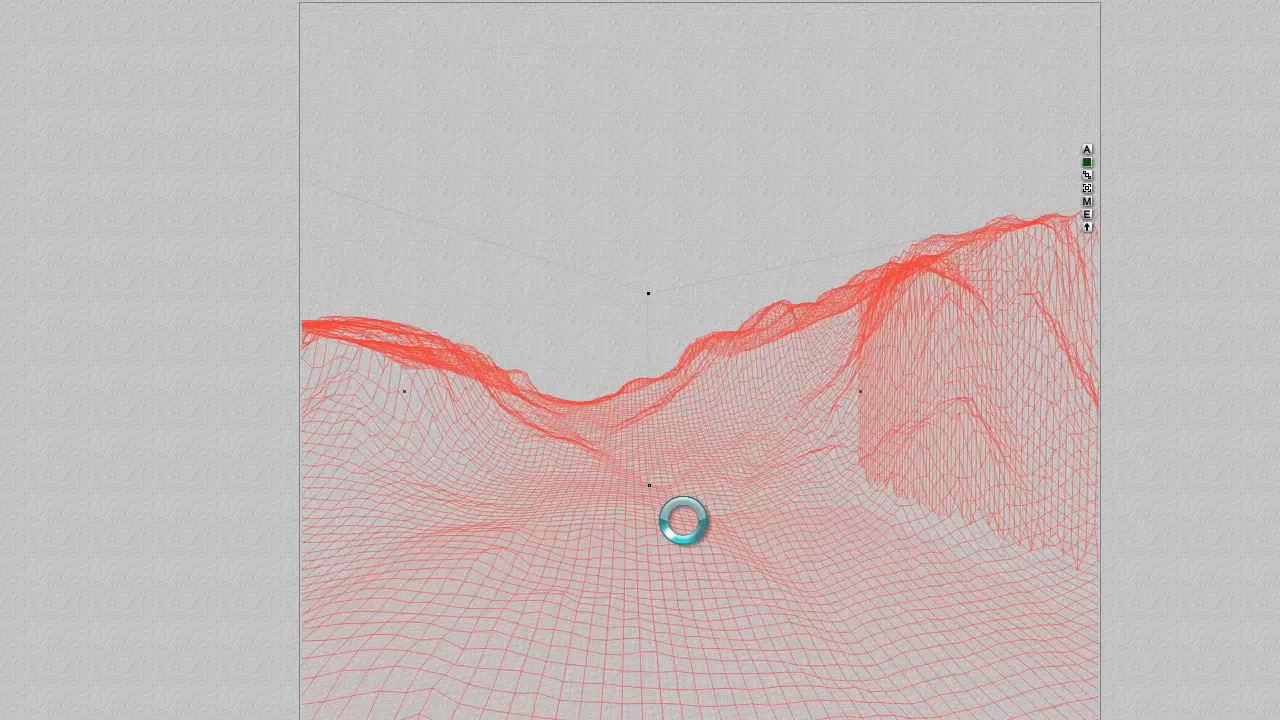
{"action": "left_click", "coordinate": [1089, 201]}
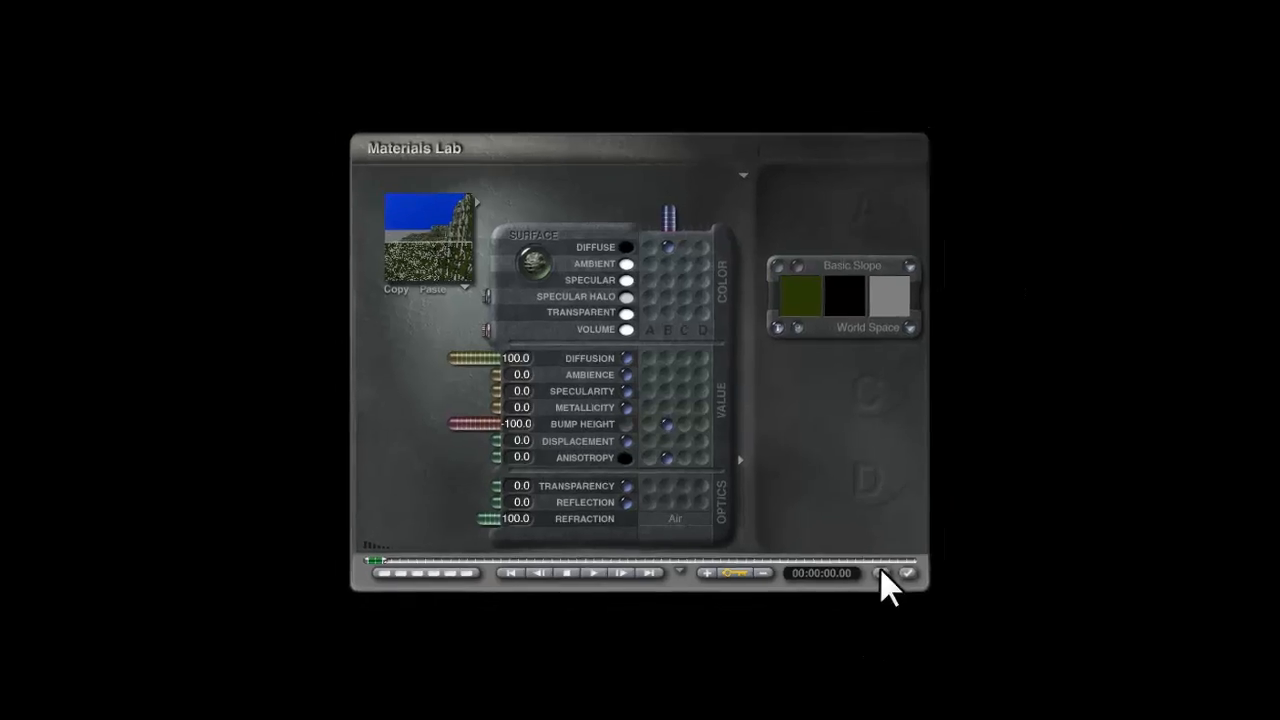
{"action": "left_click", "coordinate": [904, 594]}
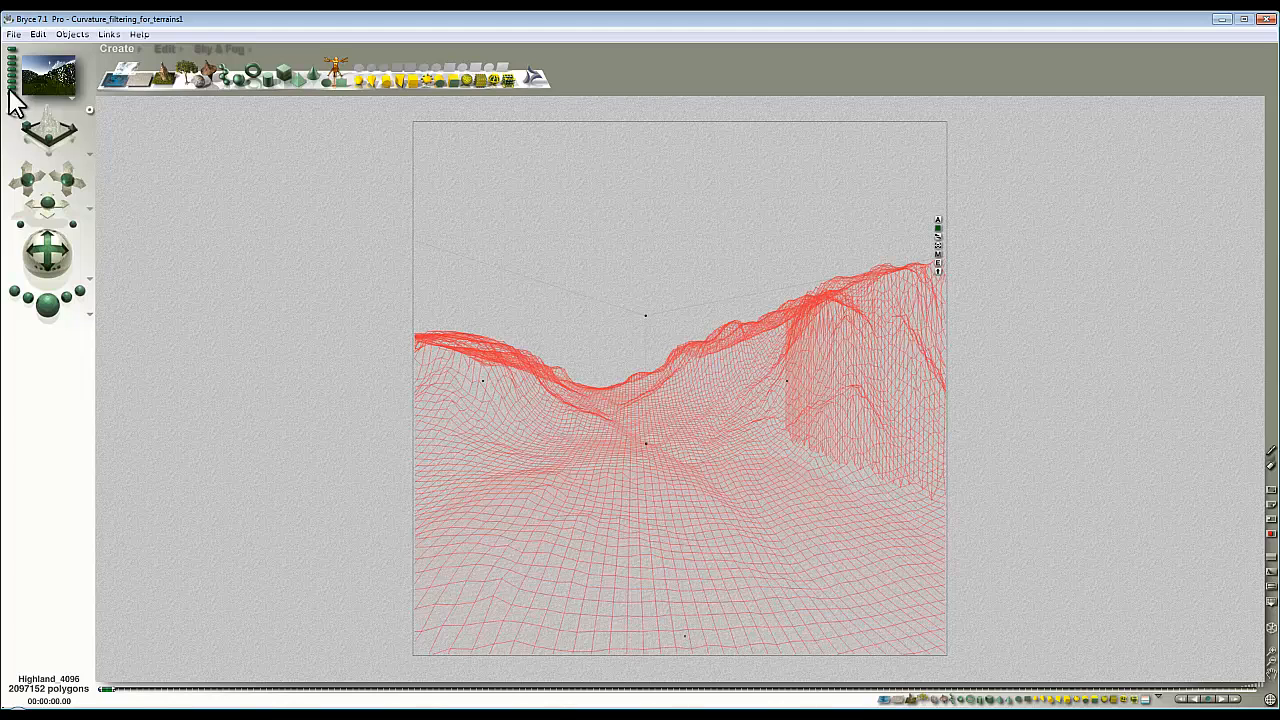
Step: Load the FC_Highland_S02 preset from the p56_HR-Terrains1 category as the terrain's material
{"action": "left_click", "coordinate": [937, 250]}
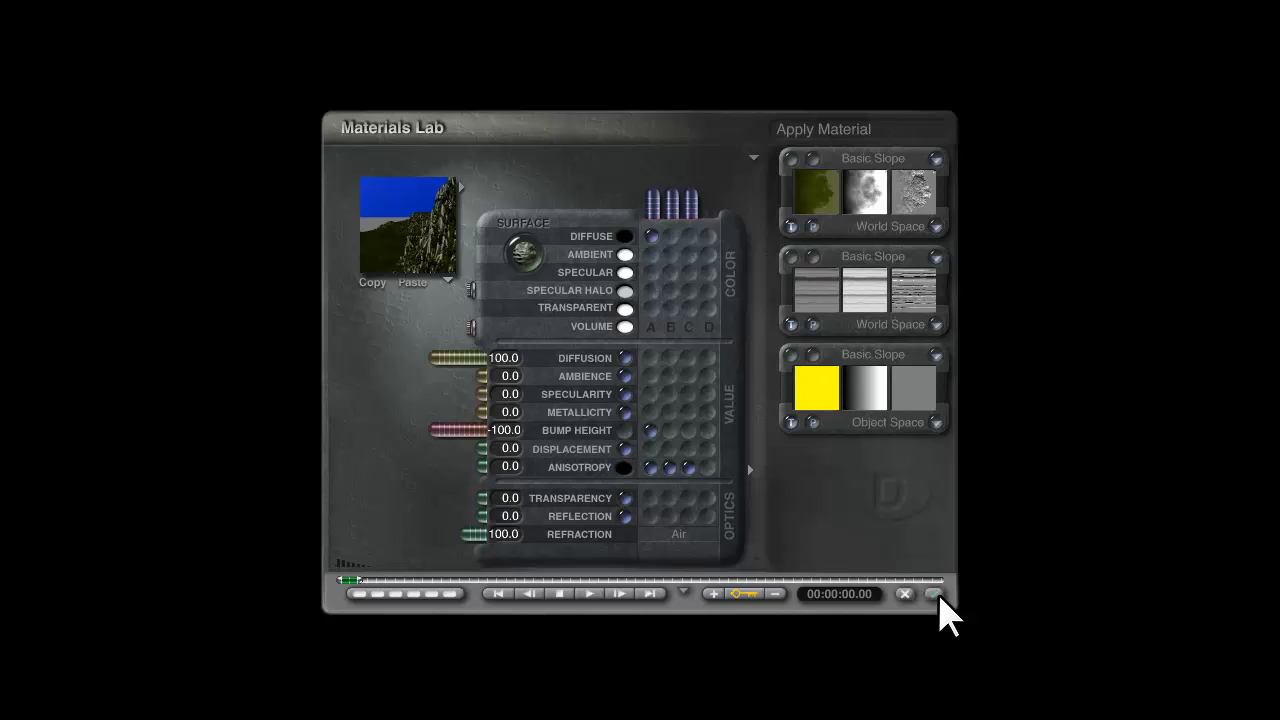
{"action": "left_click", "coordinate": [463, 187]}
{"action": "left_click", "coordinate": [668, 322]}
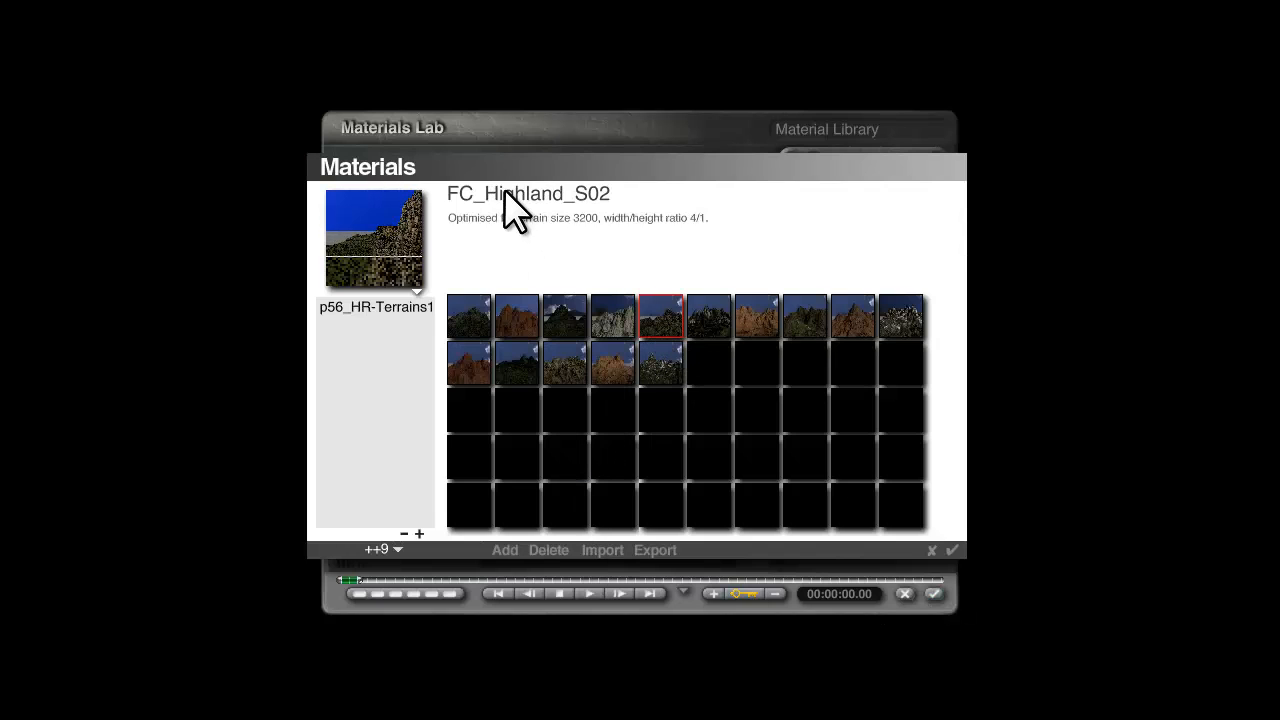
{"action": "left_click", "coordinate": [953, 550]}
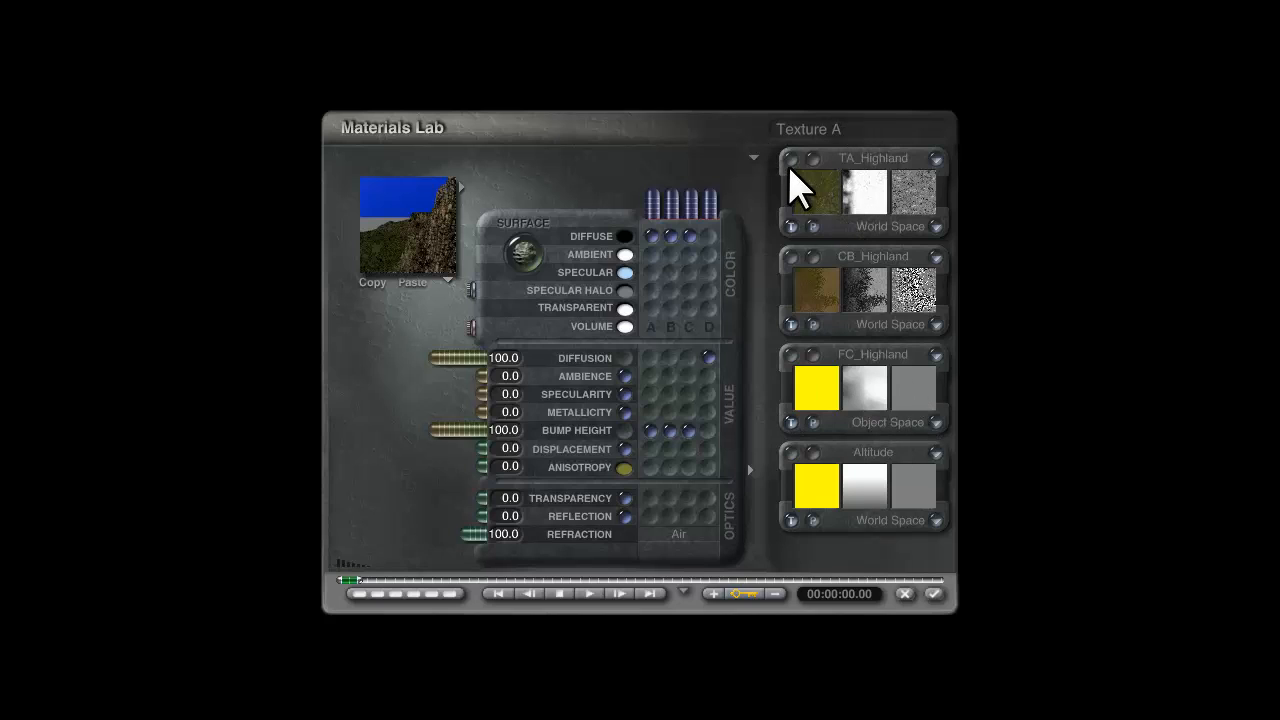
Step: Examine the FC_Highland texture's slope filter on component 1 and altitude filter on component 2, combined with Blend Random
{"action": "left_click", "coordinate": [814, 357]}
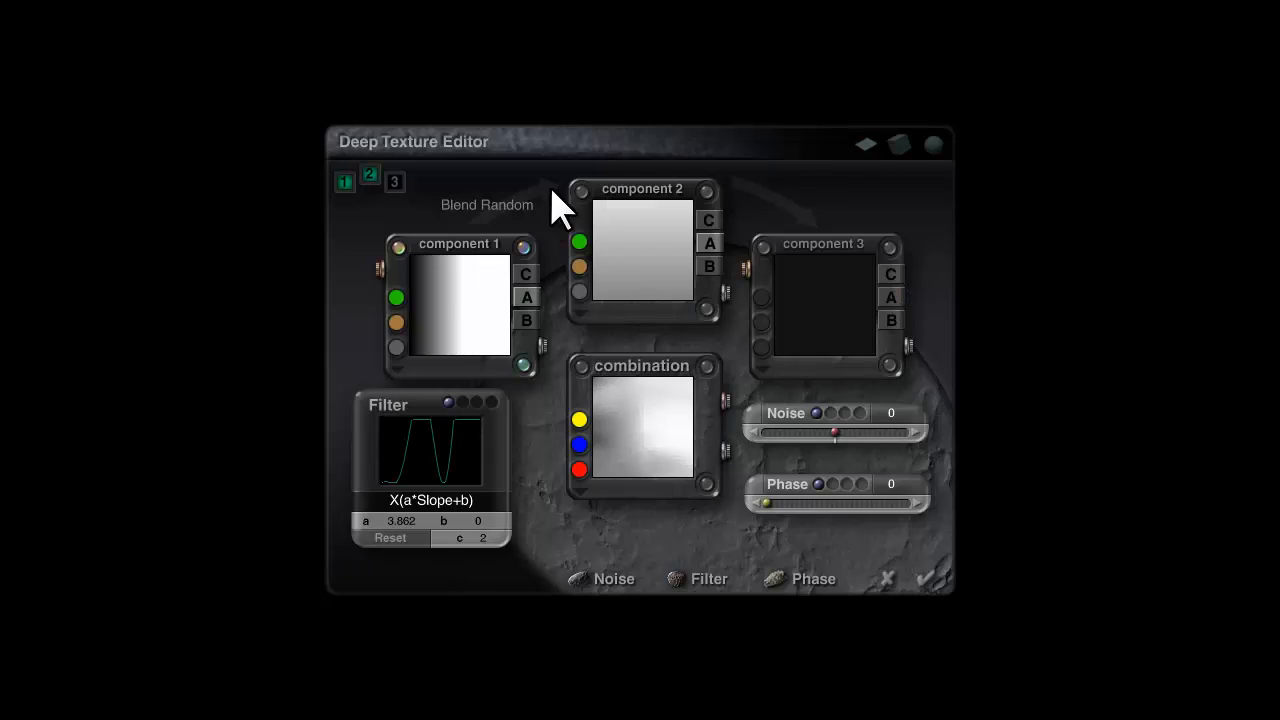
{"action": "left_click", "coordinate": [590, 210]}
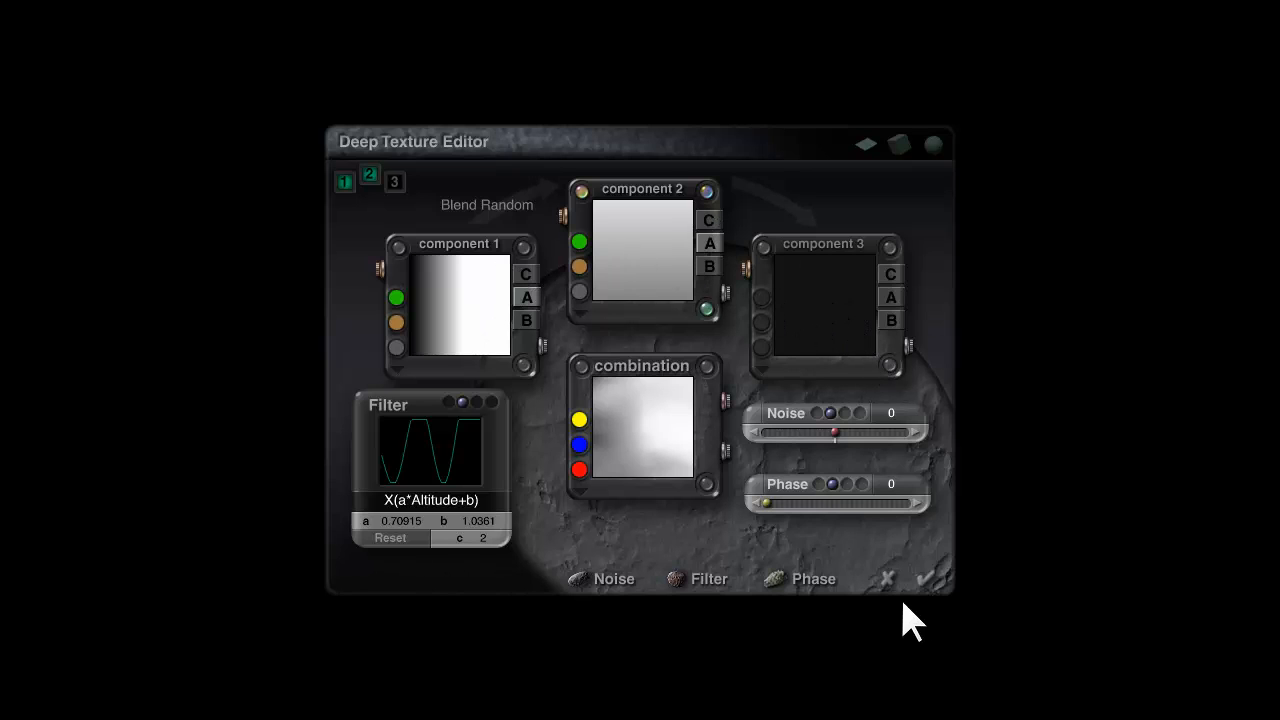
{"action": "left_click", "coordinate": [929, 582]}
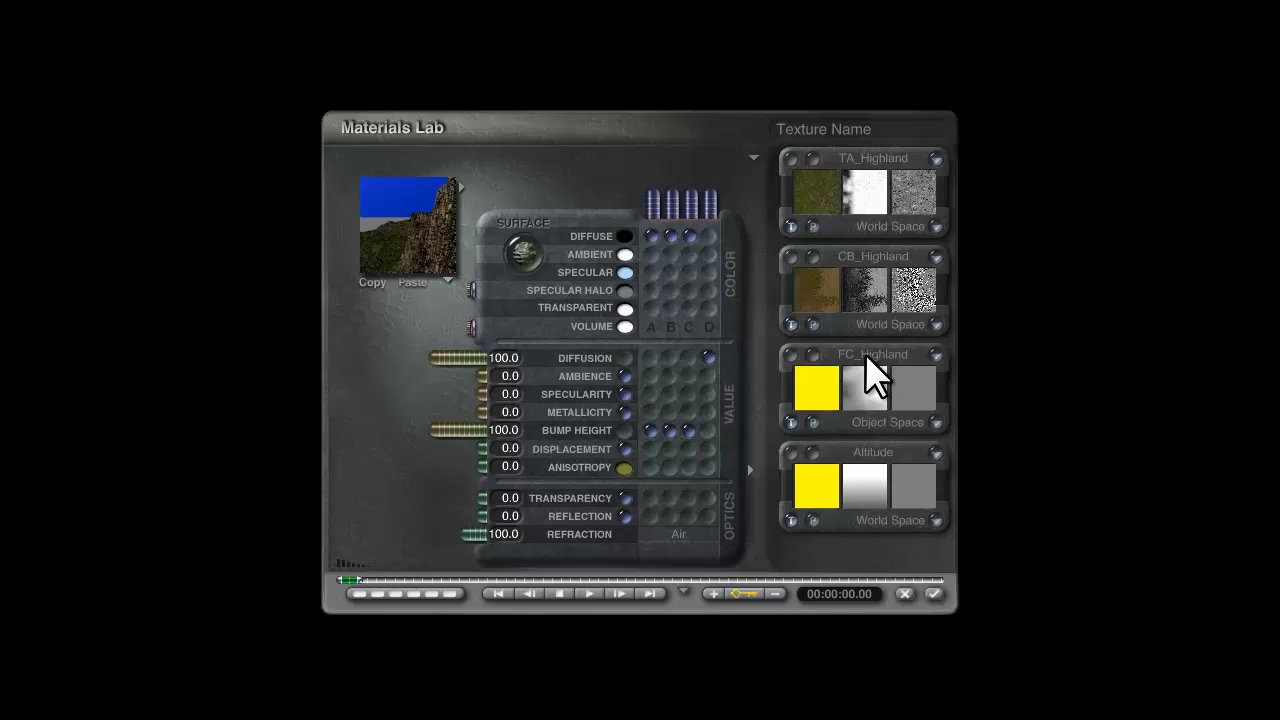
Step: Load the FC_Highland_S07 preset as the terrain's material and inspect the three components of its FC_Highland' texture
{"action": "left_click", "coordinate": [462, 186]}
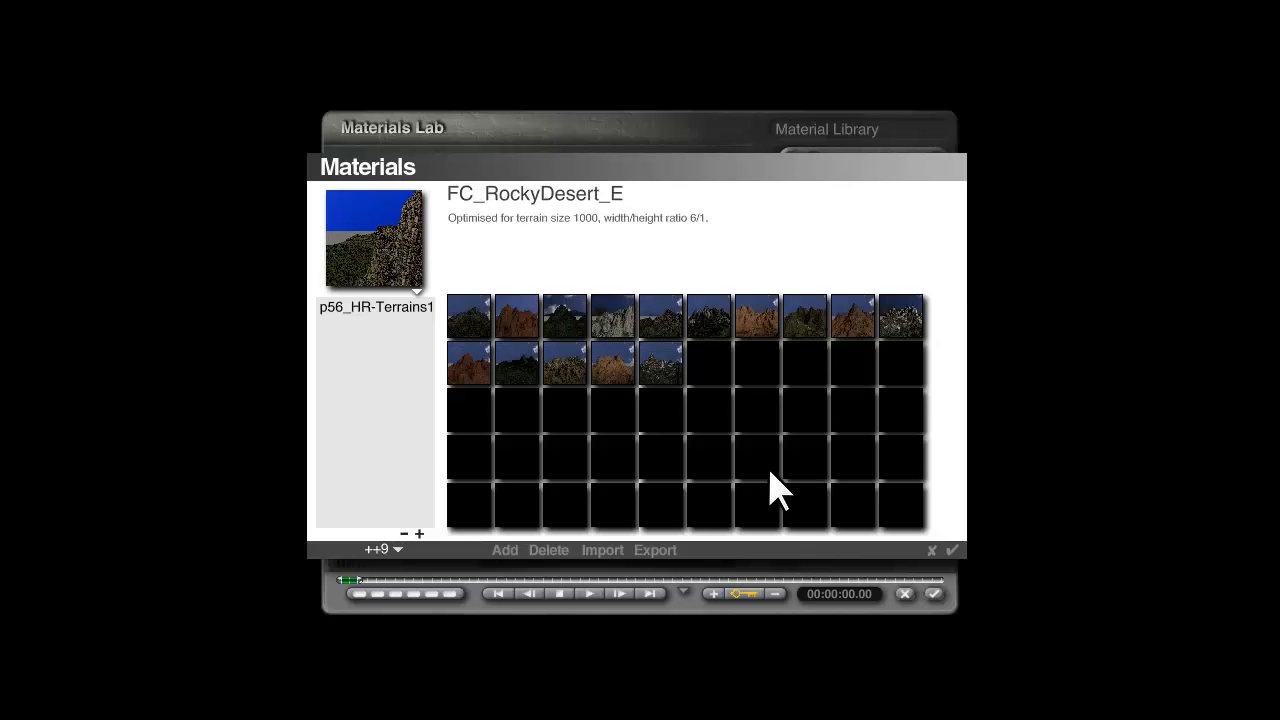
{"action": "left_click", "coordinate": [700, 330]}
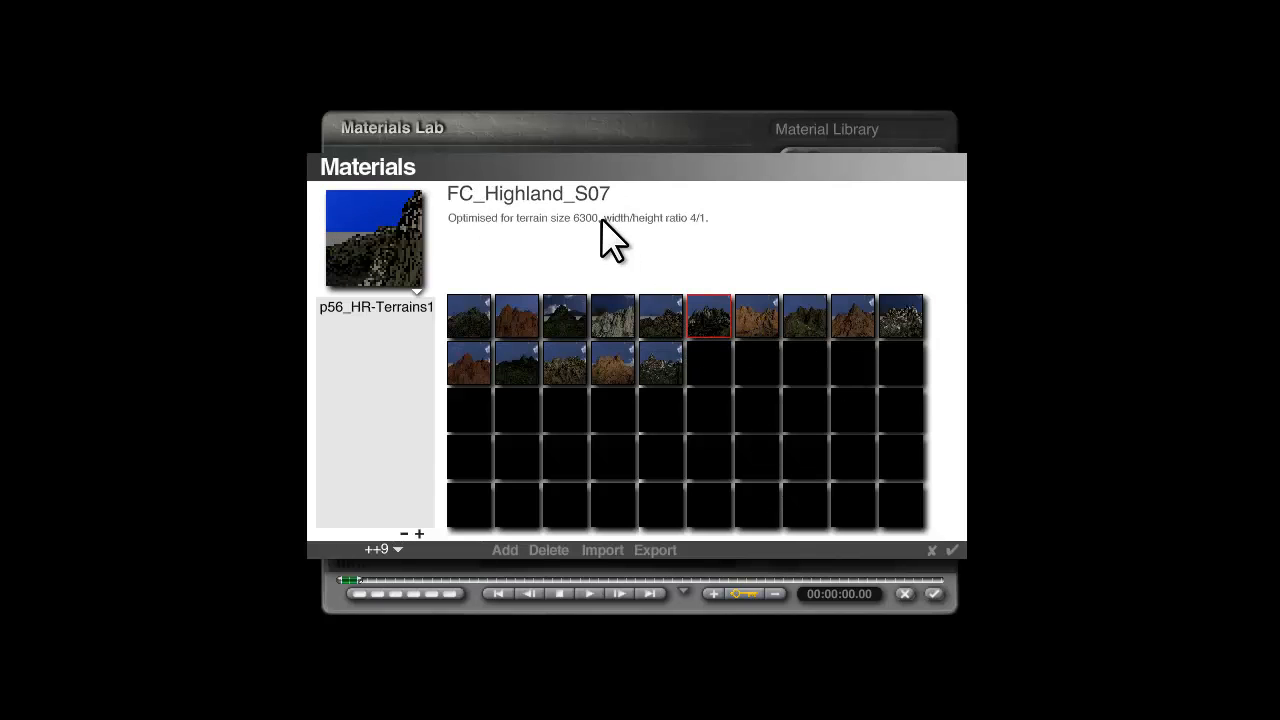
{"action": "left_click", "coordinate": [952, 550]}
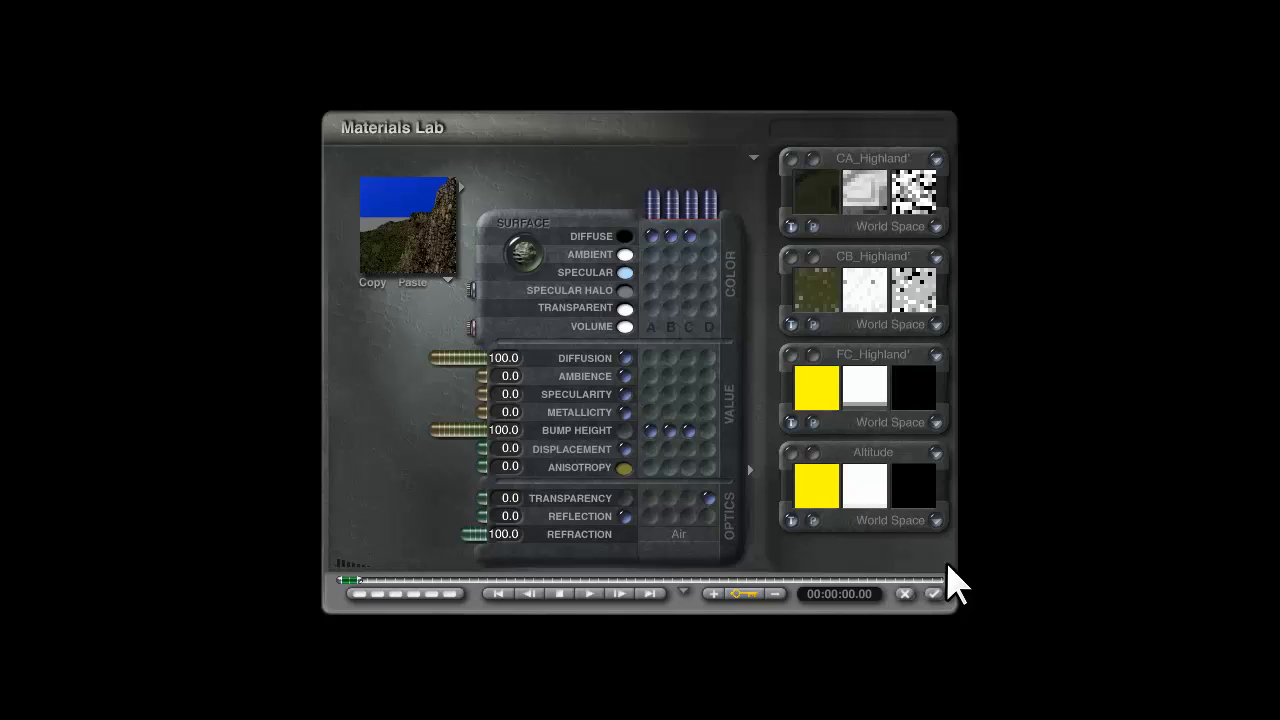
{"action": "left_click", "coordinate": [814, 358]}
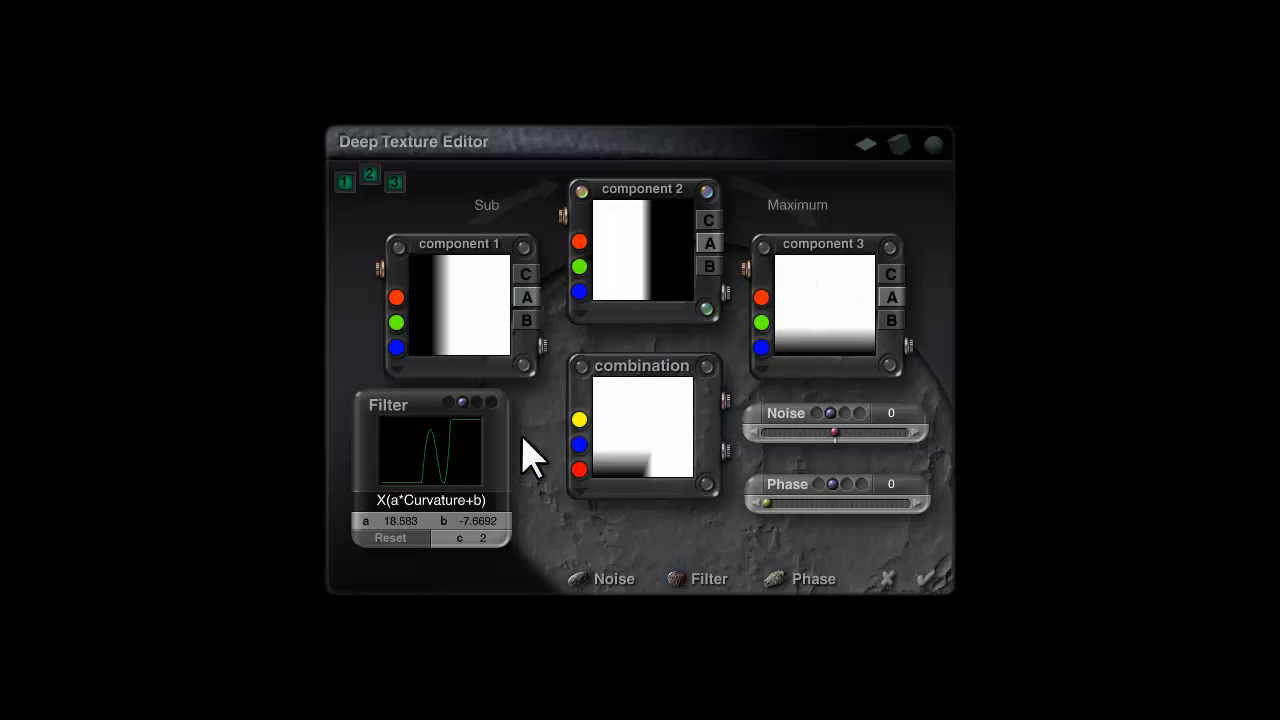
{"action": "left_click", "coordinate": [924, 580]}
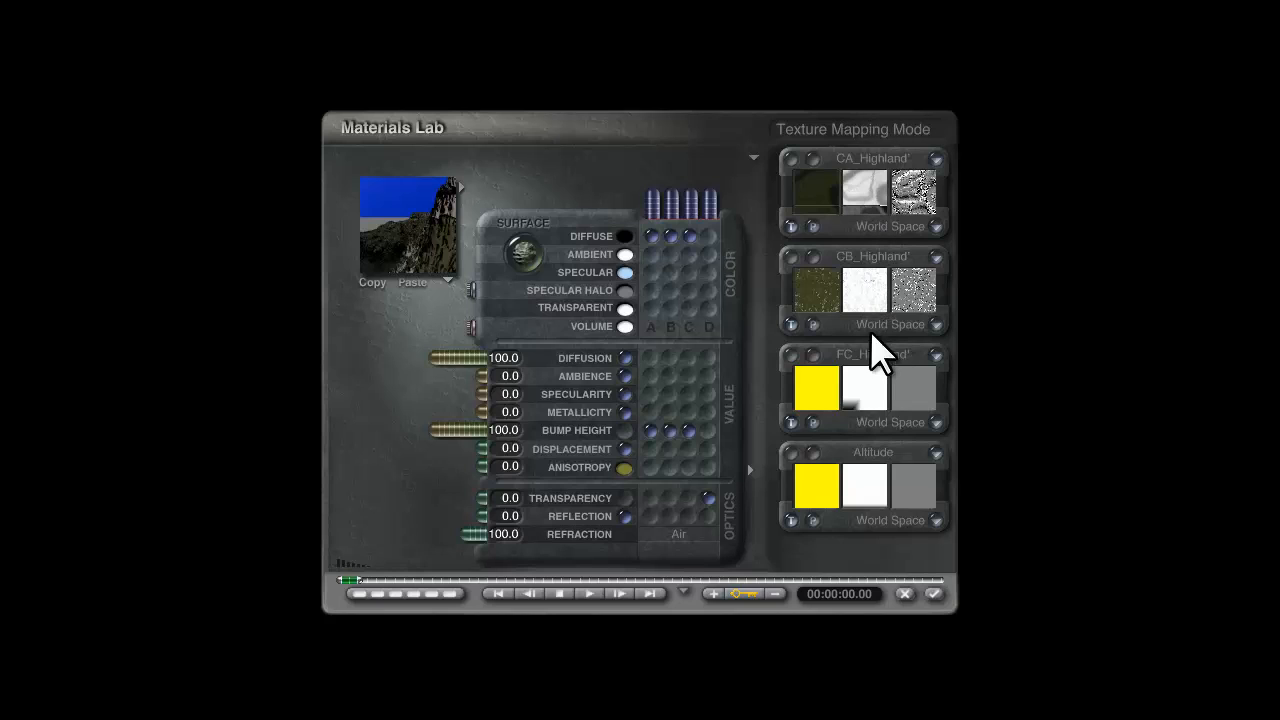
Step: Assign textures A, B and C to Anisotropy, leaving only texture C on the Diffuse colour and Bump Height
{"action": "left_click", "coordinate": [688, 470]}
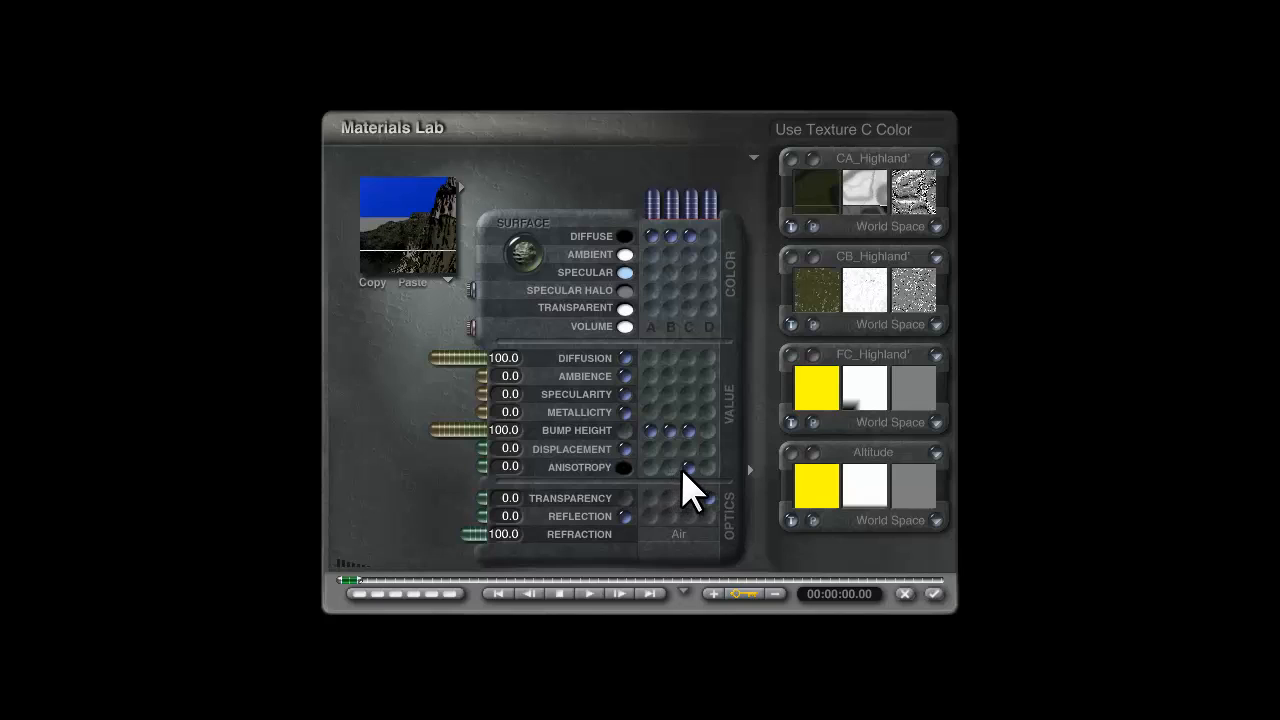
{"action": "left_click", "coordinate": [689, 430]}
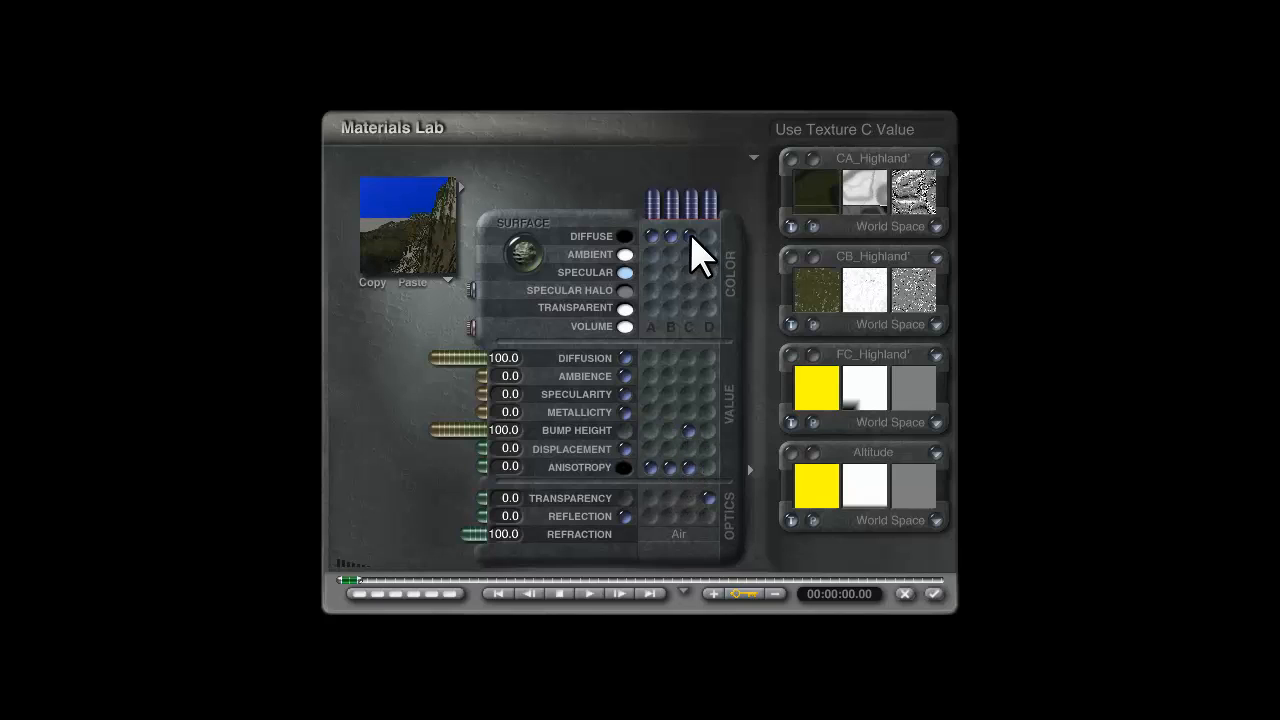
{"action": "left_click", "coordinate": [689, 235]}
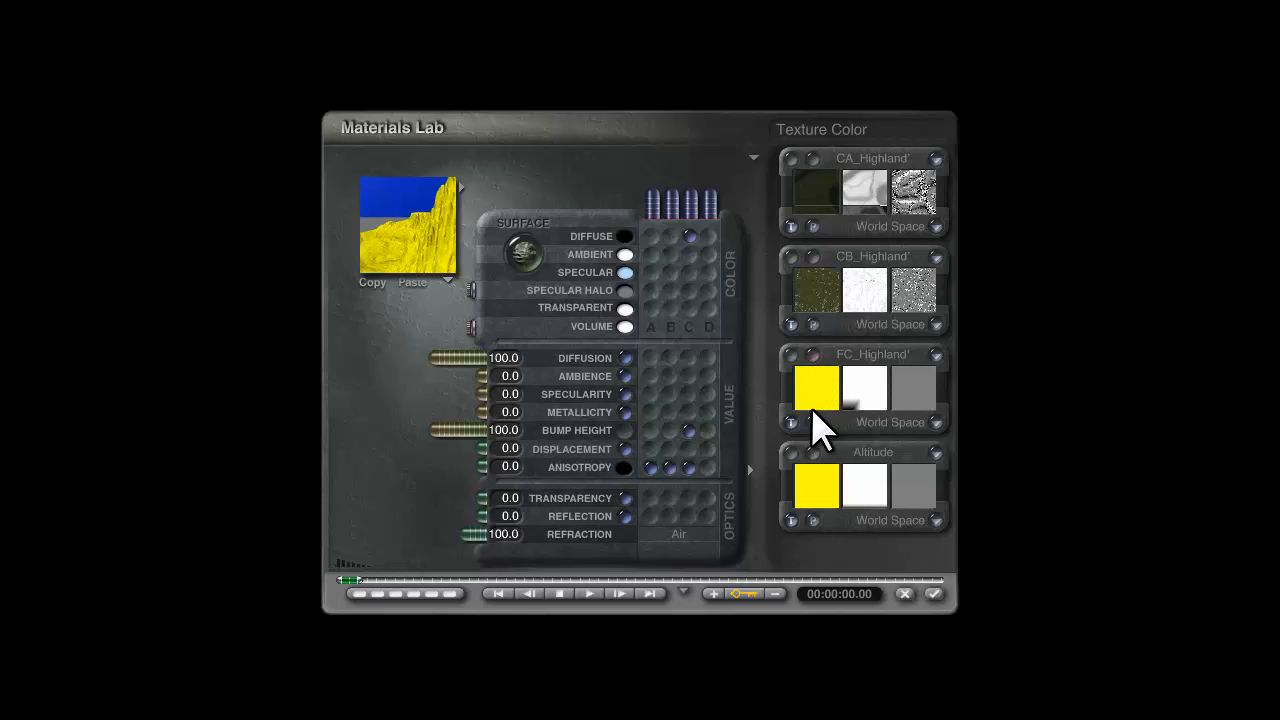
Step: Turn on colour output for all three components of the FC_Highland' texture, accept the material and render the scene
{"action": "left_click", "coordinate": [808, 352]}
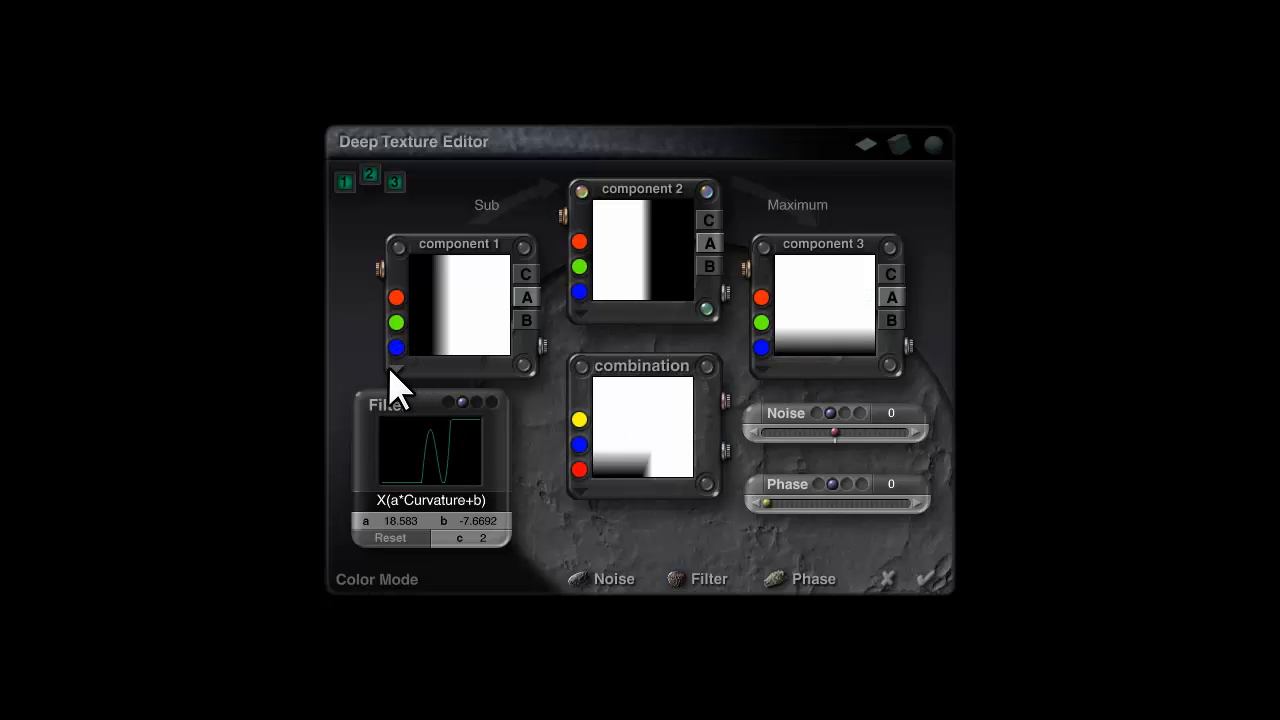
{"action": "left_click", "coordinate": [395, 372]}
{"action": "left_click", "coordinate": [453, 622]}
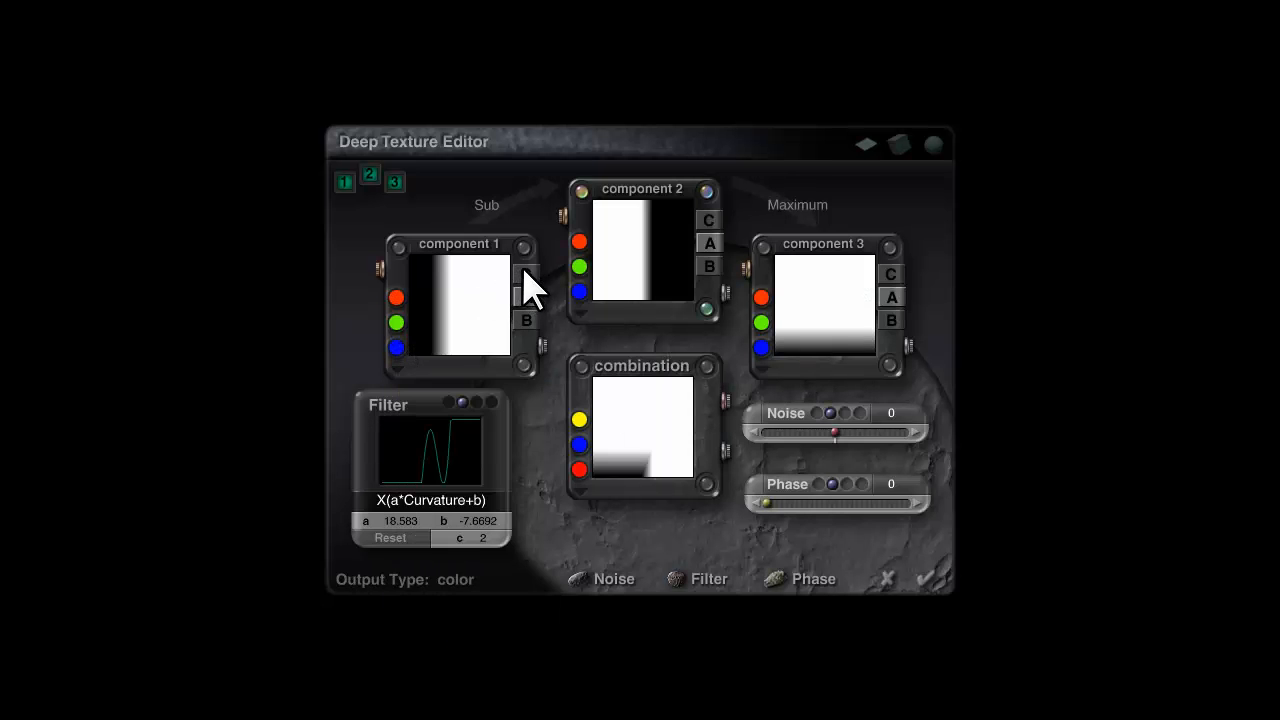
{"action": "left_click", "coordinate": [708, 220]}
{"action": "left_click", "coordinate": [891, 273]}
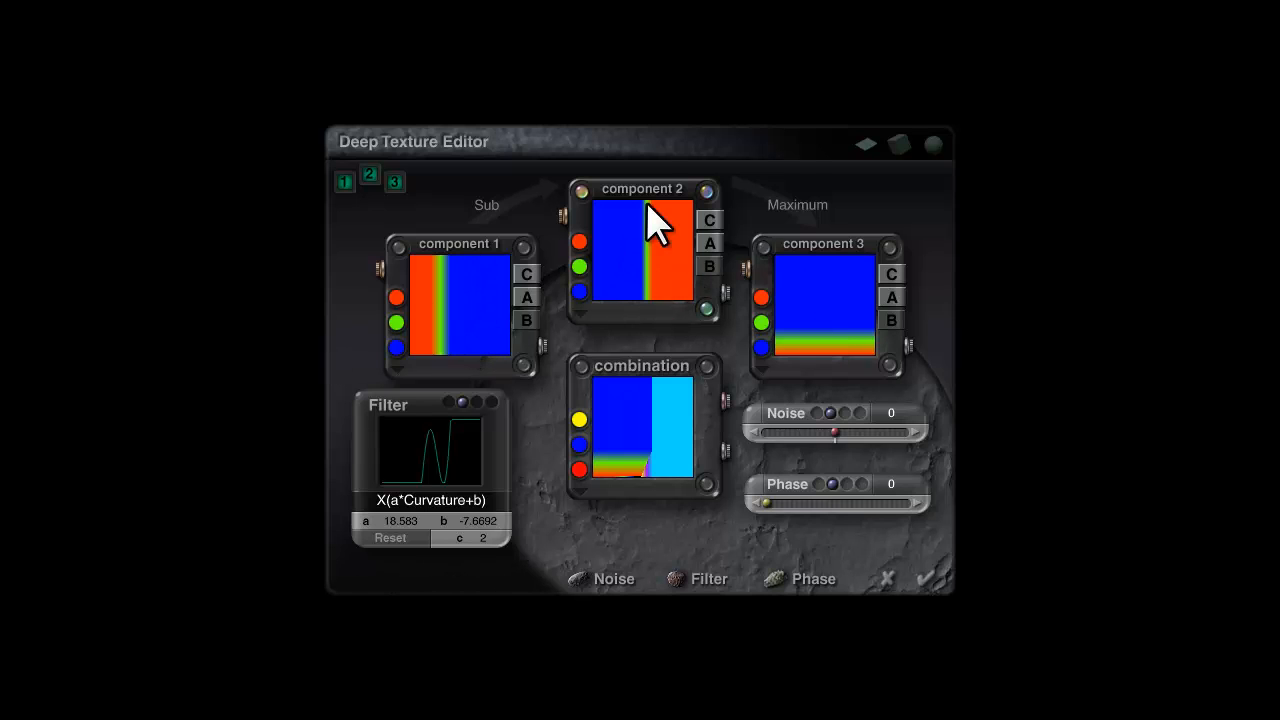
{"action": "left_click", "coordinate": [925, 582]}
{"action": "left_click", "coordinate": [932, 595]}
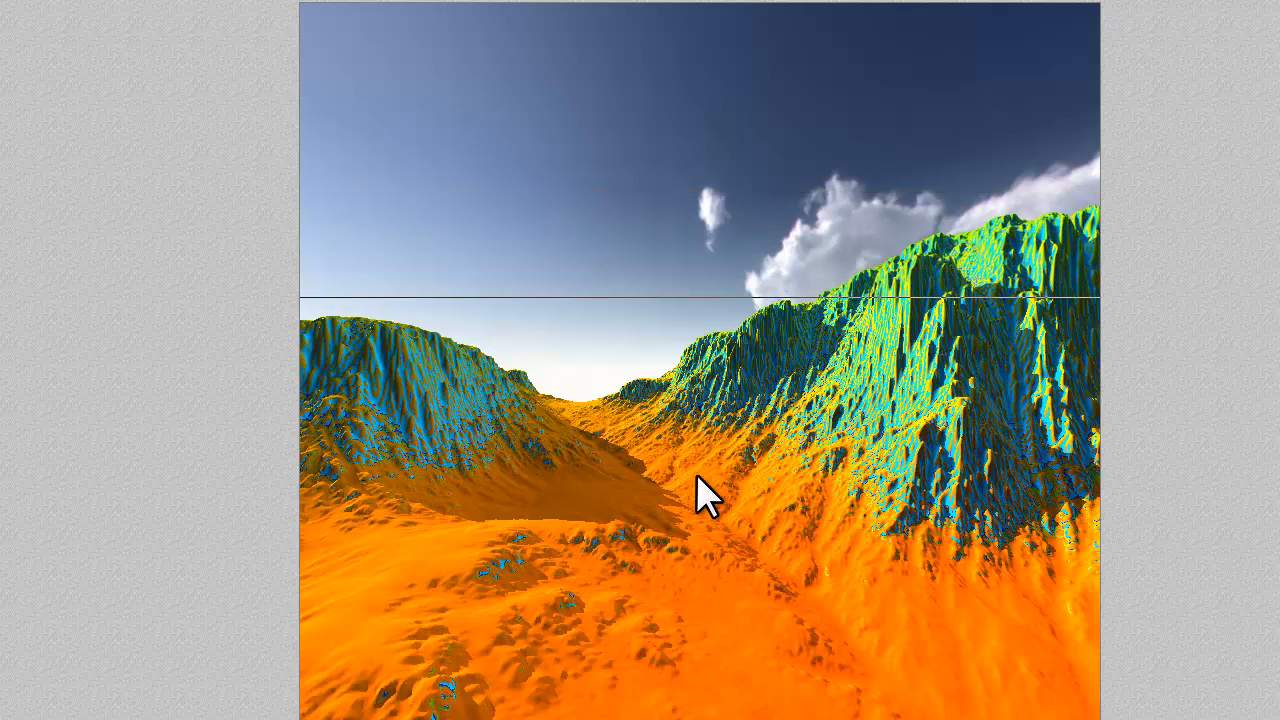
{"action": "key", "text": "Escape"}
Step: Replace the terrain's material with the FC_Highland_S02 preset from the p56_HR-Terrains1 category and accept it
{"action": "left_click", "coordinate": [1087, 201]}
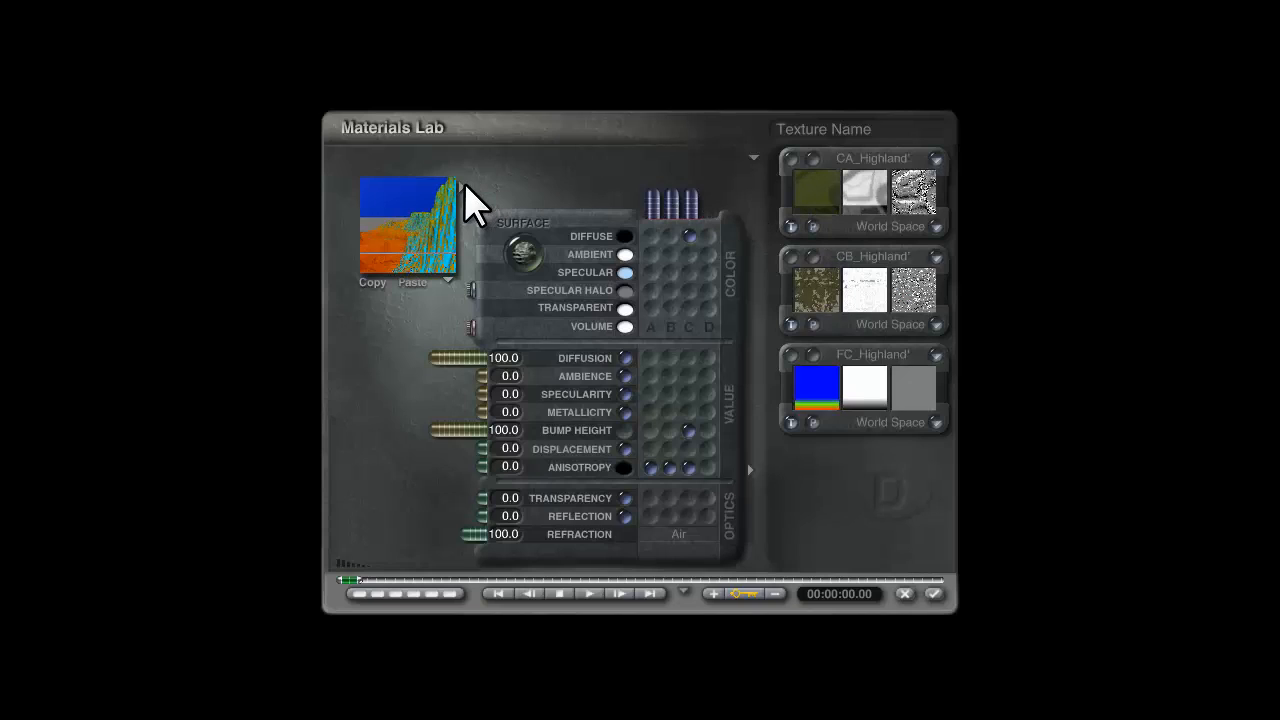
{"action": "left_click", "coordinate": [460, 187]}
{"action": "left_click", "coordinate": [652, 322]}
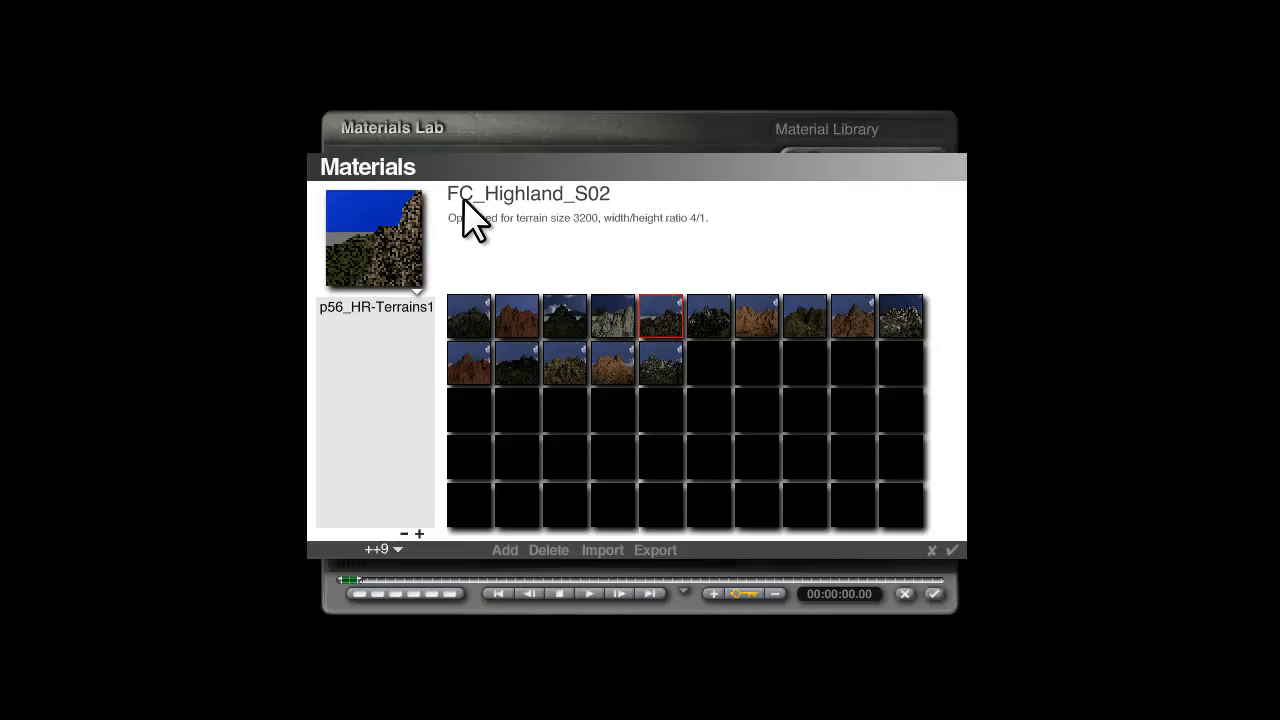
{"action": "left_click", "coordinate": [952, 550]}
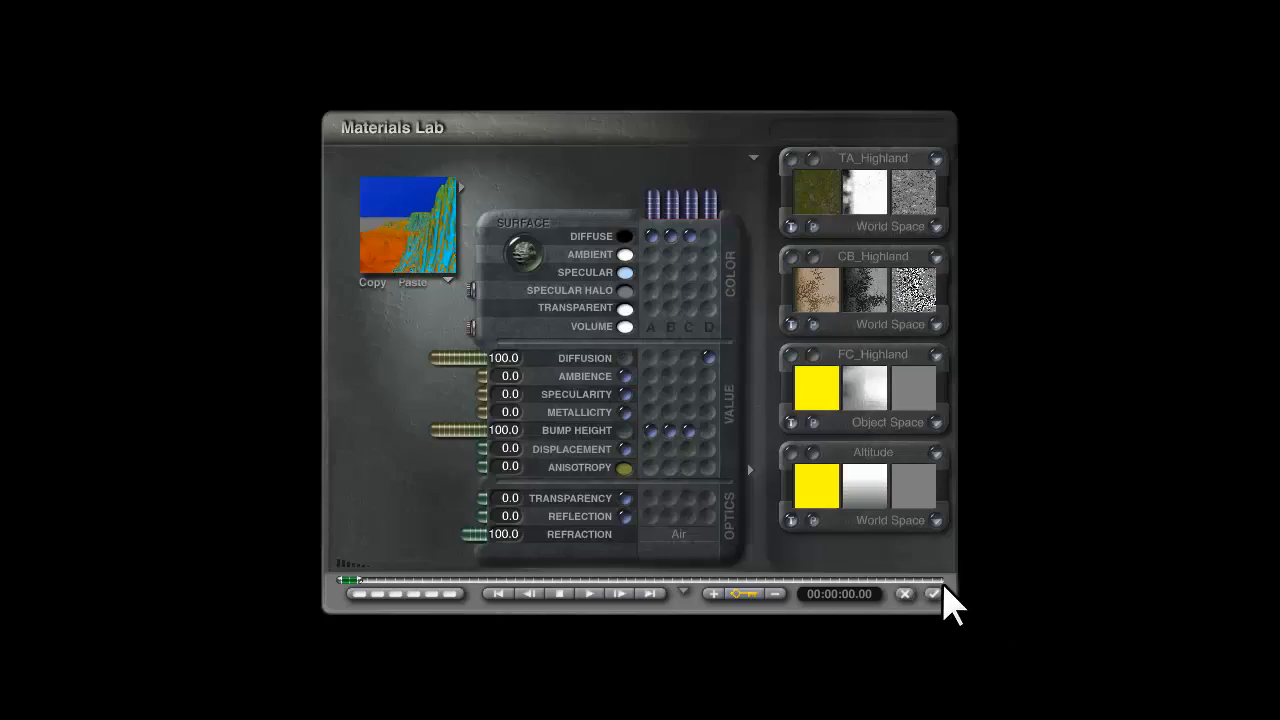
{"action": "left_click", "coordinate": [933, 594]}
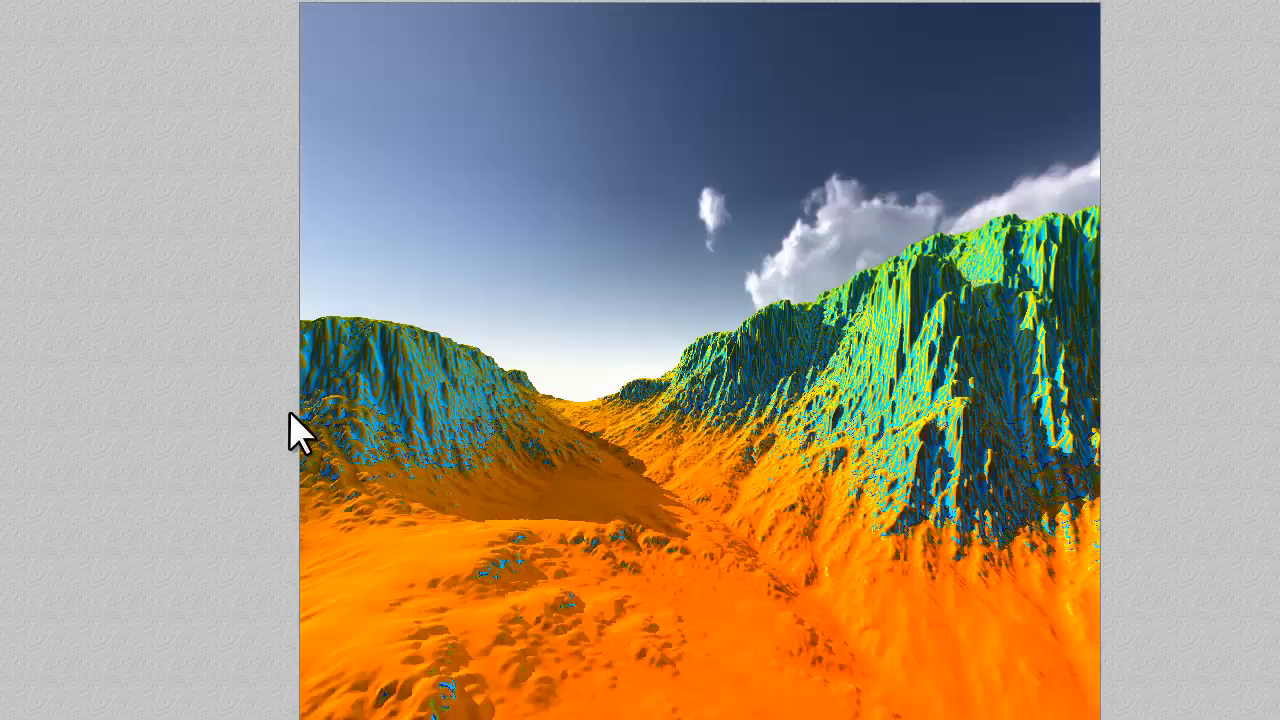